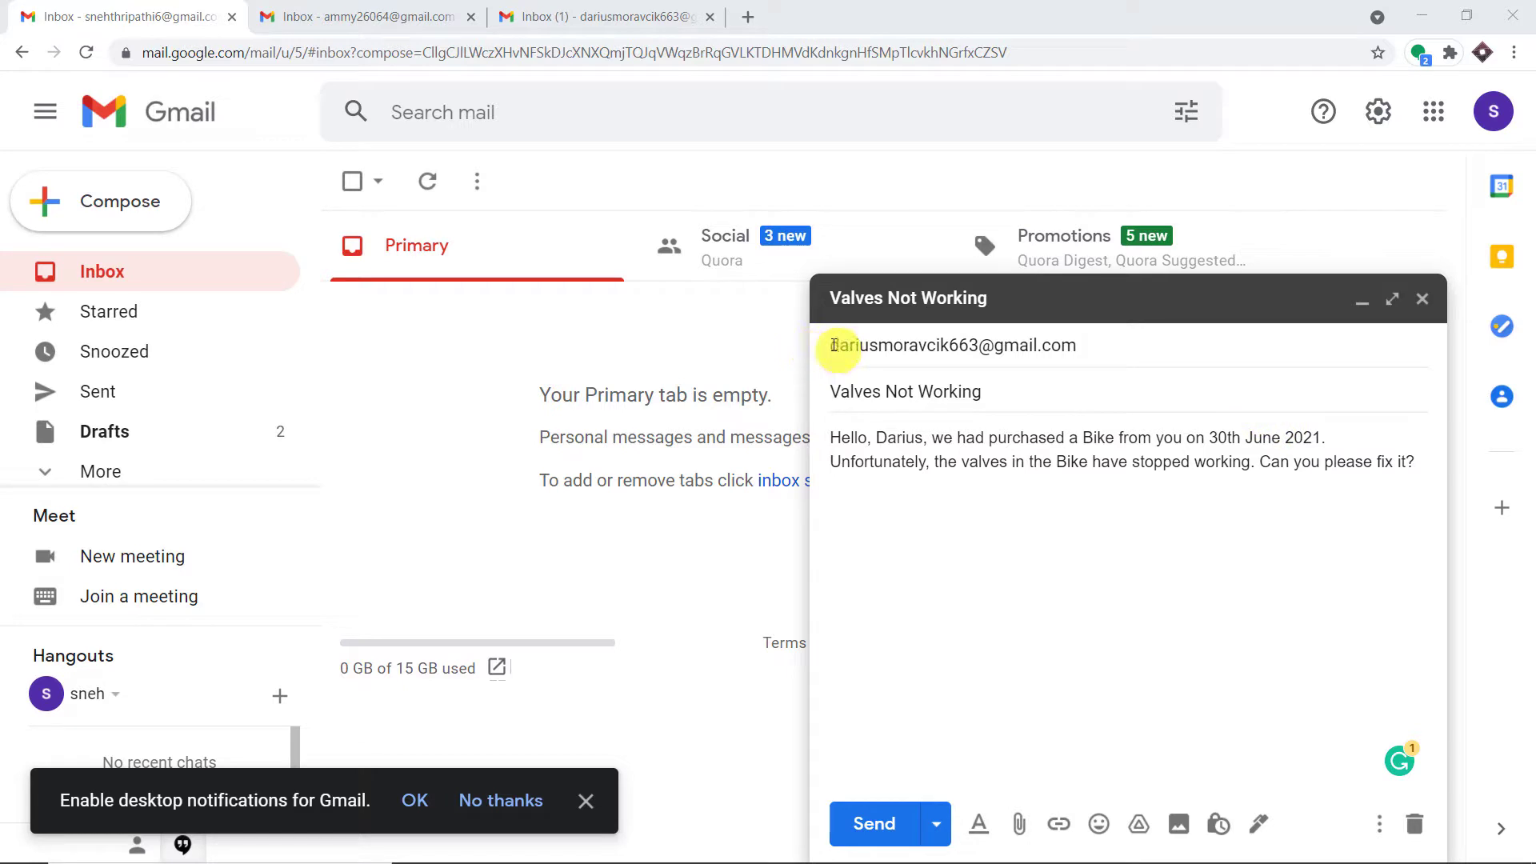
- Send the prepared "Valves Not Working" complaint email
mouse_move(834, 345)
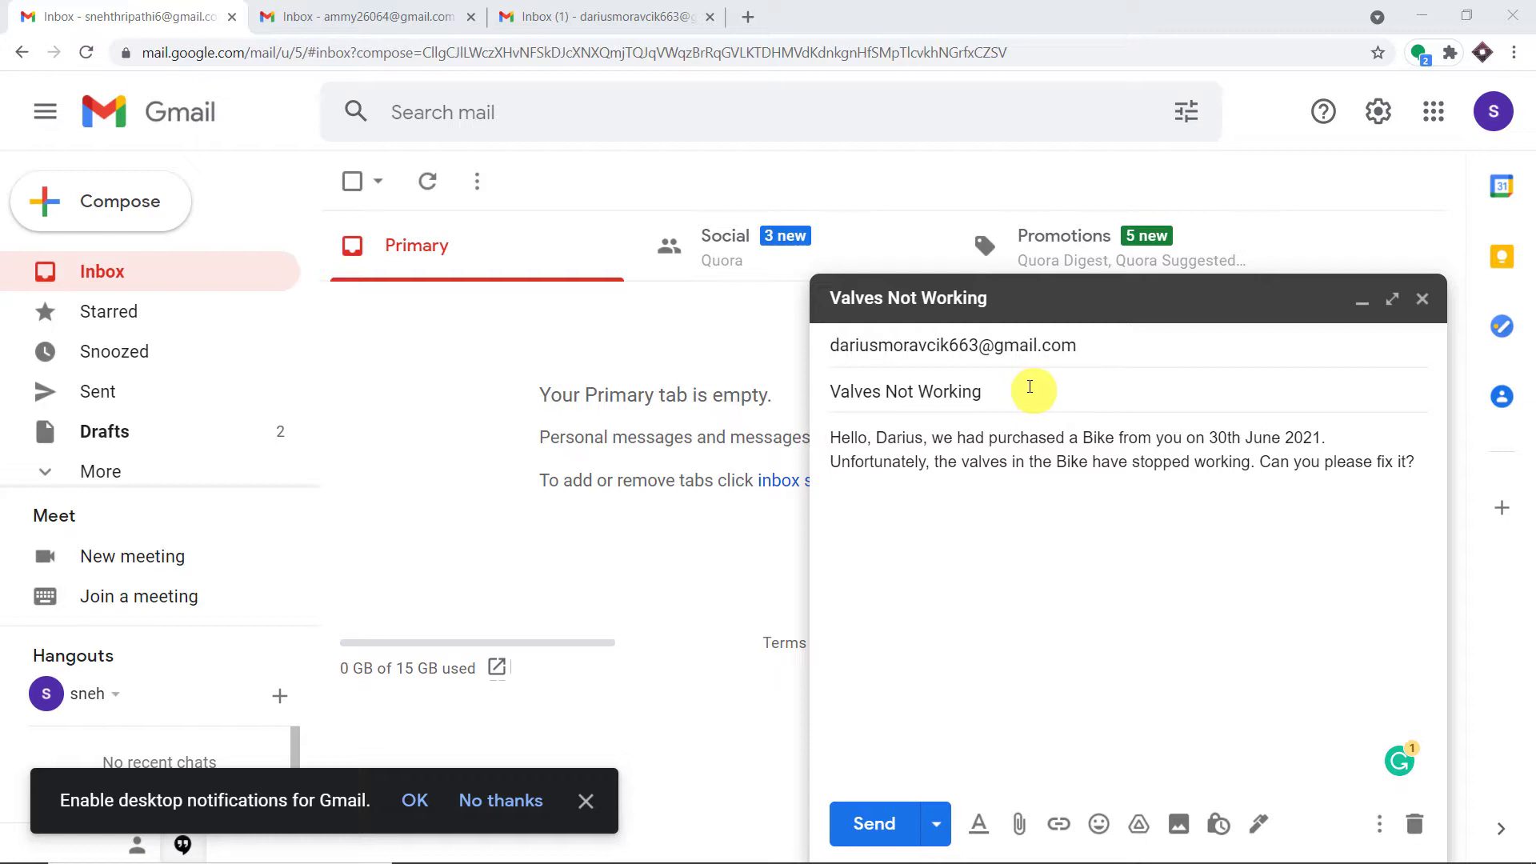
drag(1027, 389, 836, 390)
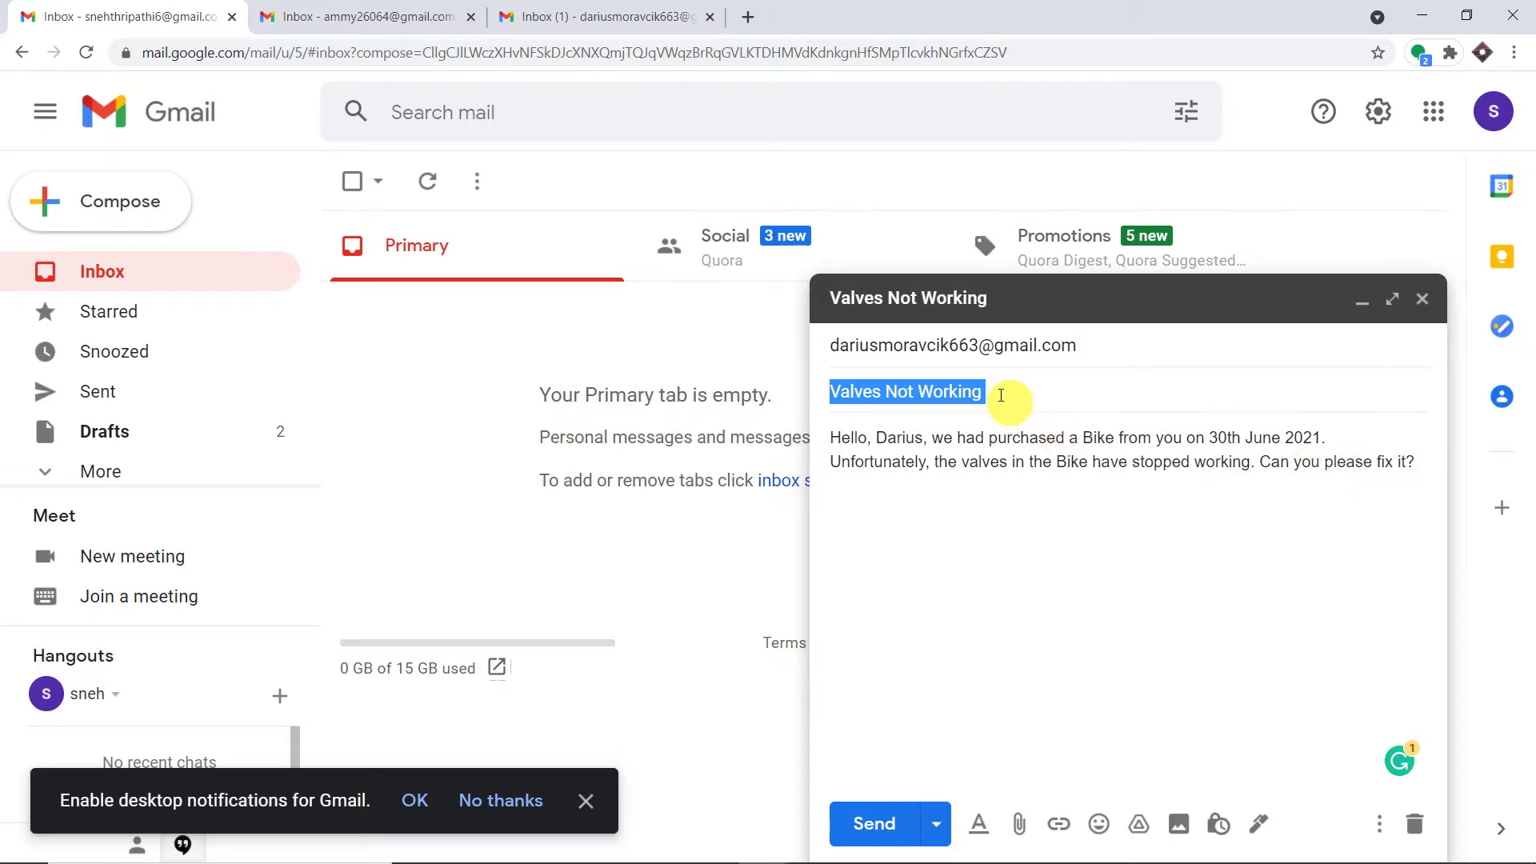
mouse_move(999, 347)
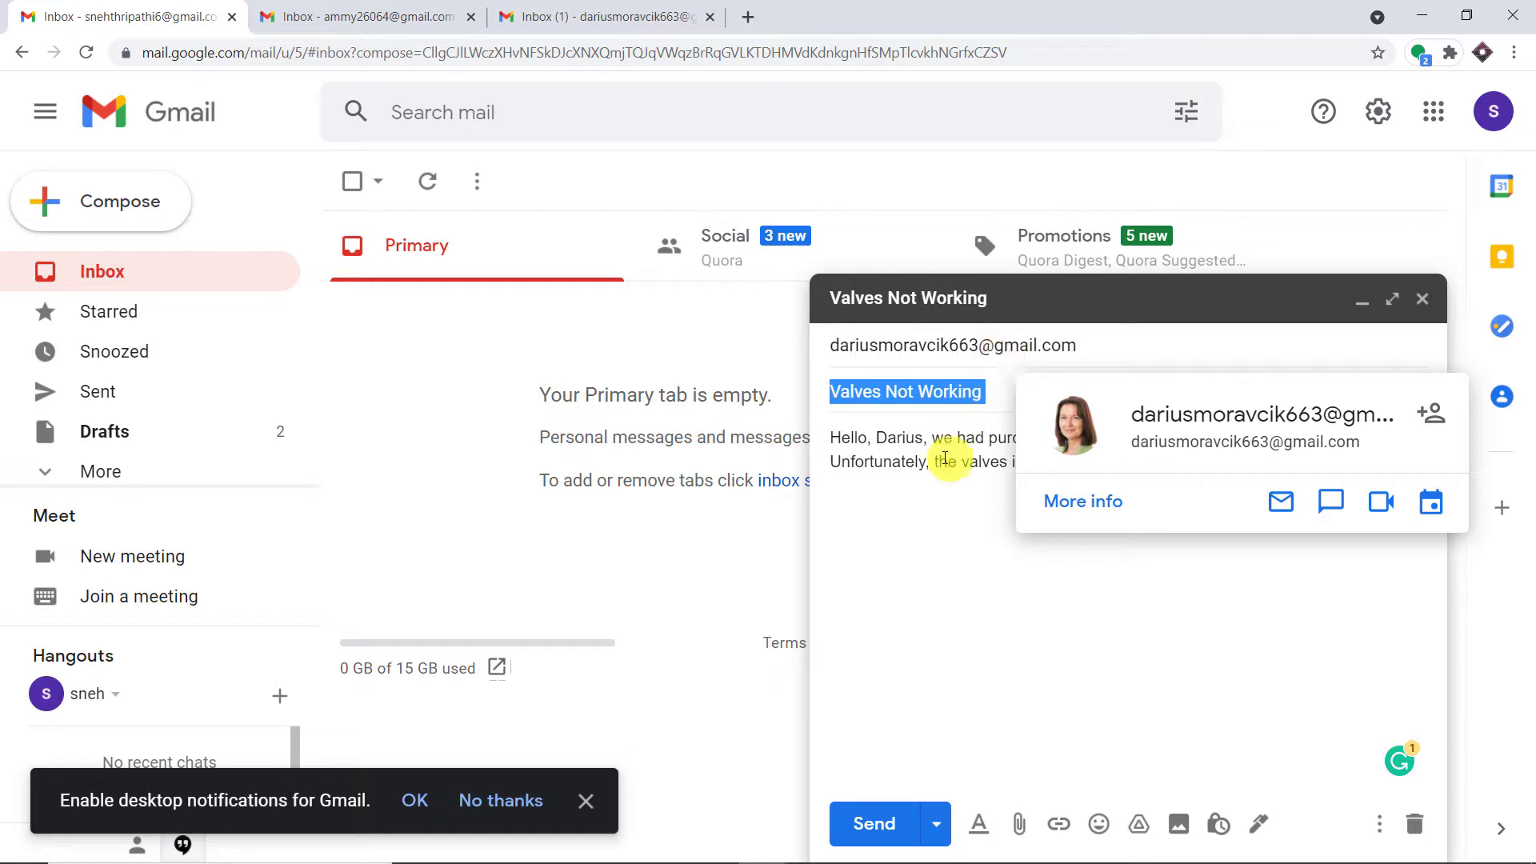
click(937, 461)
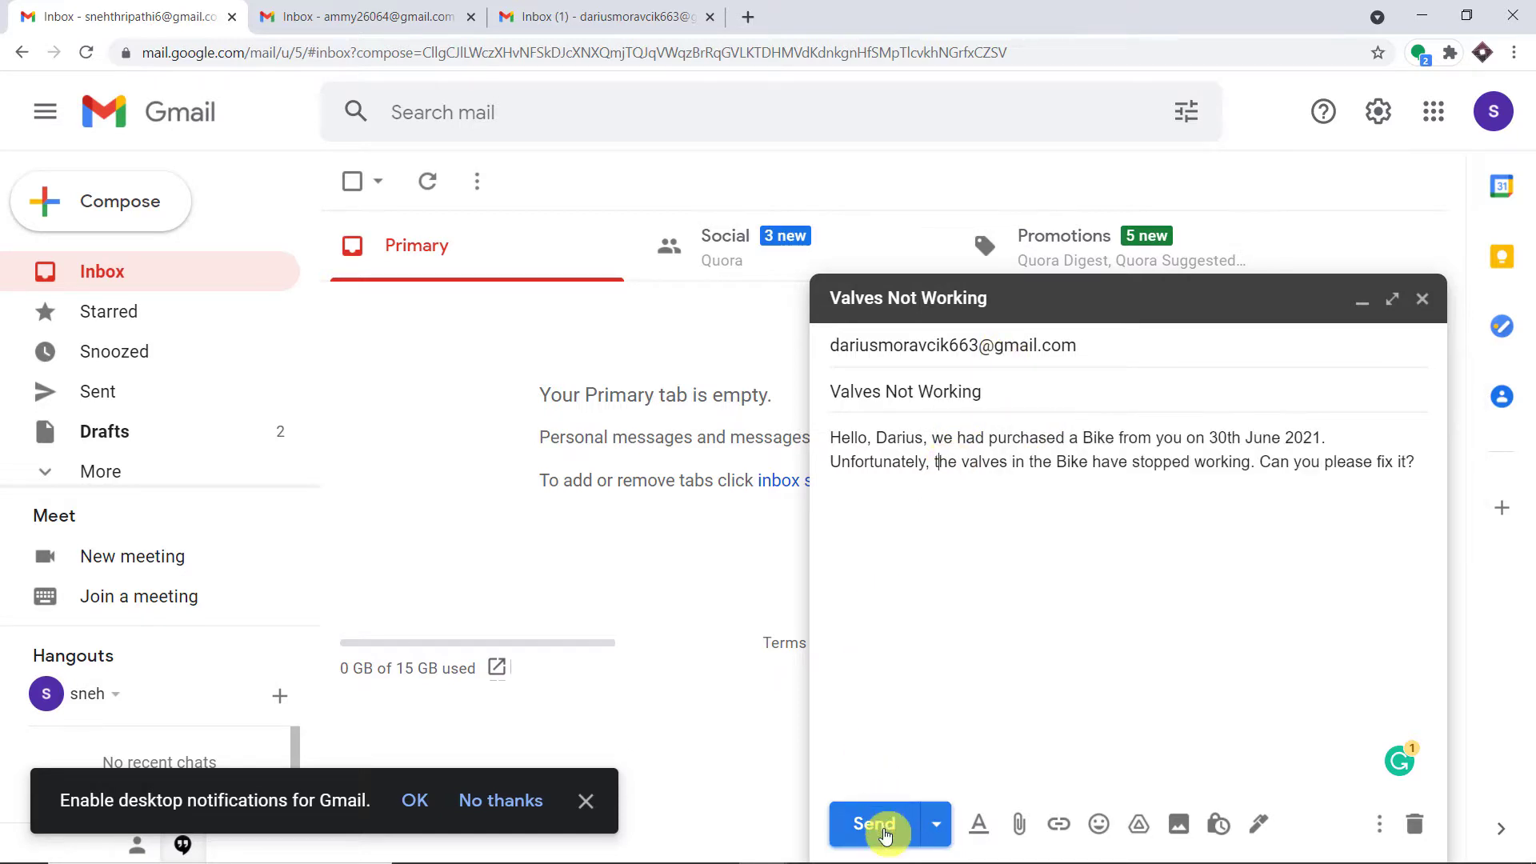
click(879, 824)
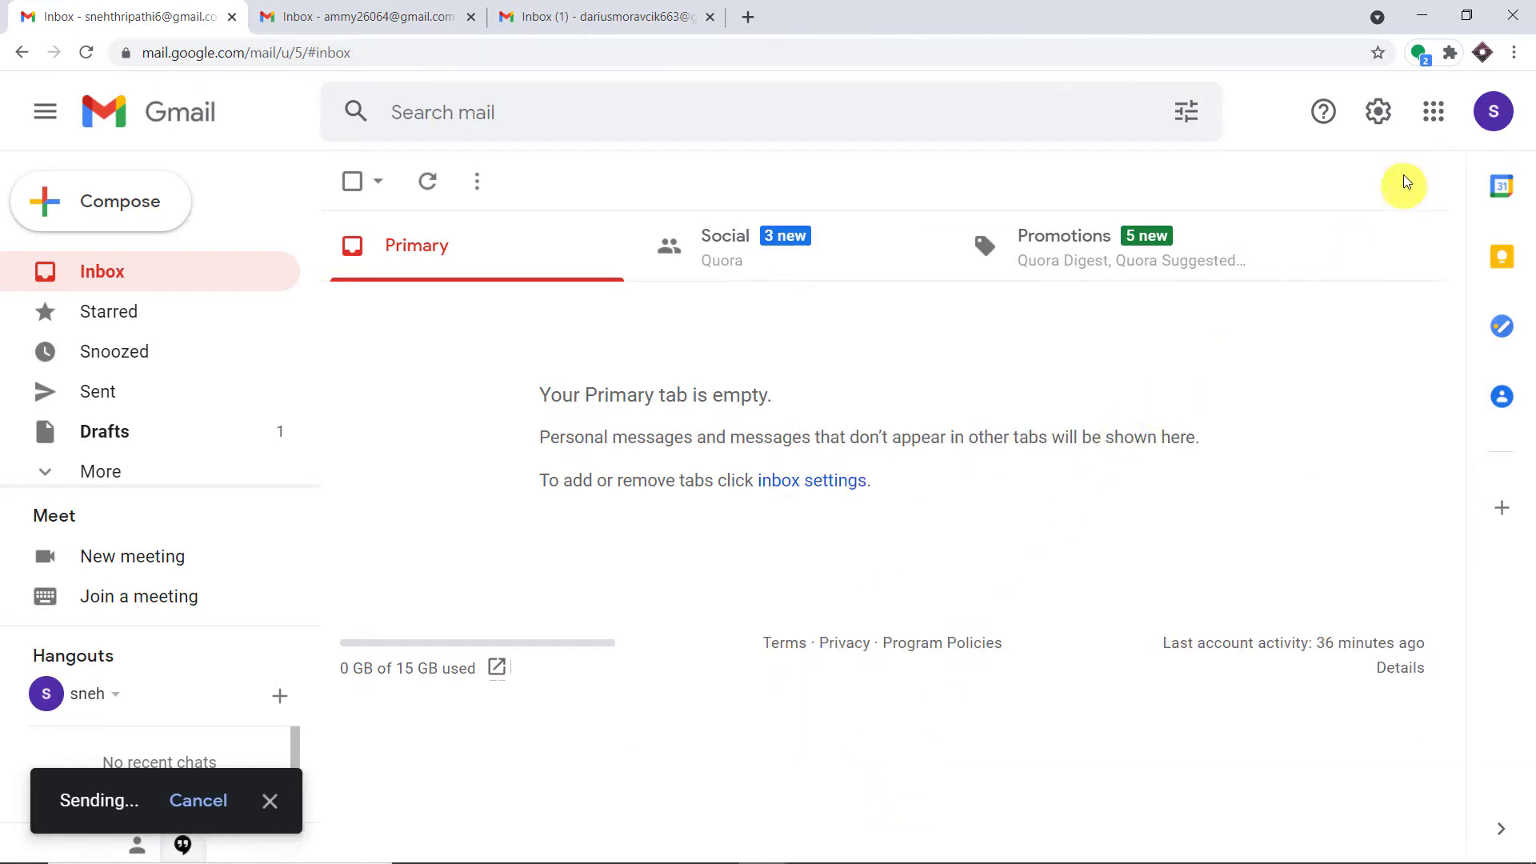
- Switch to the recipient's Gmail inbox and open the "Valves Not Working" email to check its subject and message
click(1492, 111)
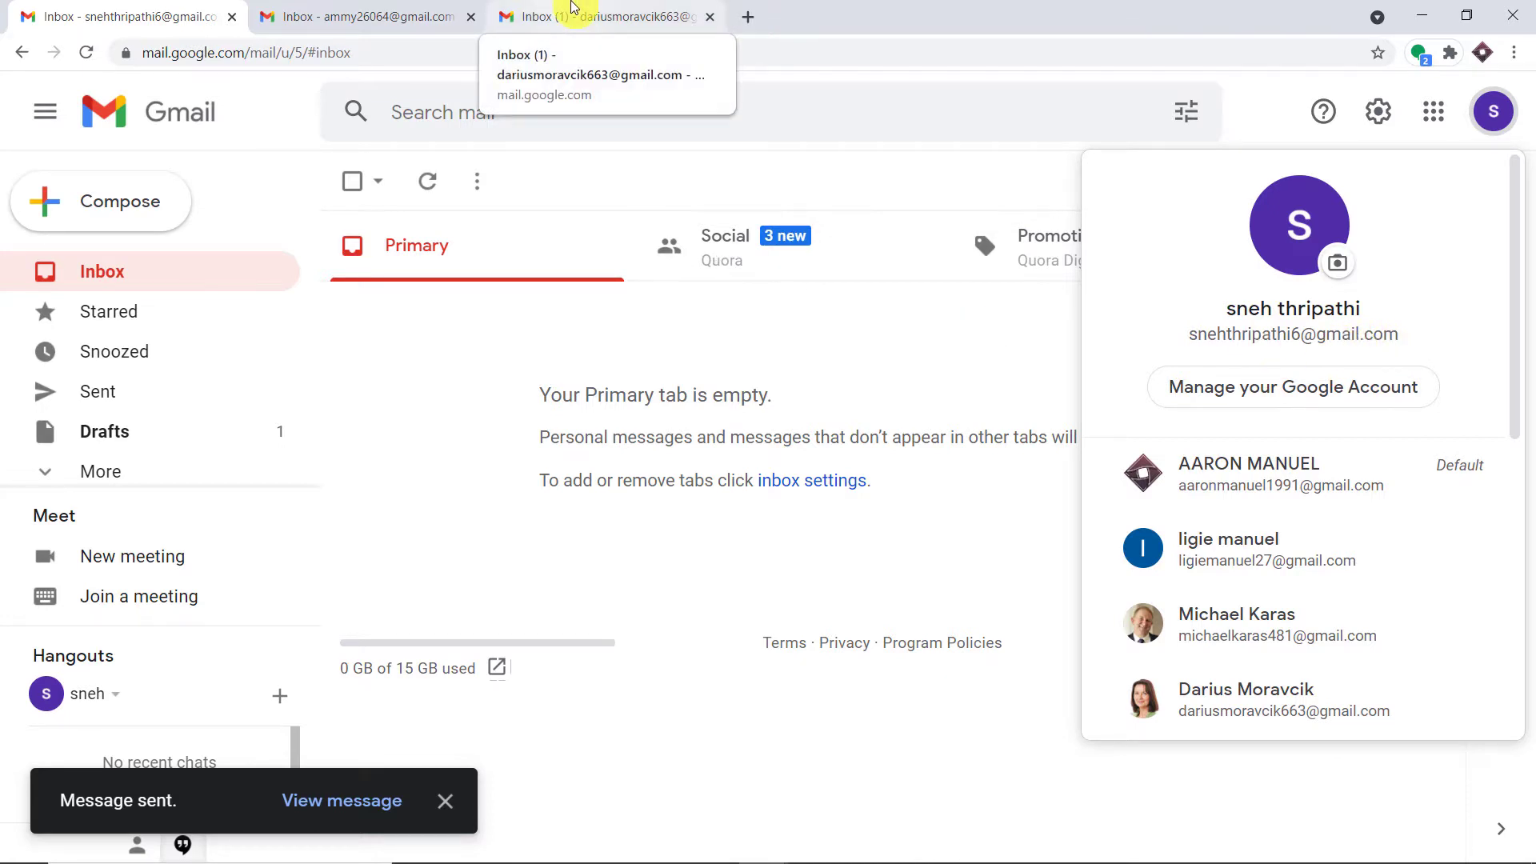
click(573, 7)
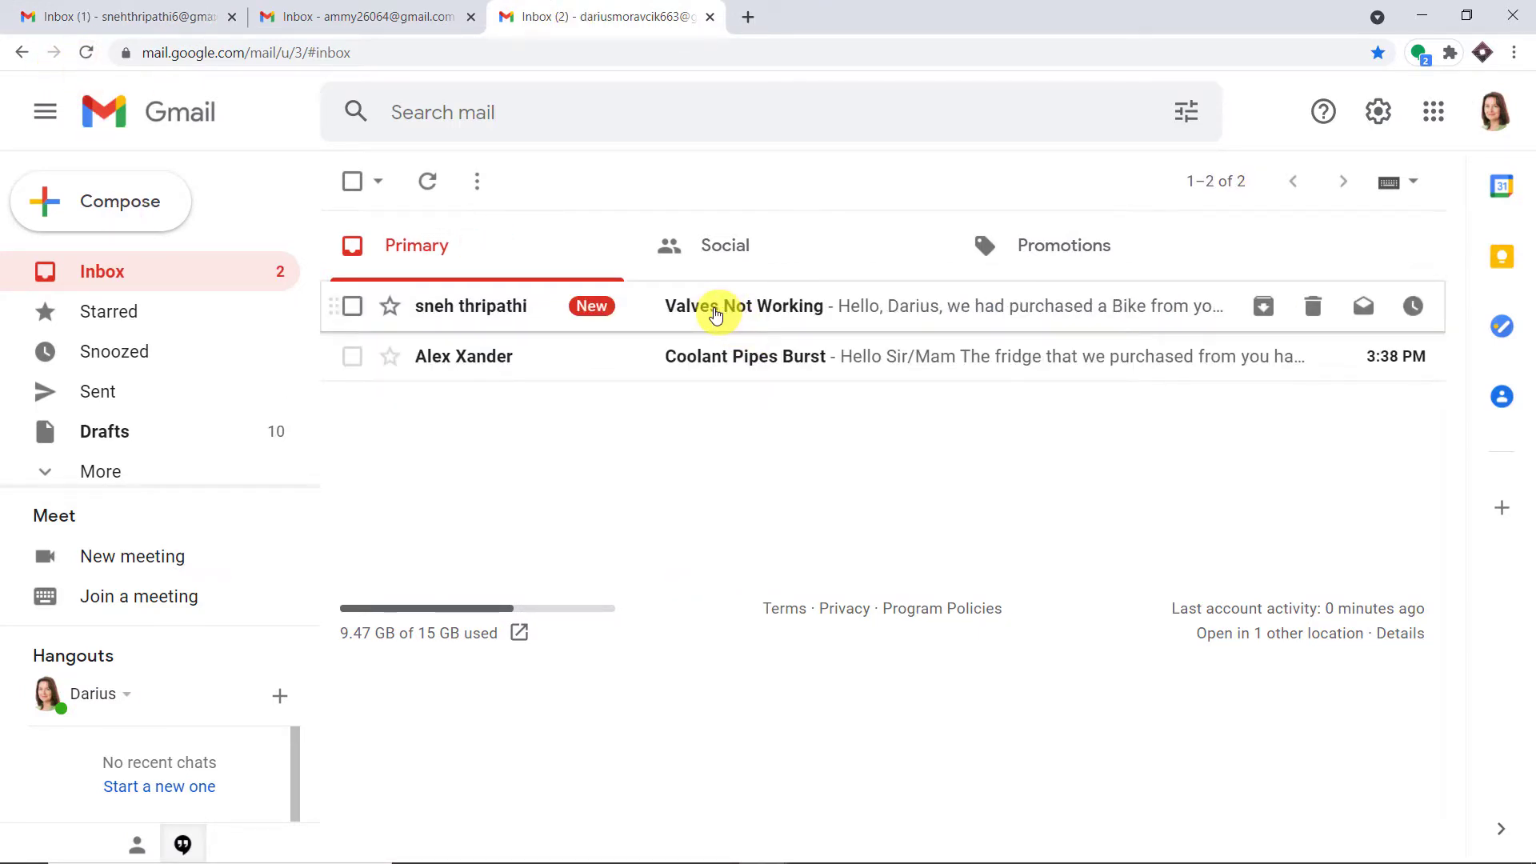
click(716, 314)
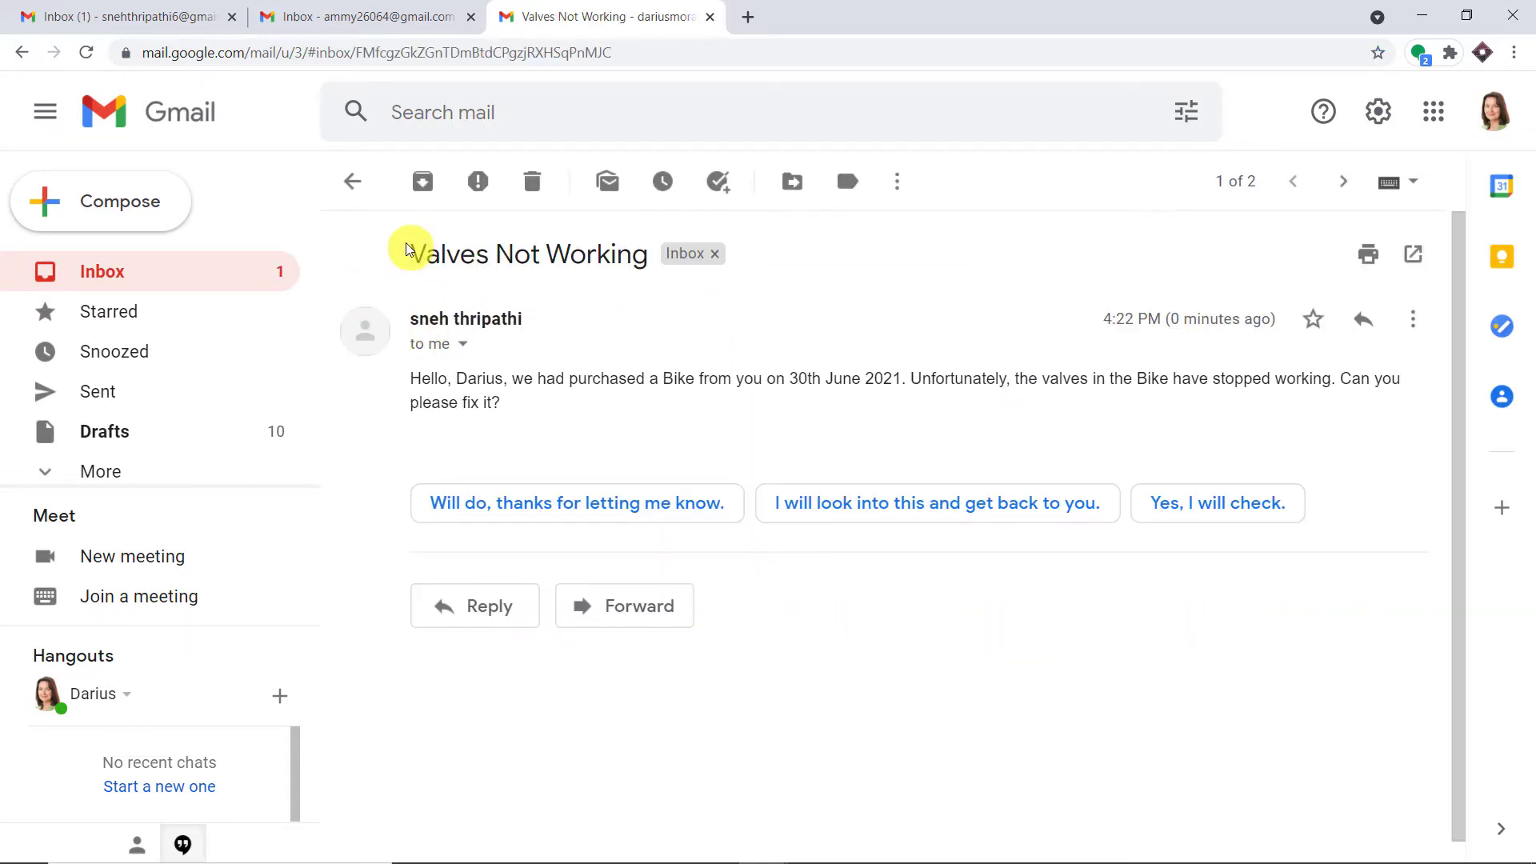
drag(405, 247, 647, 239)
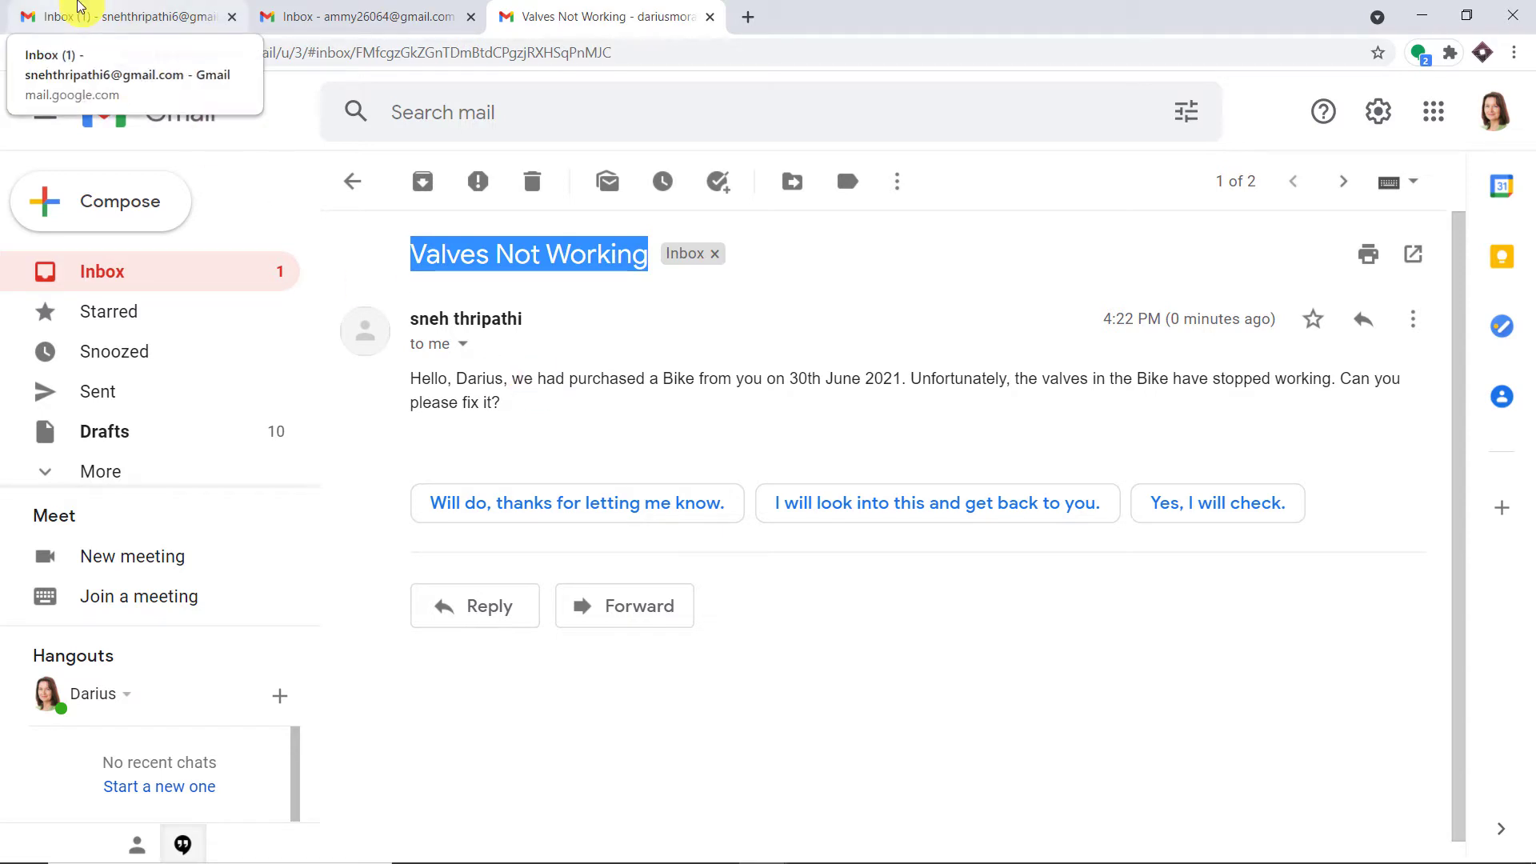
- Return to the sender's Gmail inbox and open the "Complaint Recieved" reply
click(80, 8)
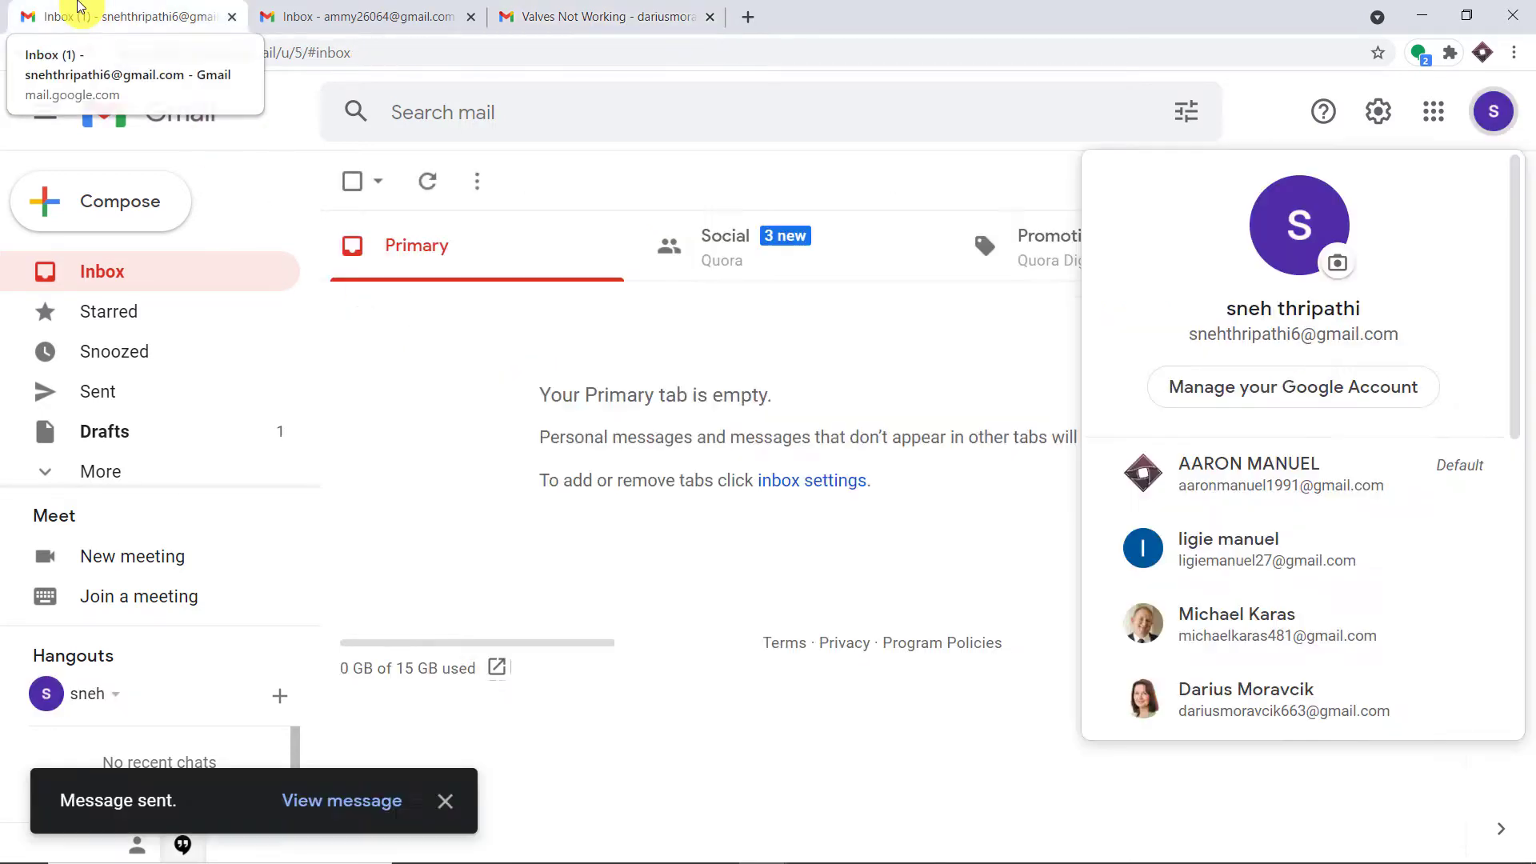
click(876, 446)
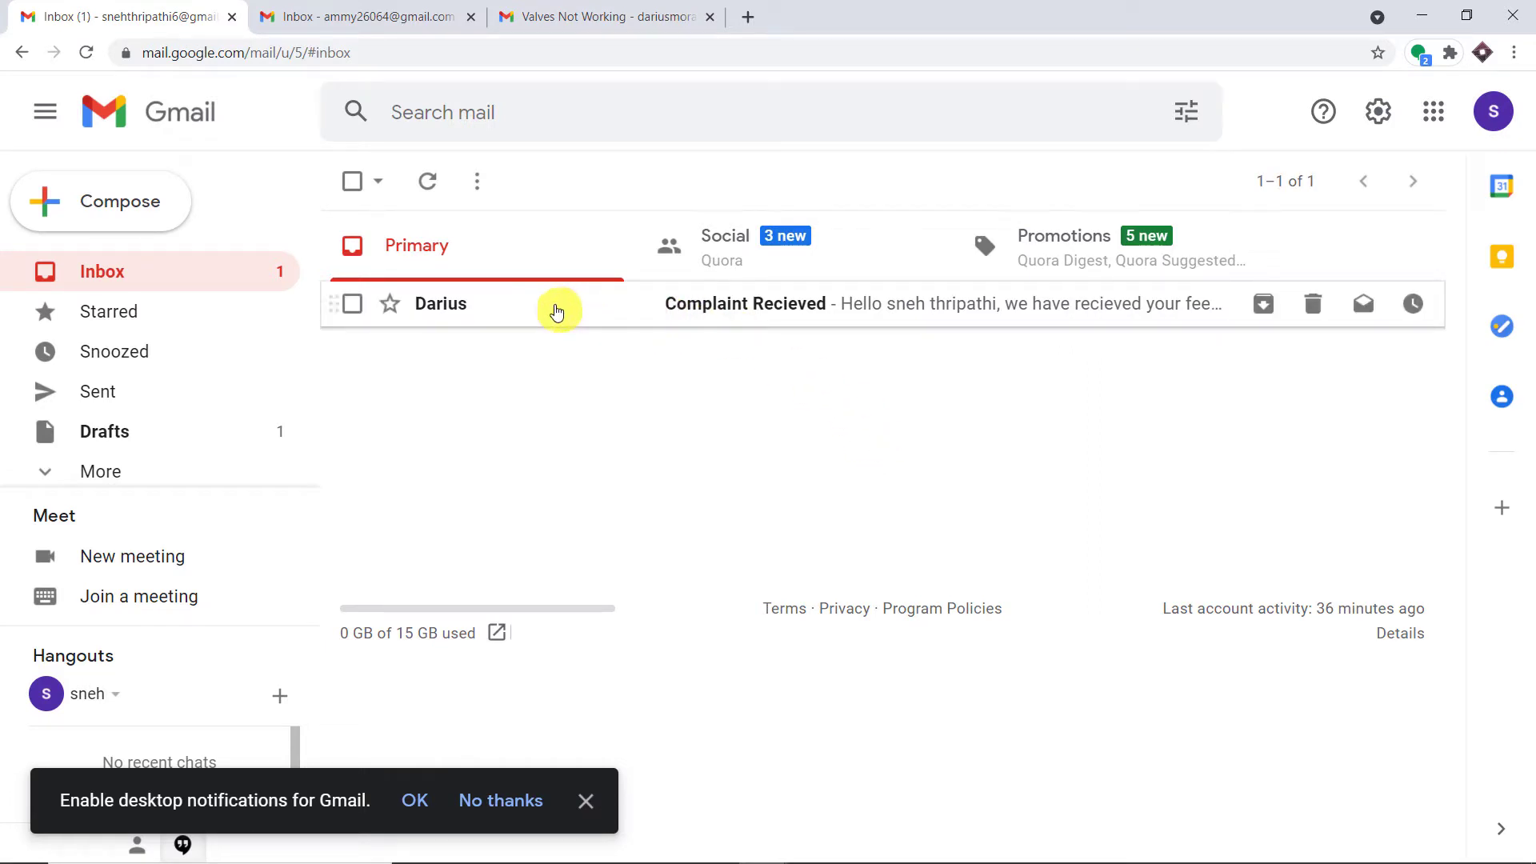
click(558, 311)
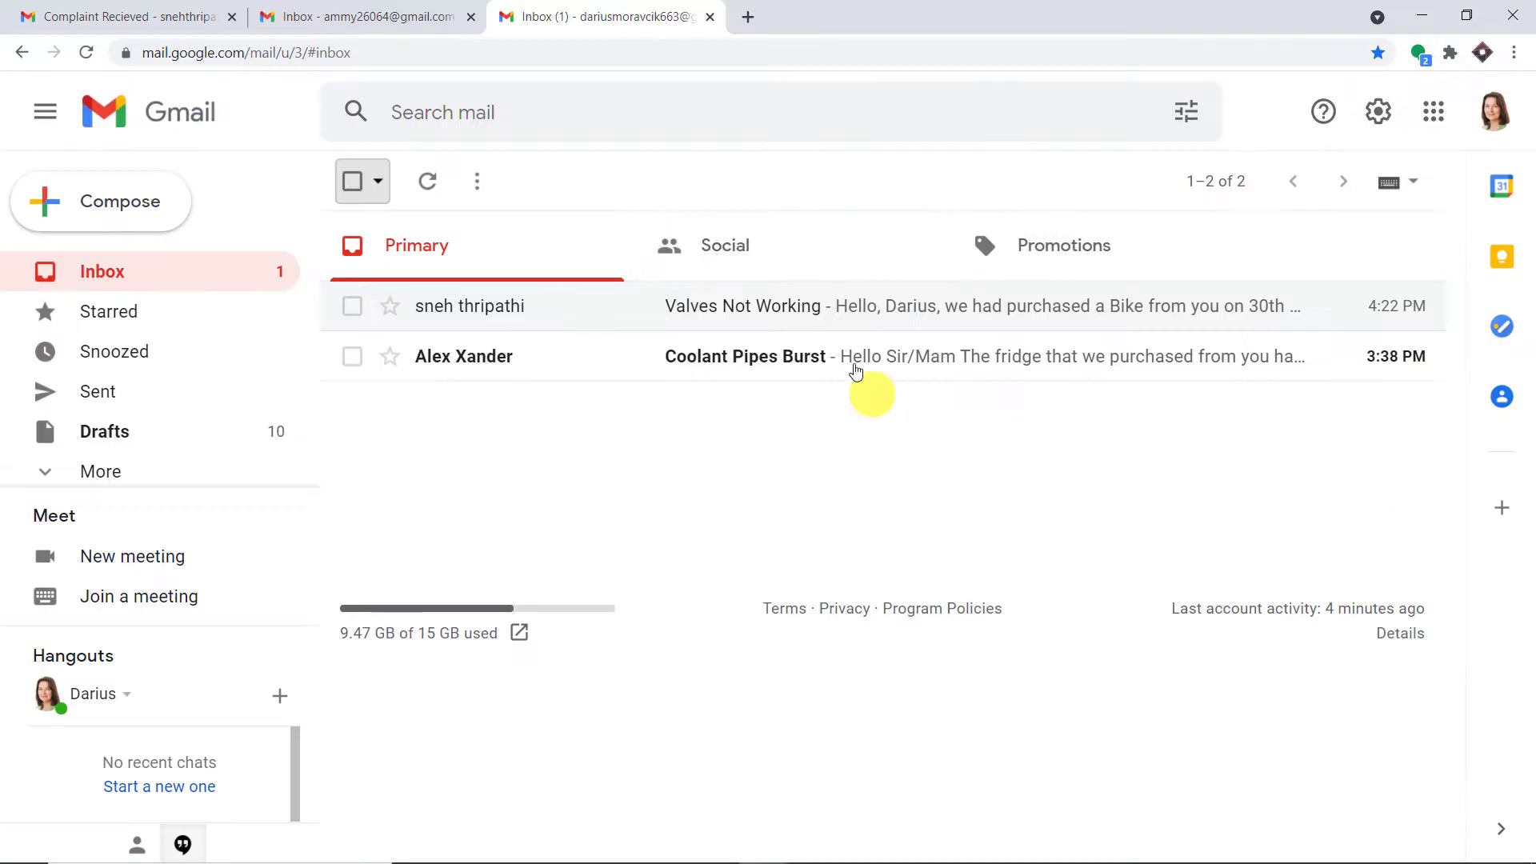
- Go to pabbly.com in a new browser tab and open the Connect product page
click(752, 17)
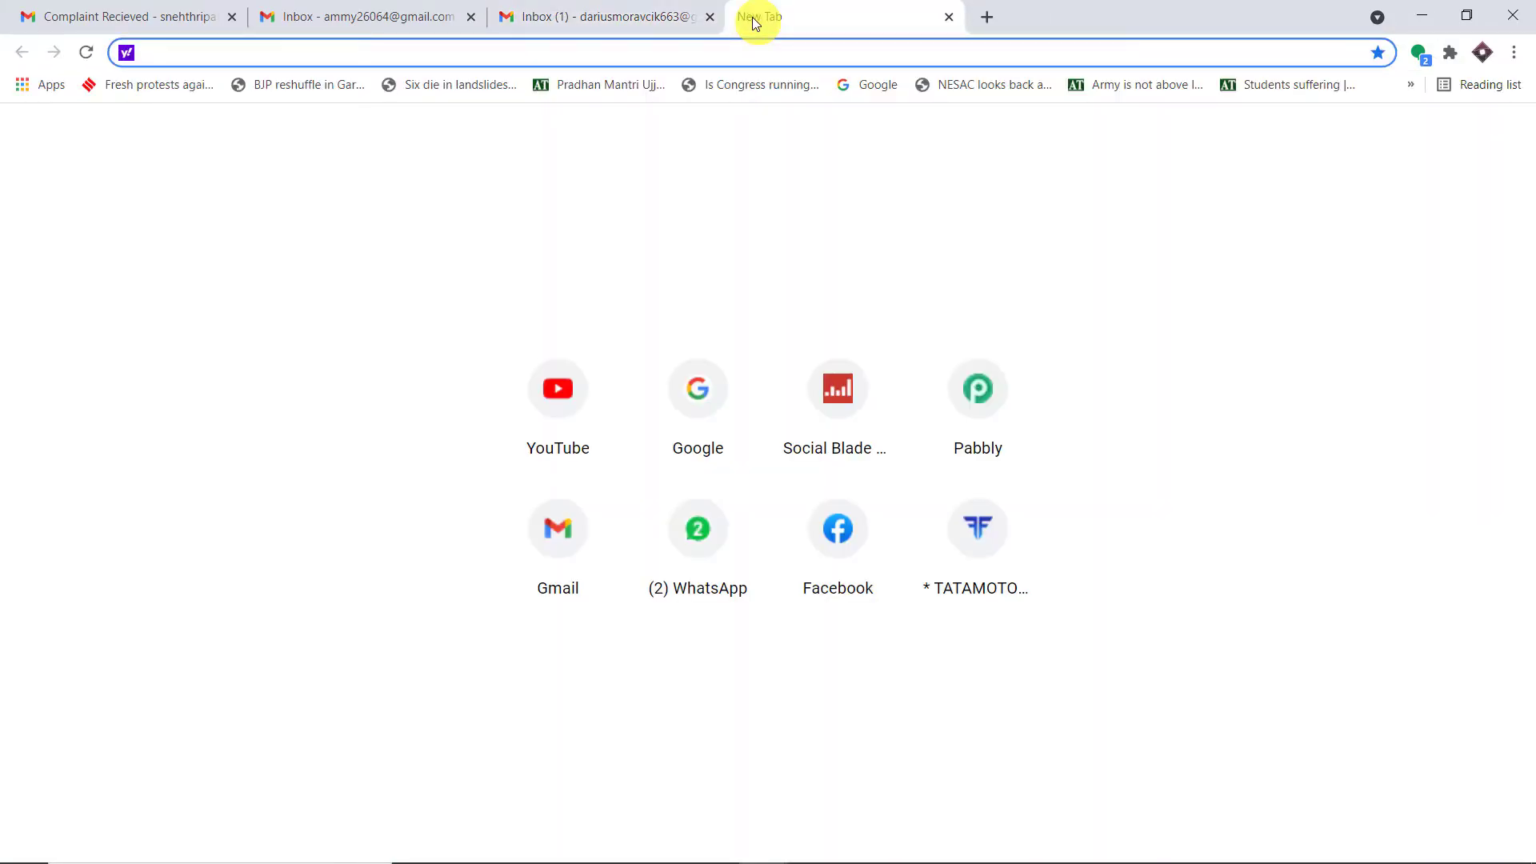
text(pabbly.com)
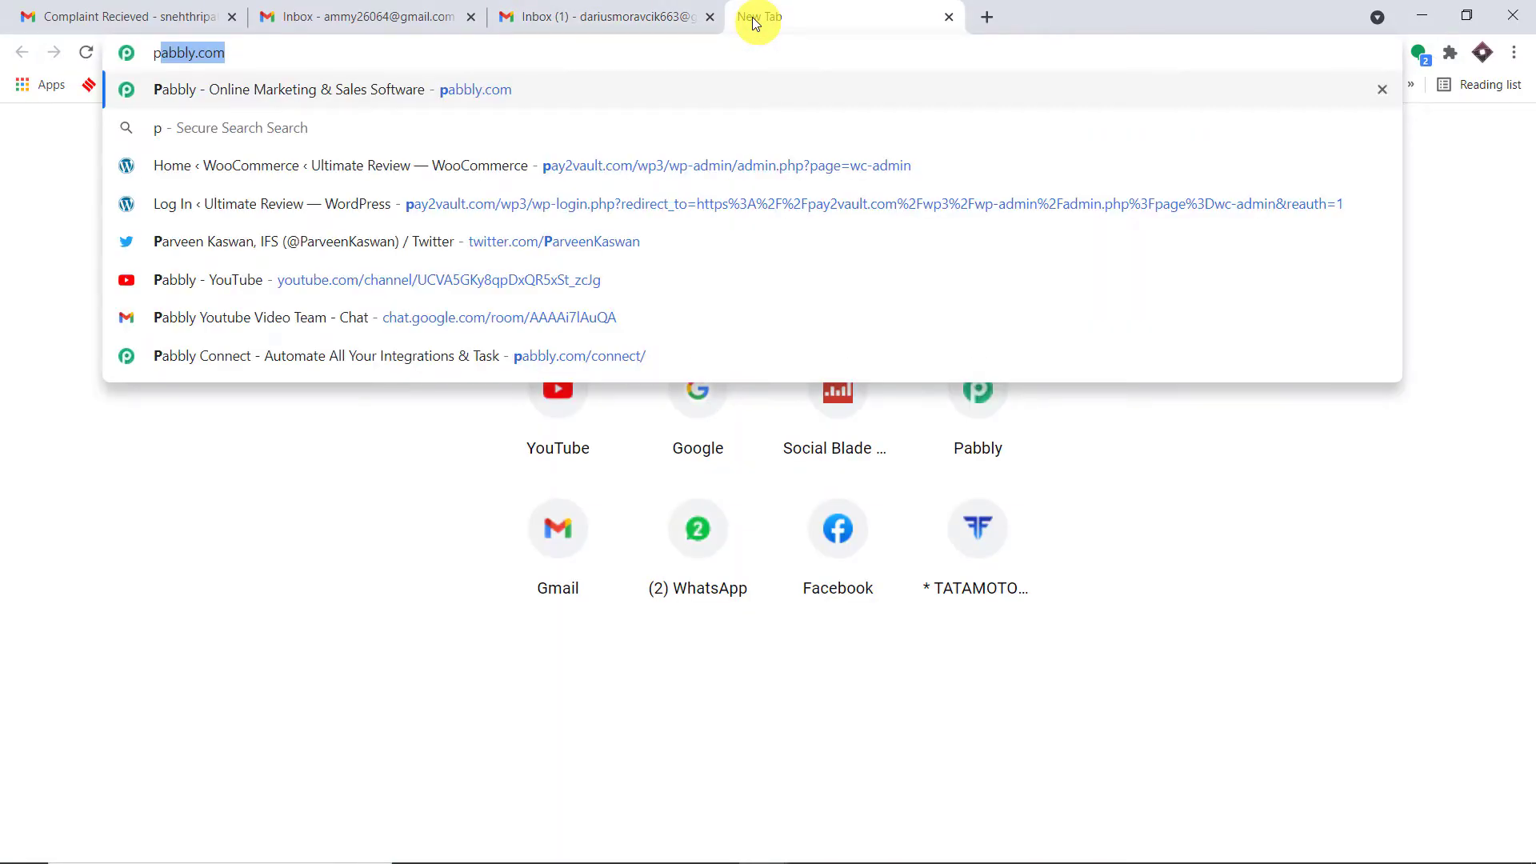
key(Return)
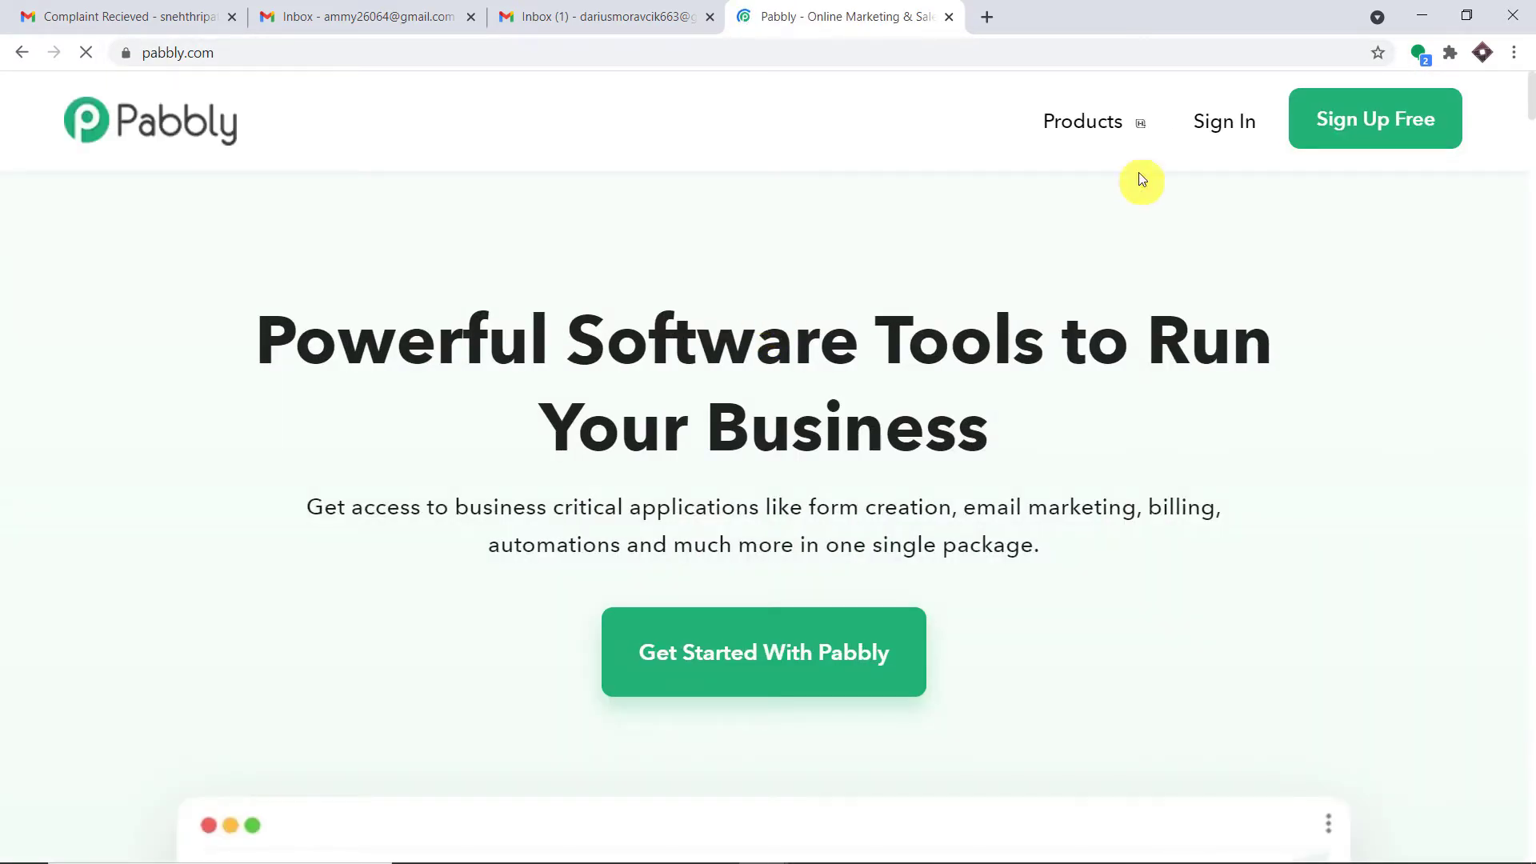
click(1122, 128)
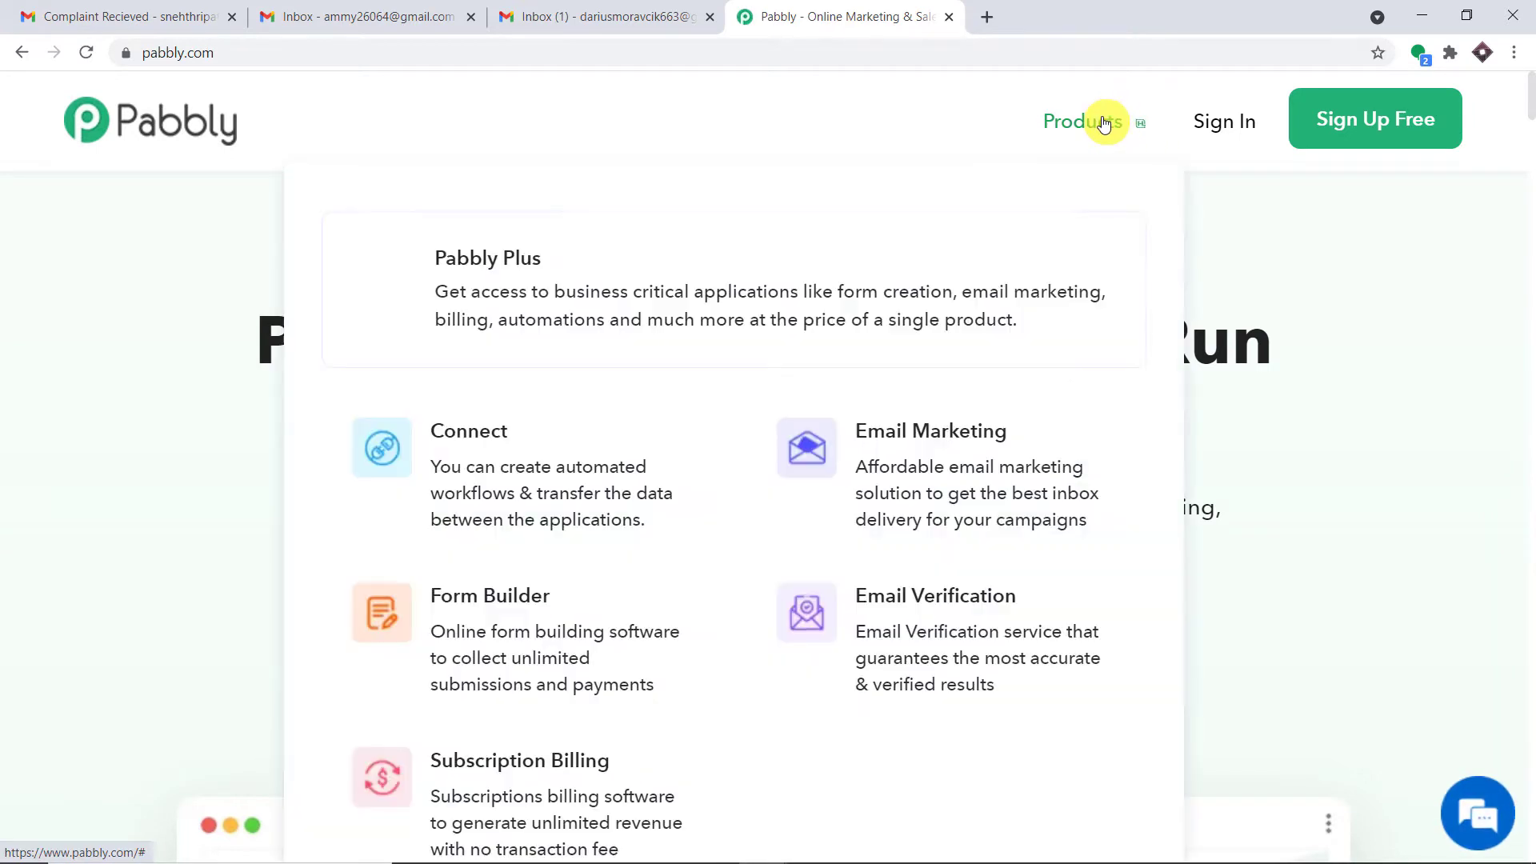
click(572, 464)
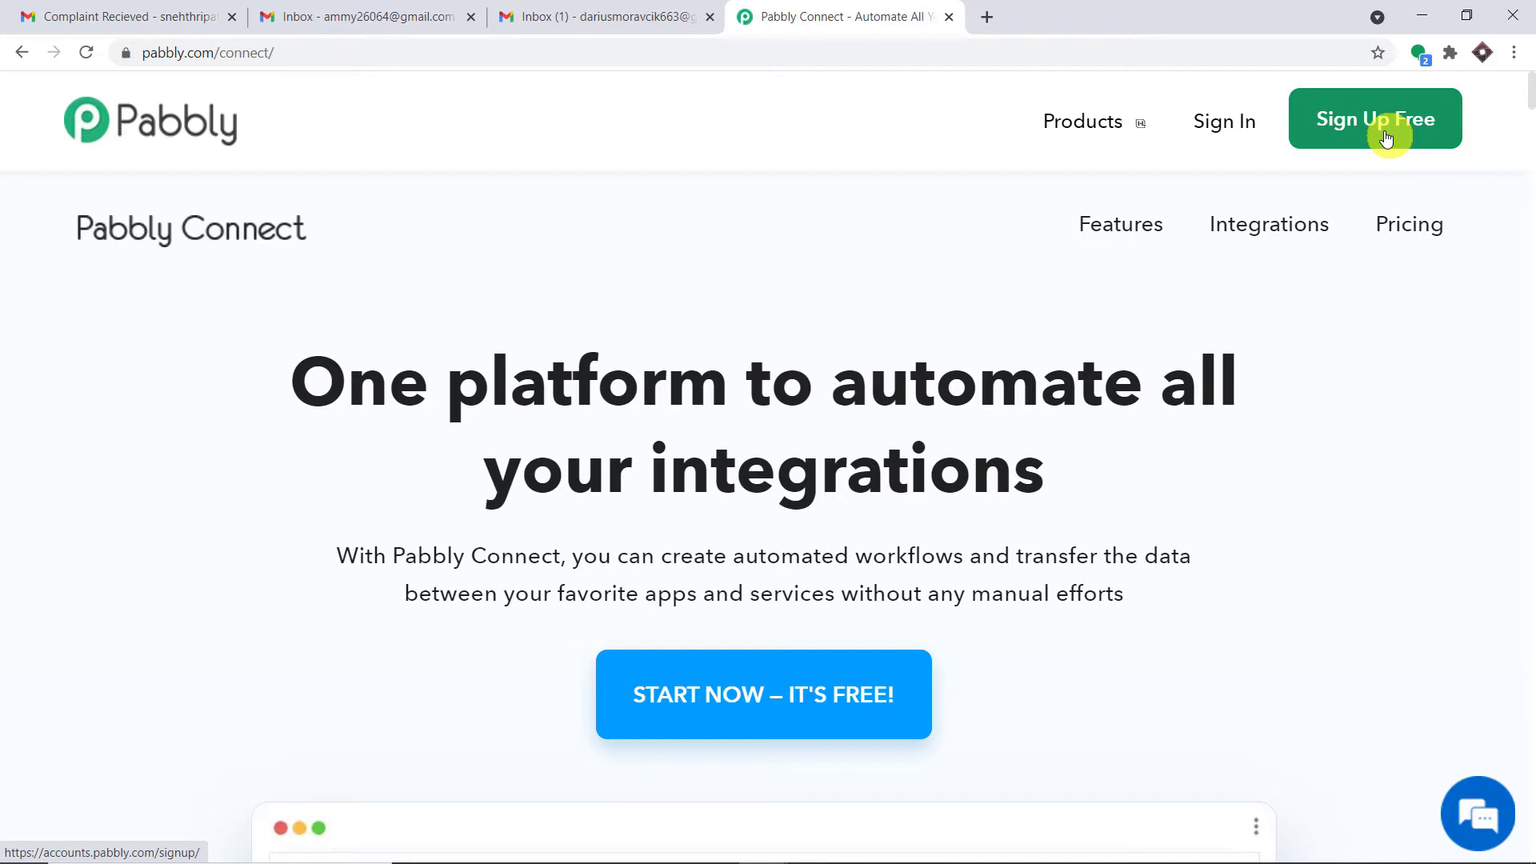
- Sign in to Pabbly and access the Connect app
click(1224, 129)
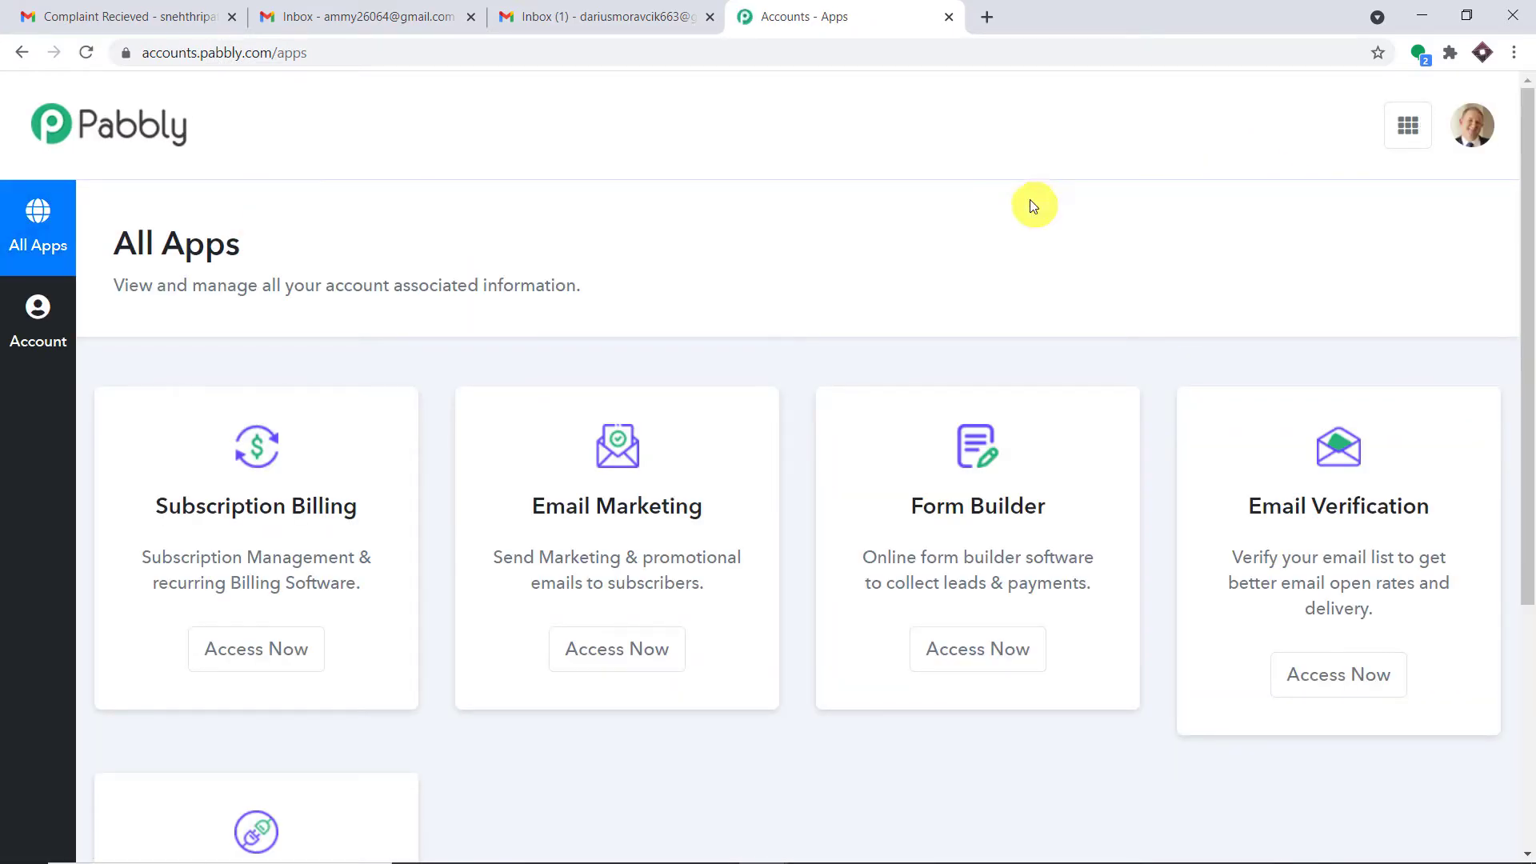
scroll(1038, 232, down, 5)
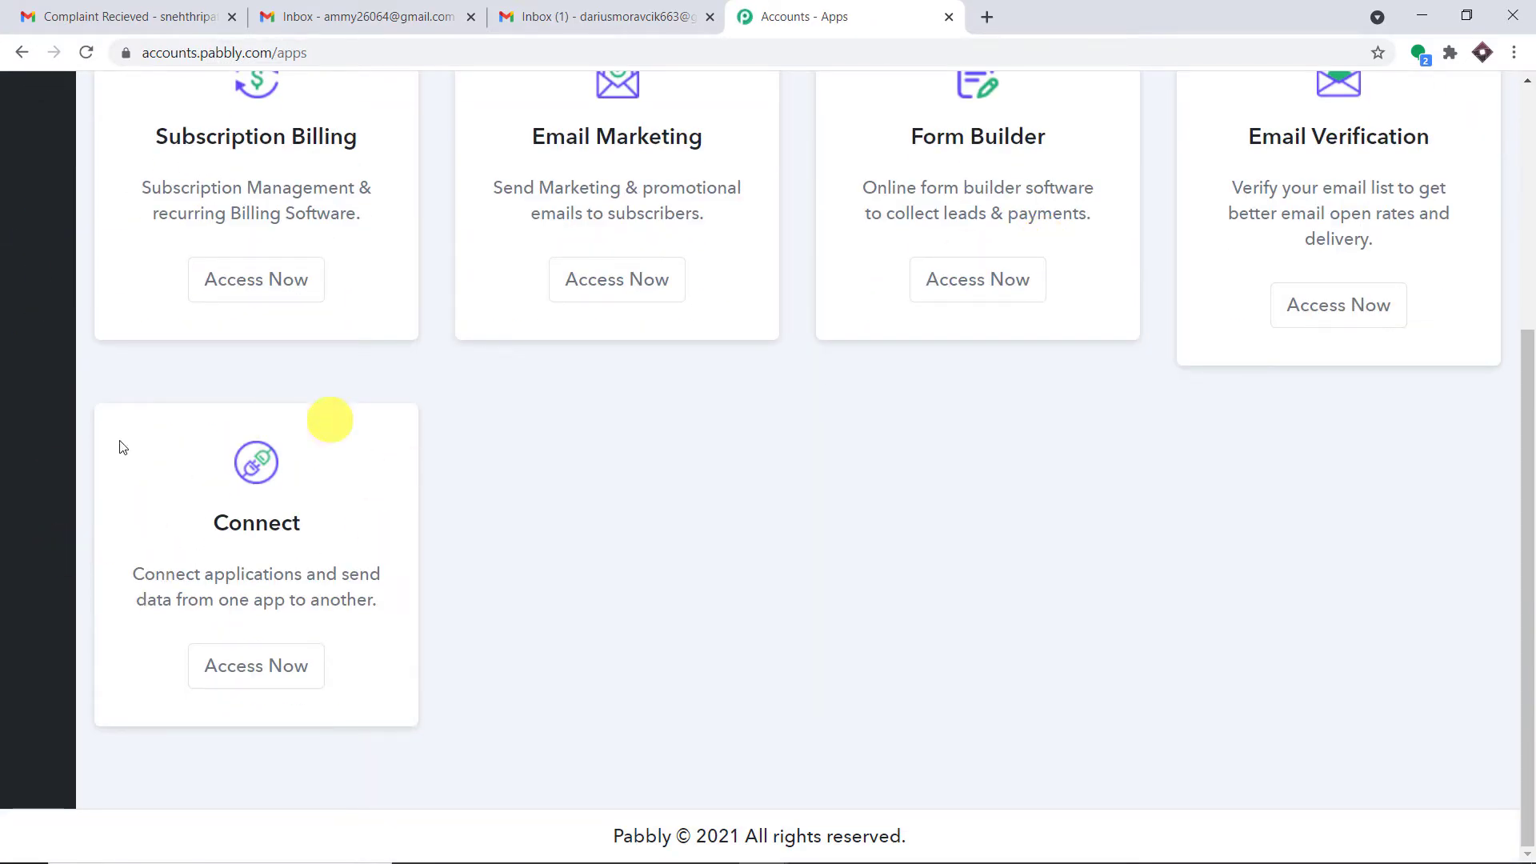
click(272, 664)
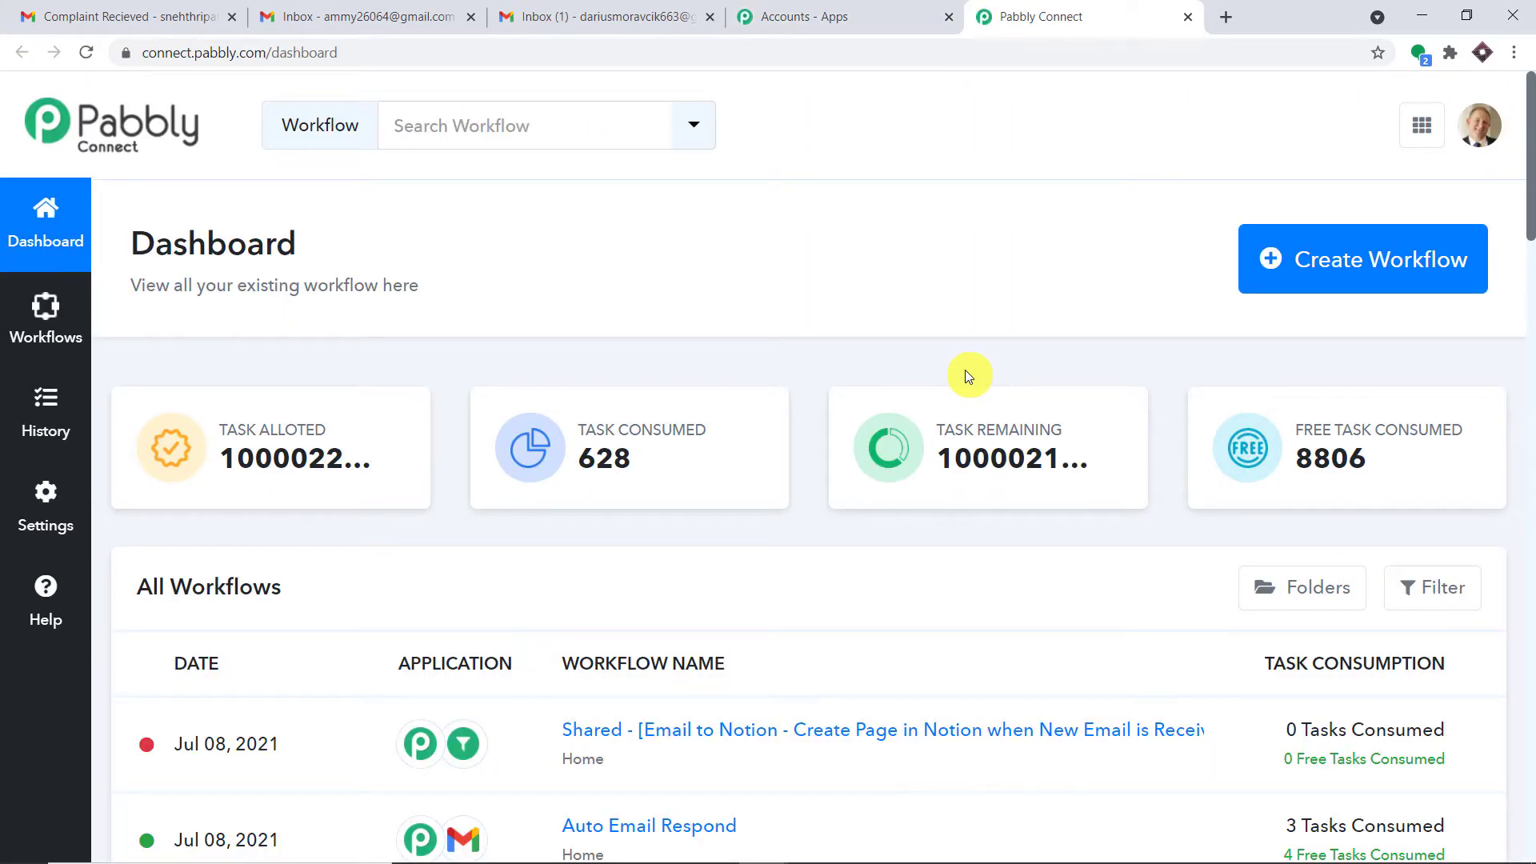
- Create a new workflow named "Gmail to Gmail"
click(1311, 283)
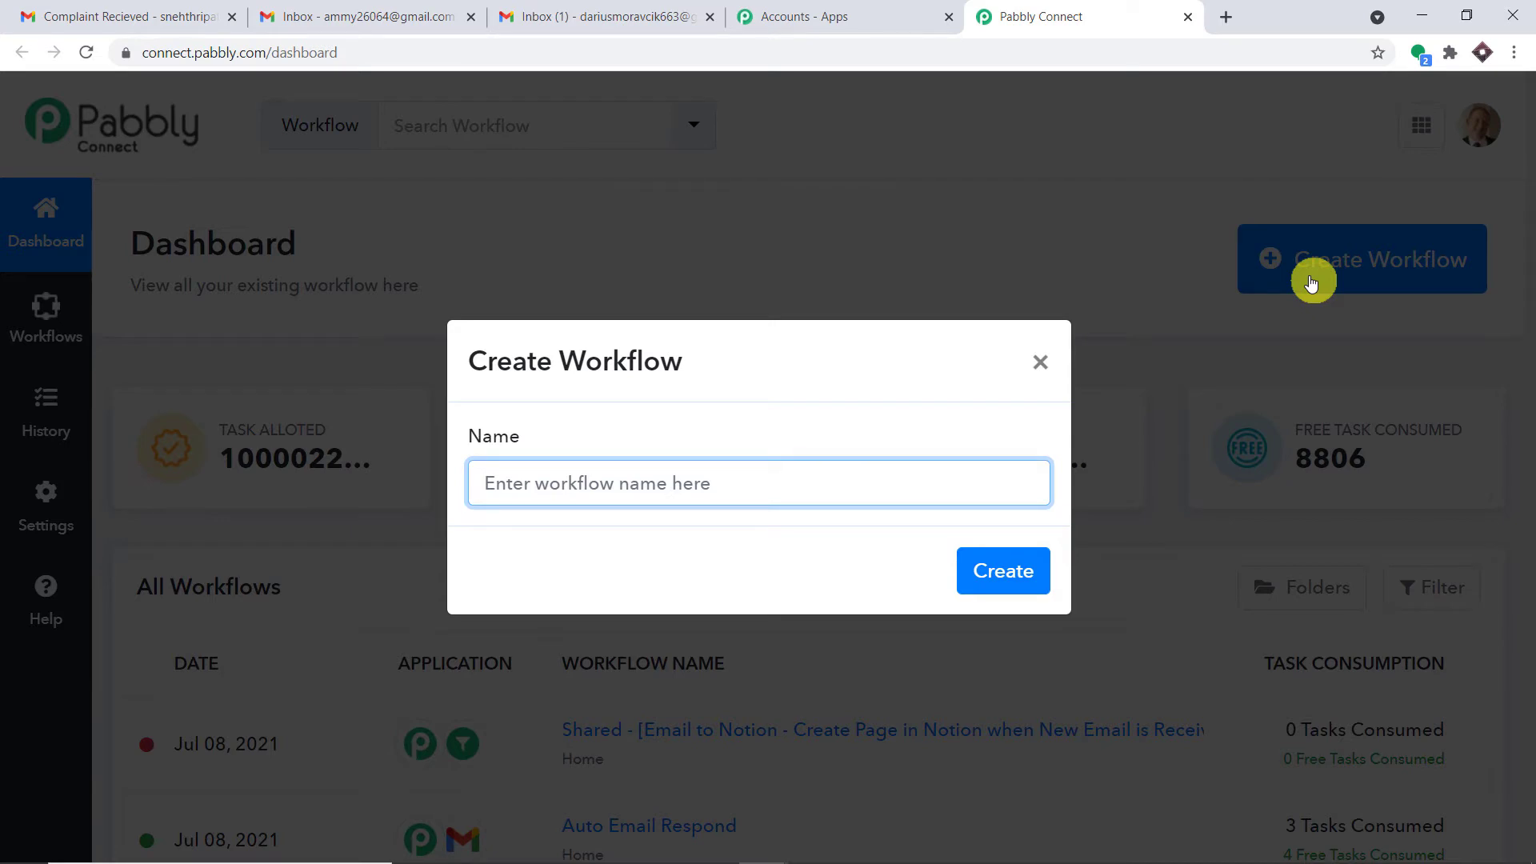
text(Gm)
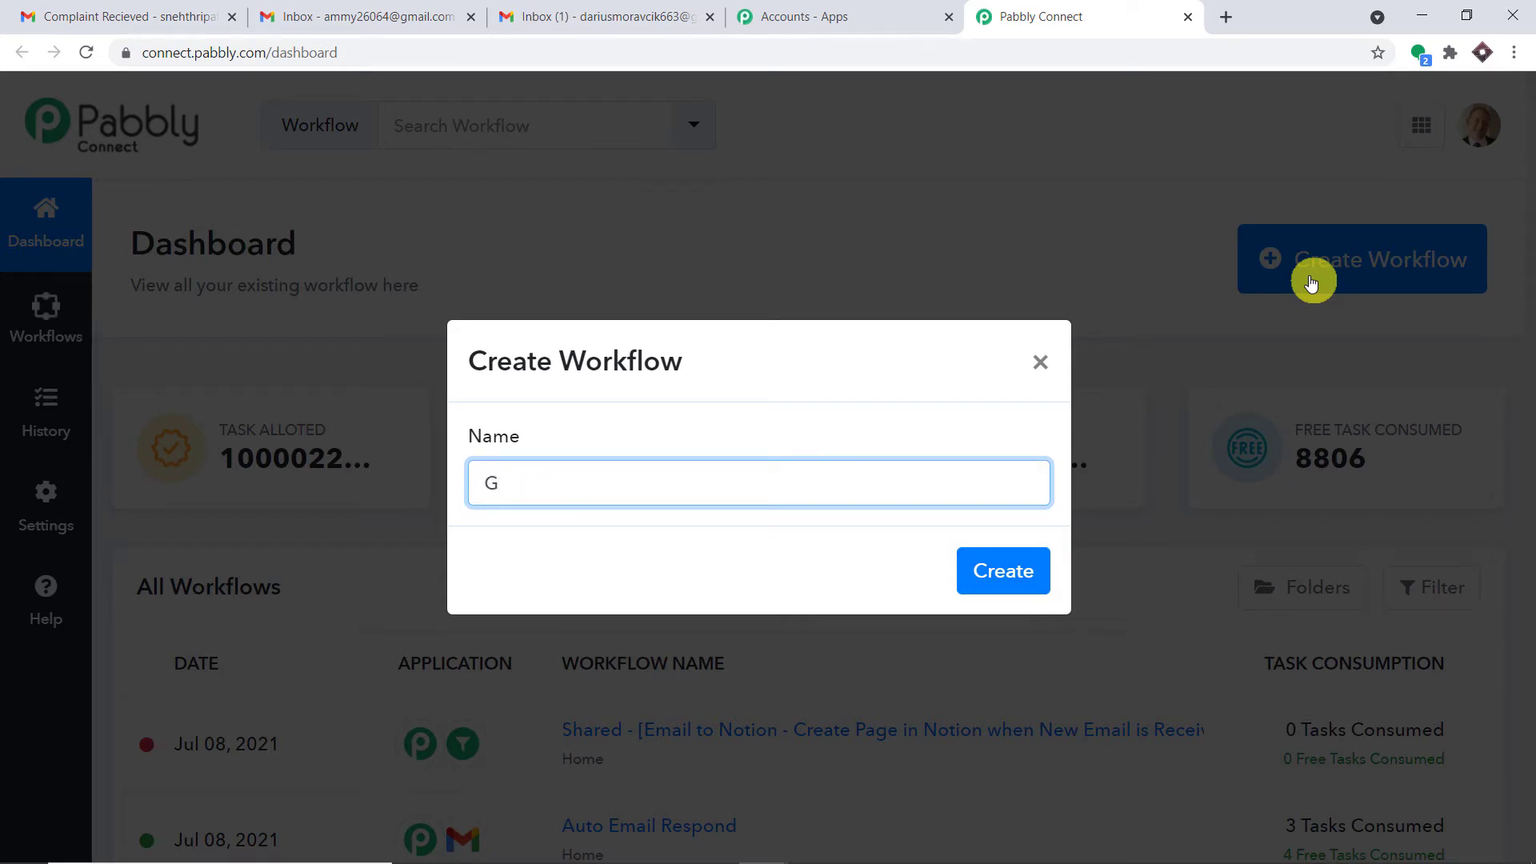
text(ail to Gmail)
click(1006, 571)
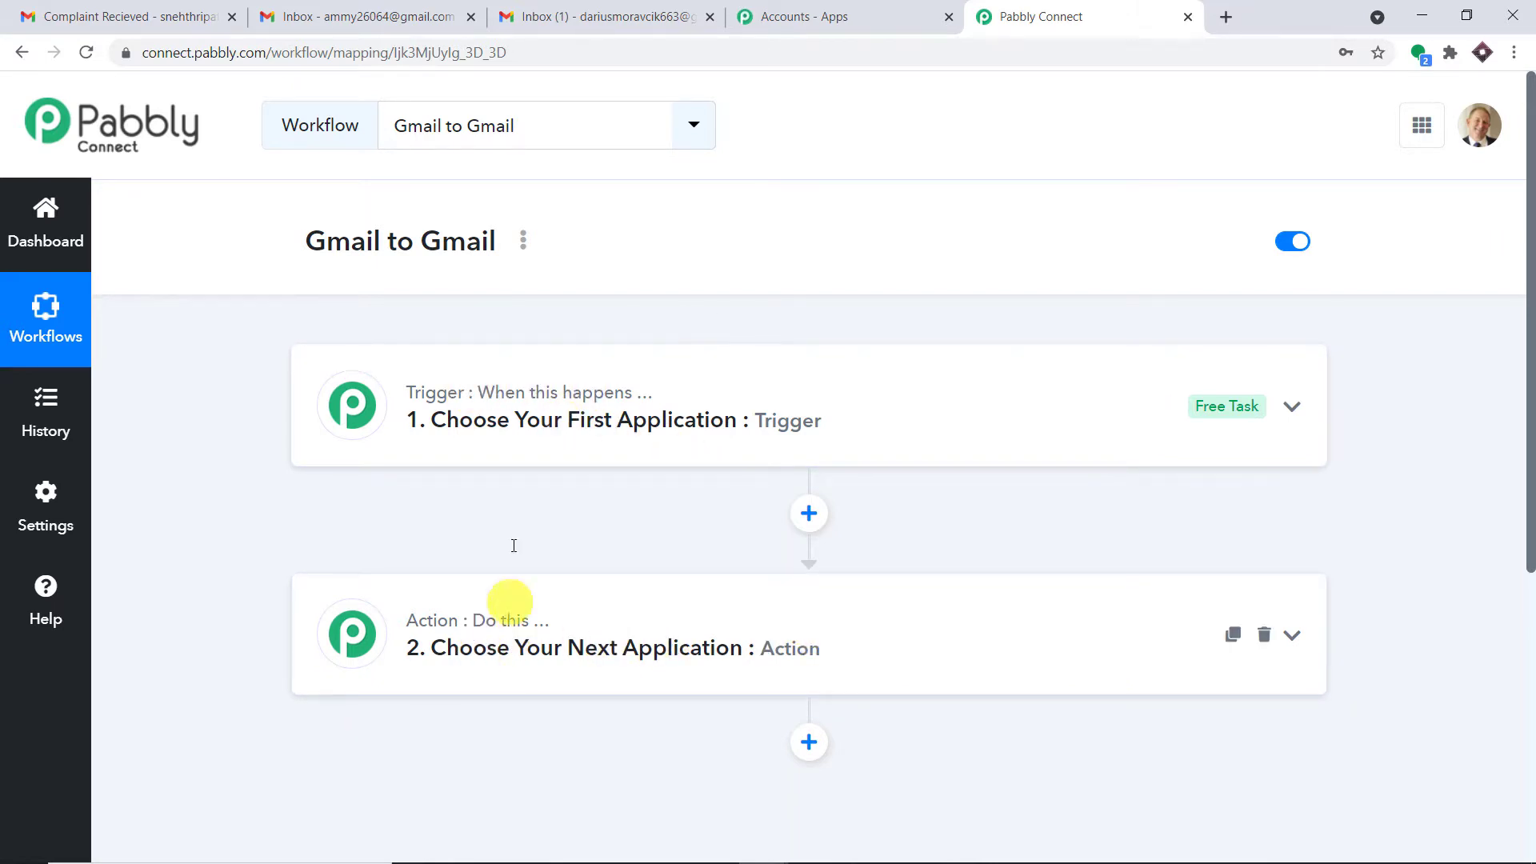
drag(308, 241, 504, 238)
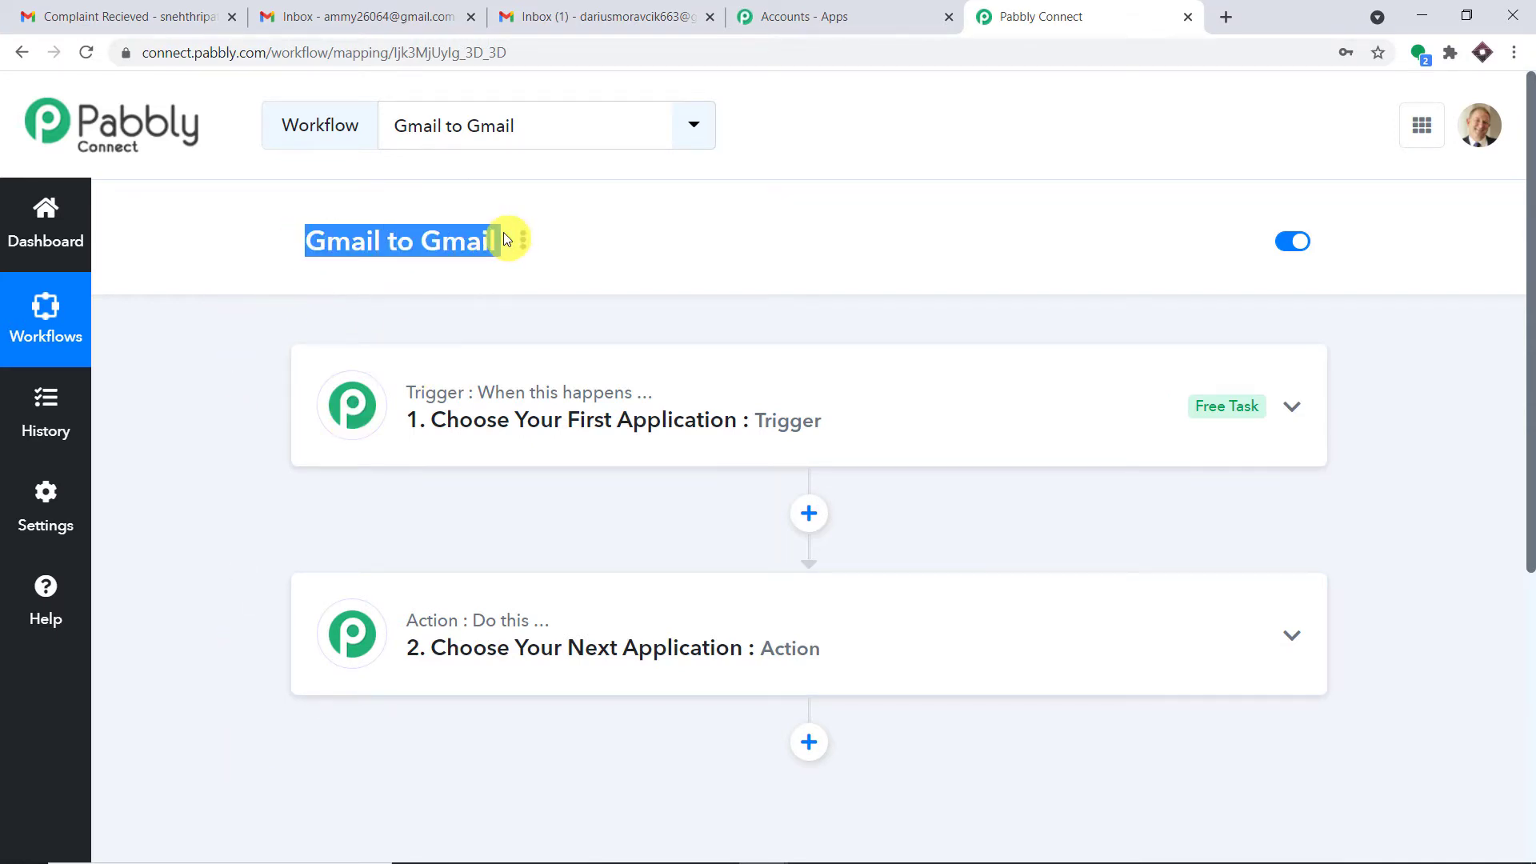
click(740, 232)
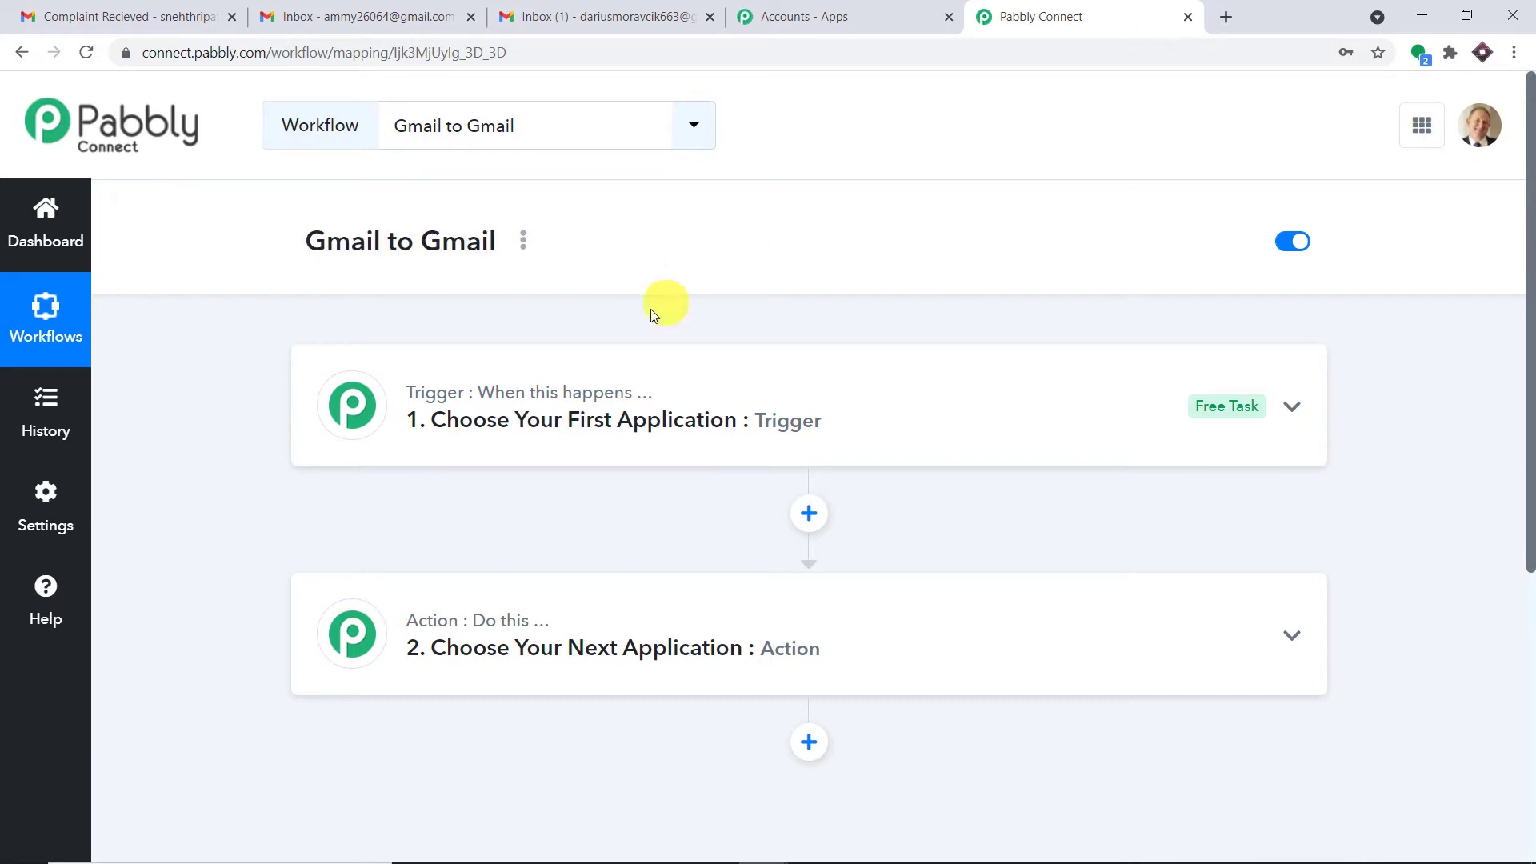
- Set Email Parser by Pabbly as the workflow's trigger application
click(605, 400)
scroll(814, 350, down, 4)
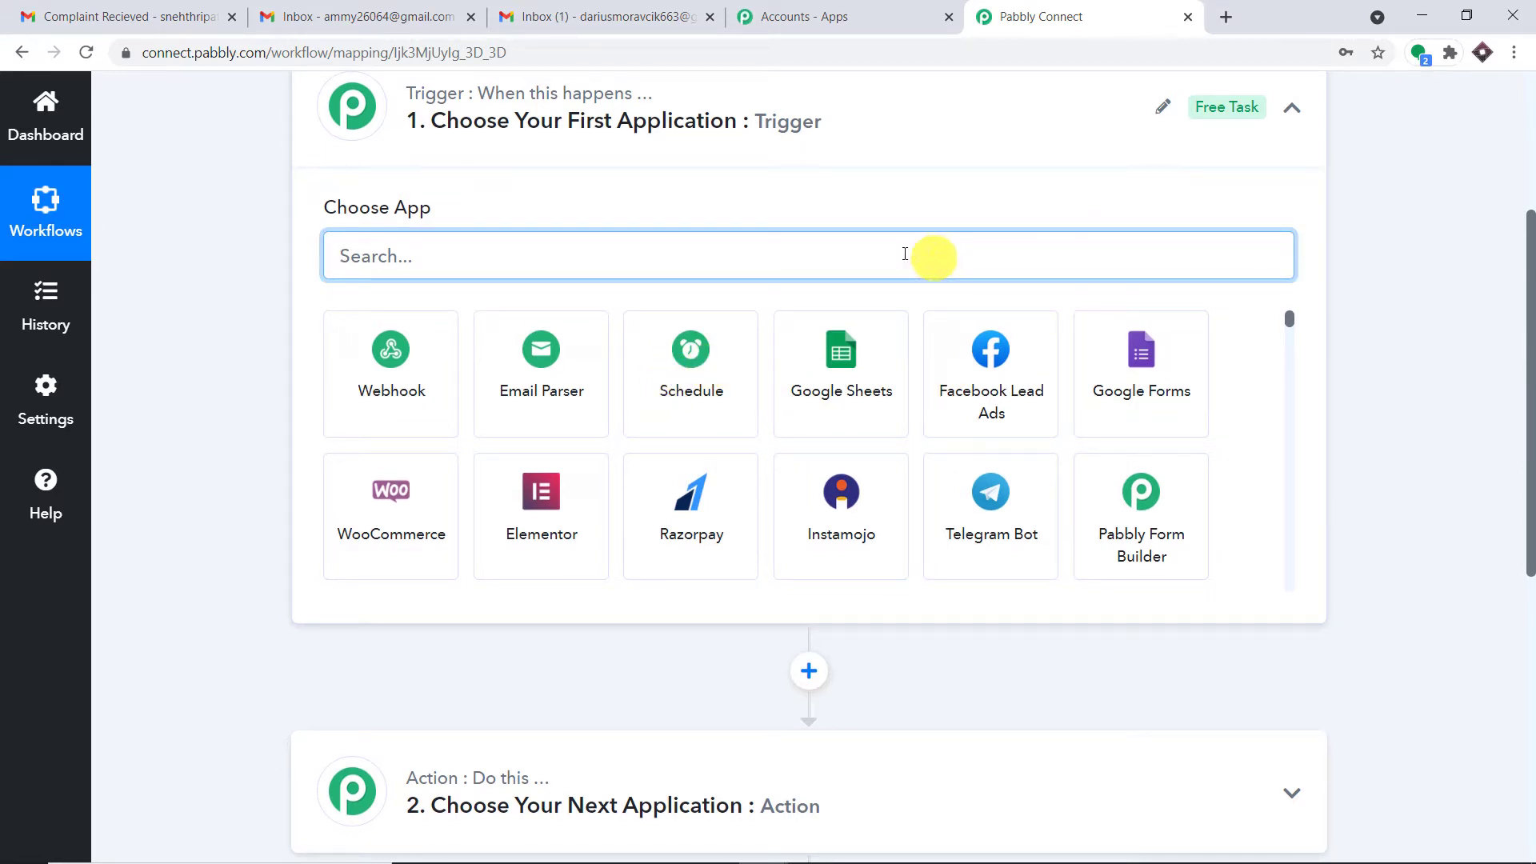
click(539, 364)
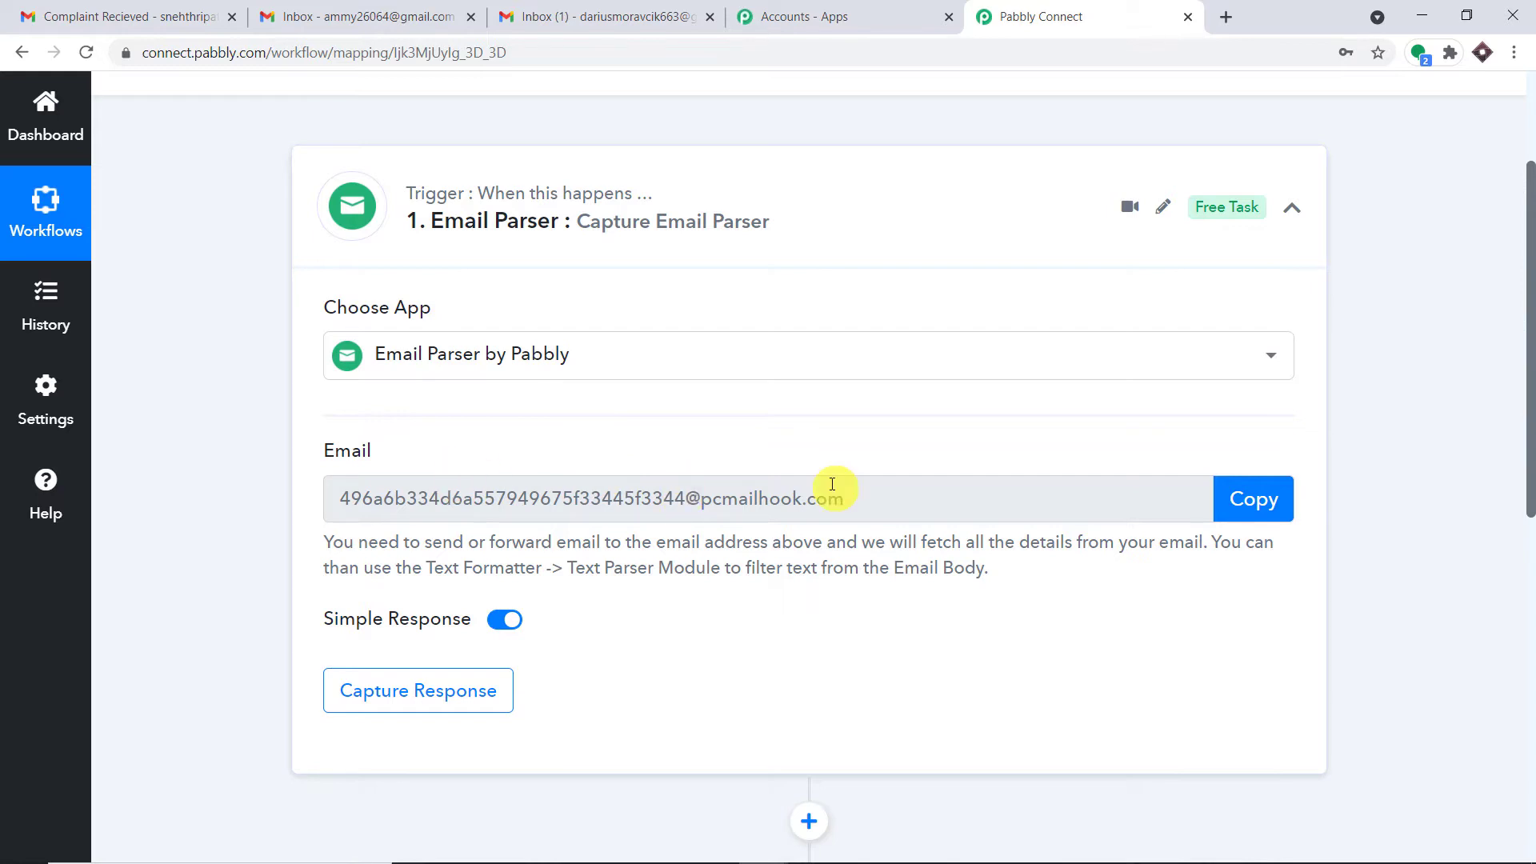
- Switch to the sender's Gmail and compose a new email with subject "Sunset" and body "I love Sunset"
click(115, 11)
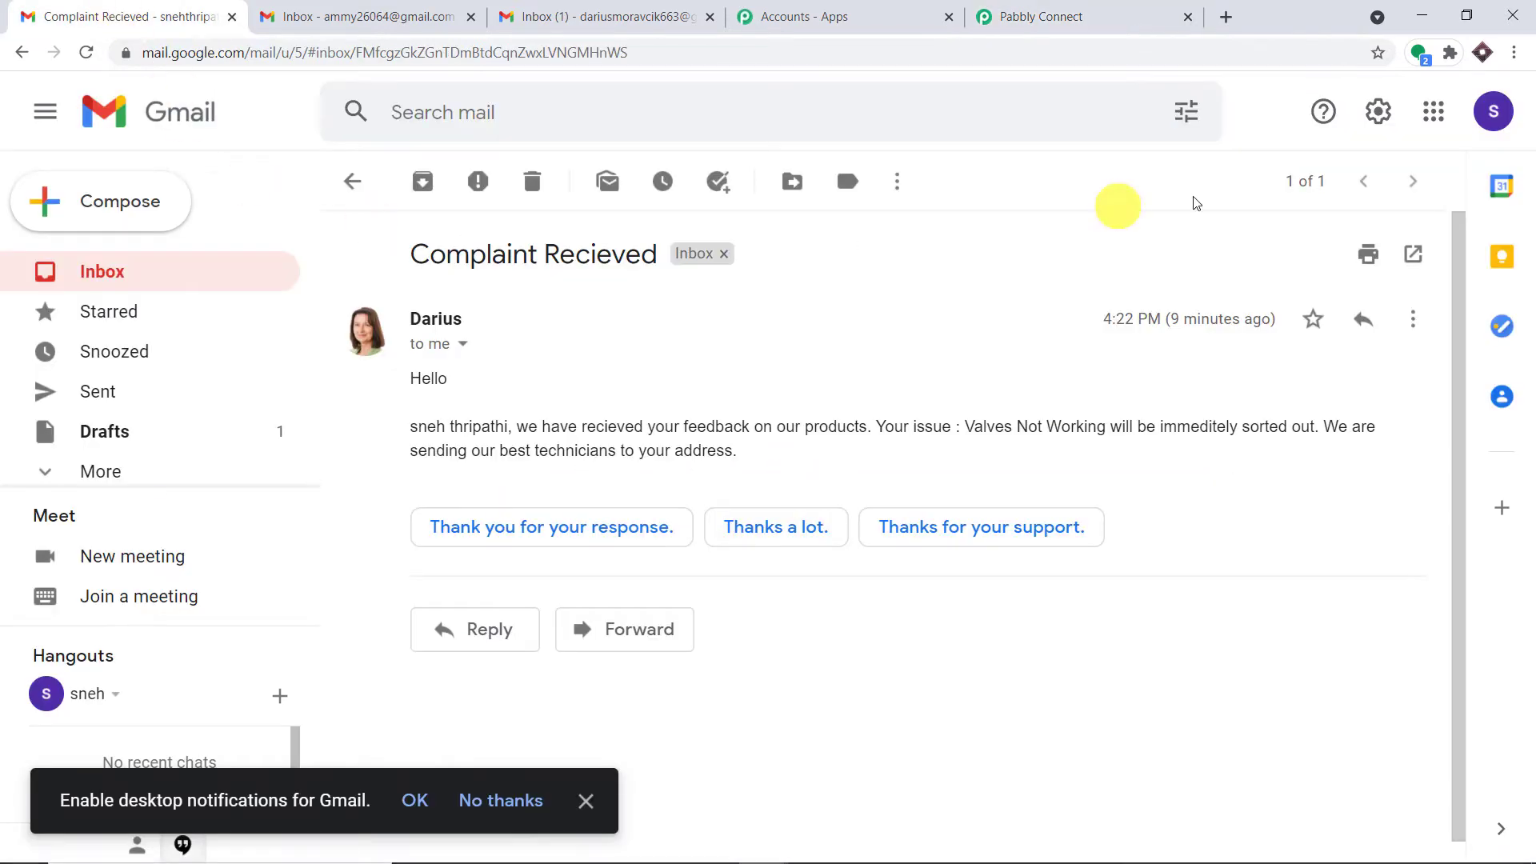
click(1496, 112)
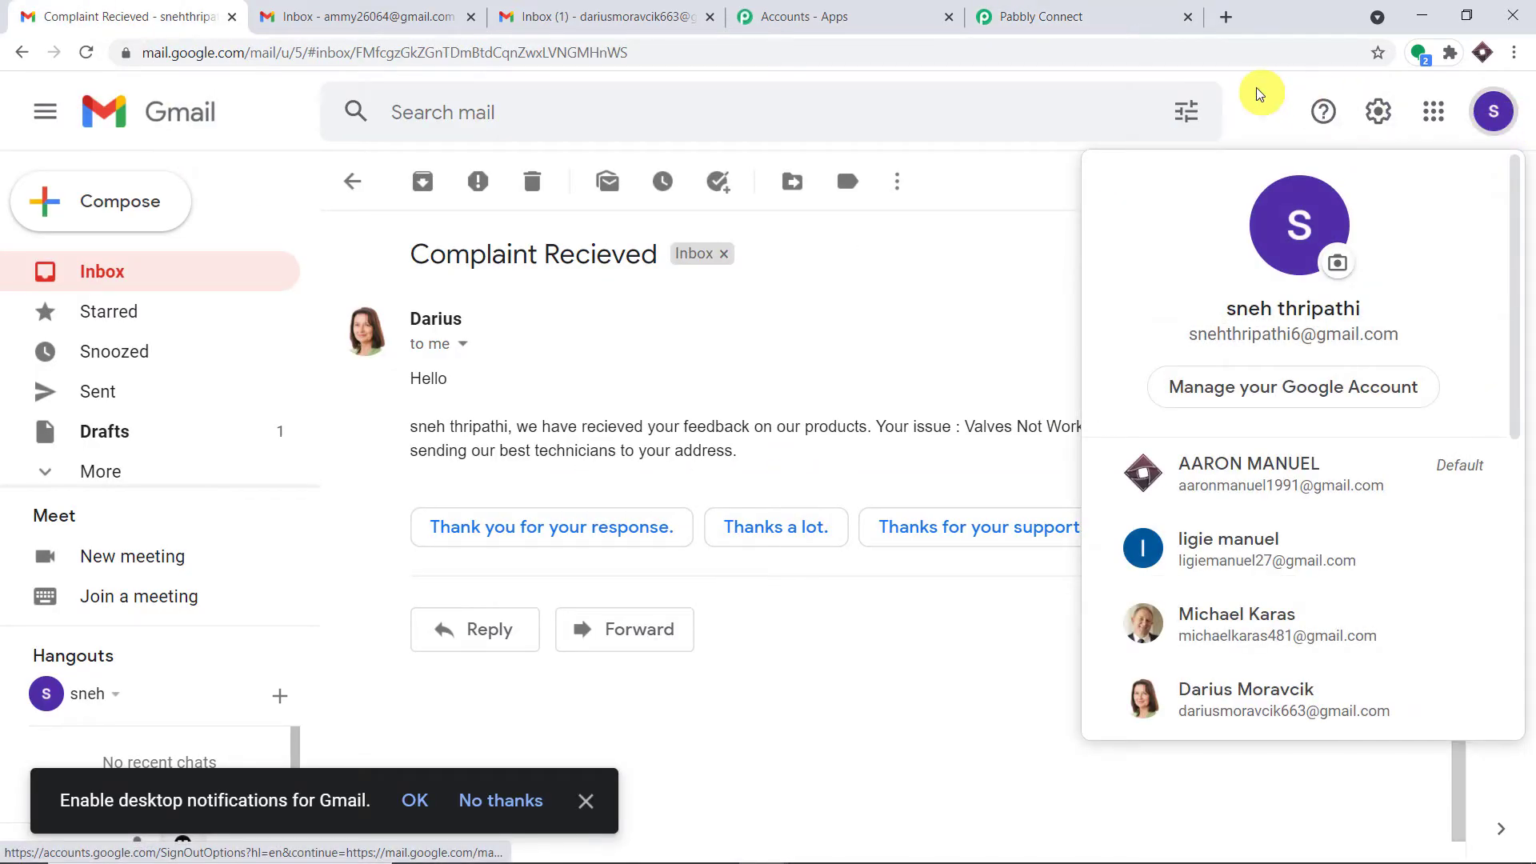
click(135, 152)
click(75, 213)
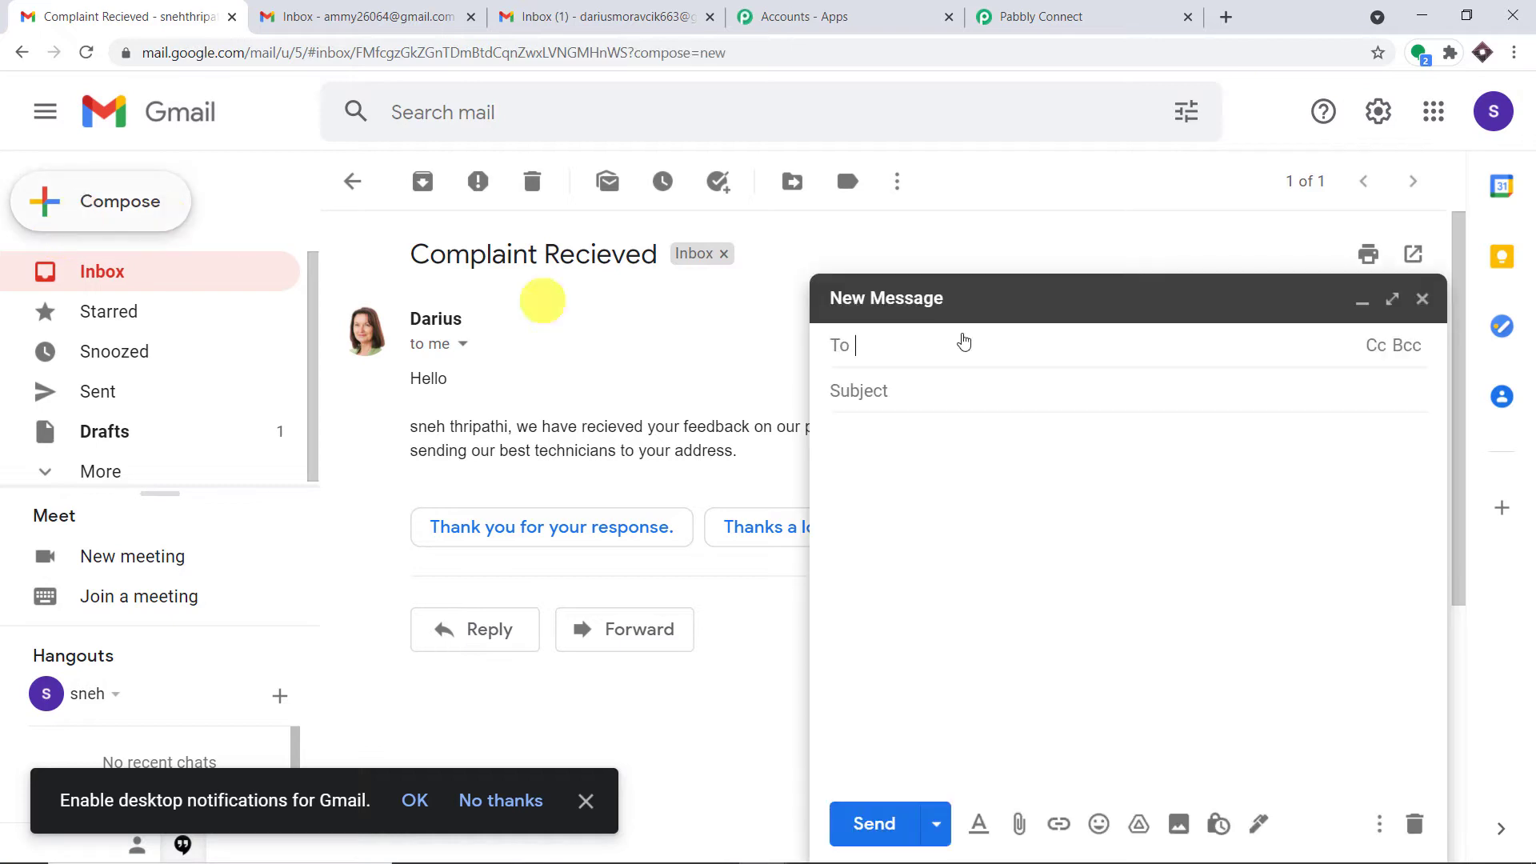
click(938, 400)
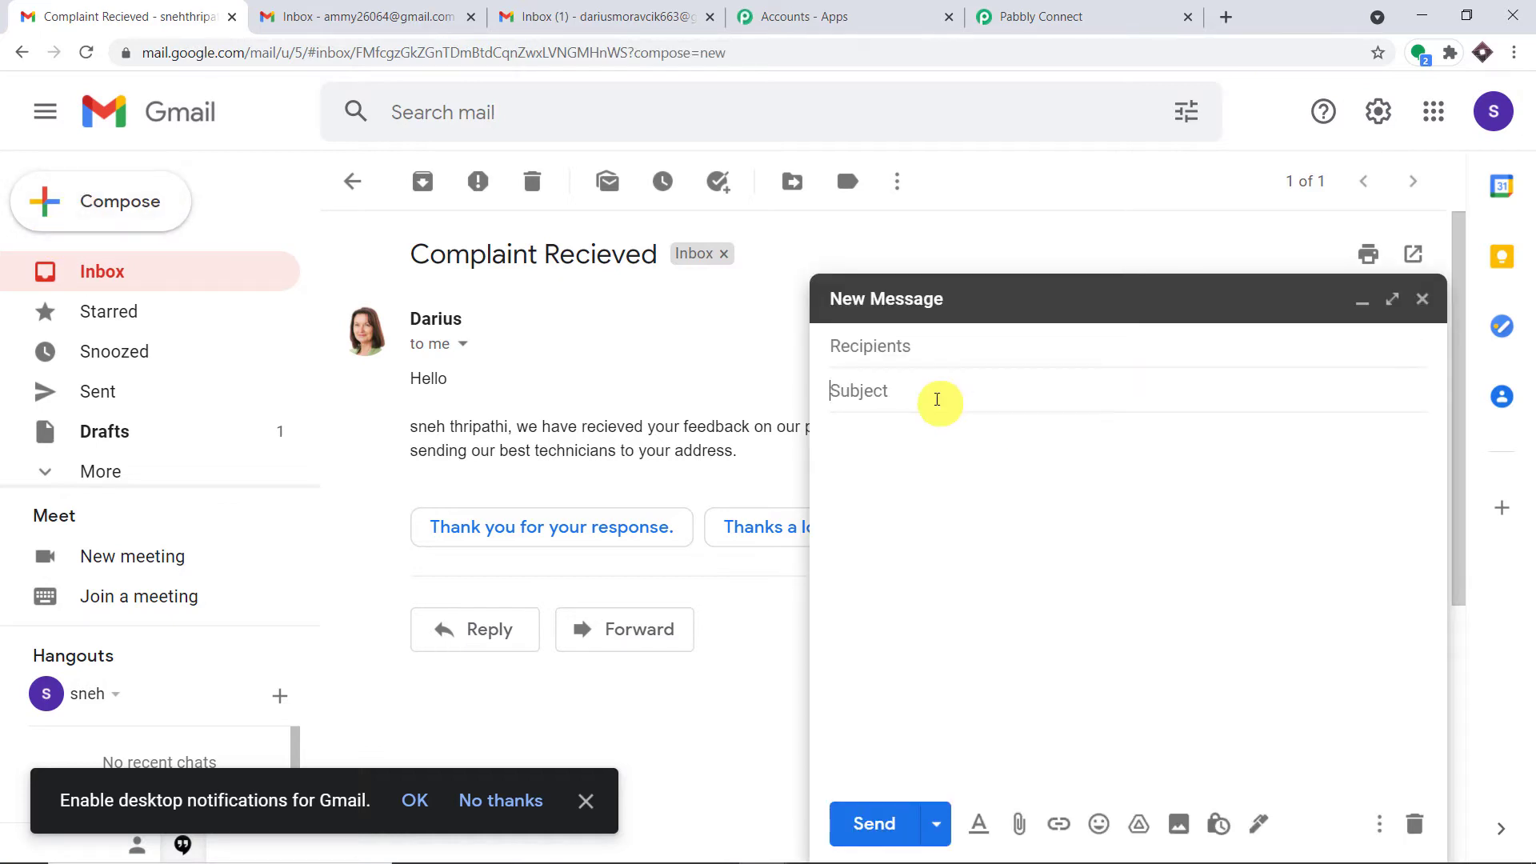
text(Sunset)
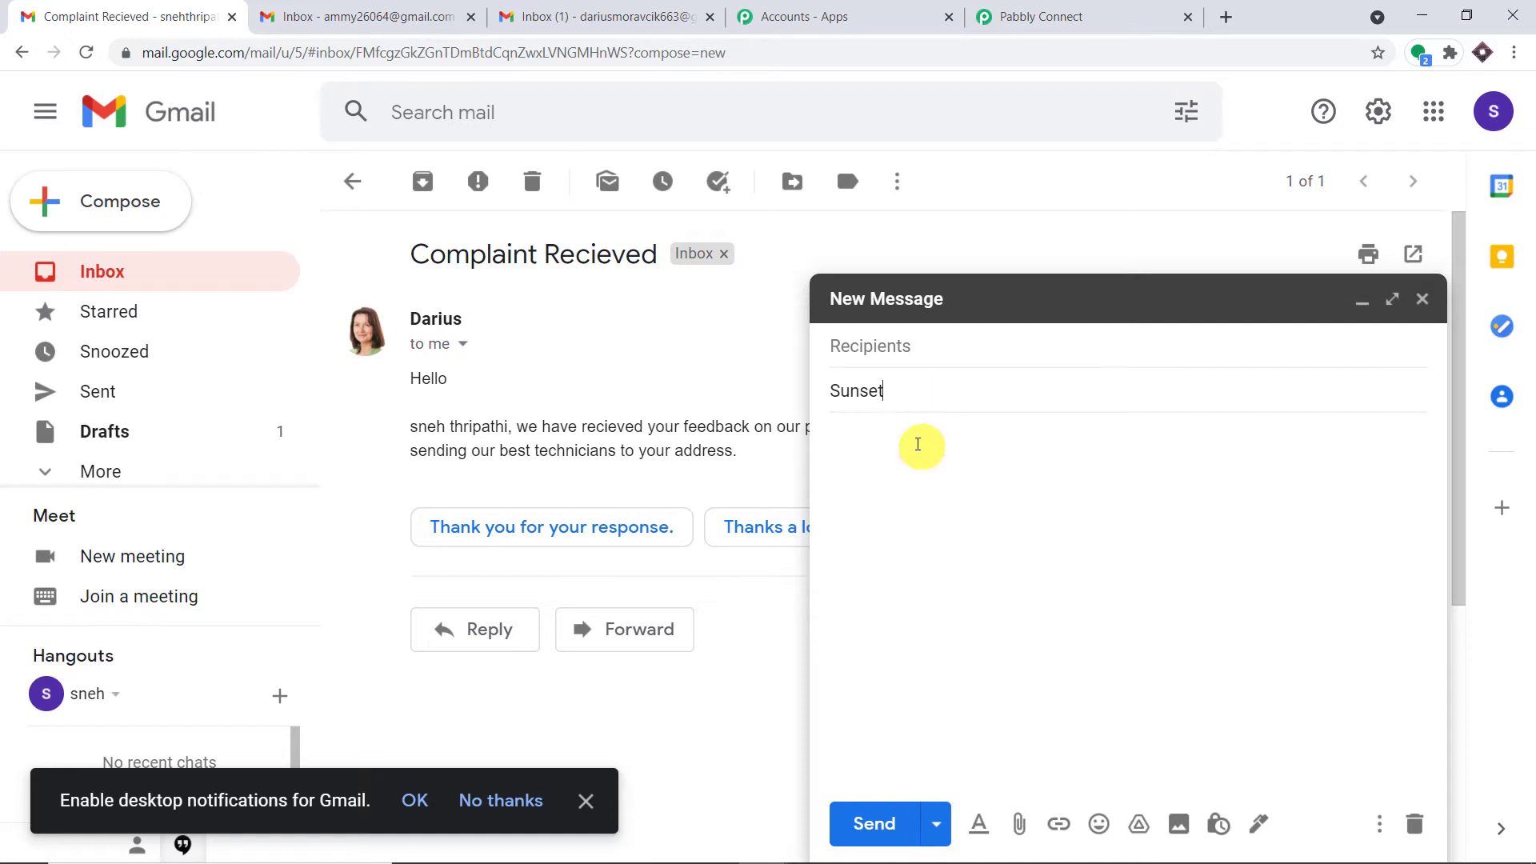
click(917, 444)
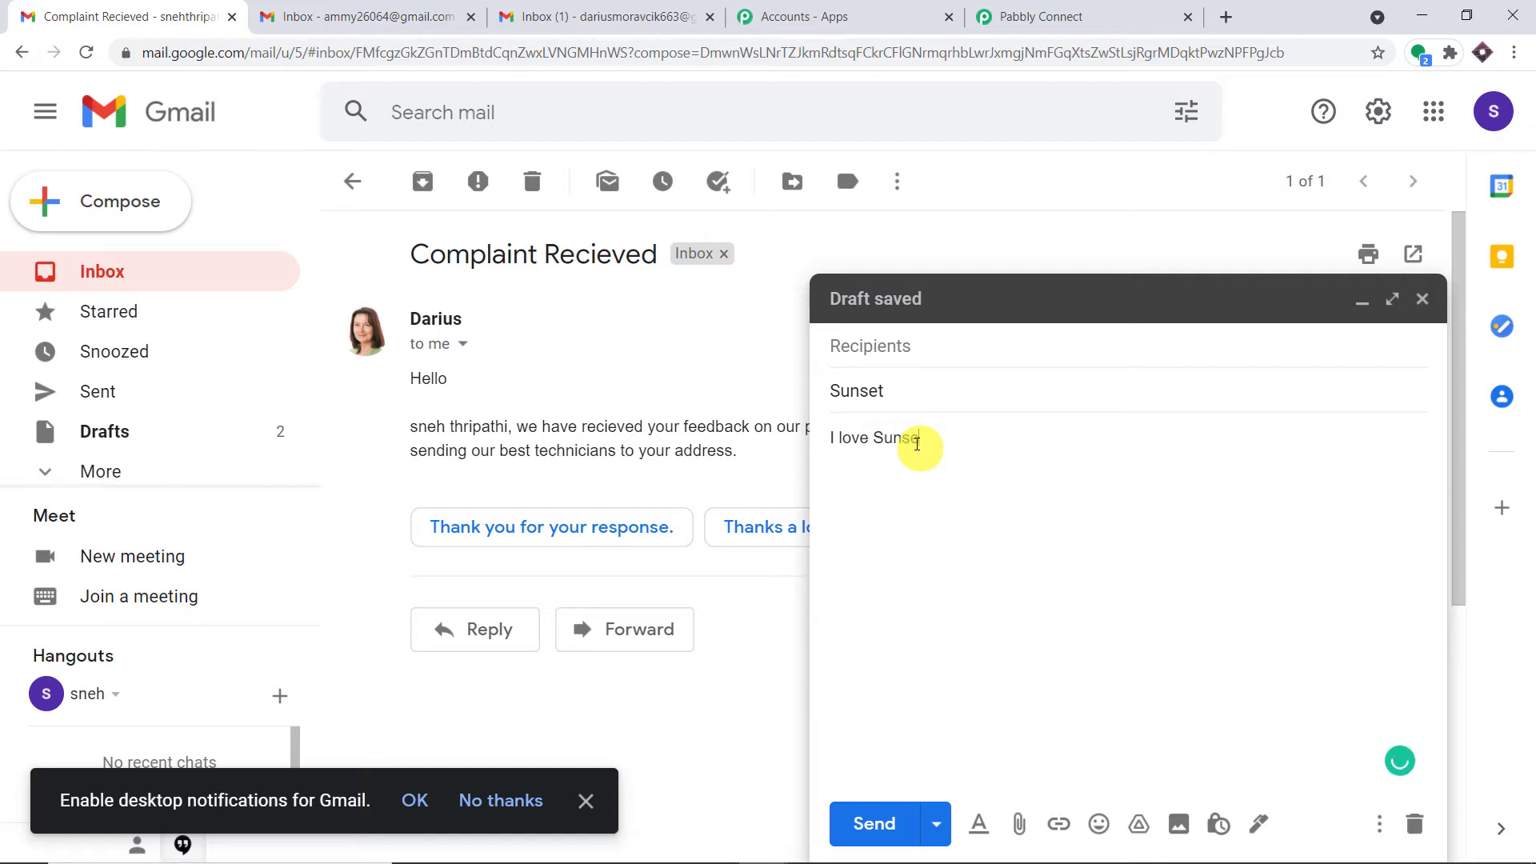
text(t)
- Copy the parser email address from Pabbly Connect with response capture running, and send the "Sunset" Gmail draft to that address
click(893, 344)
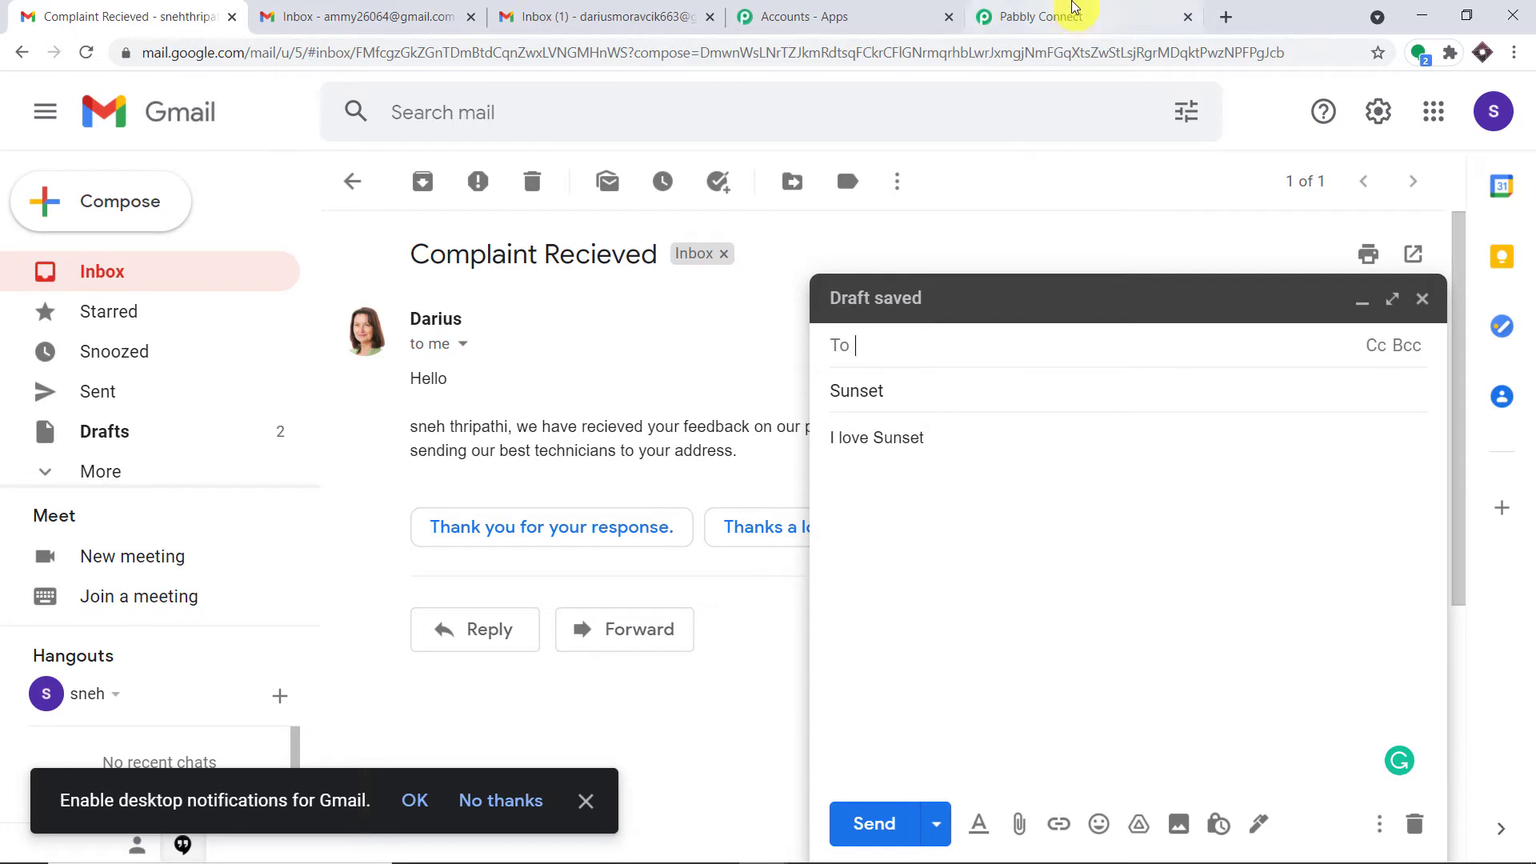
click(1072, 13)
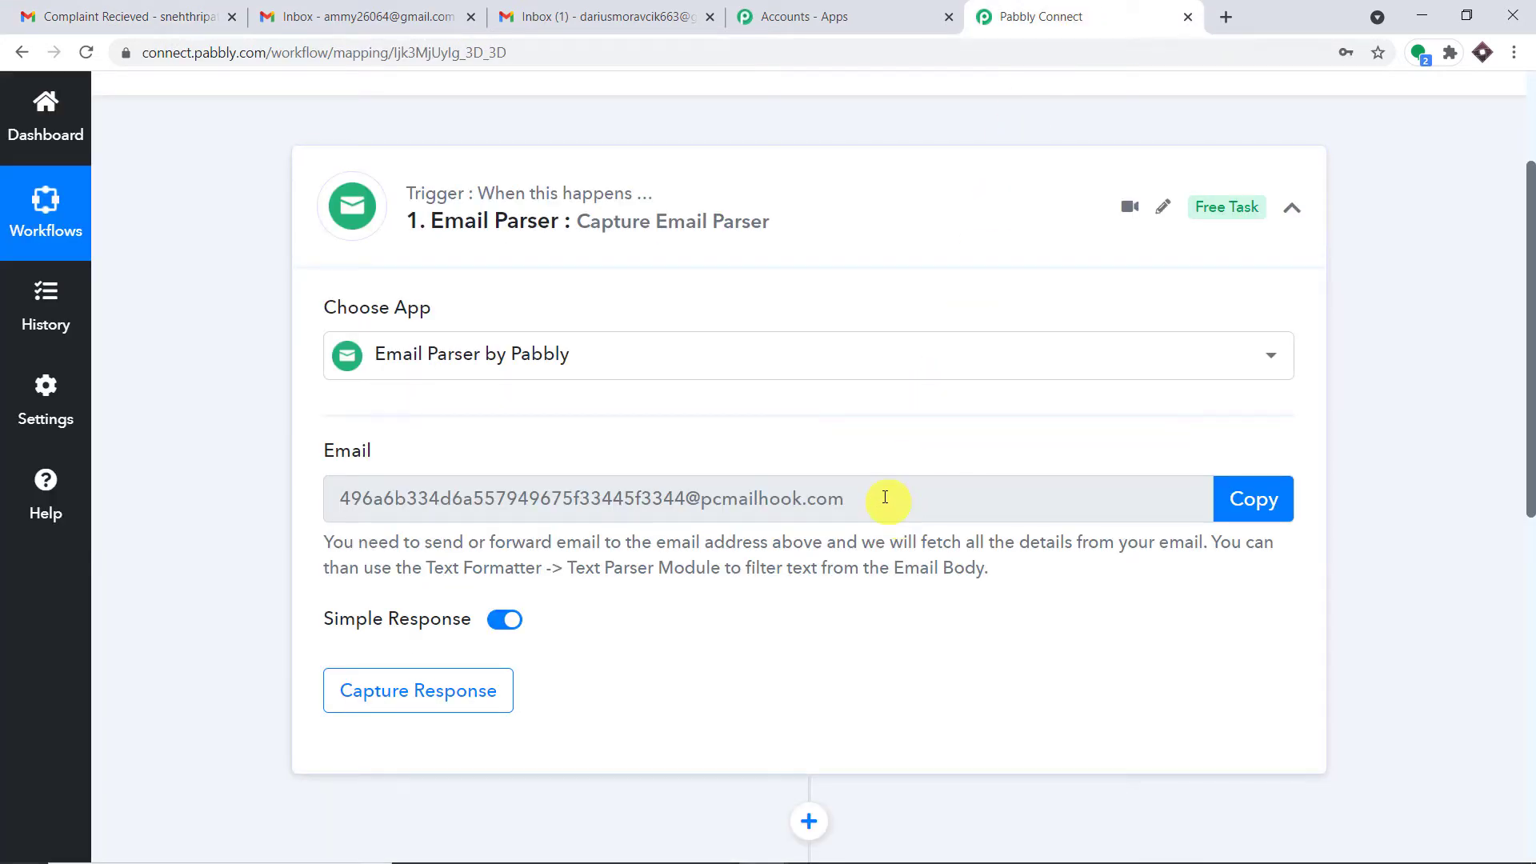
click(1256, 505)
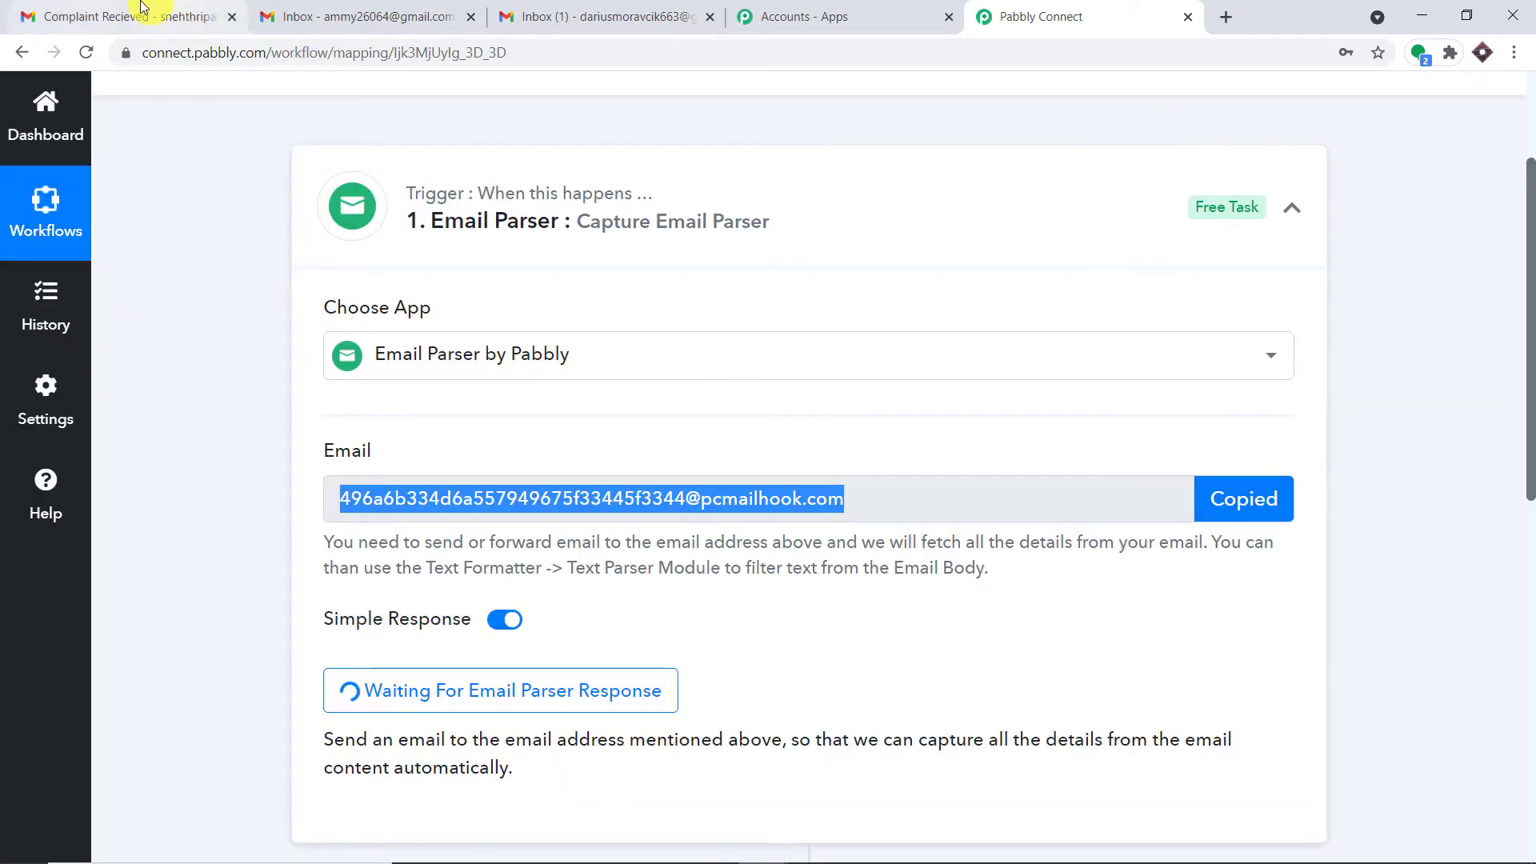
click(140, 6)
right_click(883, 353)
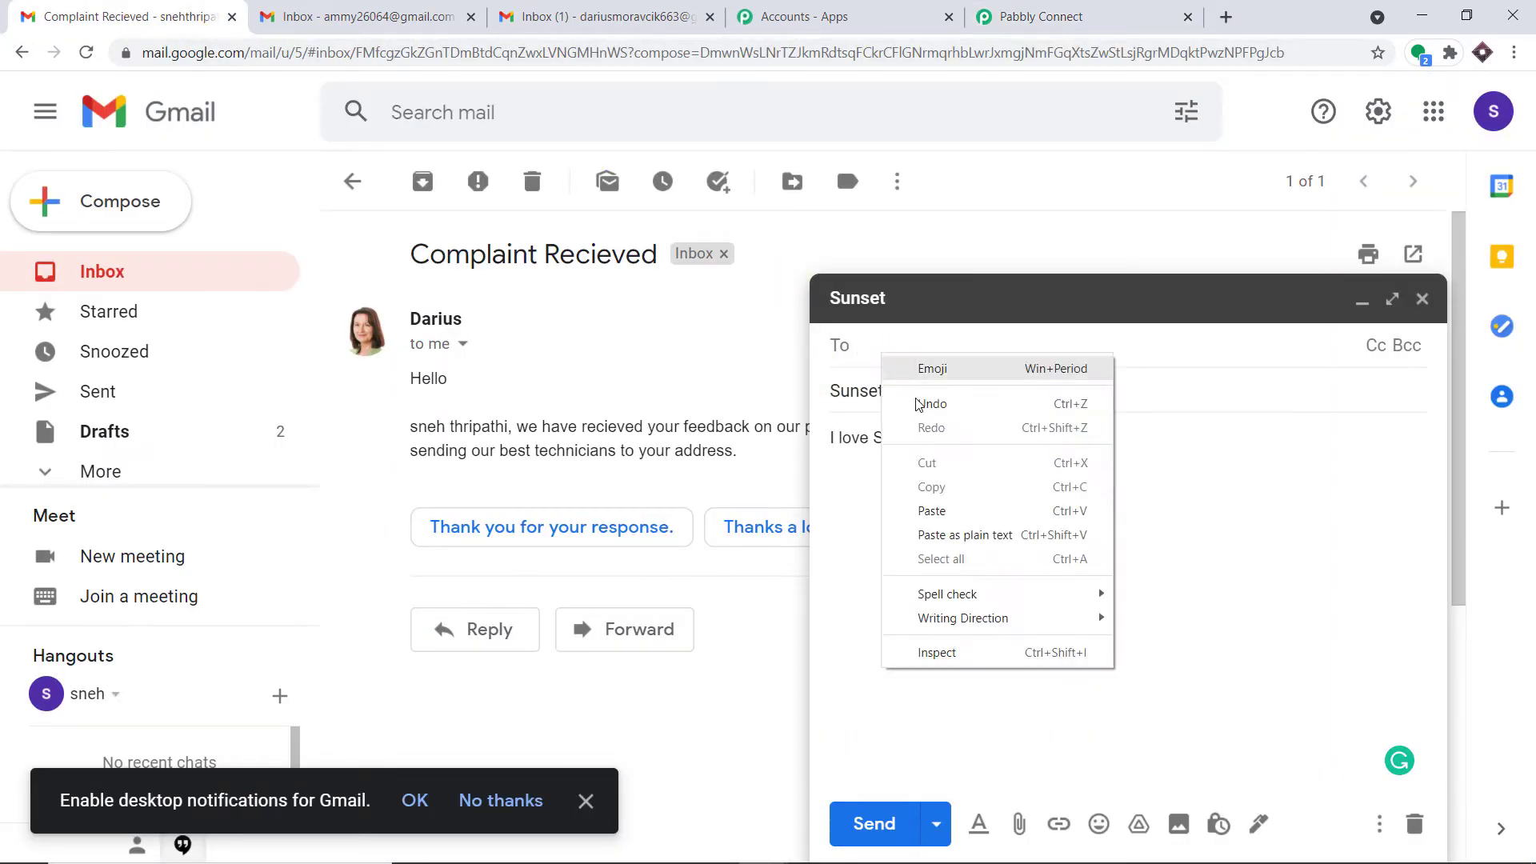
click(944, 511)
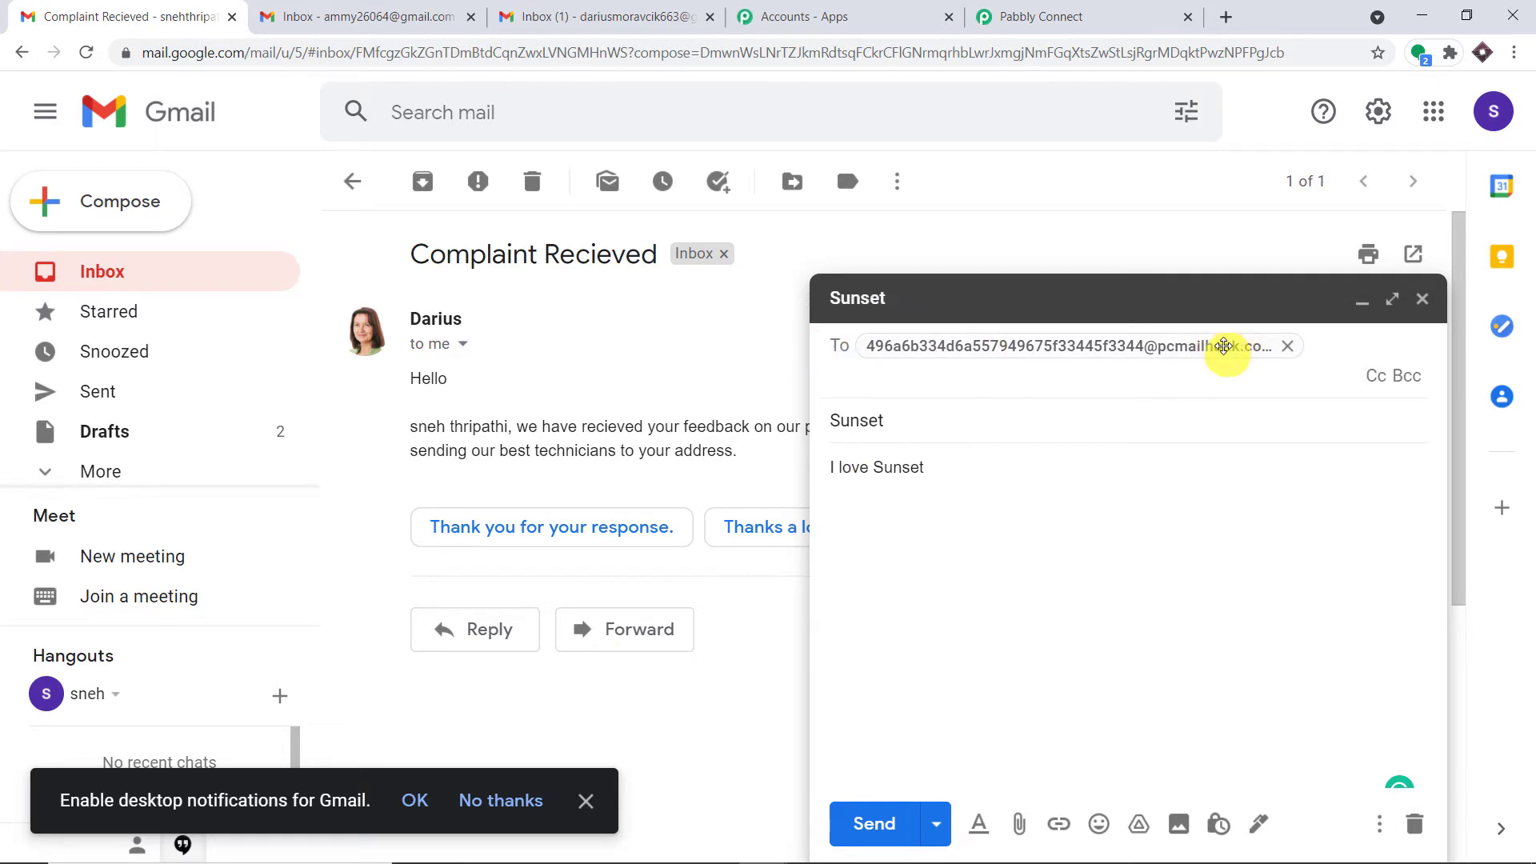
click(899, 824)
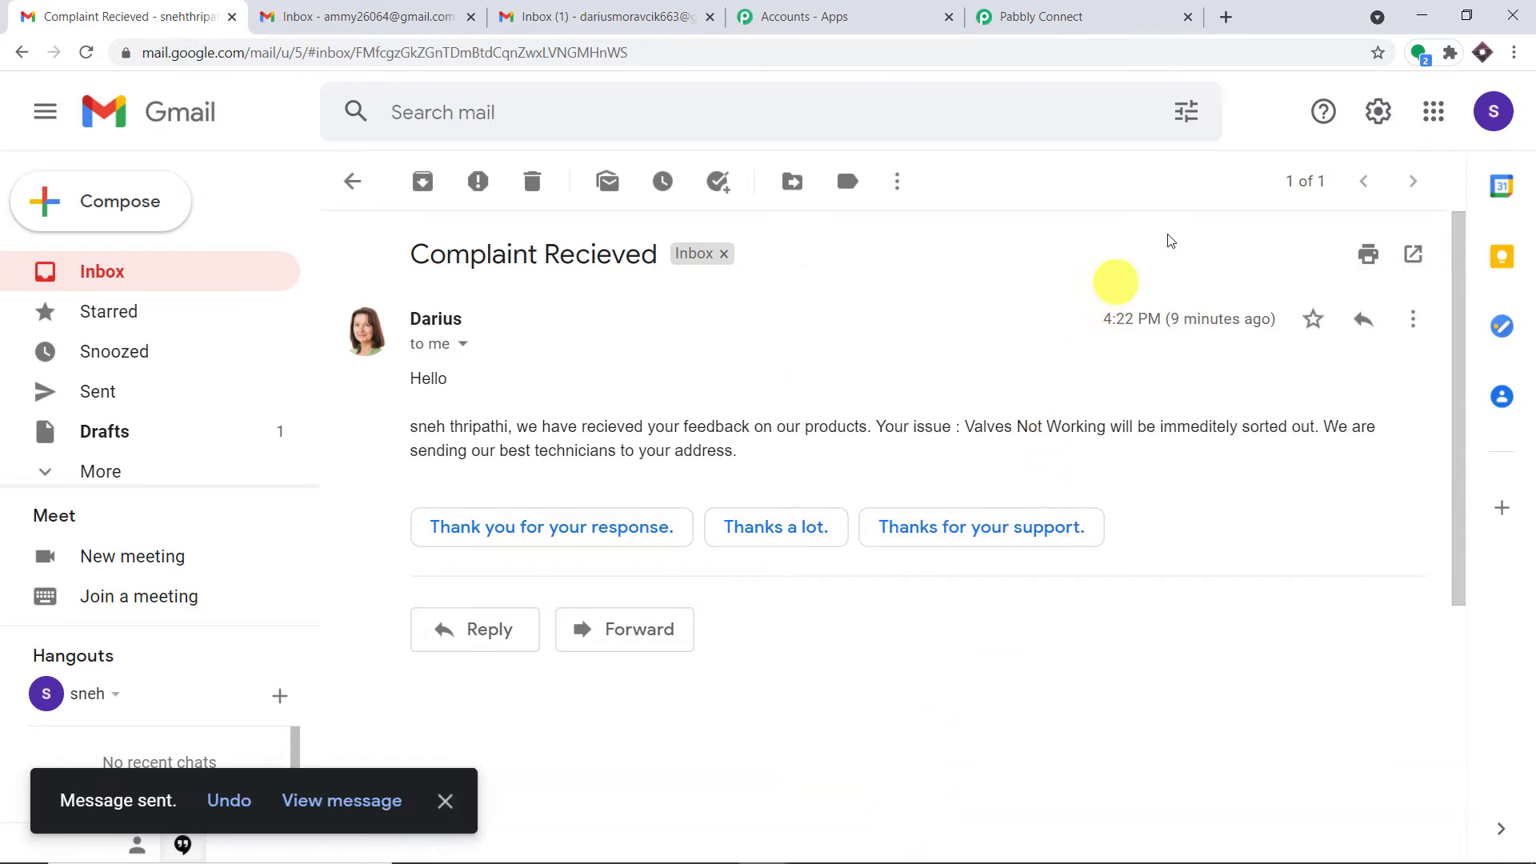
- Examine the Email Parser response in Pabbly Connect, checking the sender's name and address, subject and body text
click(1490, 116)
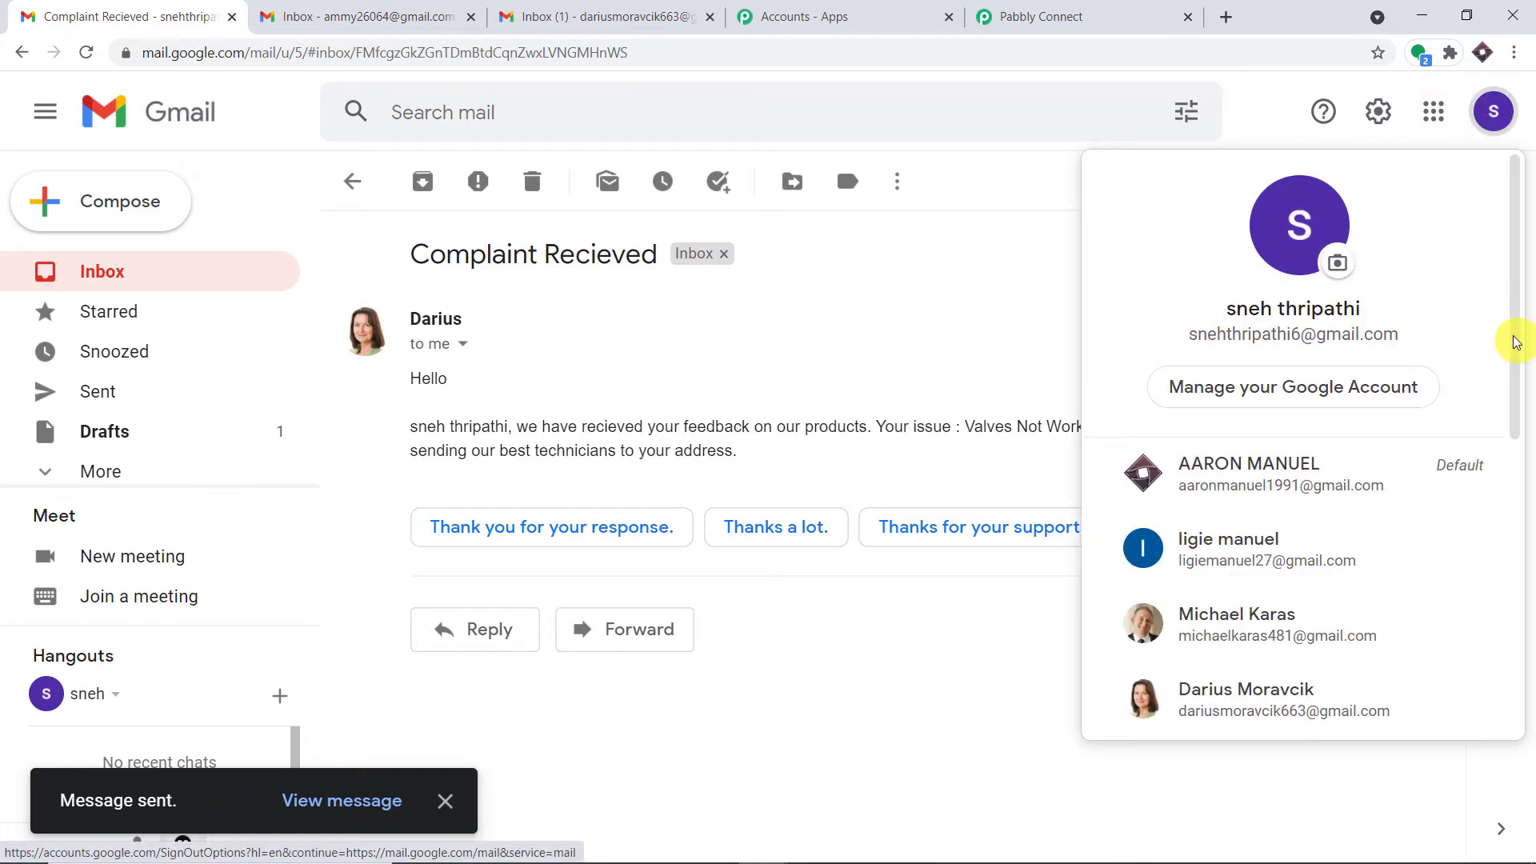
click(1116, 16)
scroll(511, 393, down, 2)
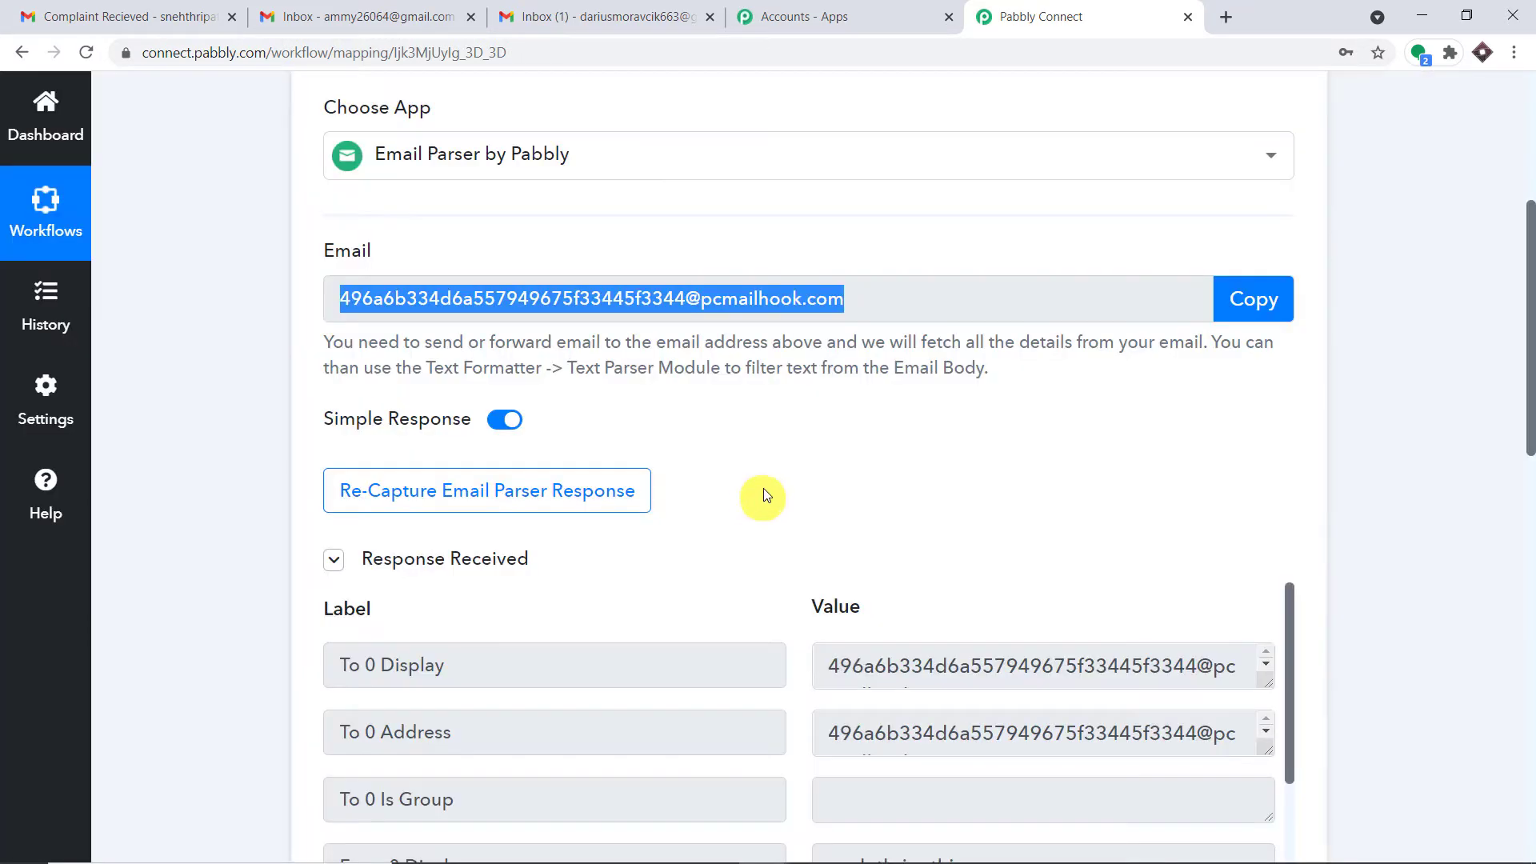
scroll(909, 444, down, 4)
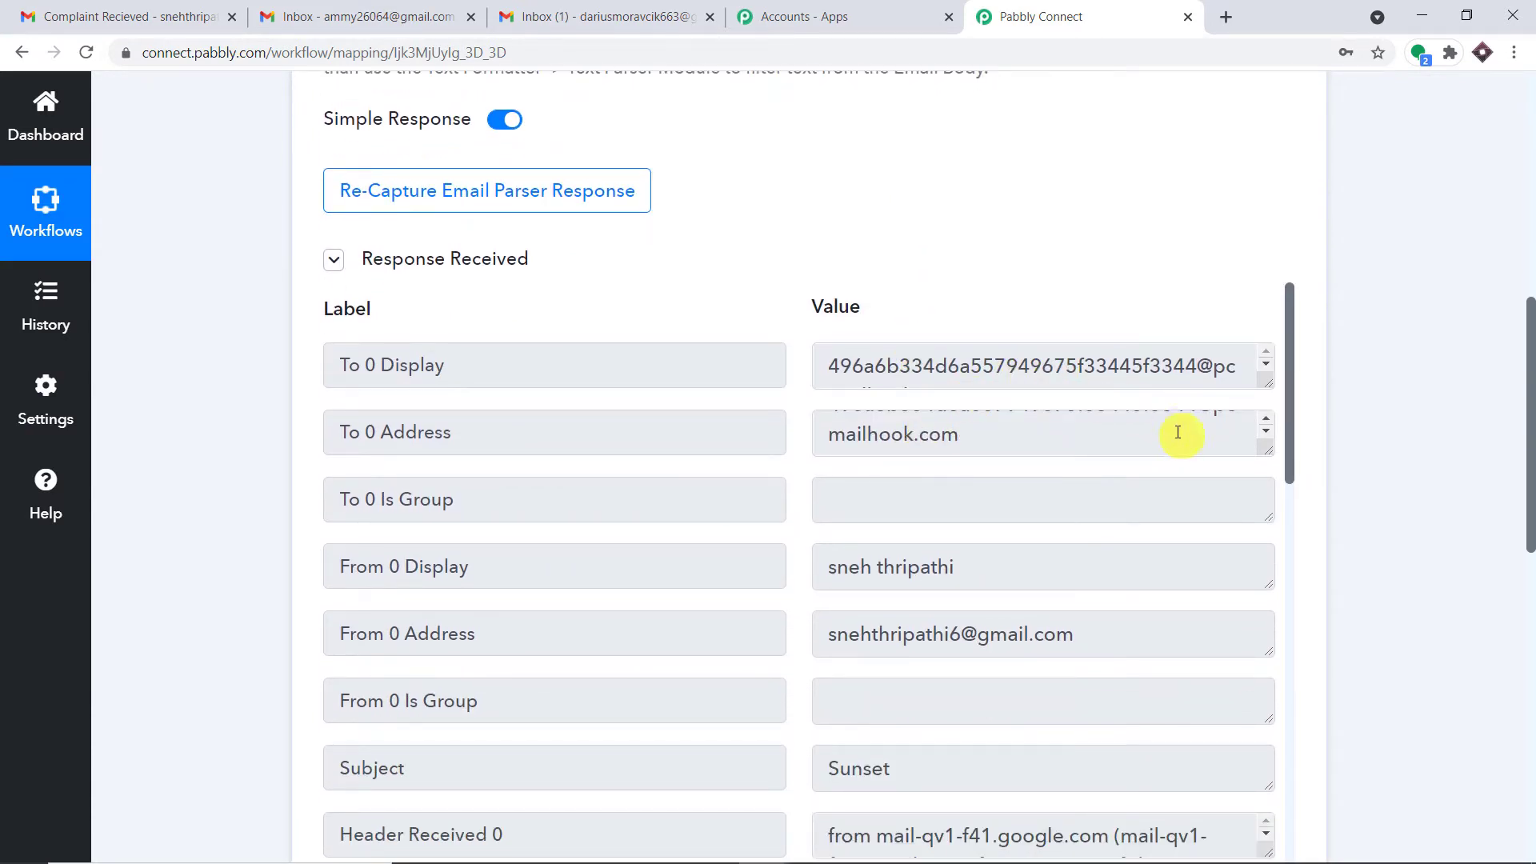
drag(972, 576, 809, 583)
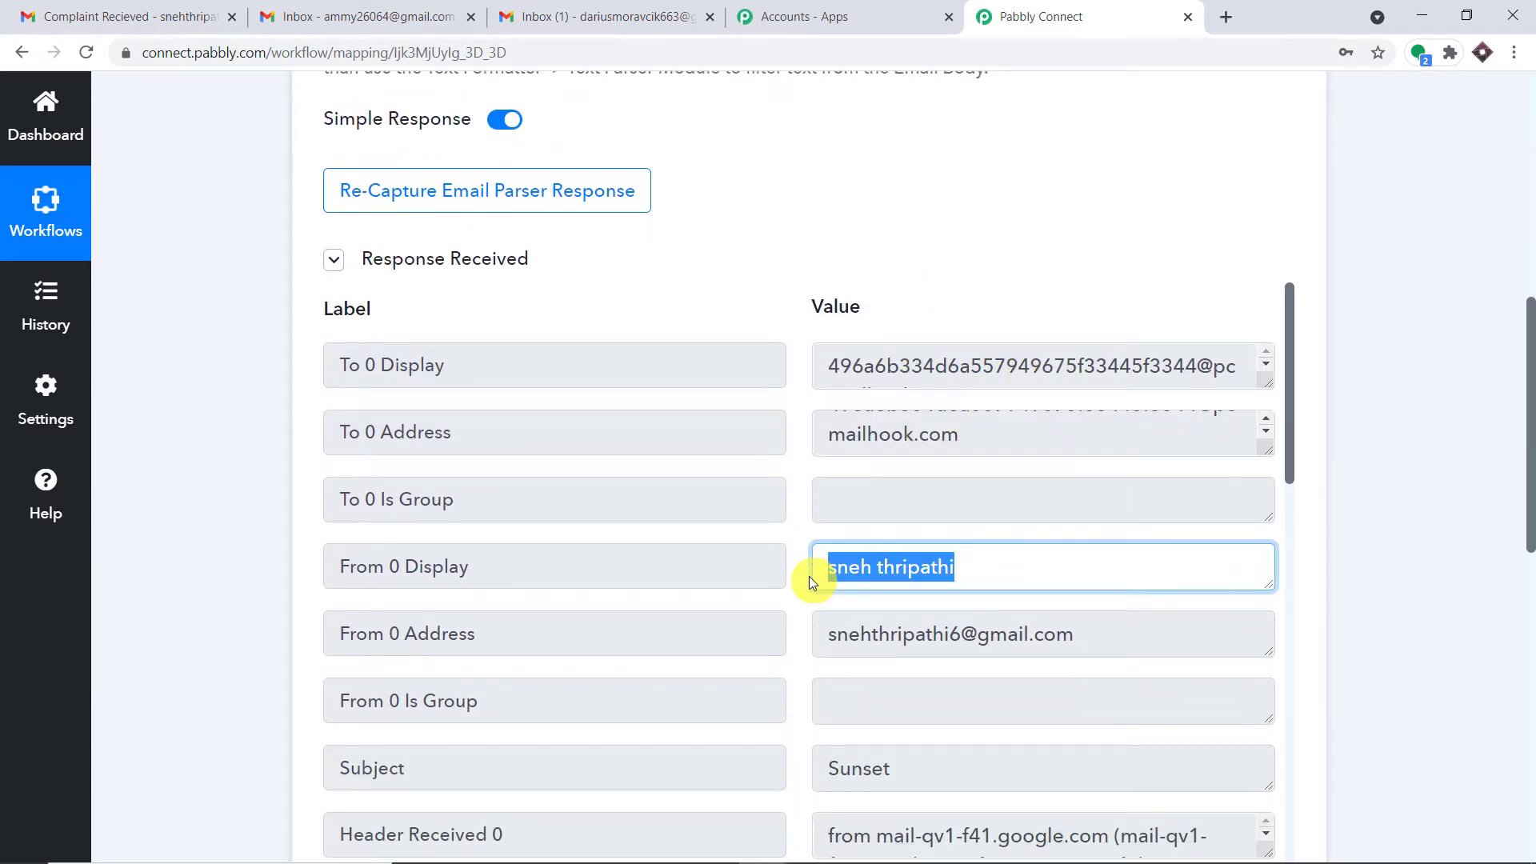
scroll(1056, 517, down, 3)
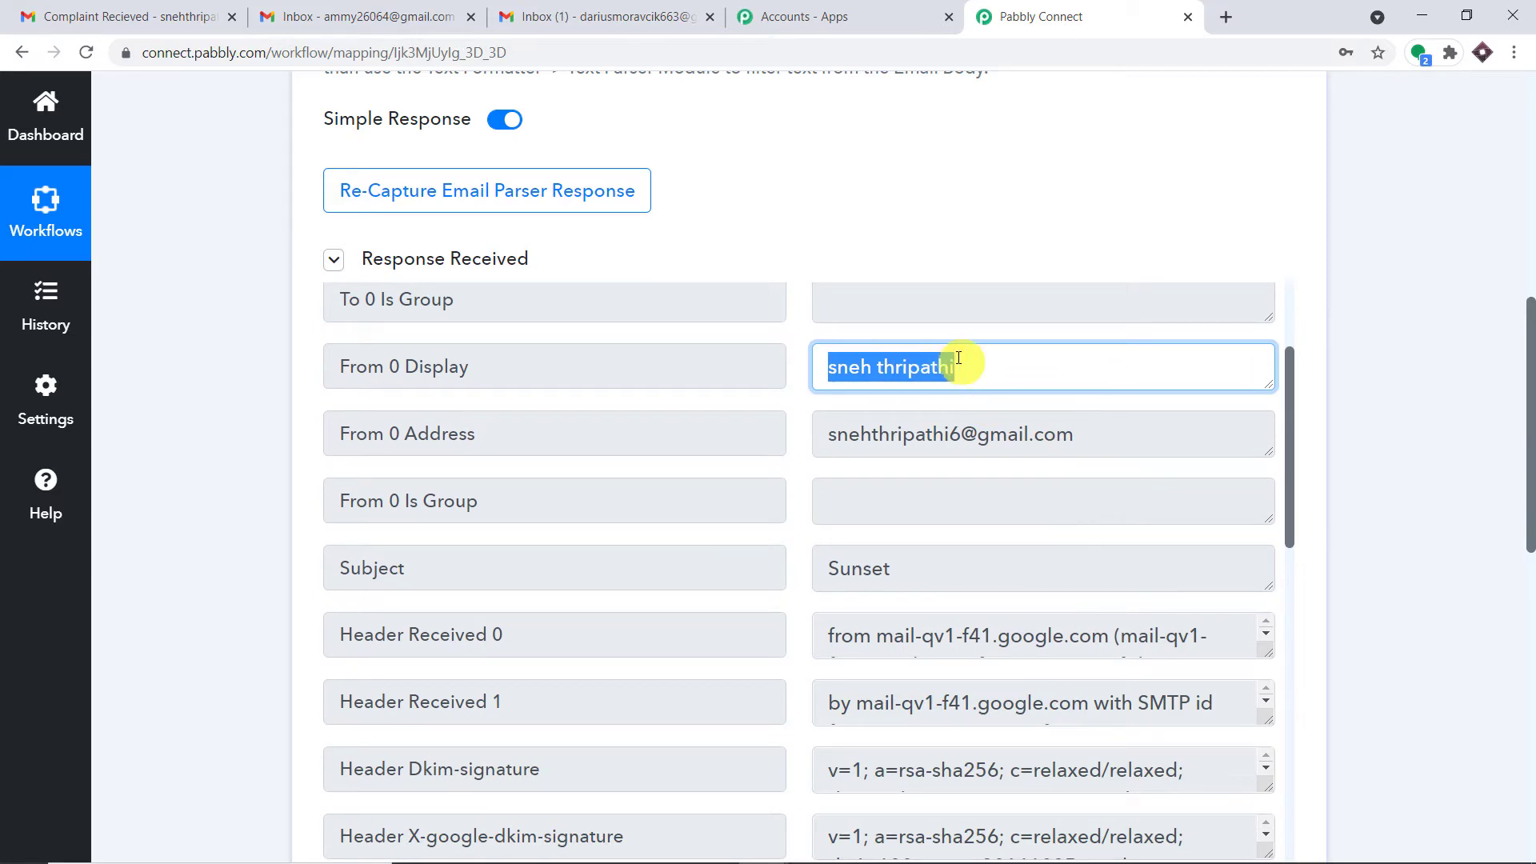
drag(1069, 435, 696, 449)
scroll(891, 491, down, 3)
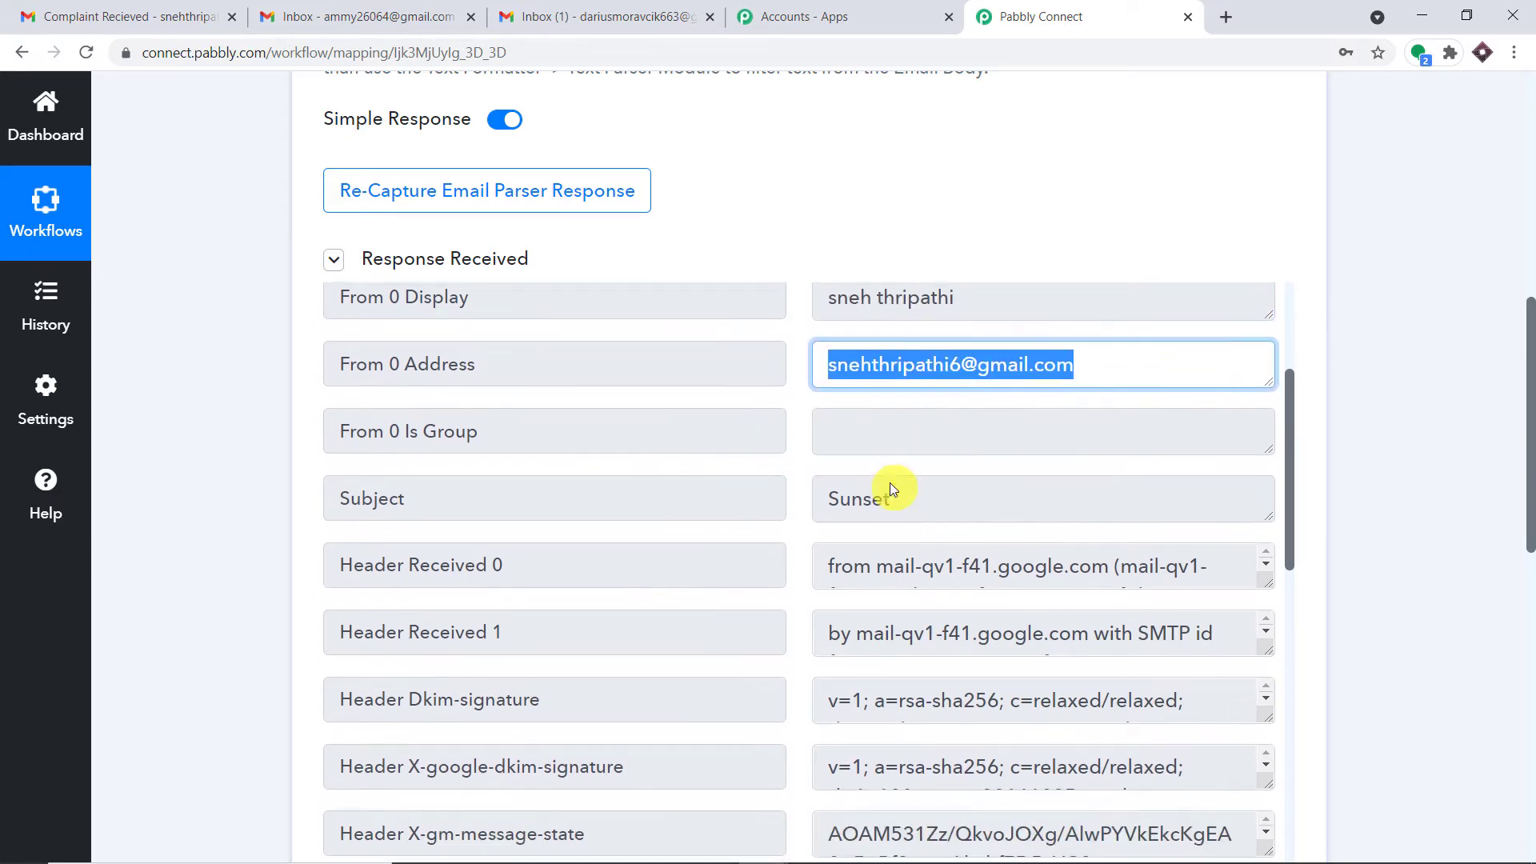
drag(919, 384, 761, 371)
scroll(1234, 525, down, 10)
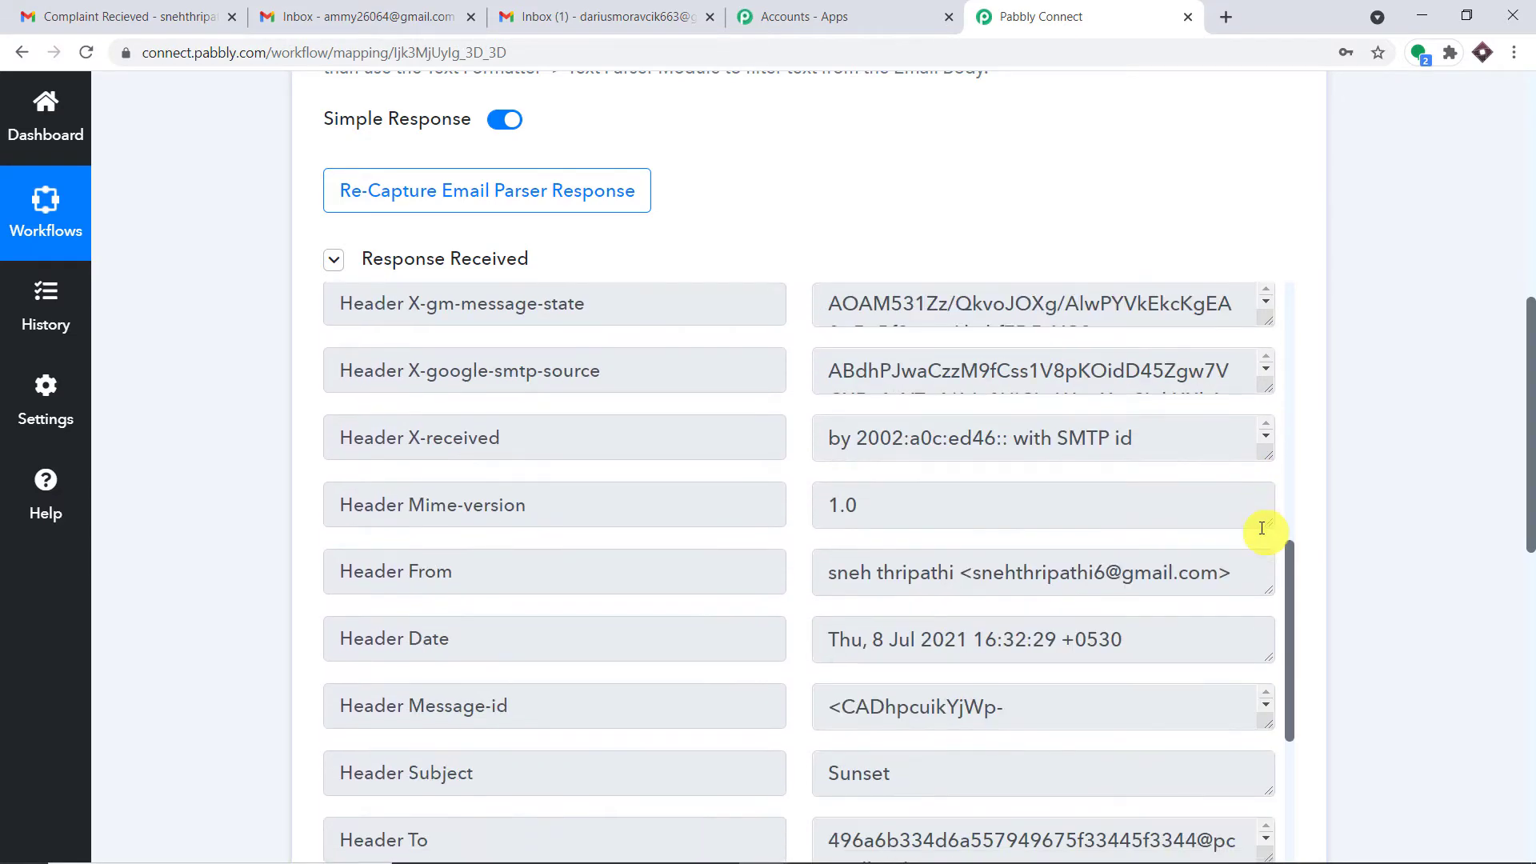
scroll(1209, 516, down, 4)
scroll(1073, 449, down, 5)
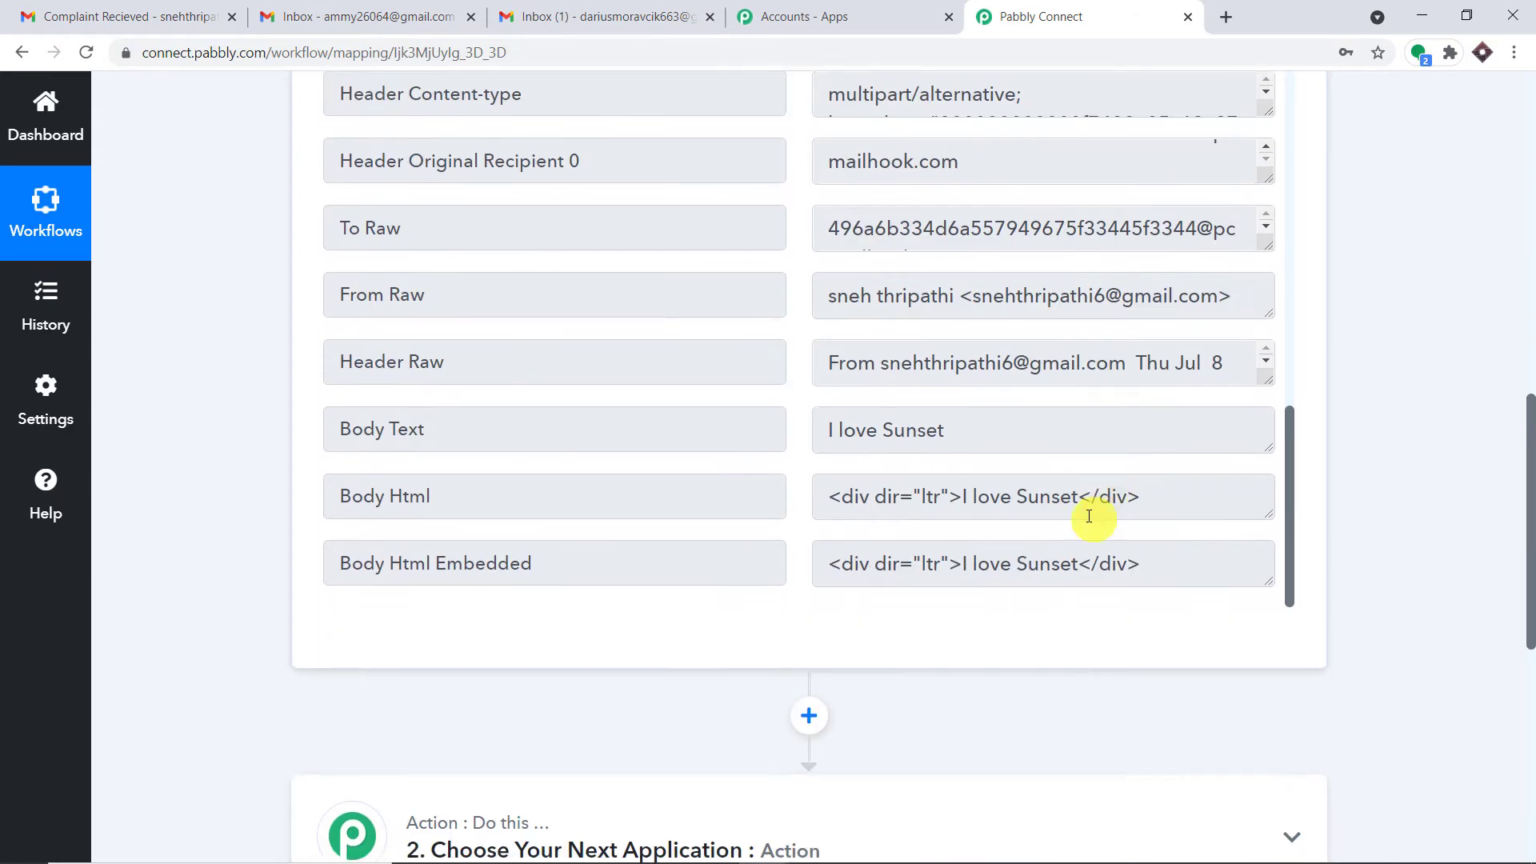
drag(977, 435, 671, 436)
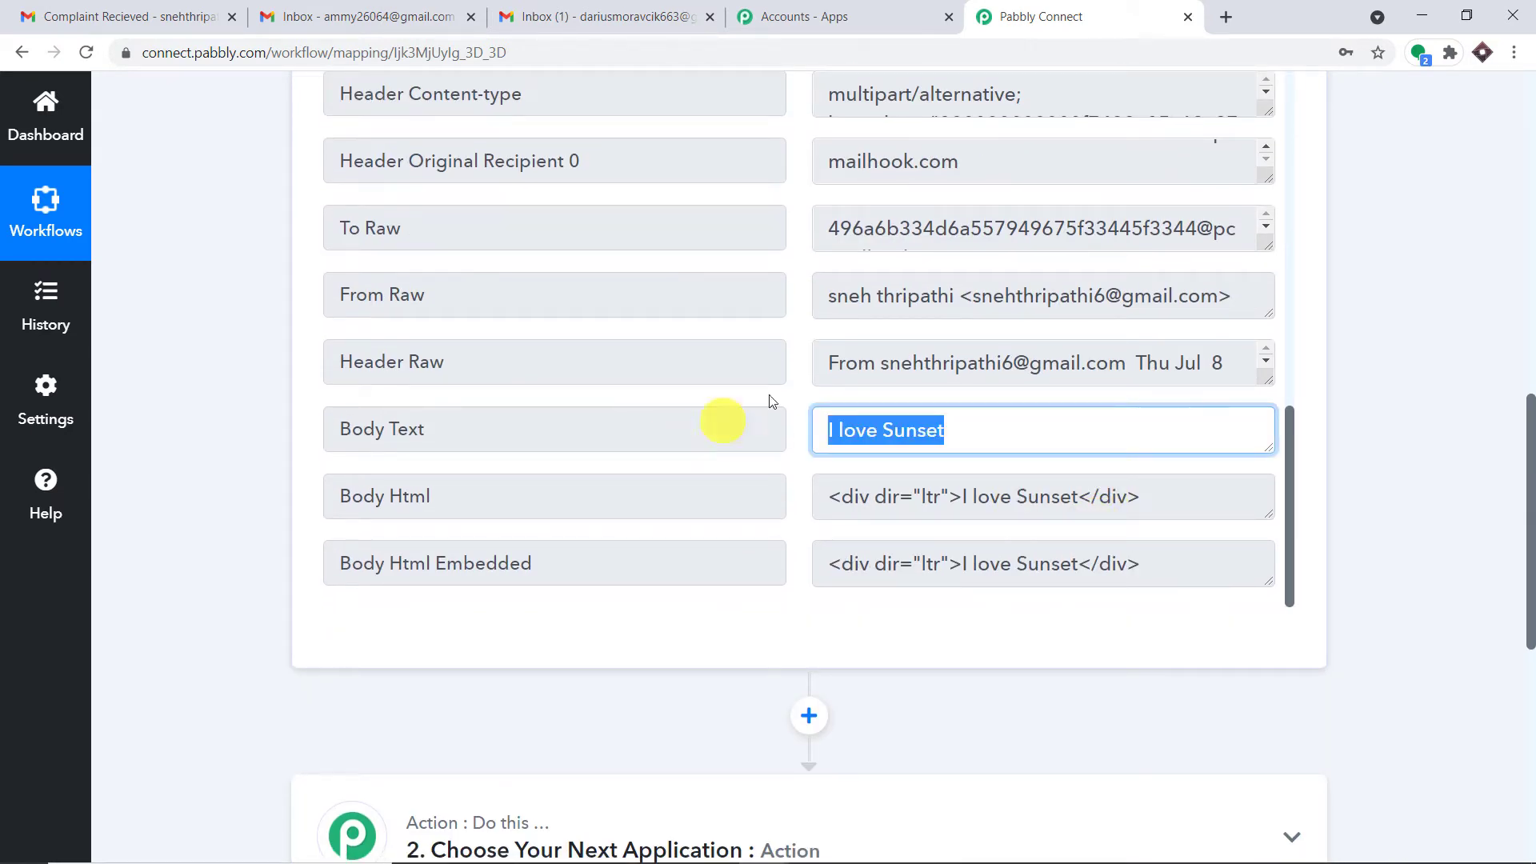
scroll(1518, 324, up, 5)
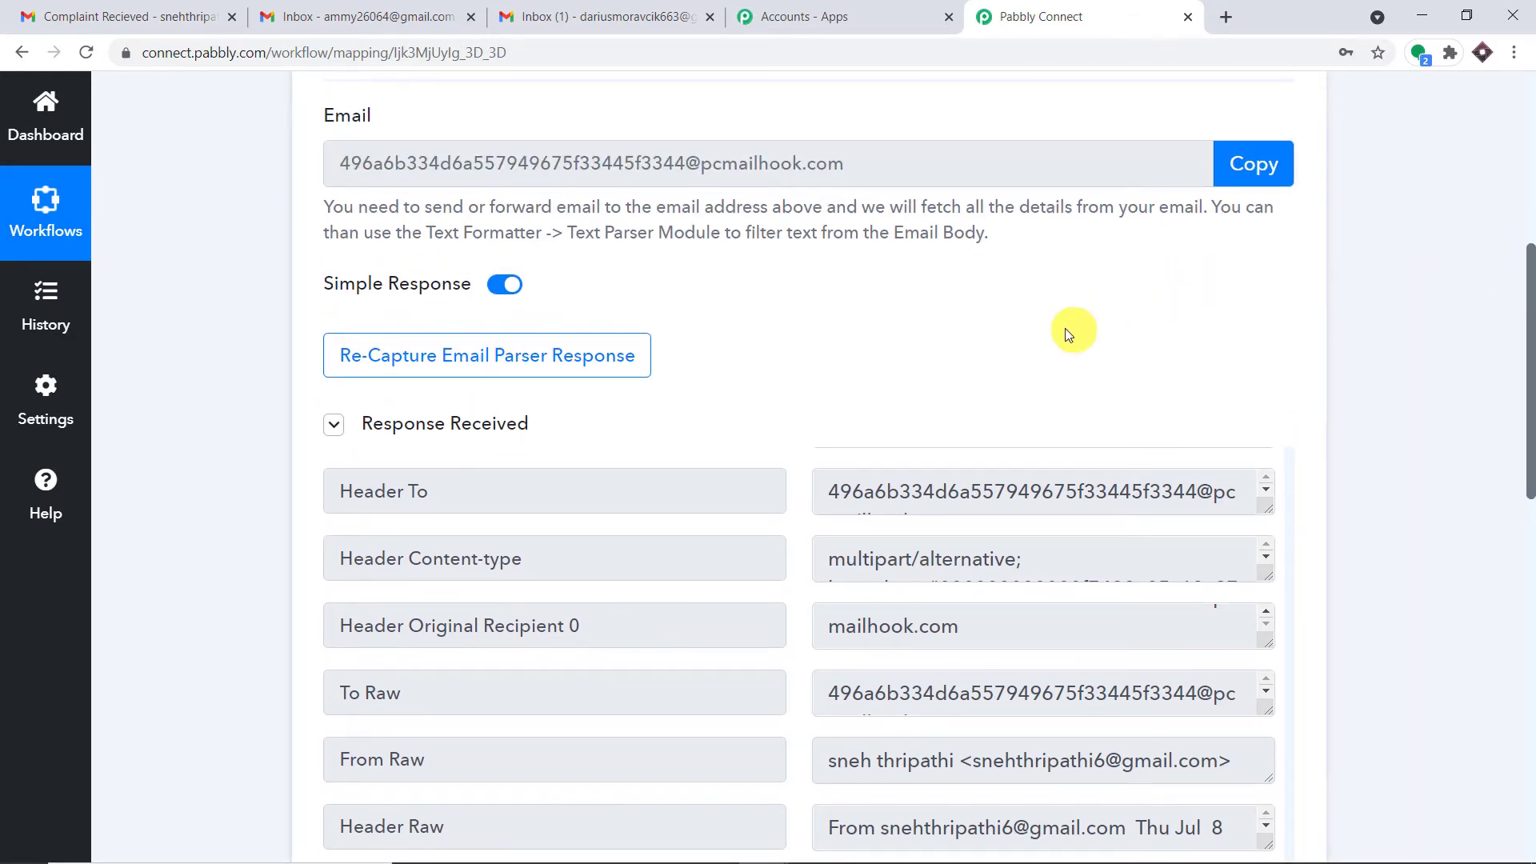
scroll(1064, 331, up, 3)
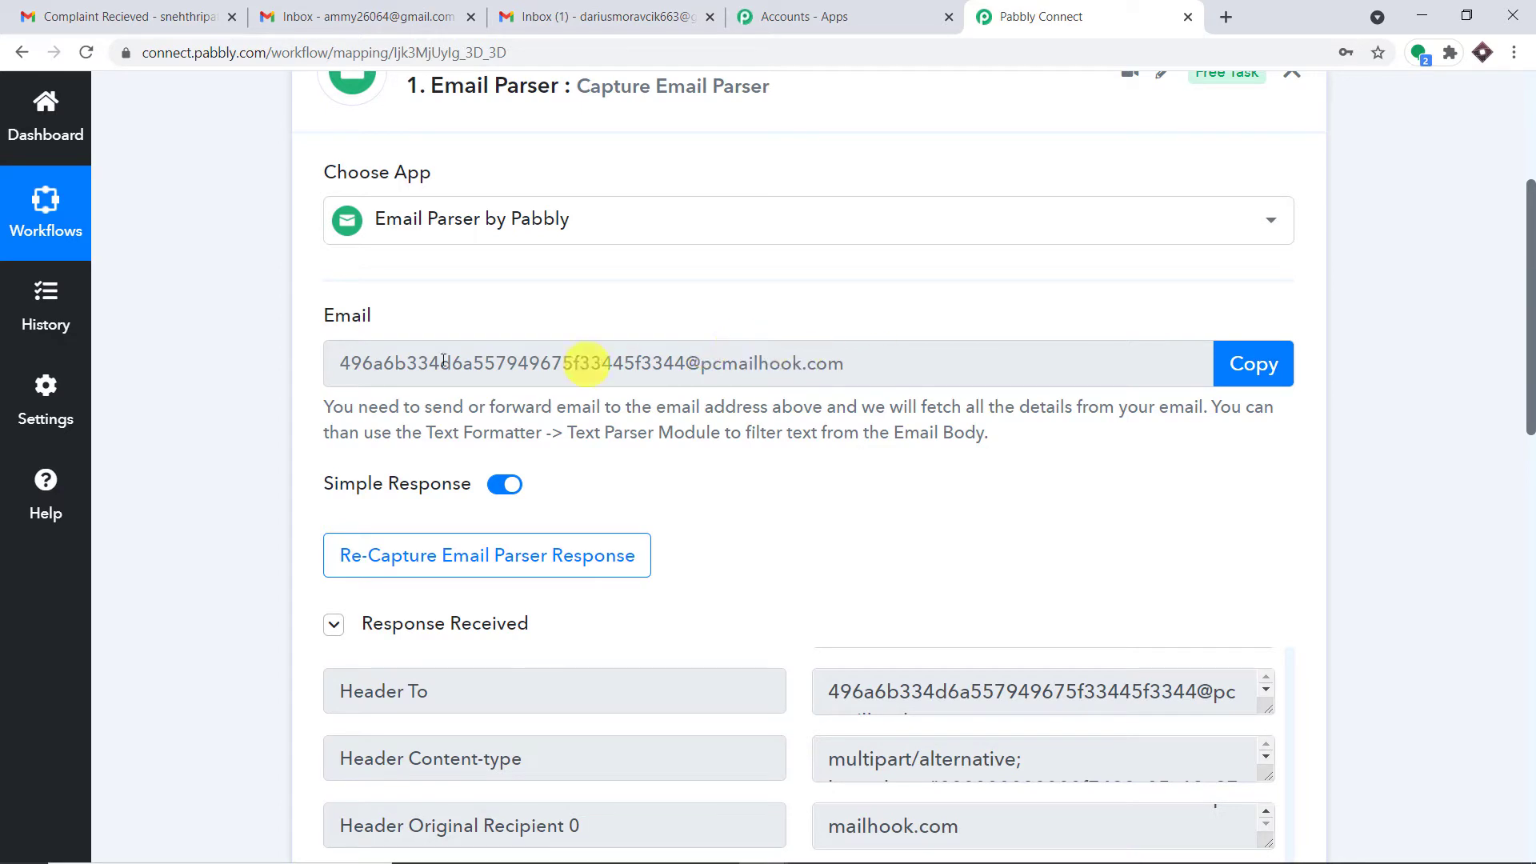
scroll(925, 460, down, 1)
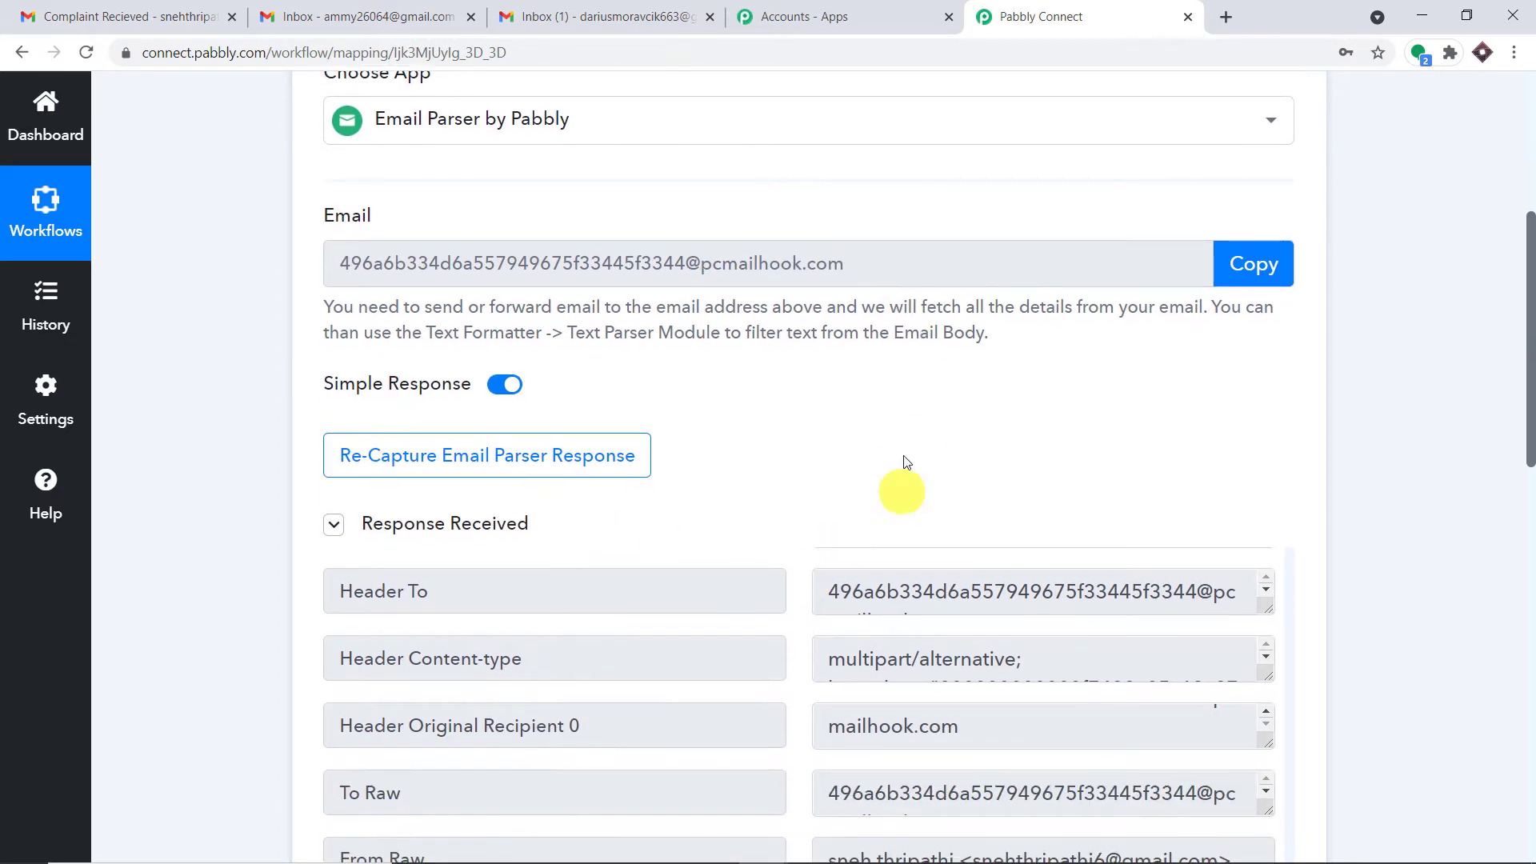
- Compare the receiving Gmail account's email address with the Email Parser address in Pabbly Connect
click(570, 10)
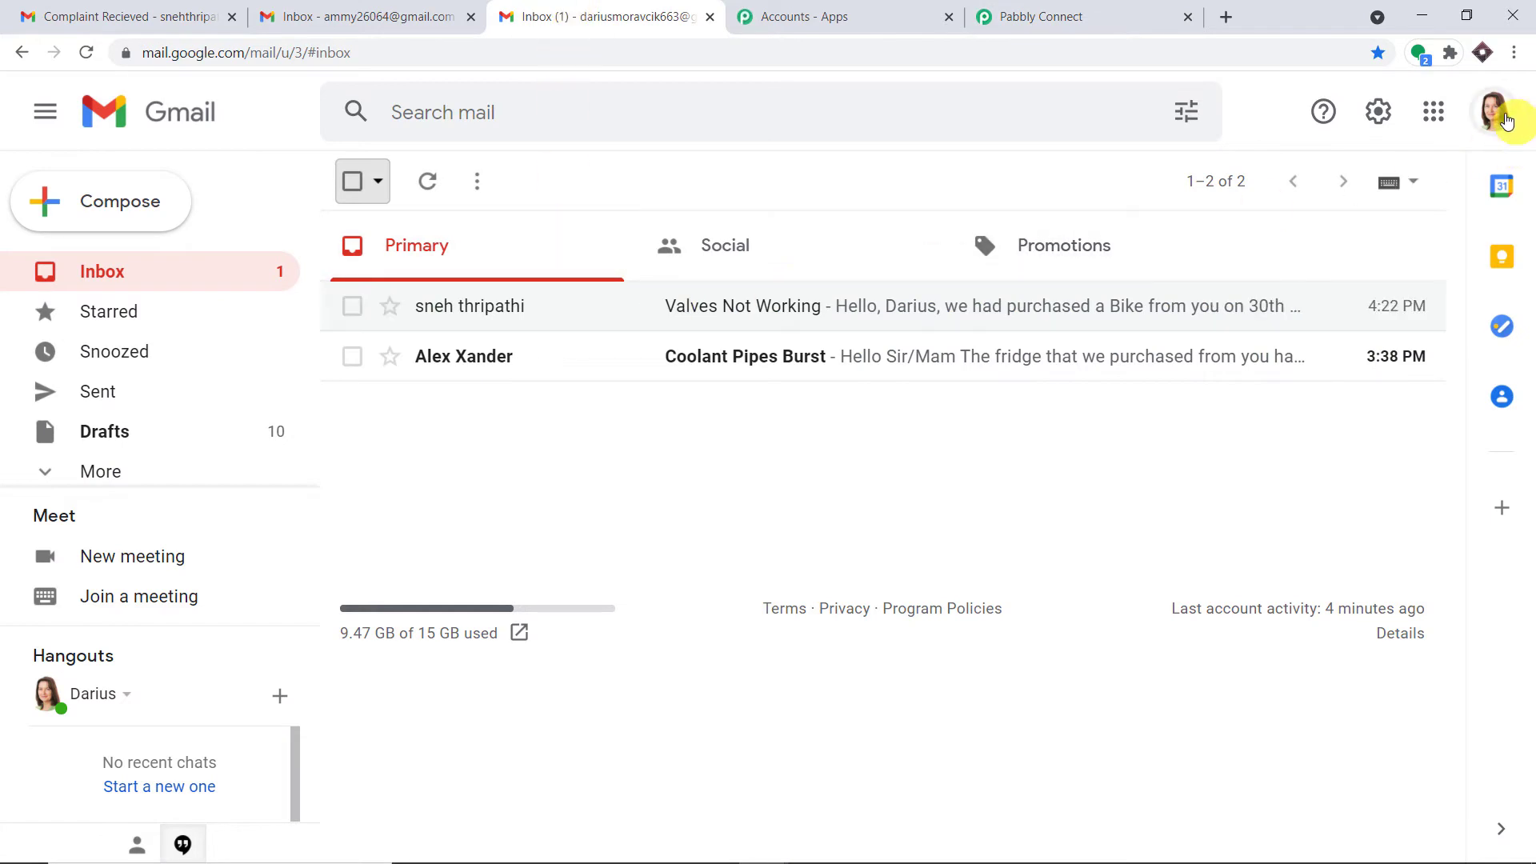
click(1493, 112)
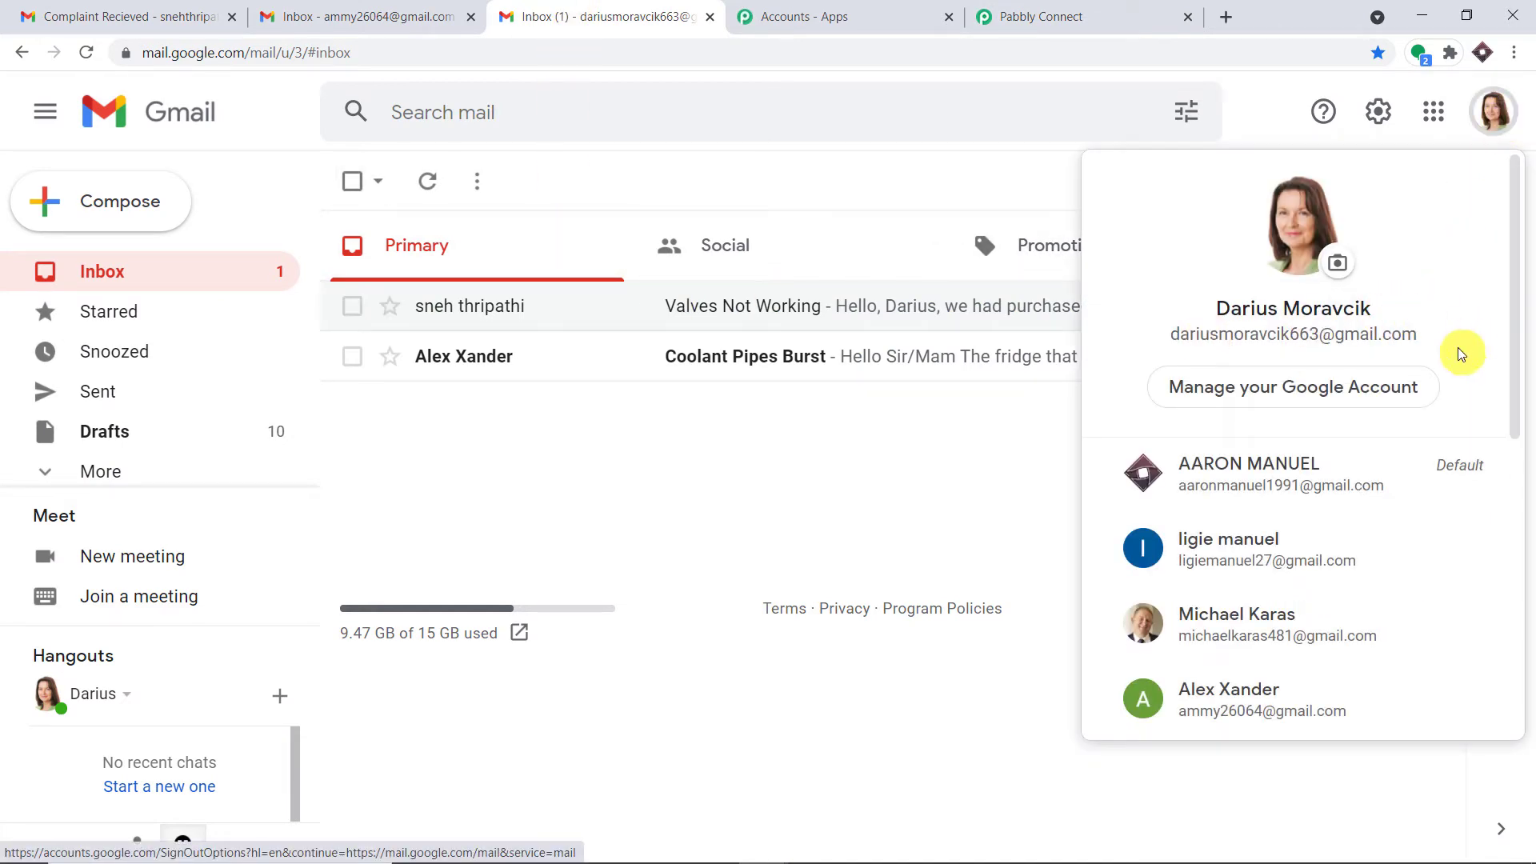
drag(1456, 350, 1162, 345)
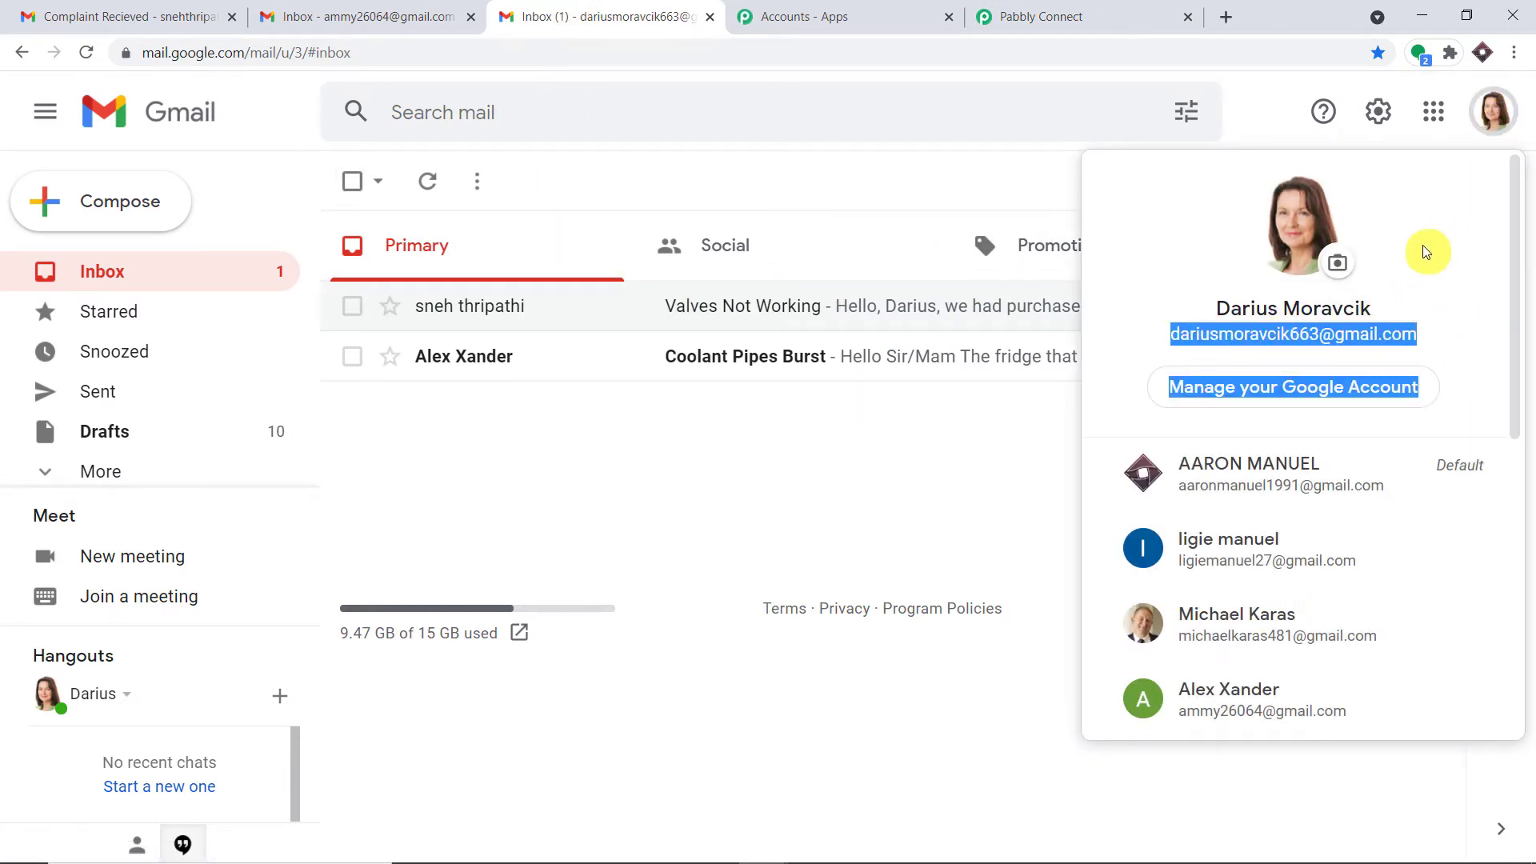
click(1313, 240)
key(ctrl+5)
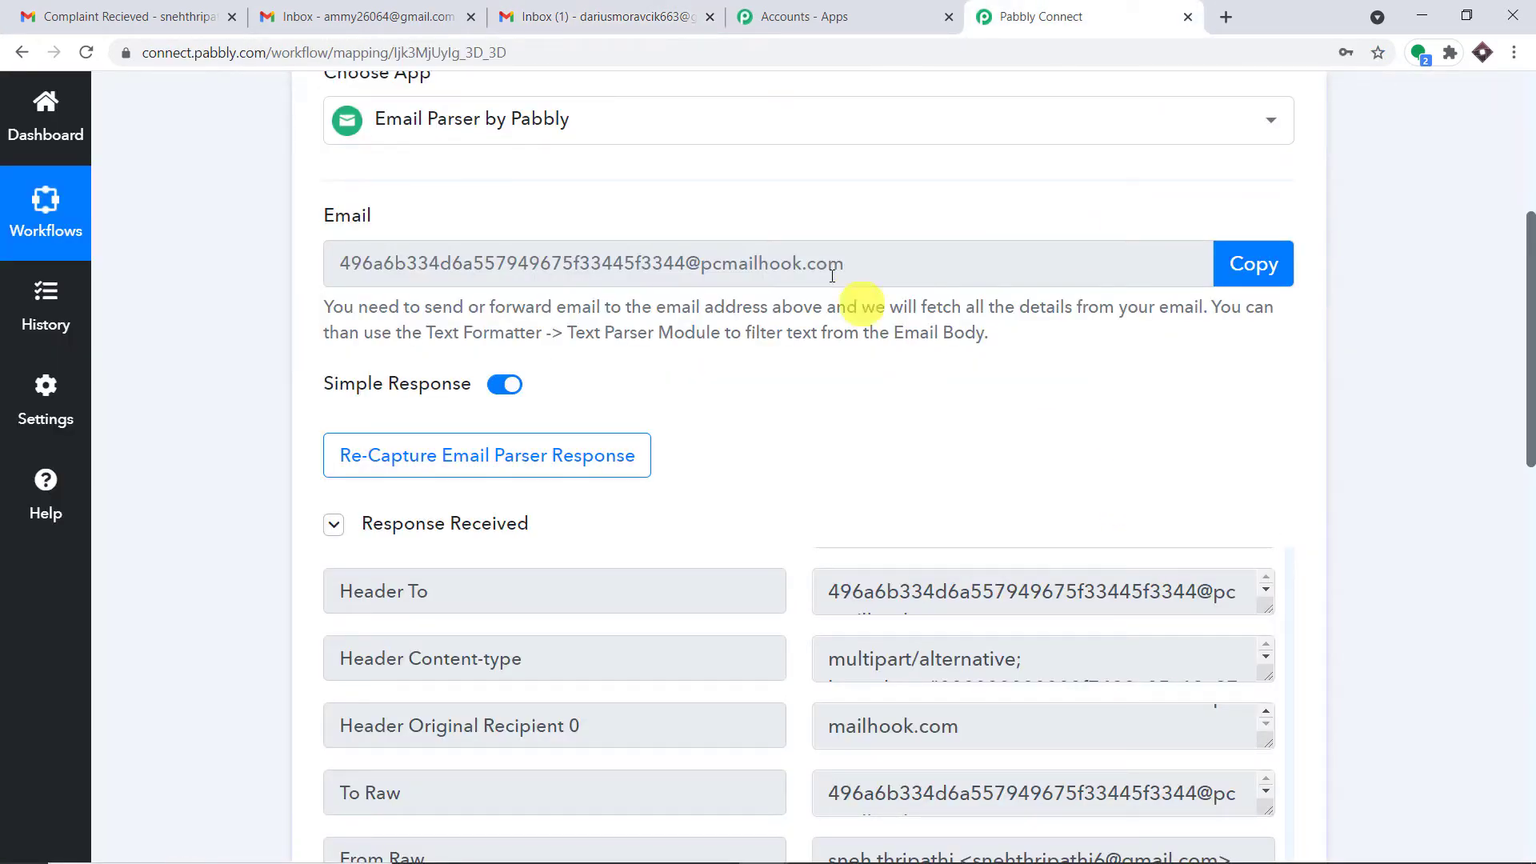
click(672, 16)
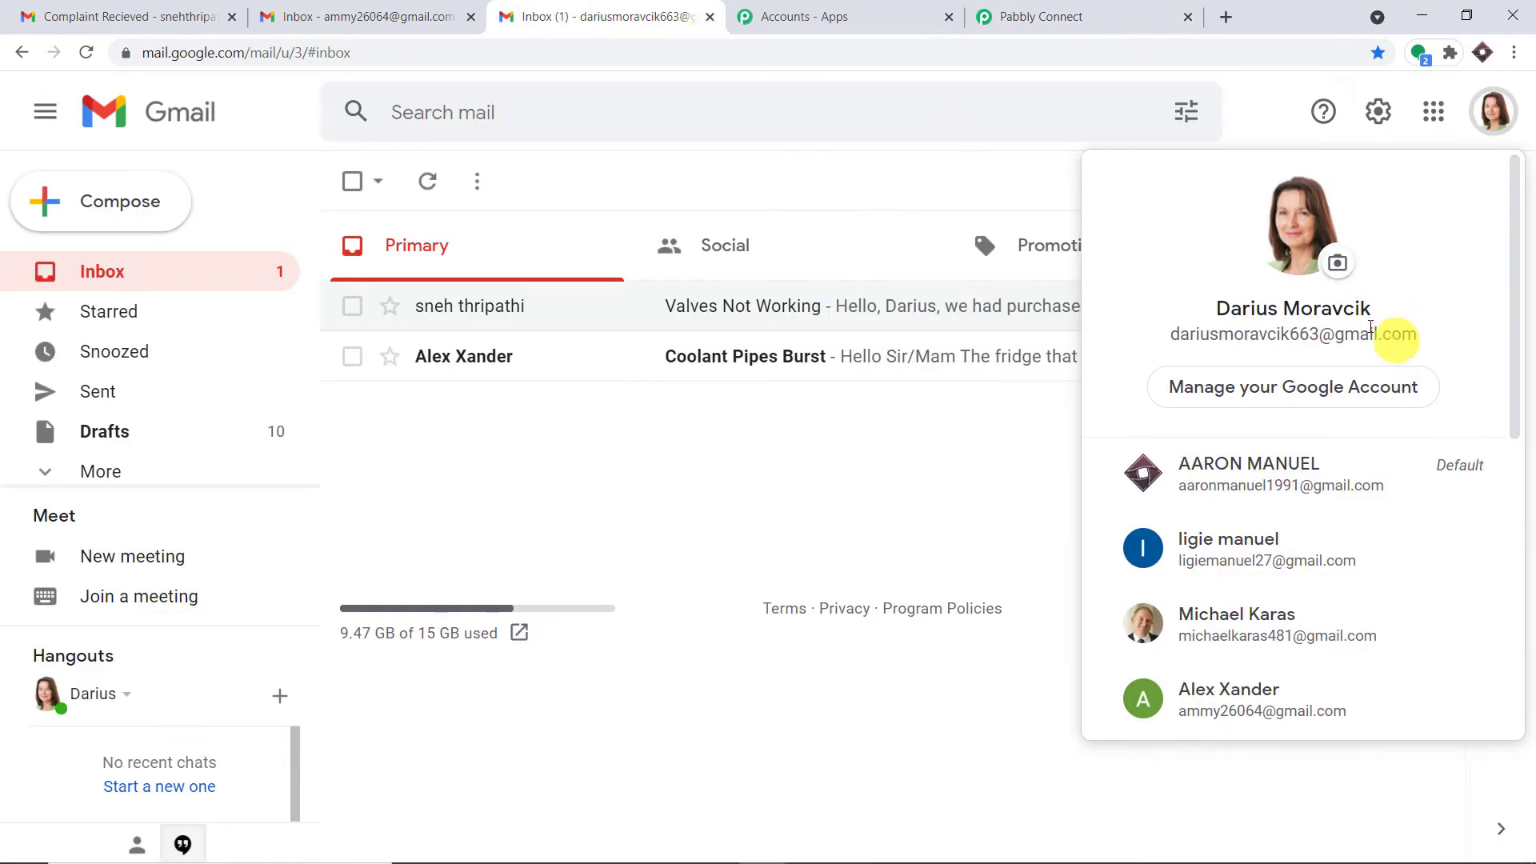
drag(1173, 337, 1418, 335)
click(1028, 16)
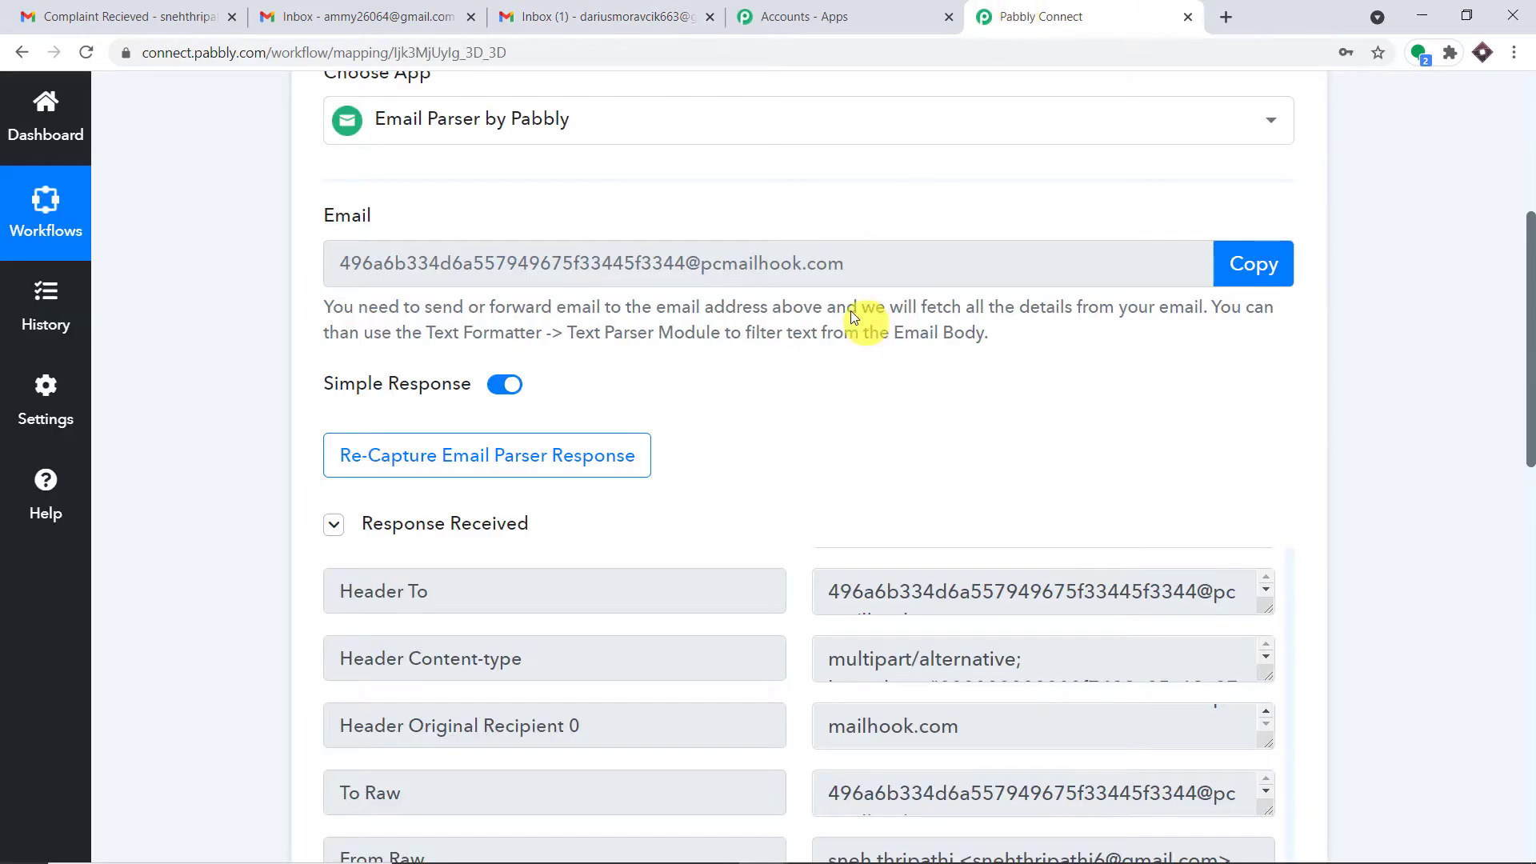
click(627, 9)
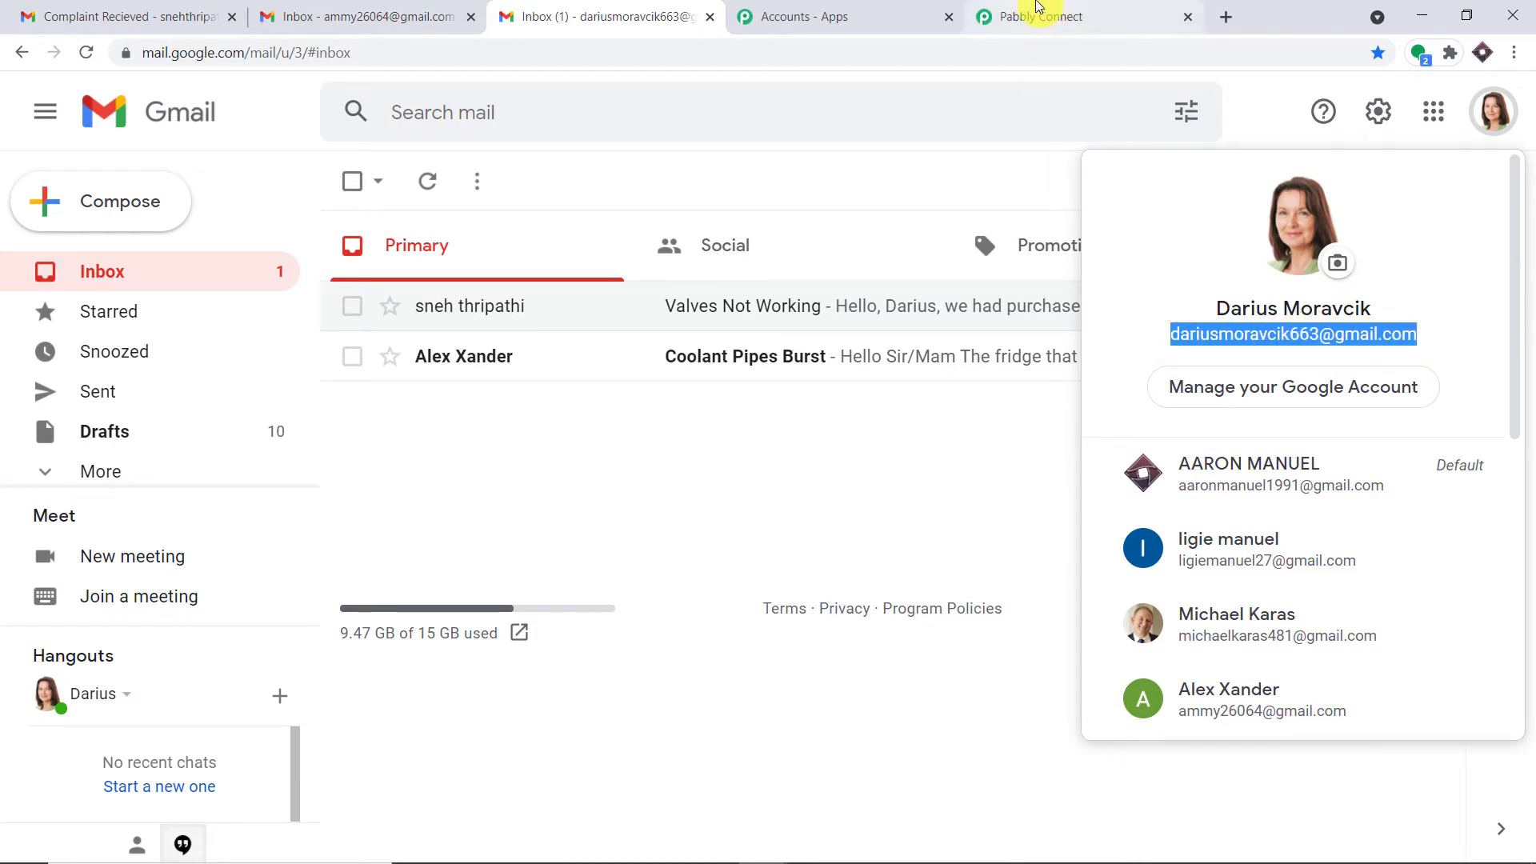
click(1040, 16)
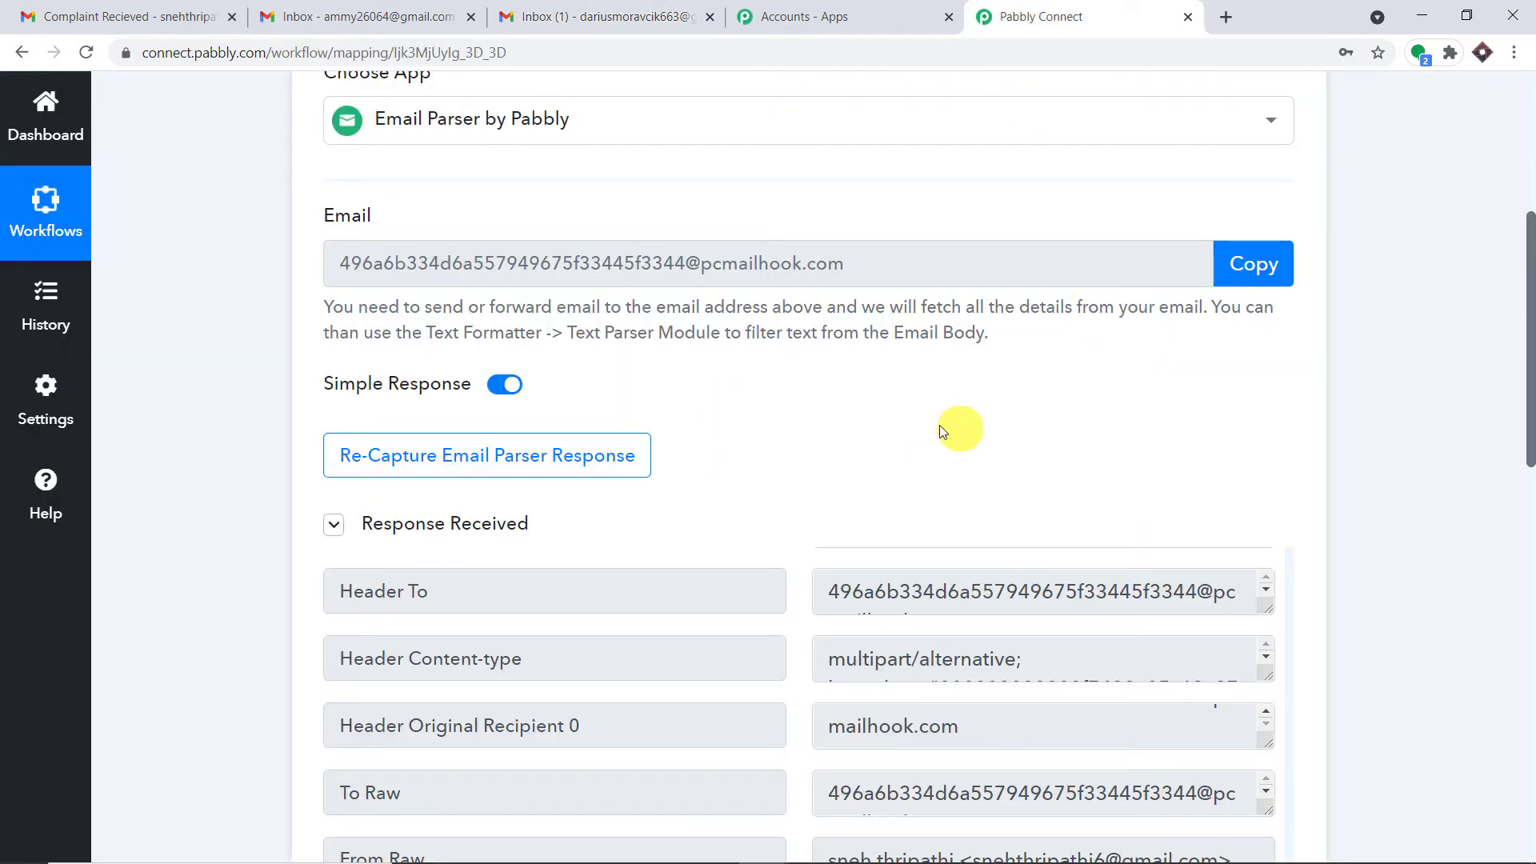
click(627, 14)
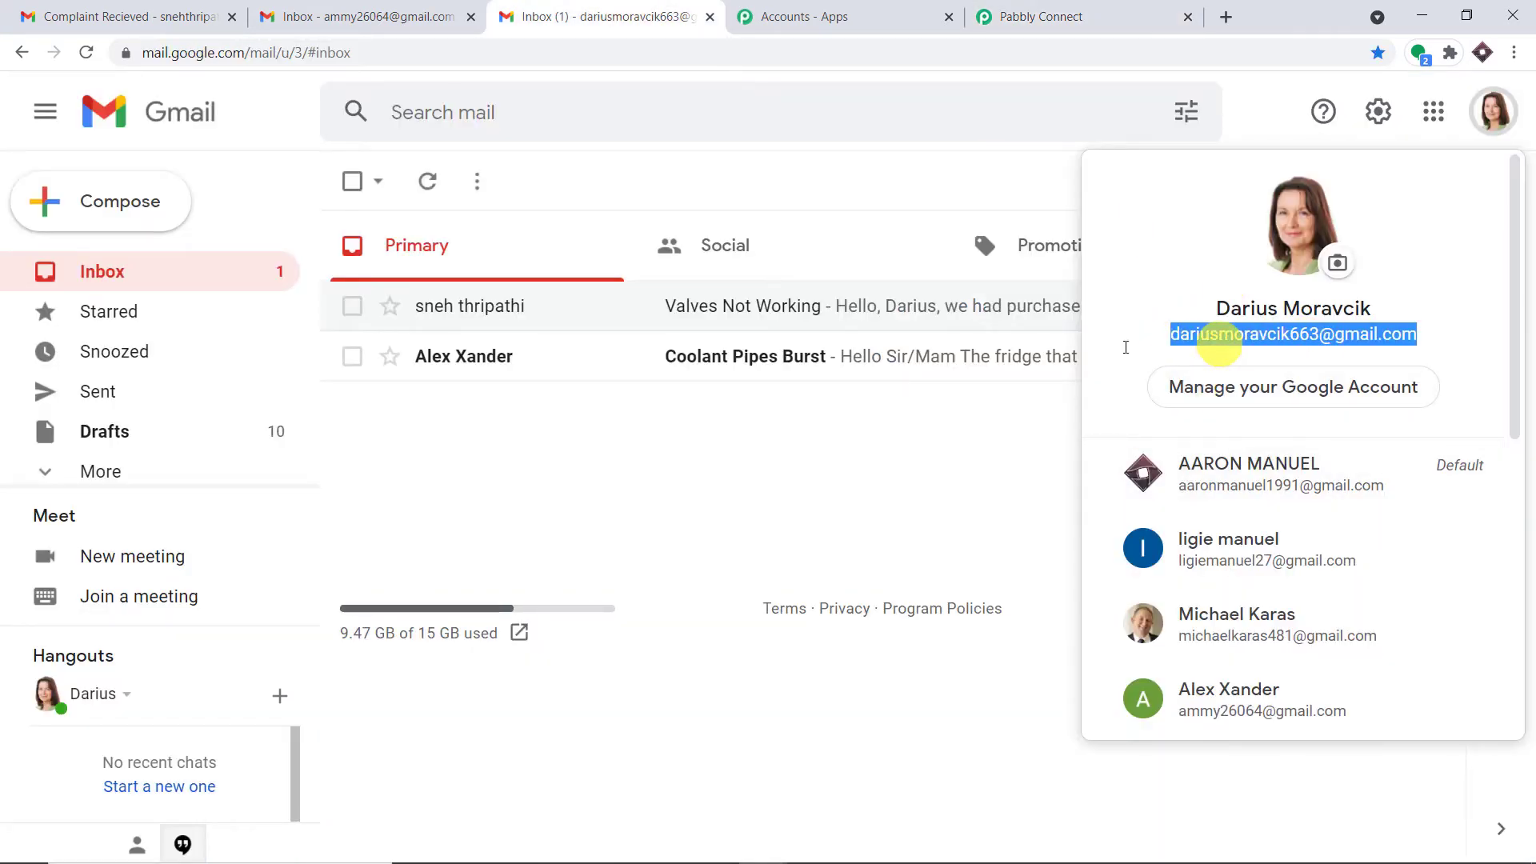
click(1031, 19)
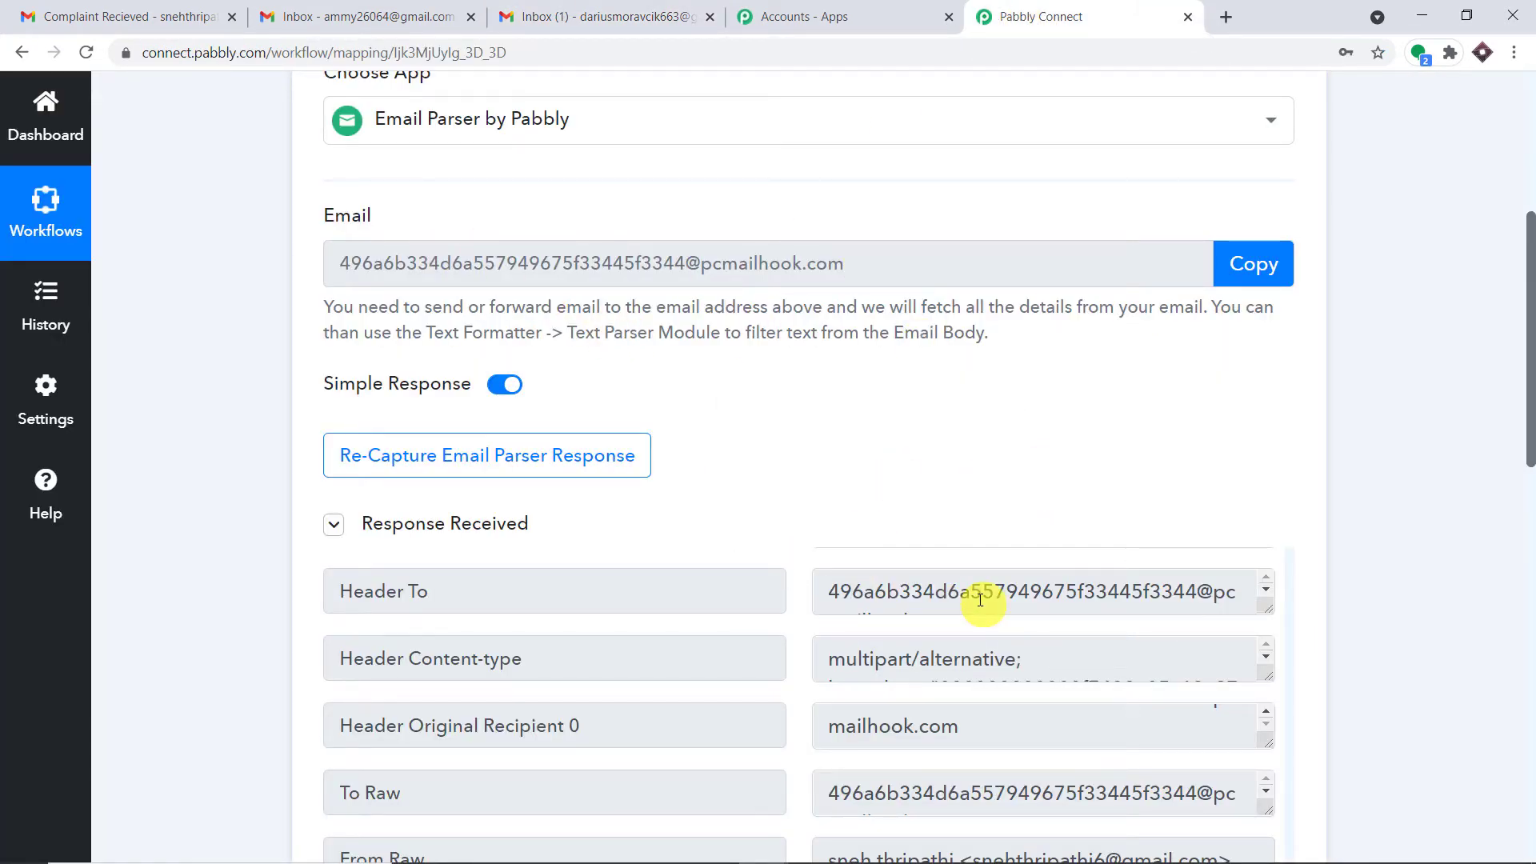
- Switch to the receiving Gmail account, copy its email address, and open its Filters and Blocked Addresses settings
click(583, 14)
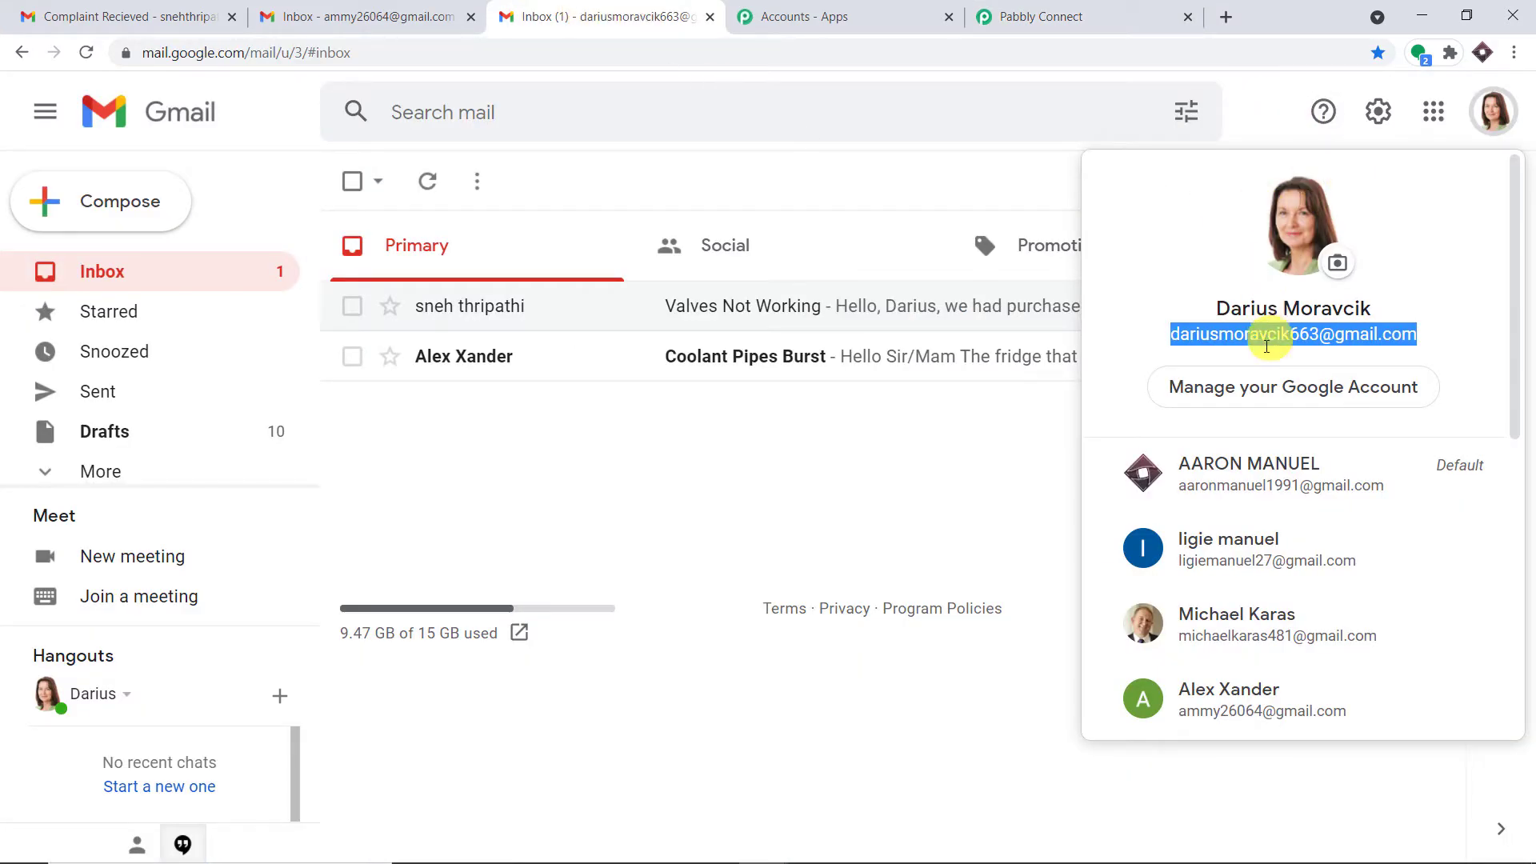
right_click(1268, 334)
click(1273, 348)
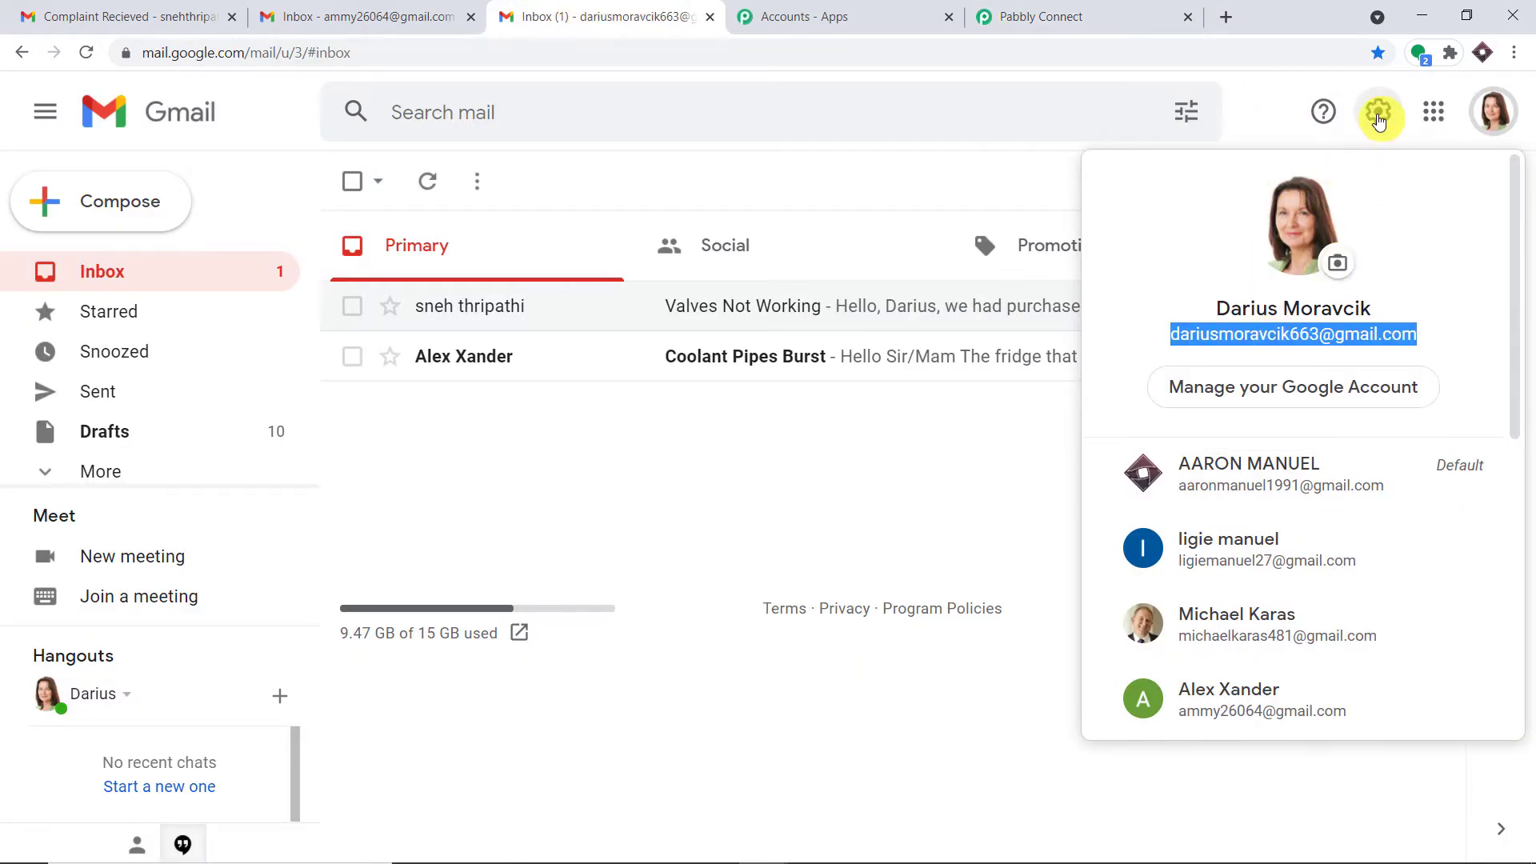
click(1378, 118)
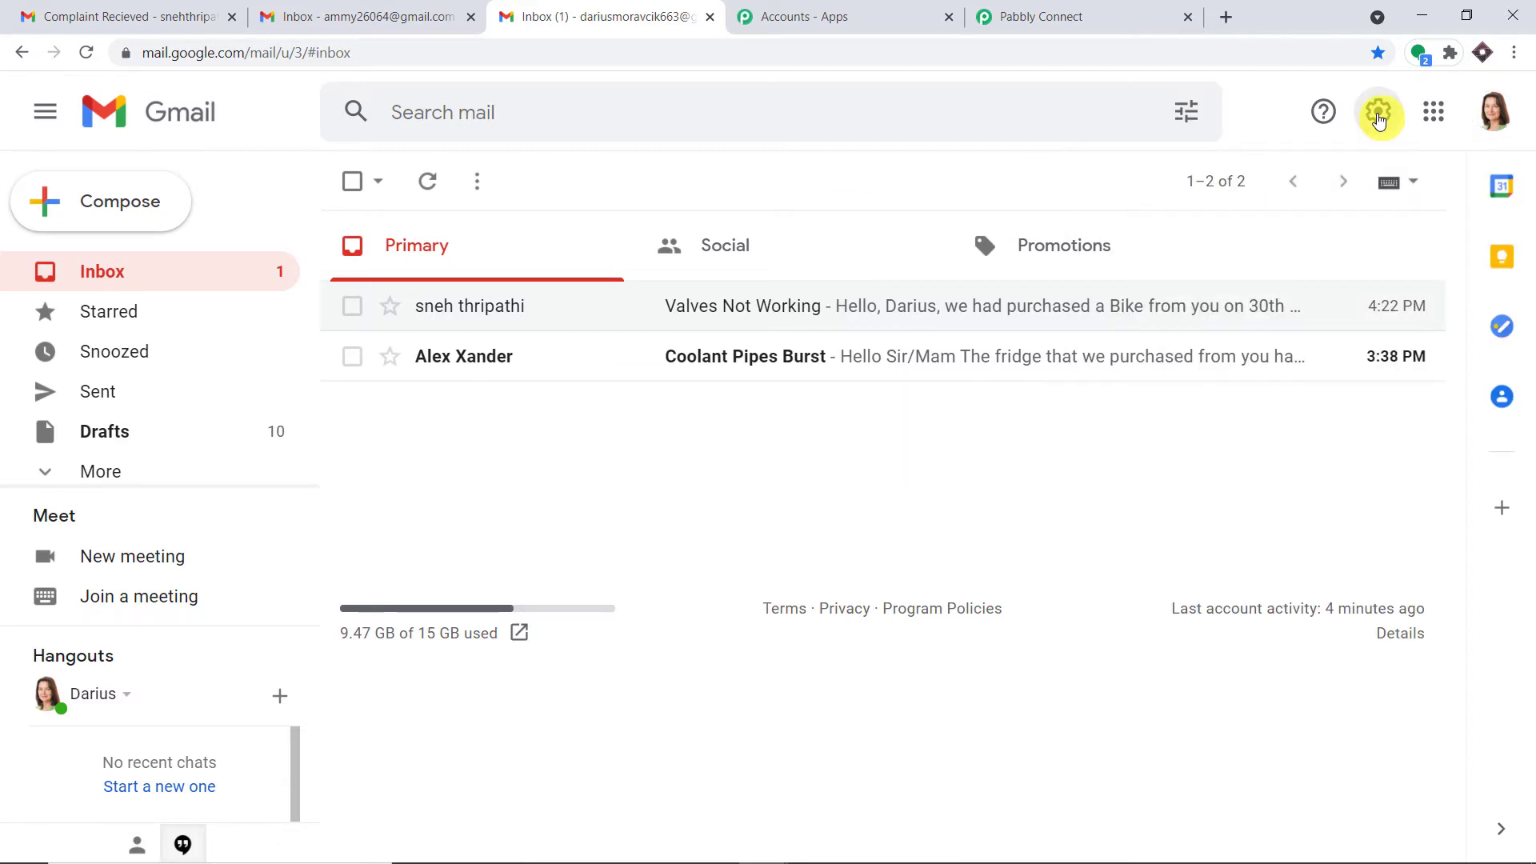
click(1378, 116)
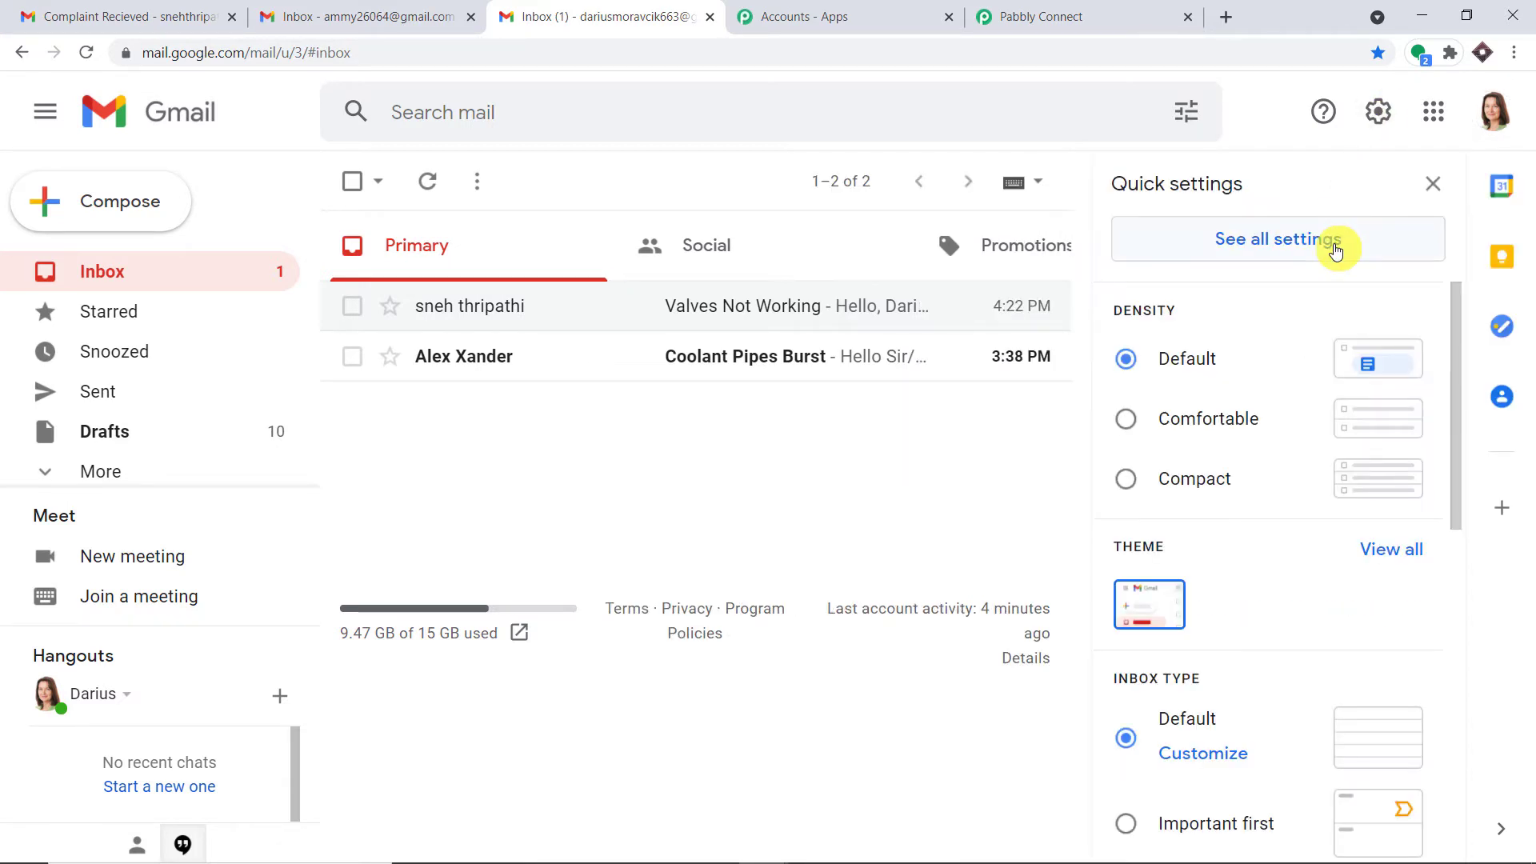
click(1334, 247)
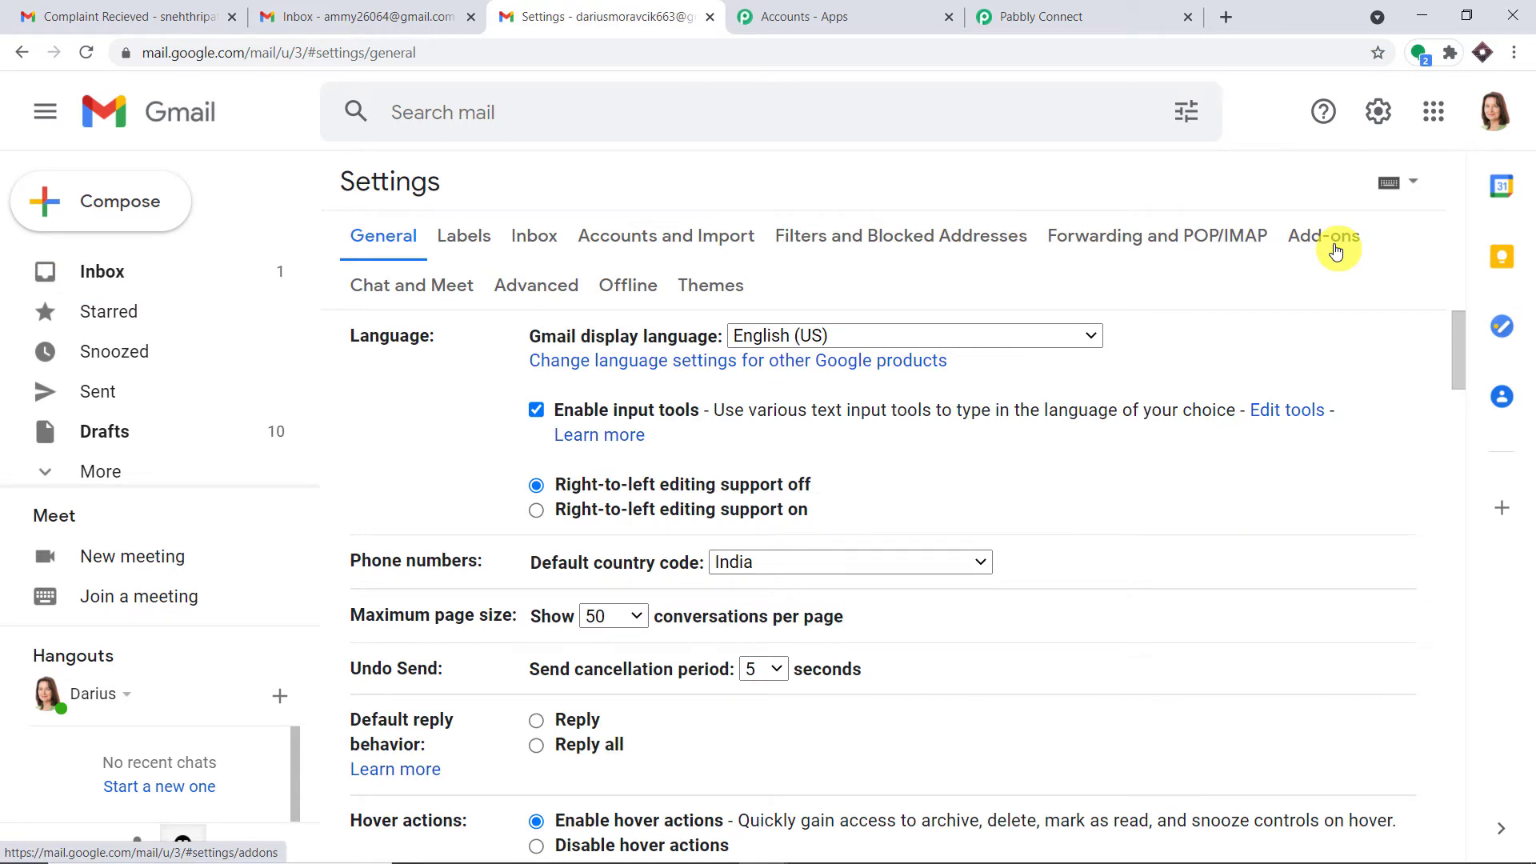
click(904, 240)
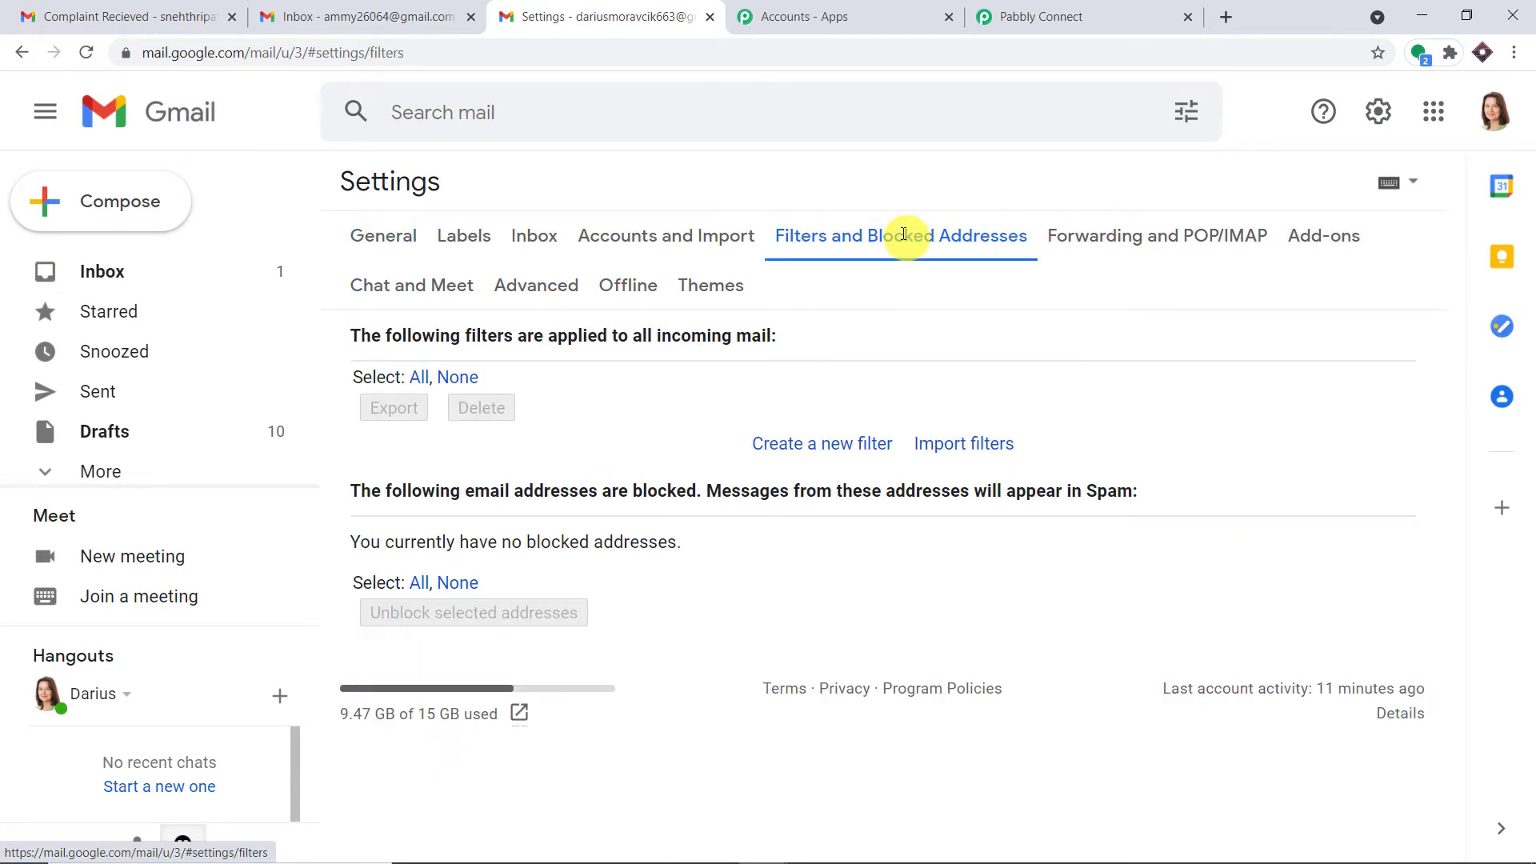
- Start a new Gmail filter for mail addressed to the copied account address, and continue to the filter's action options
click(857, 443)
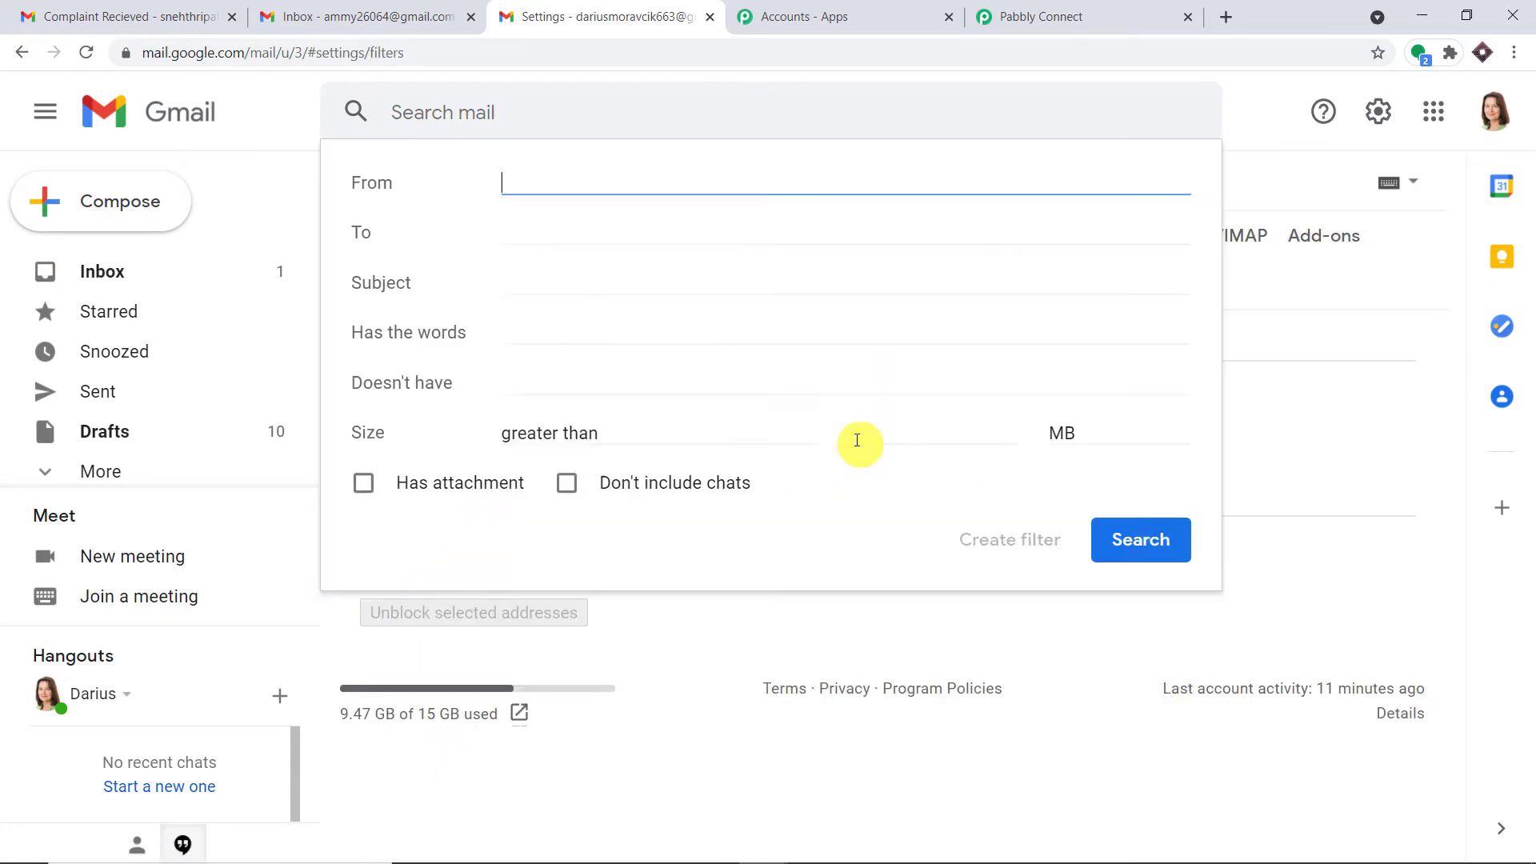
click(531, 232)
right_click(528, 232)
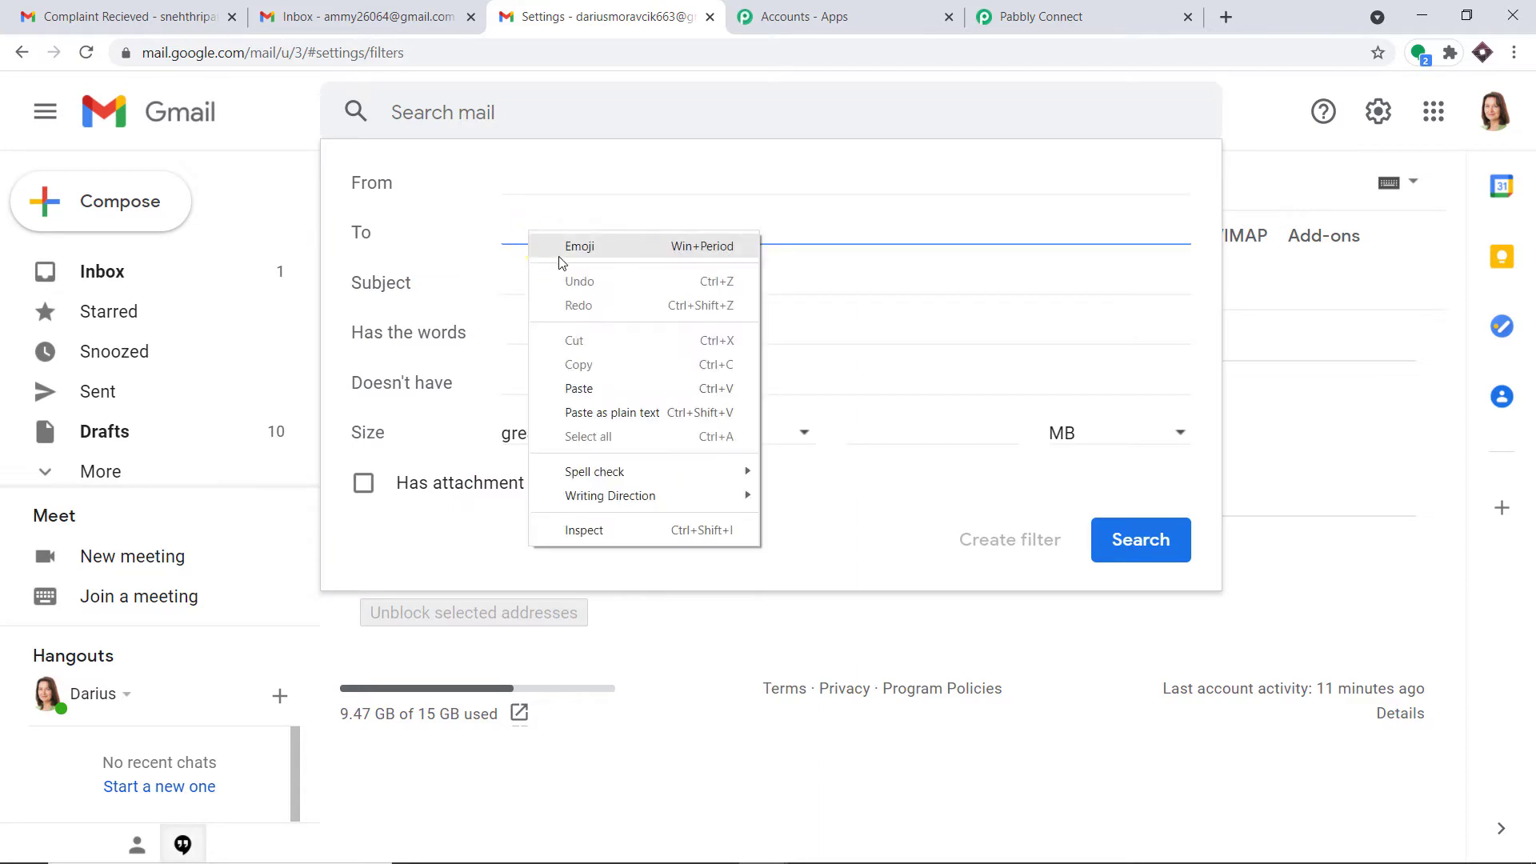
click(579, 389)
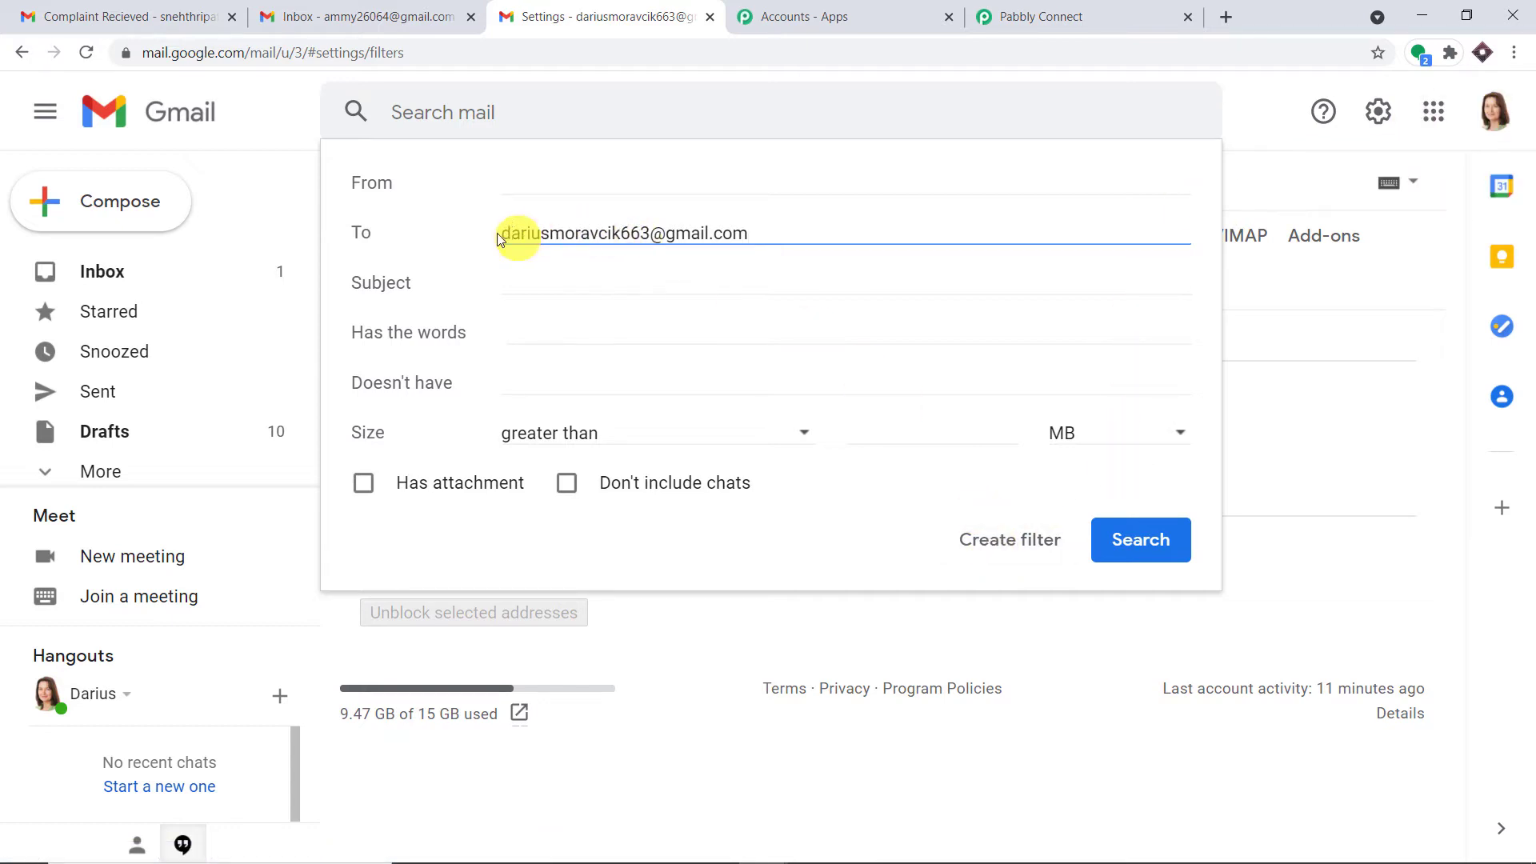
click(1131, 11)
click(618, 11)
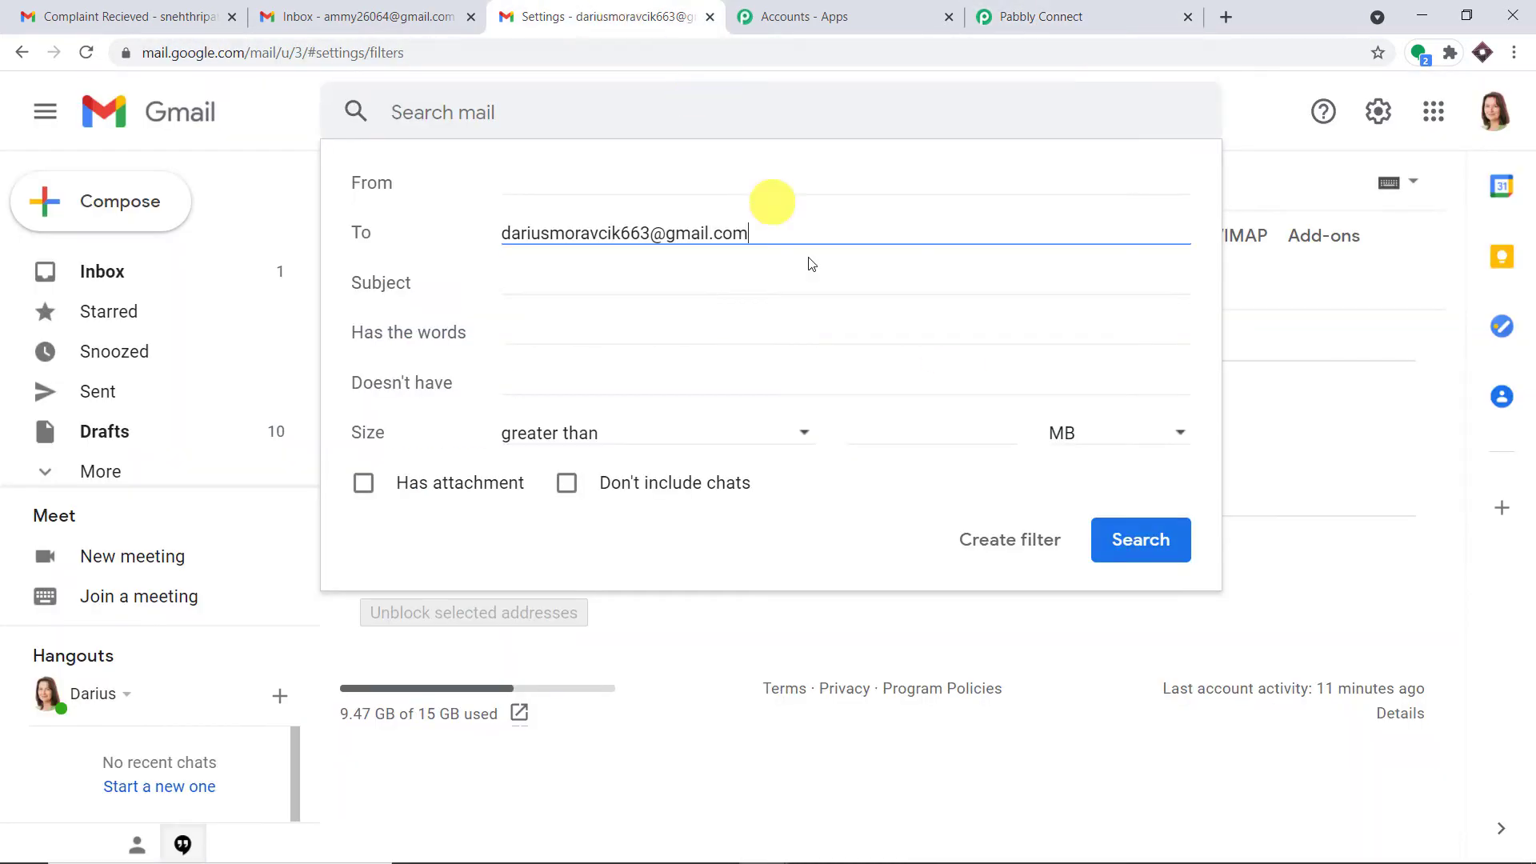
click(1014, 548)
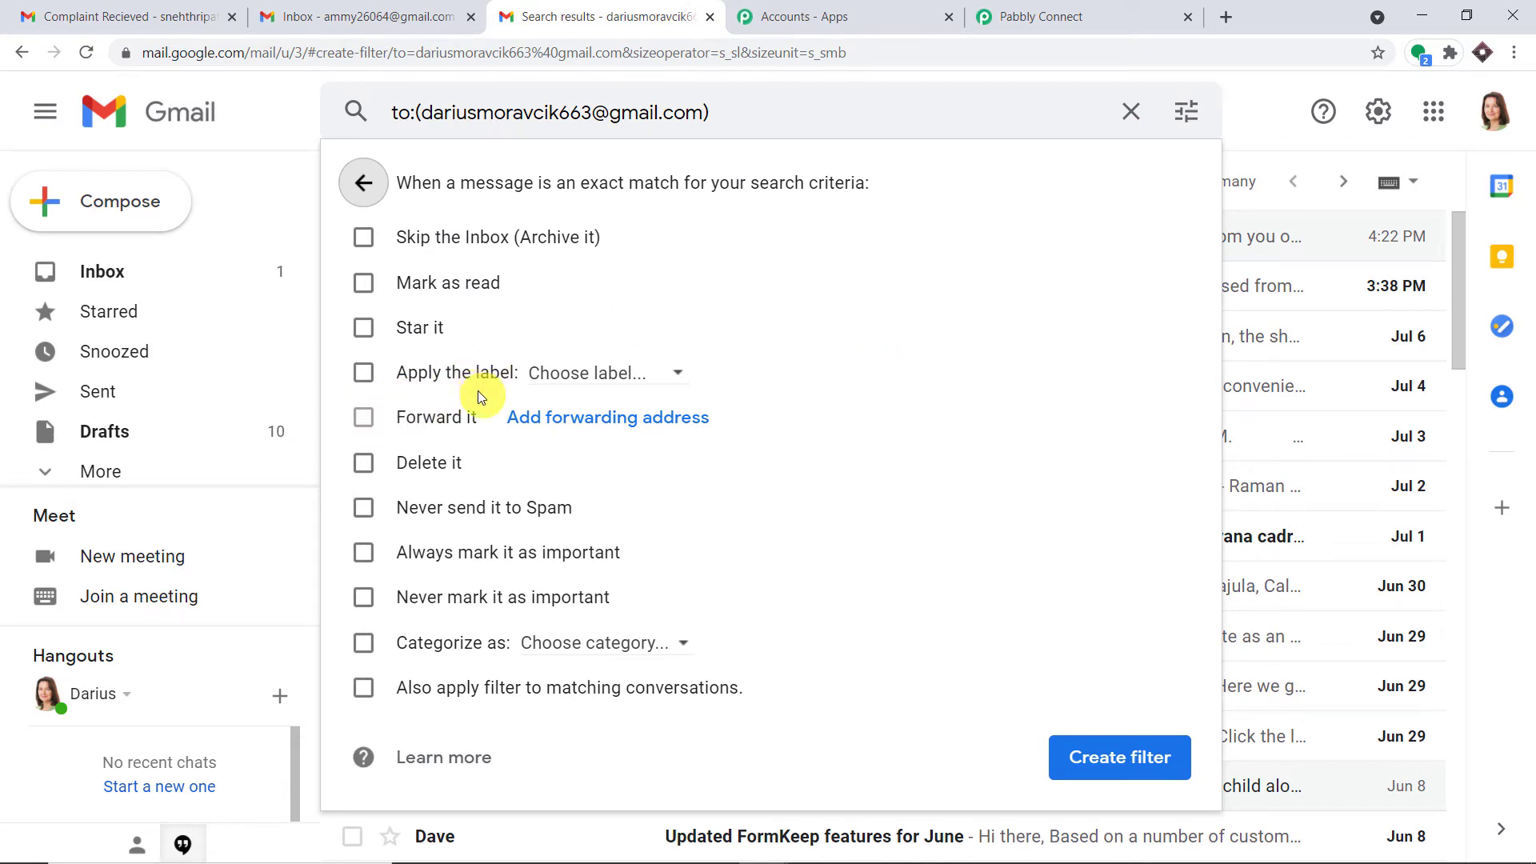
- Switch to Pabbly Connect, copy the Email Parser address, and restart capturing the Email Parser response
click(1036, 16)
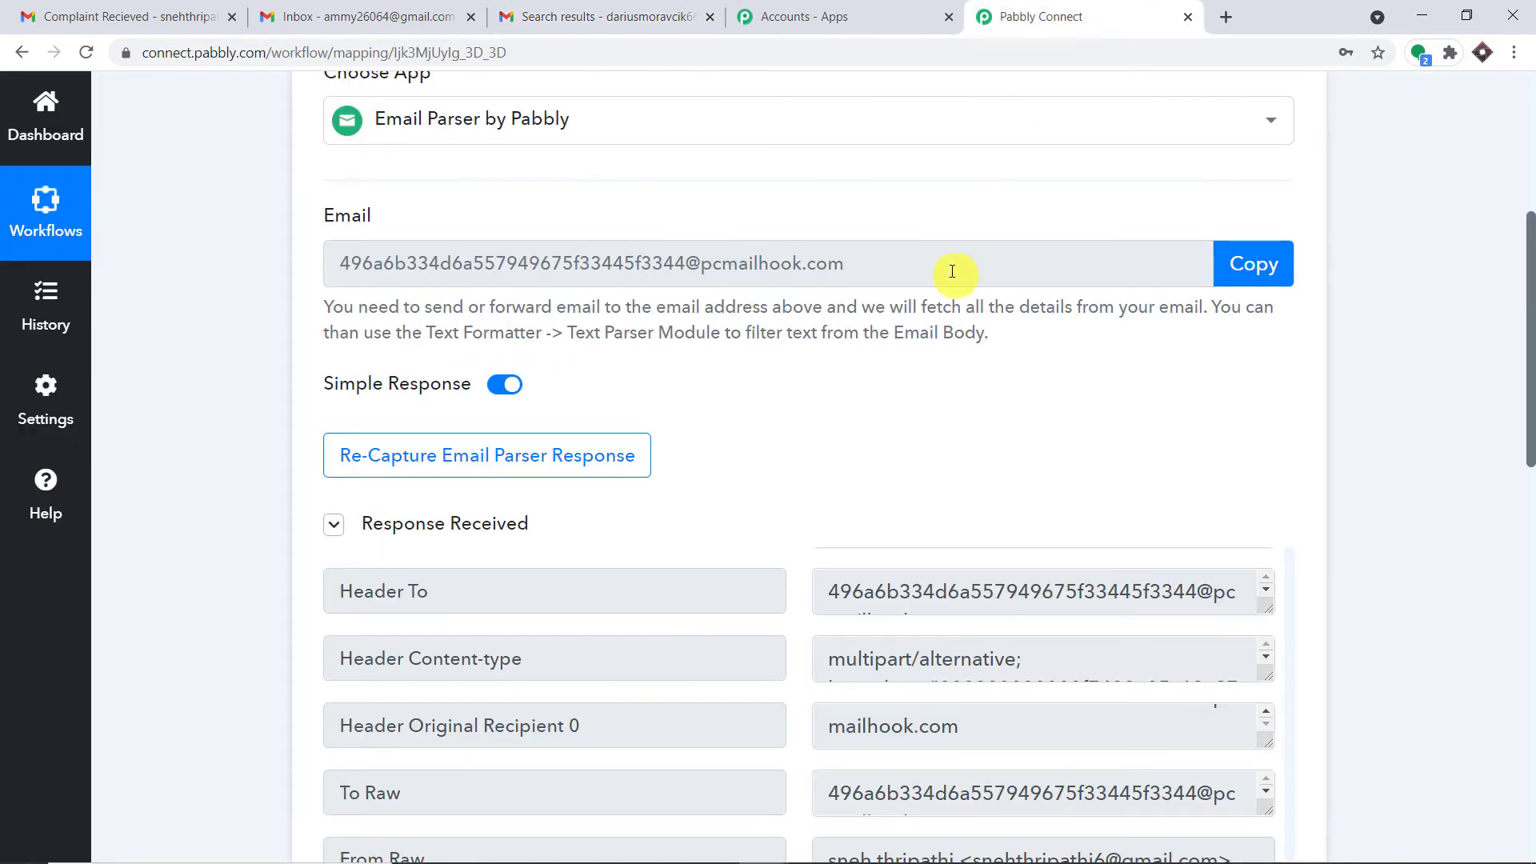
click(1248, 263)
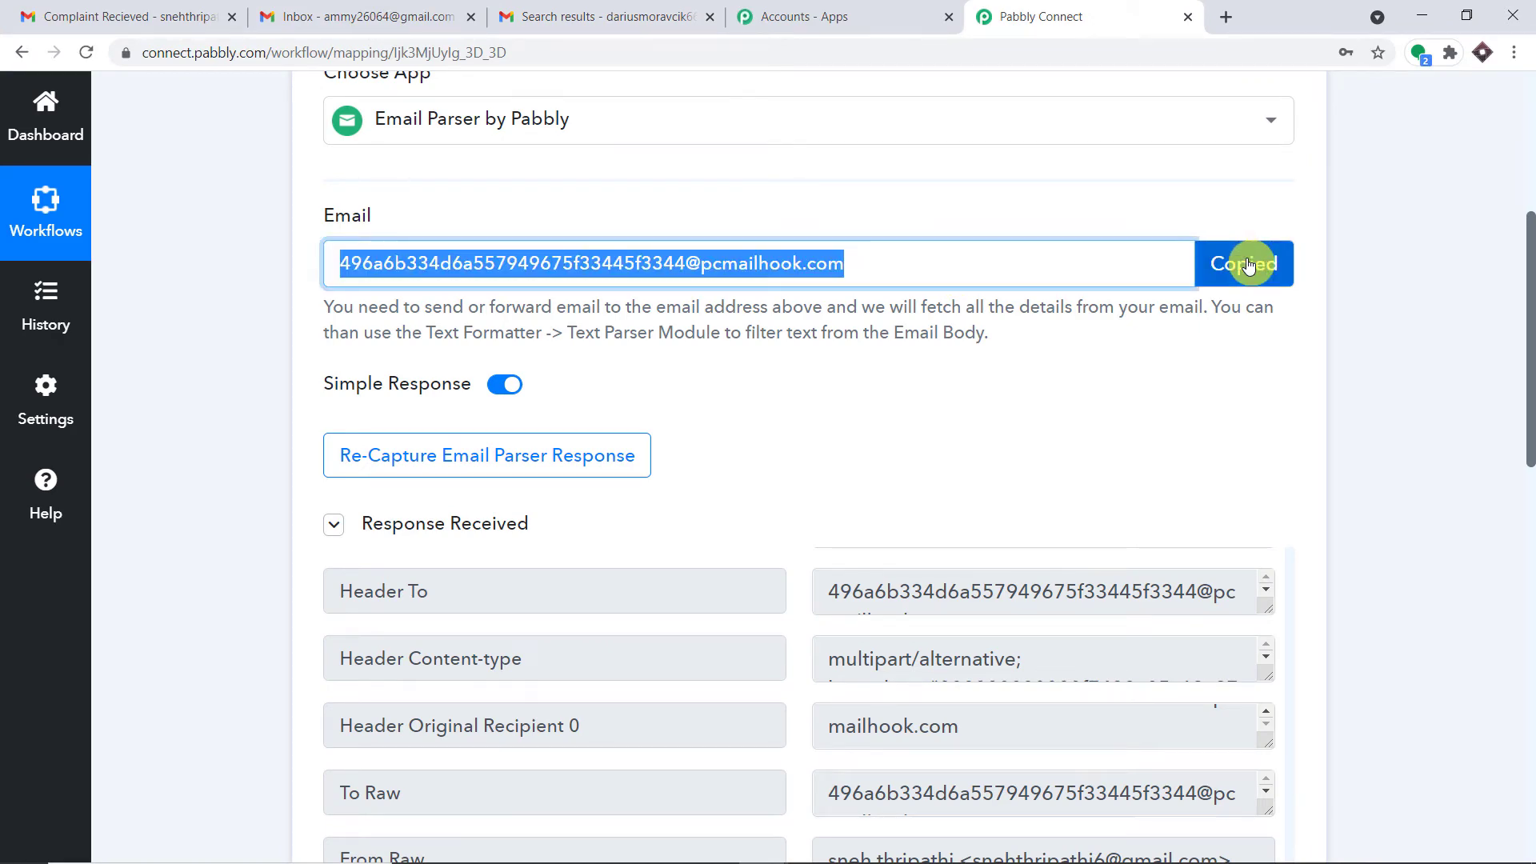
click(428, 454)
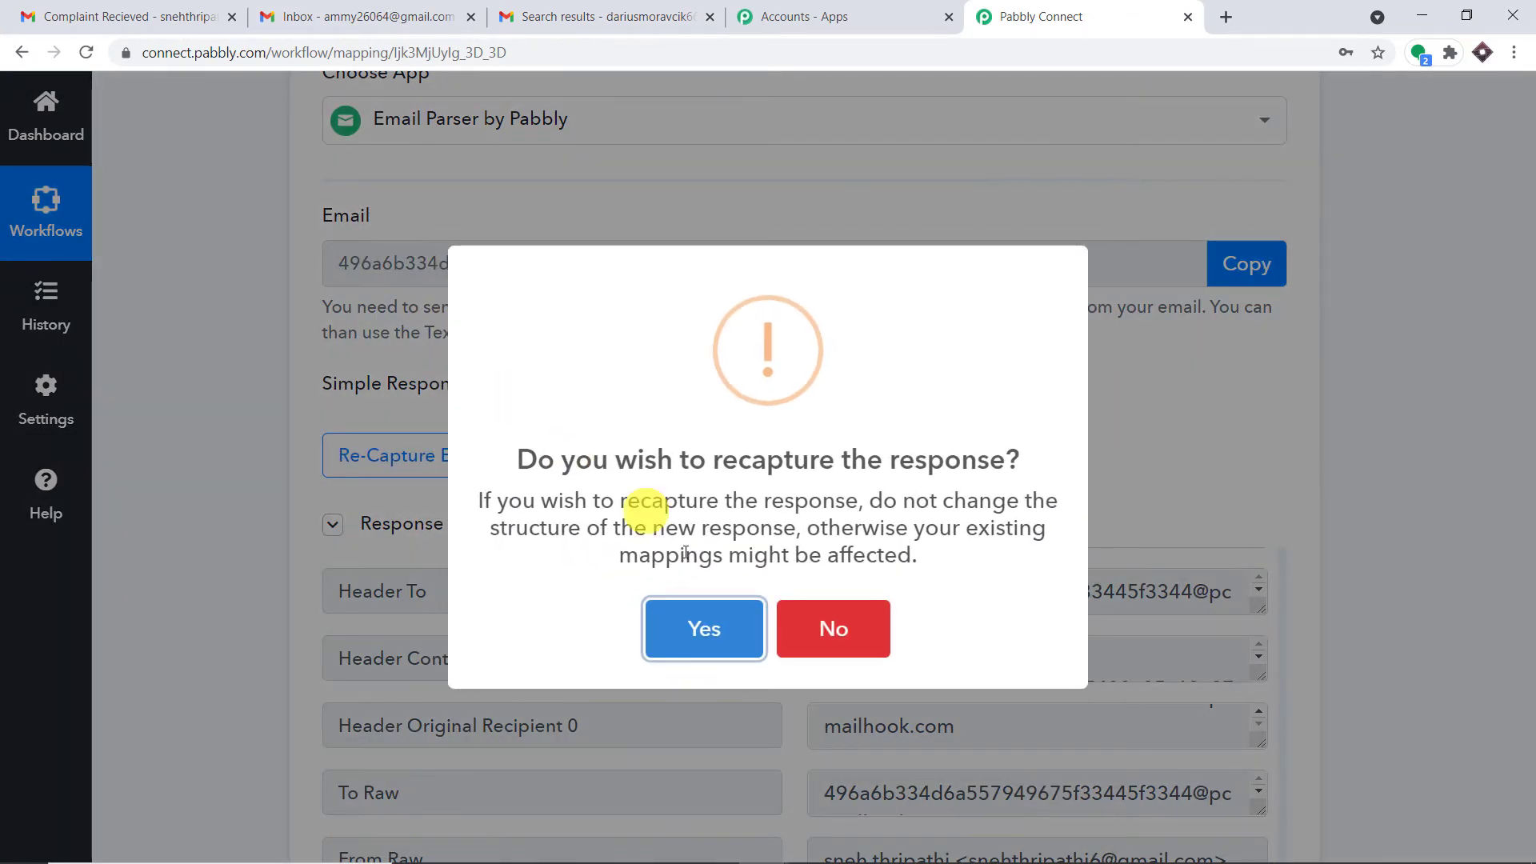
click(713, 626)
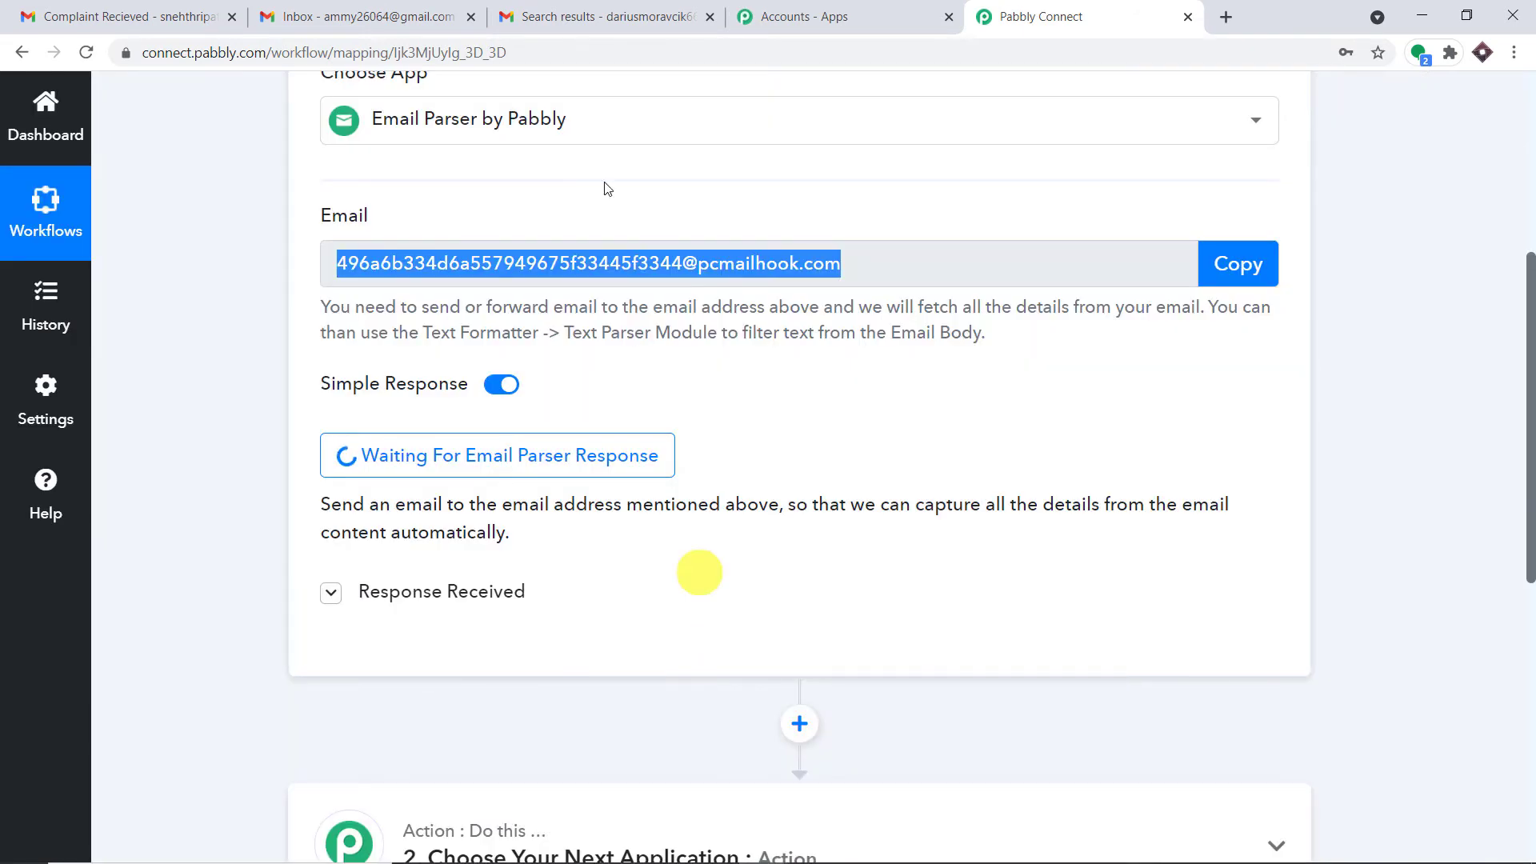
- Switch back to the receiving Gmail account and add the copied parser address as a forwarding address, confirming the request
click(575, 16)
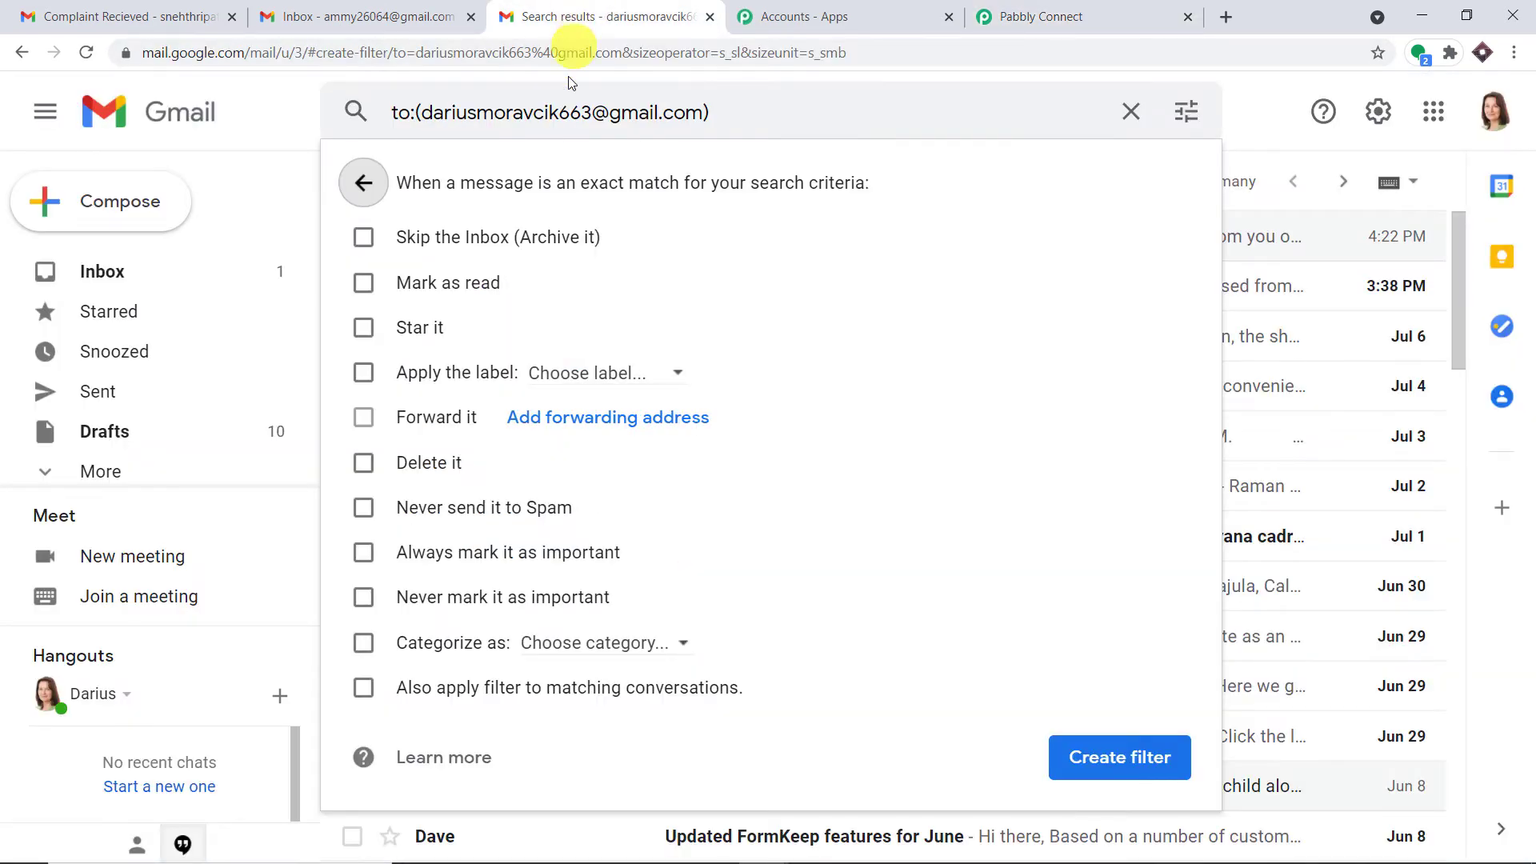
click(591, 424)
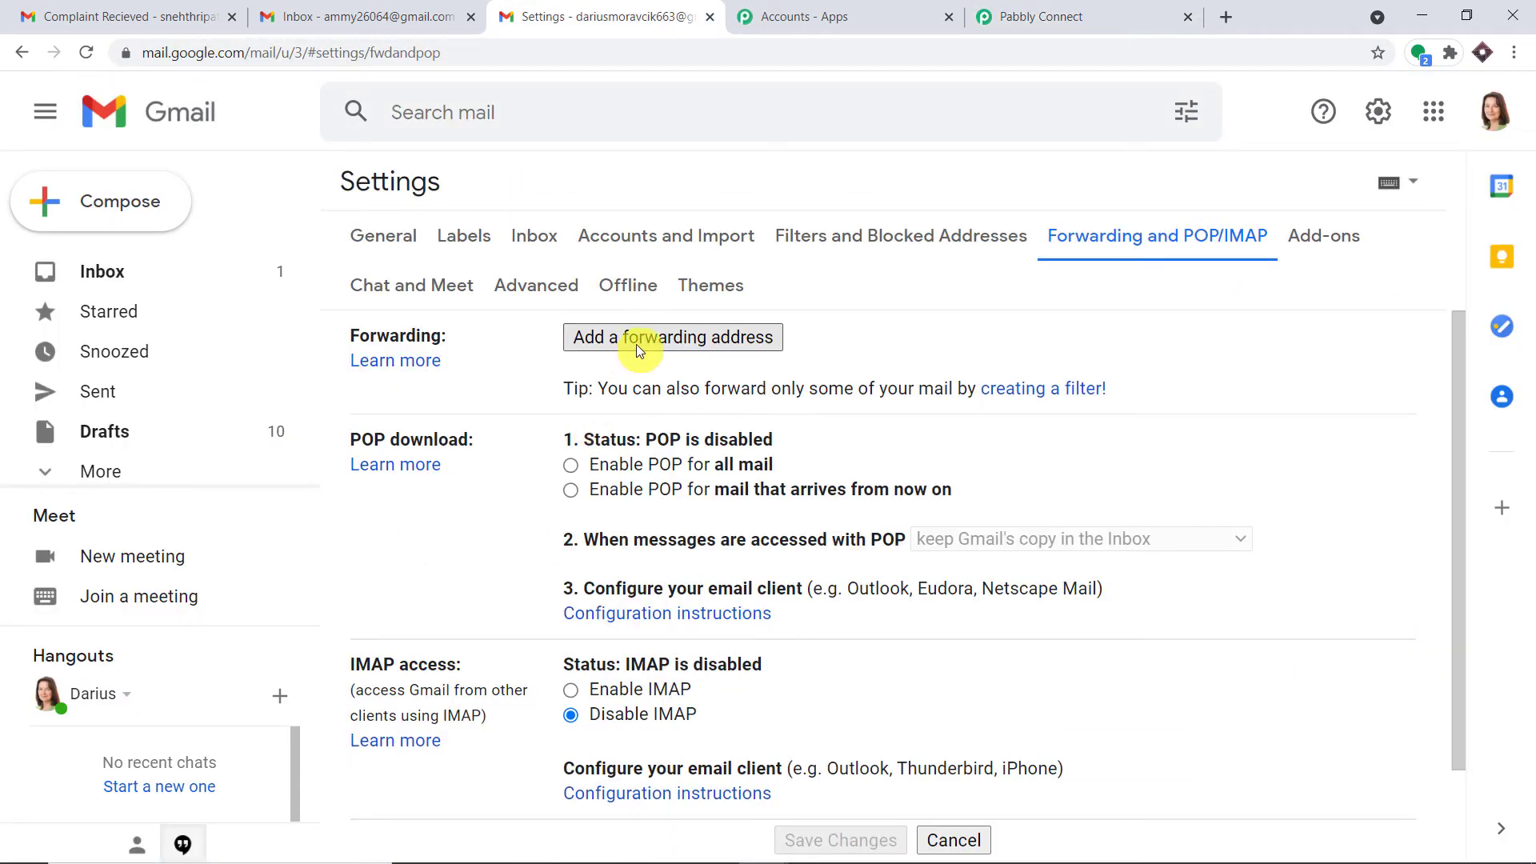
click(638, 346)
right_click(616, 475)
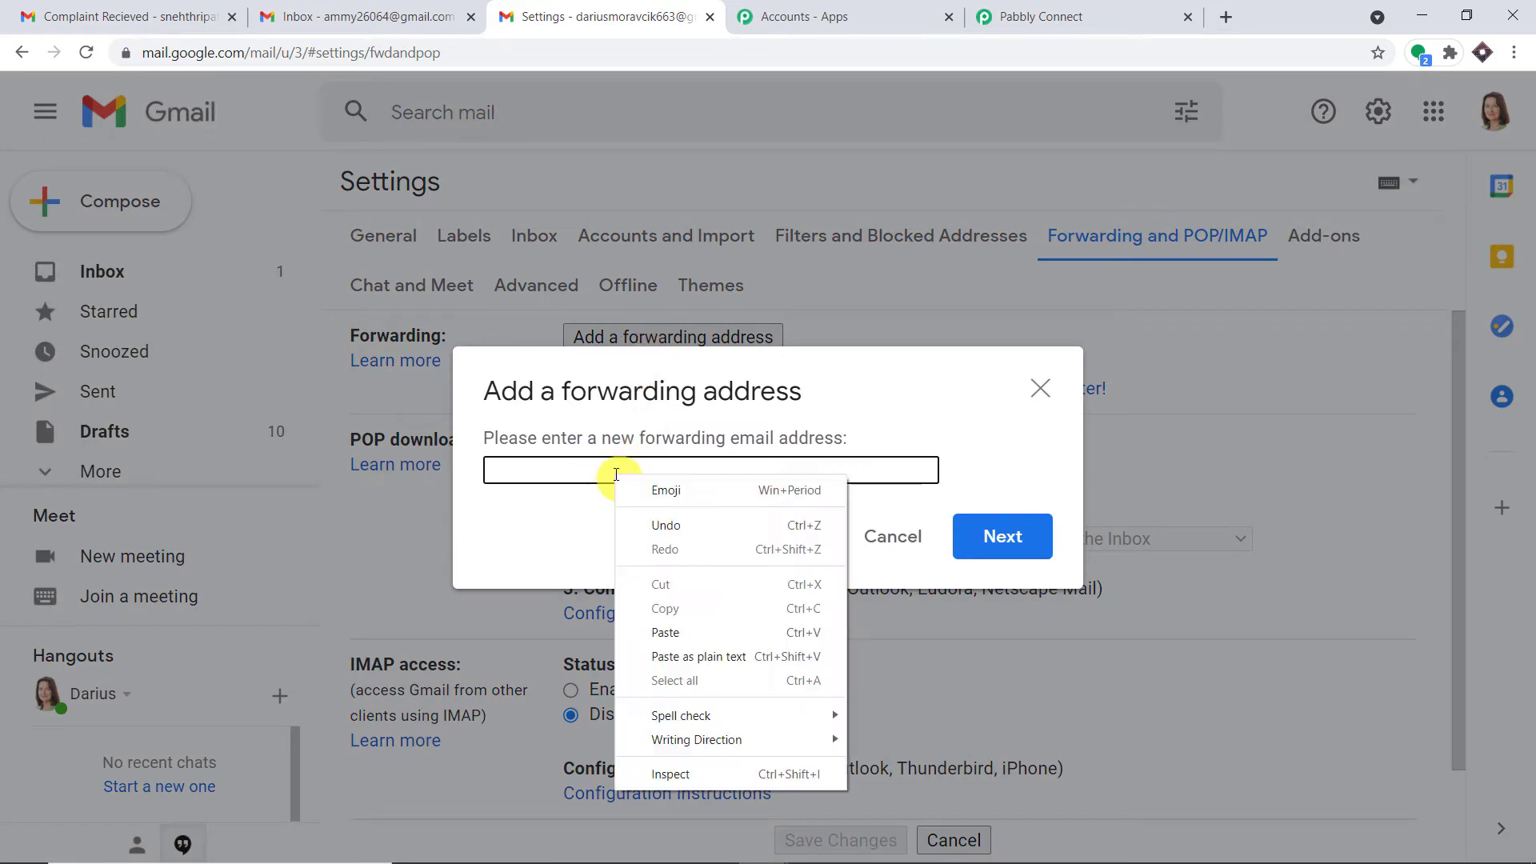
click(672, 631)
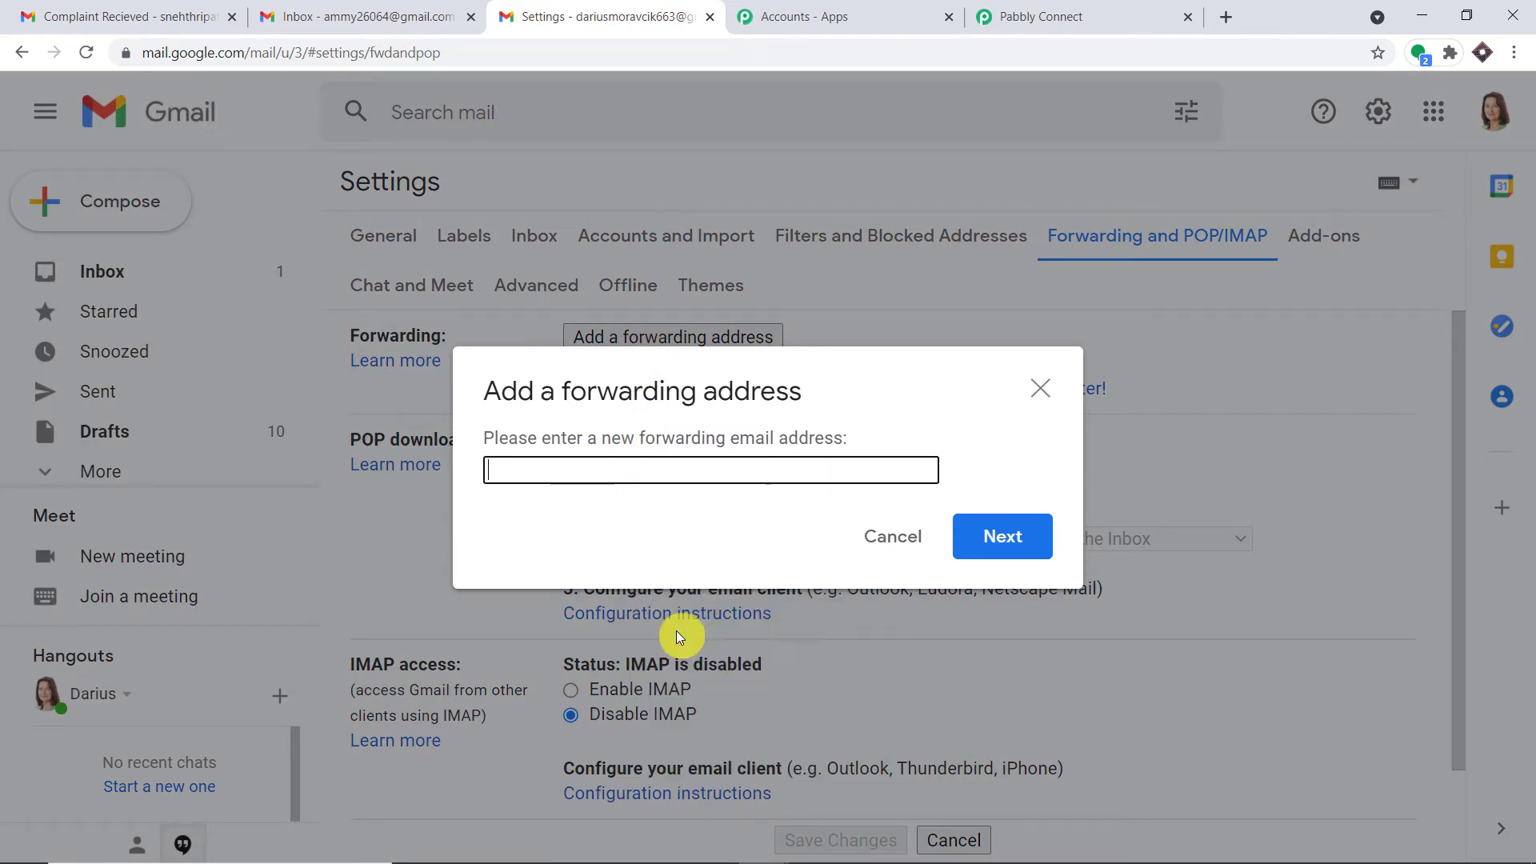
click(1012, 541)
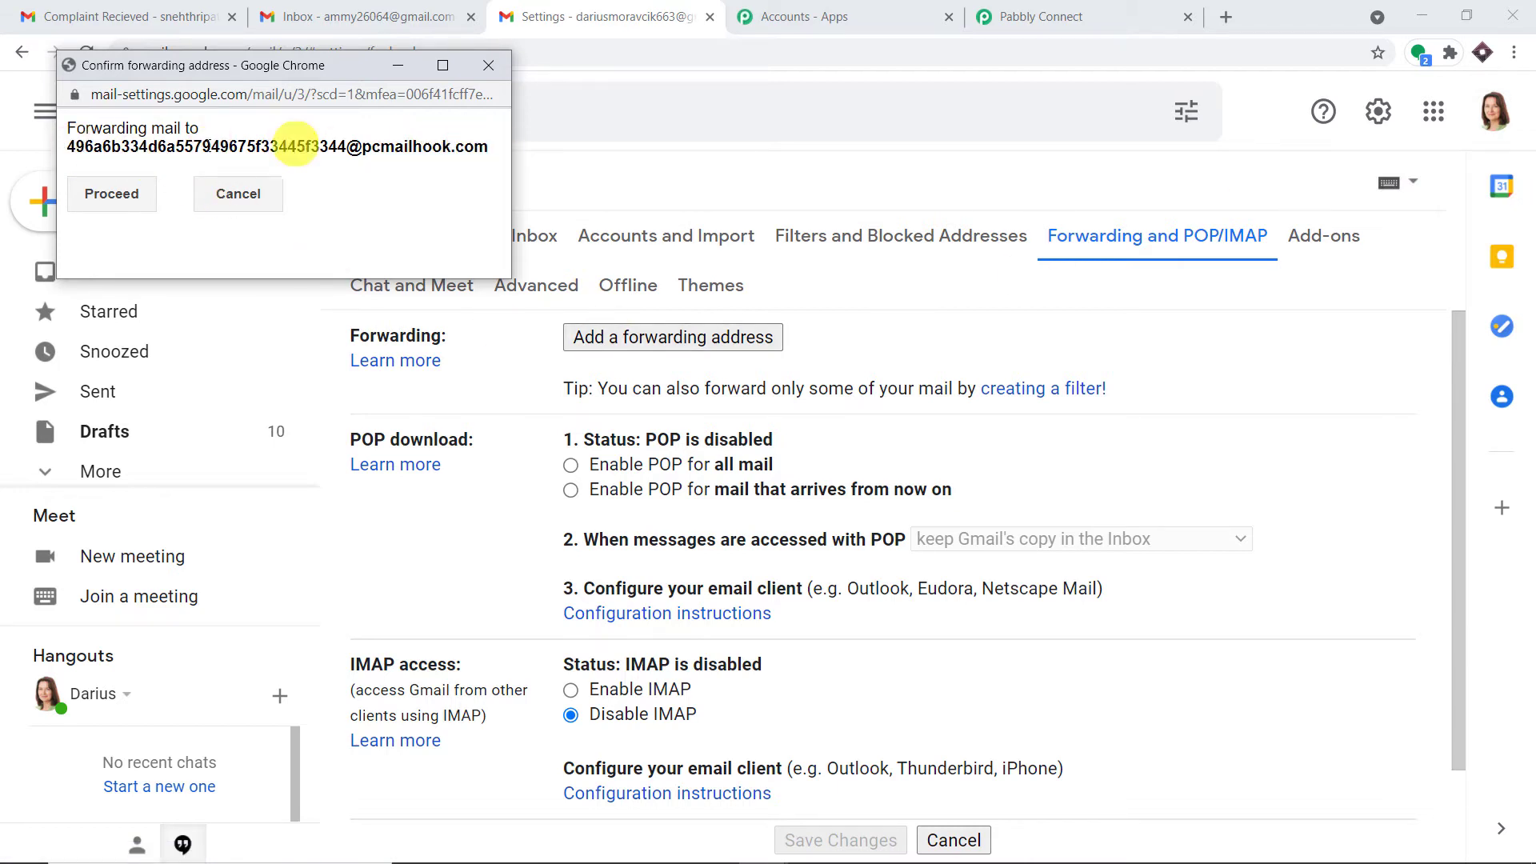
click(121, 194)
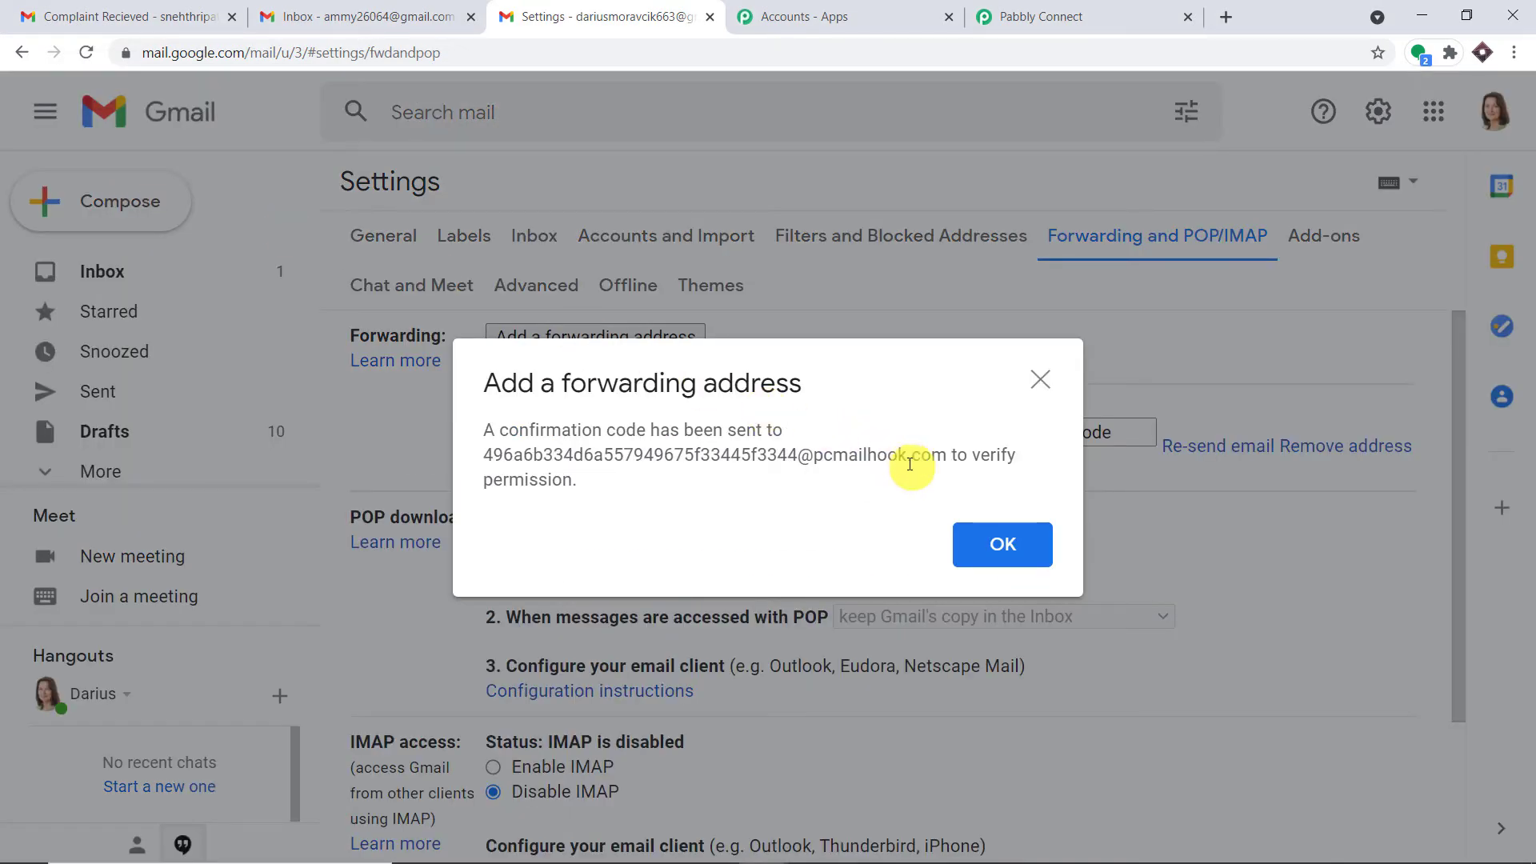
click(1012, 535)
- Switch to Pabbly Connect and copy the forwarding confirmation code from the Body Text of the captured response
click(1069, 9)
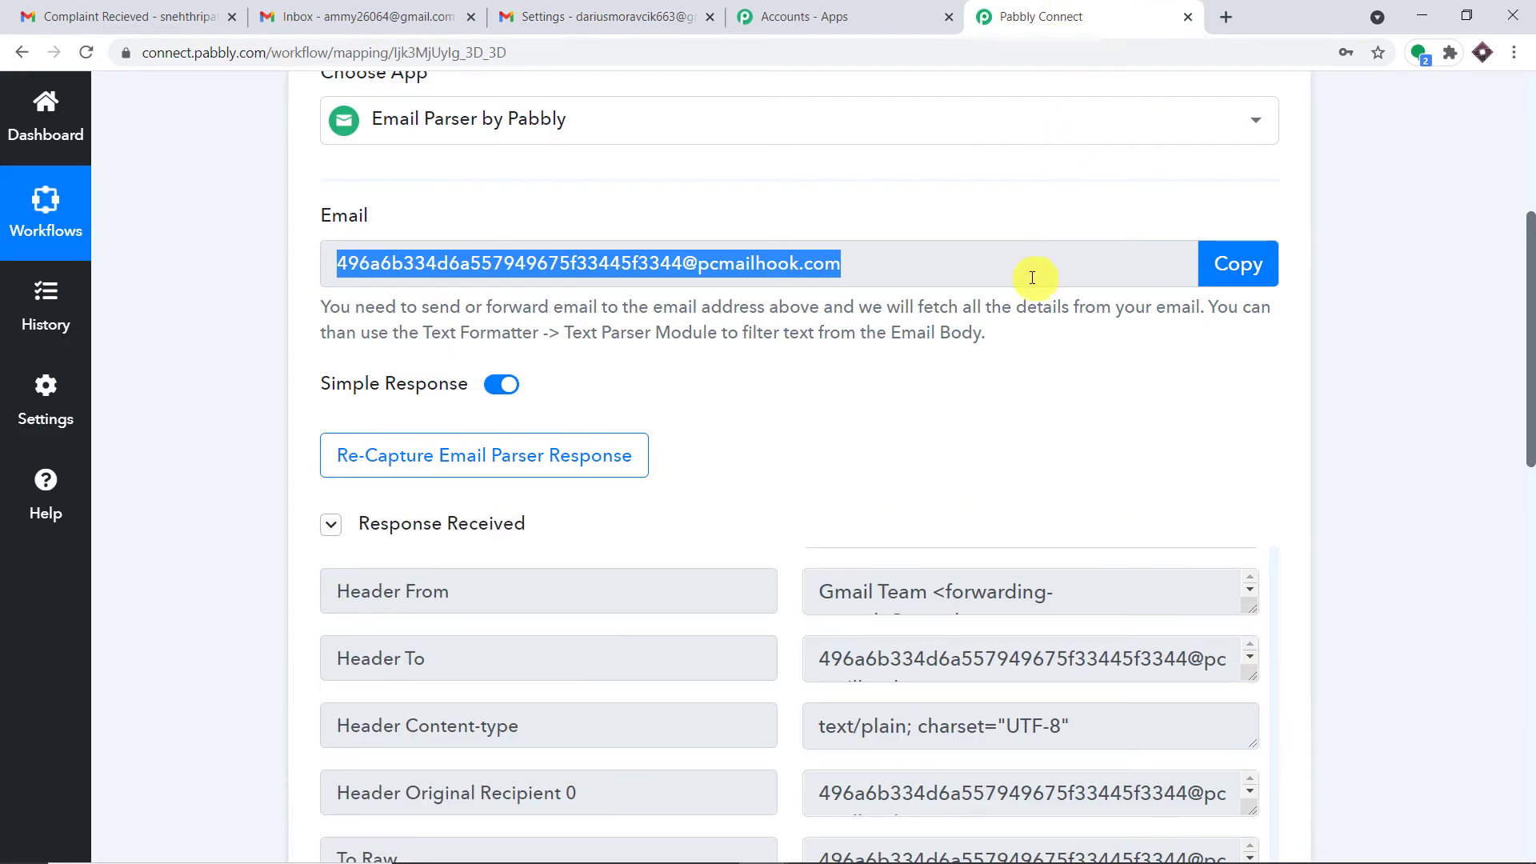
scroll(1313, 384, down, 10)
scroll(1235, 360, down, 1)
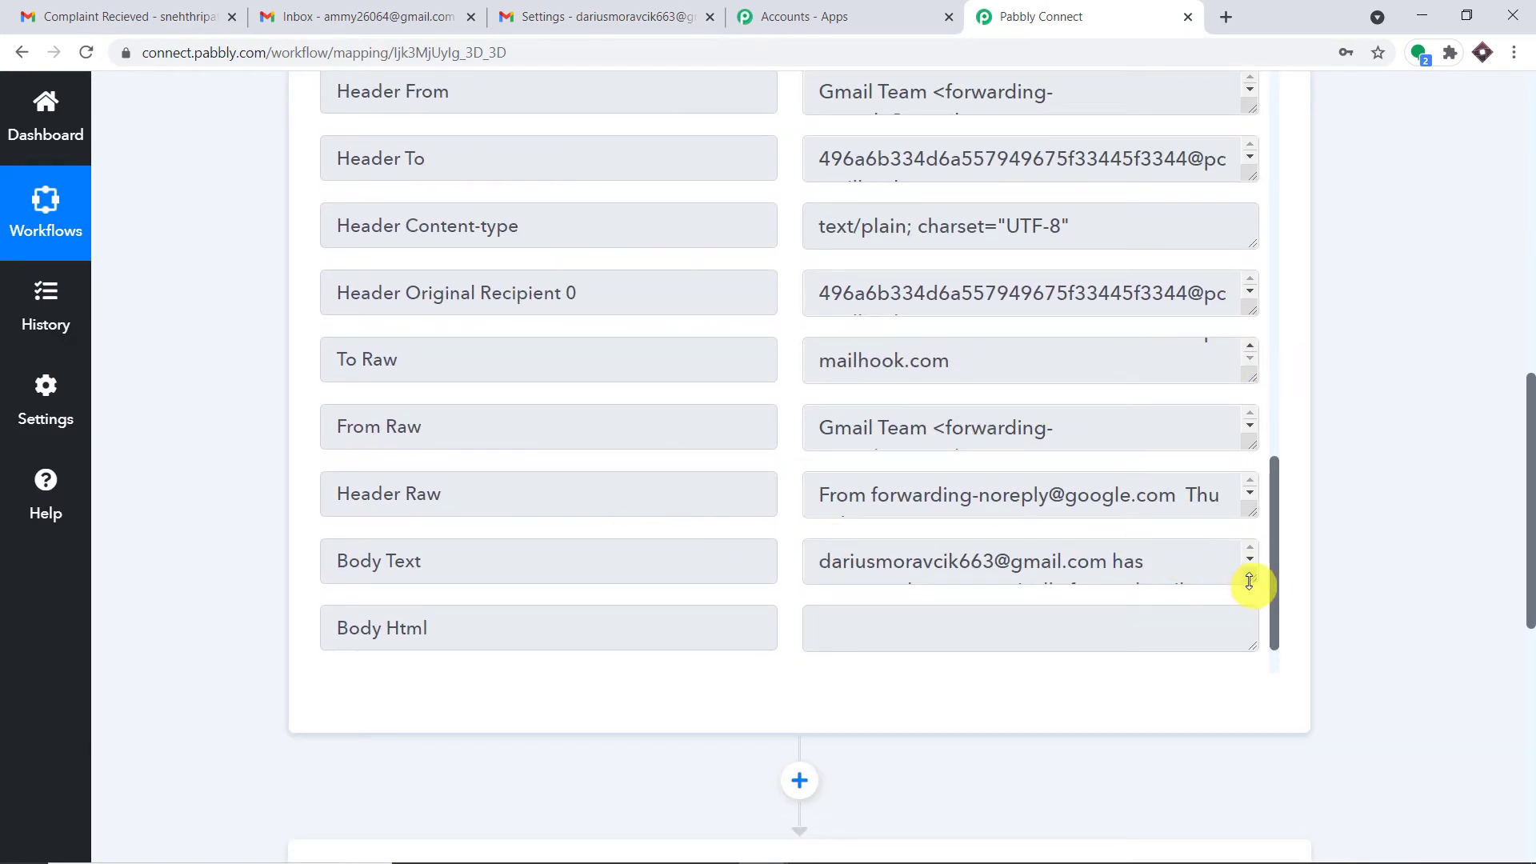
drag(1251, 576, 1245, 673)
scroll(1099, 424, down, 1)
scroll(1099, 424, down, 2)
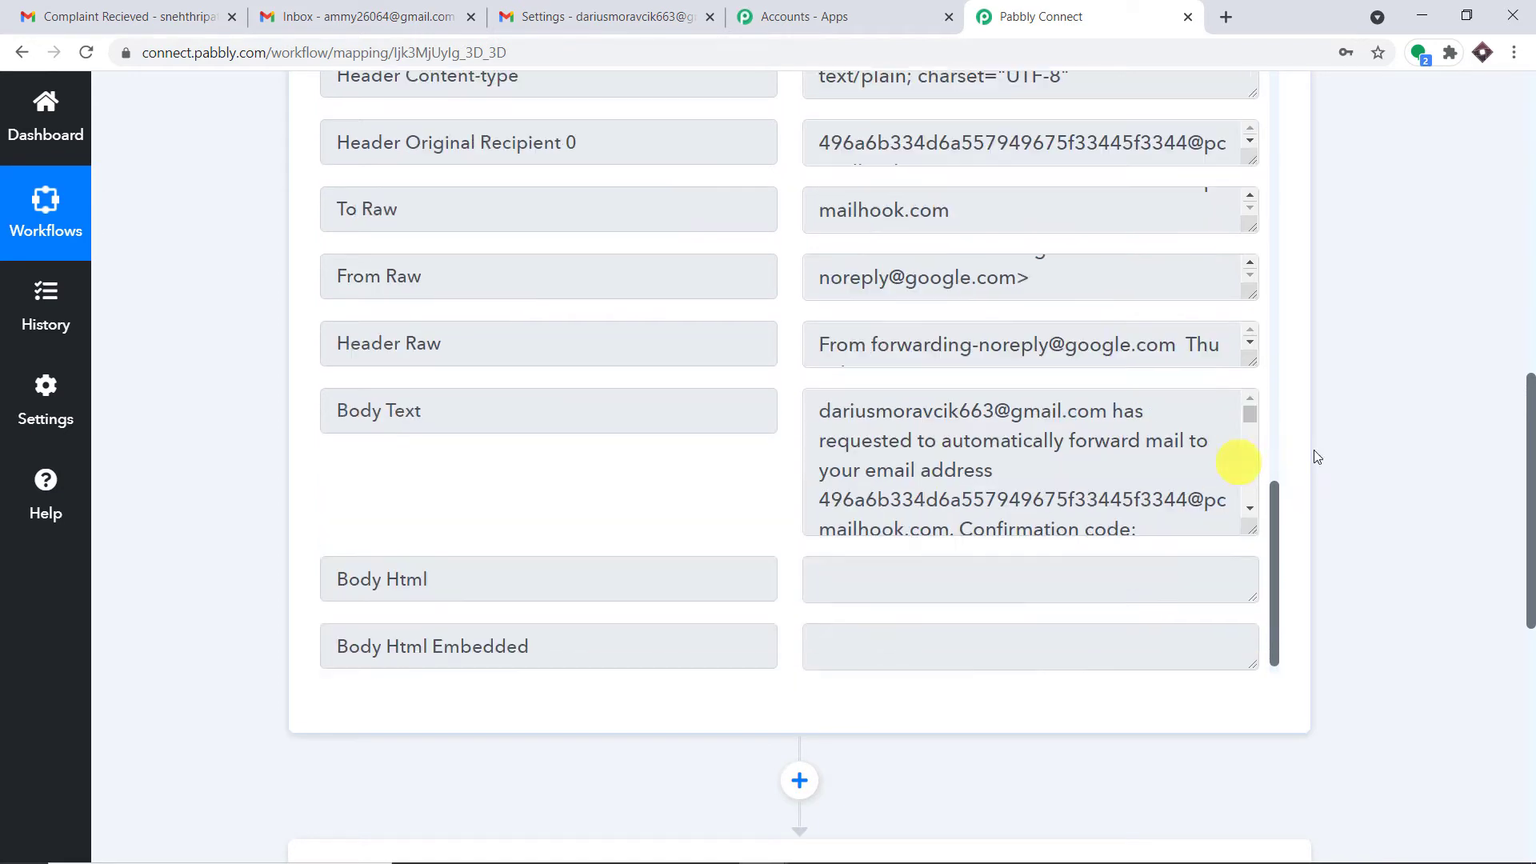
scroll(1072, 436, down, 2)
scroll(1072, 419, down, 1)
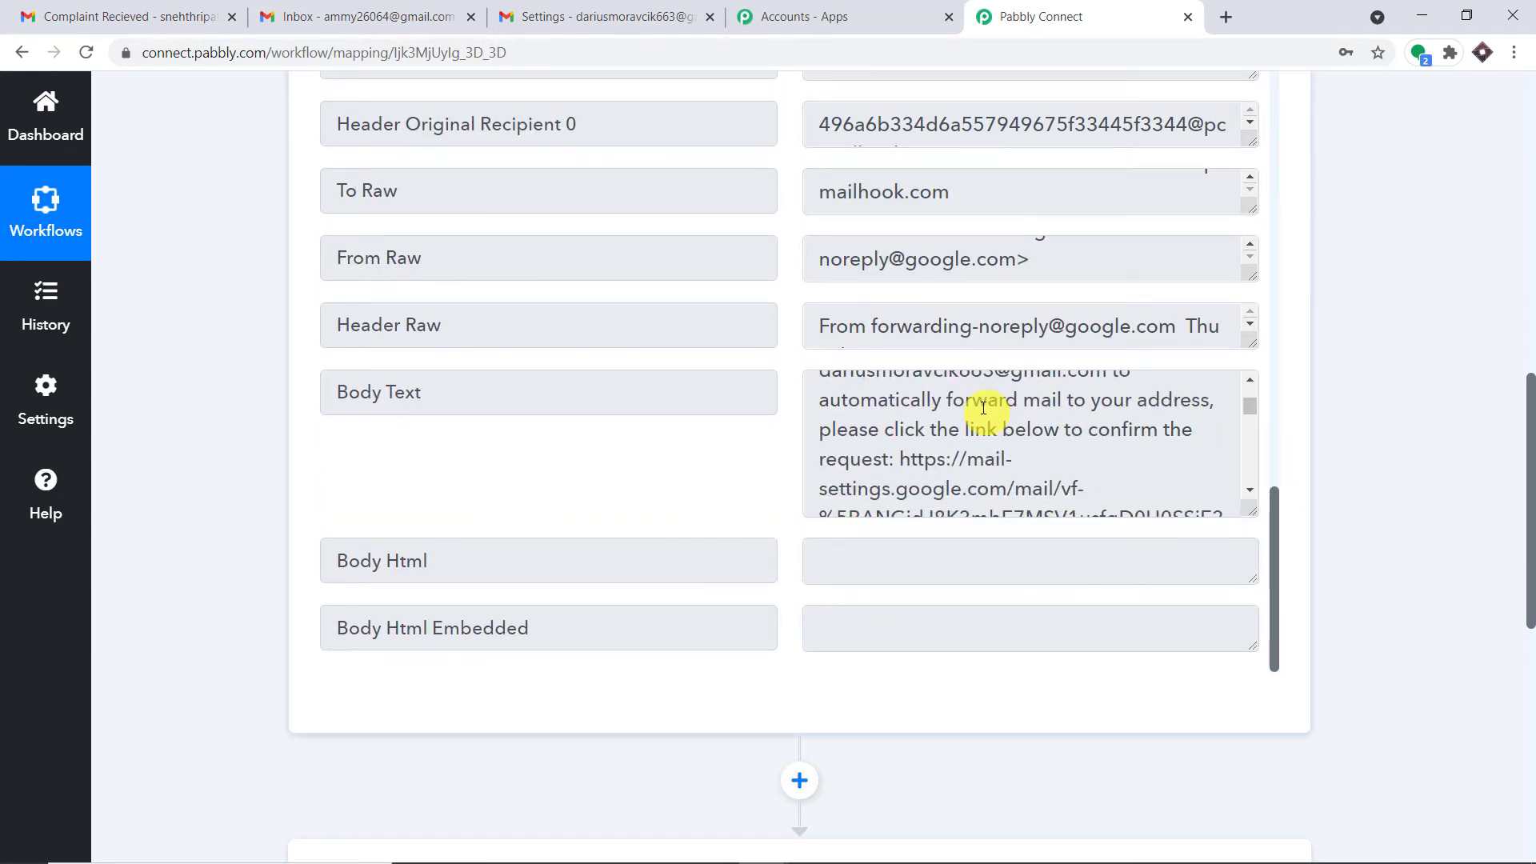
scroll(973, 411, up, 2)
drag(927, 429, 818, 440)
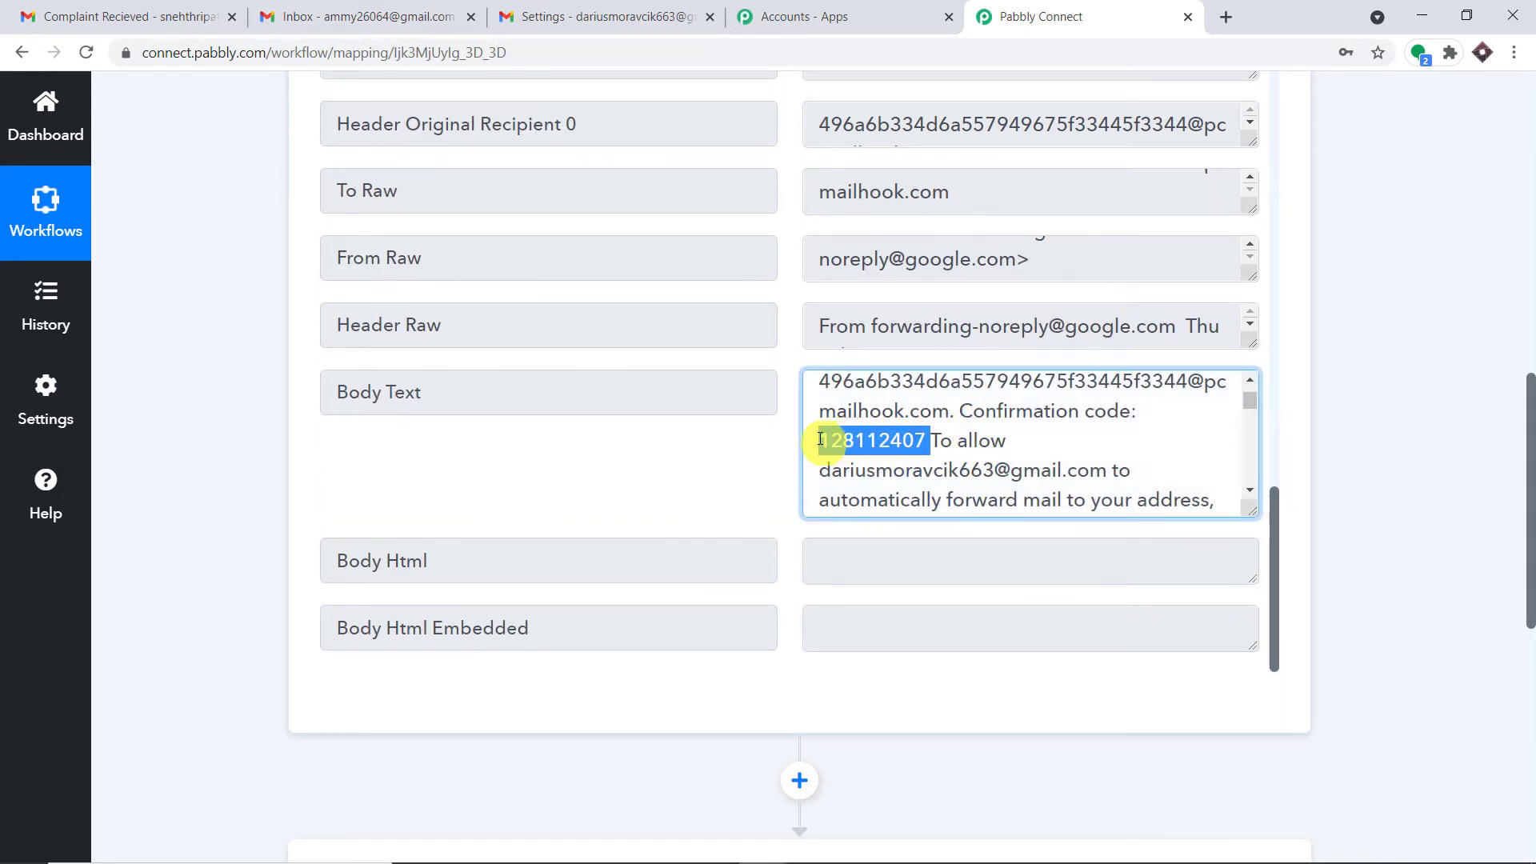
right_click(880, 440)
click(912, 450)
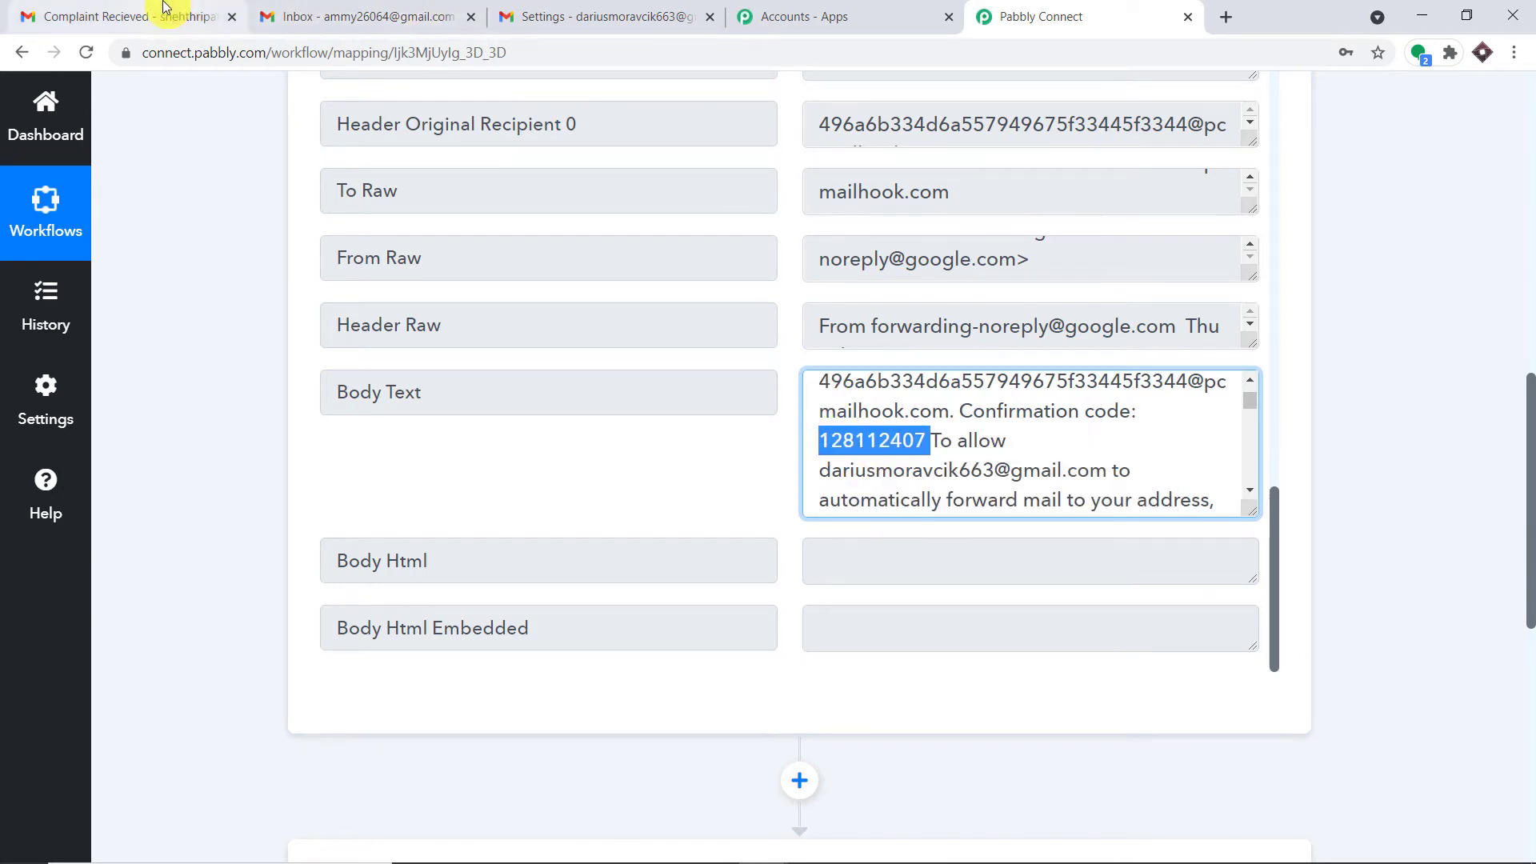
- Return to Gmail's forwarding settings and verify the parser address with the copied confirmation code
click(596, 16)
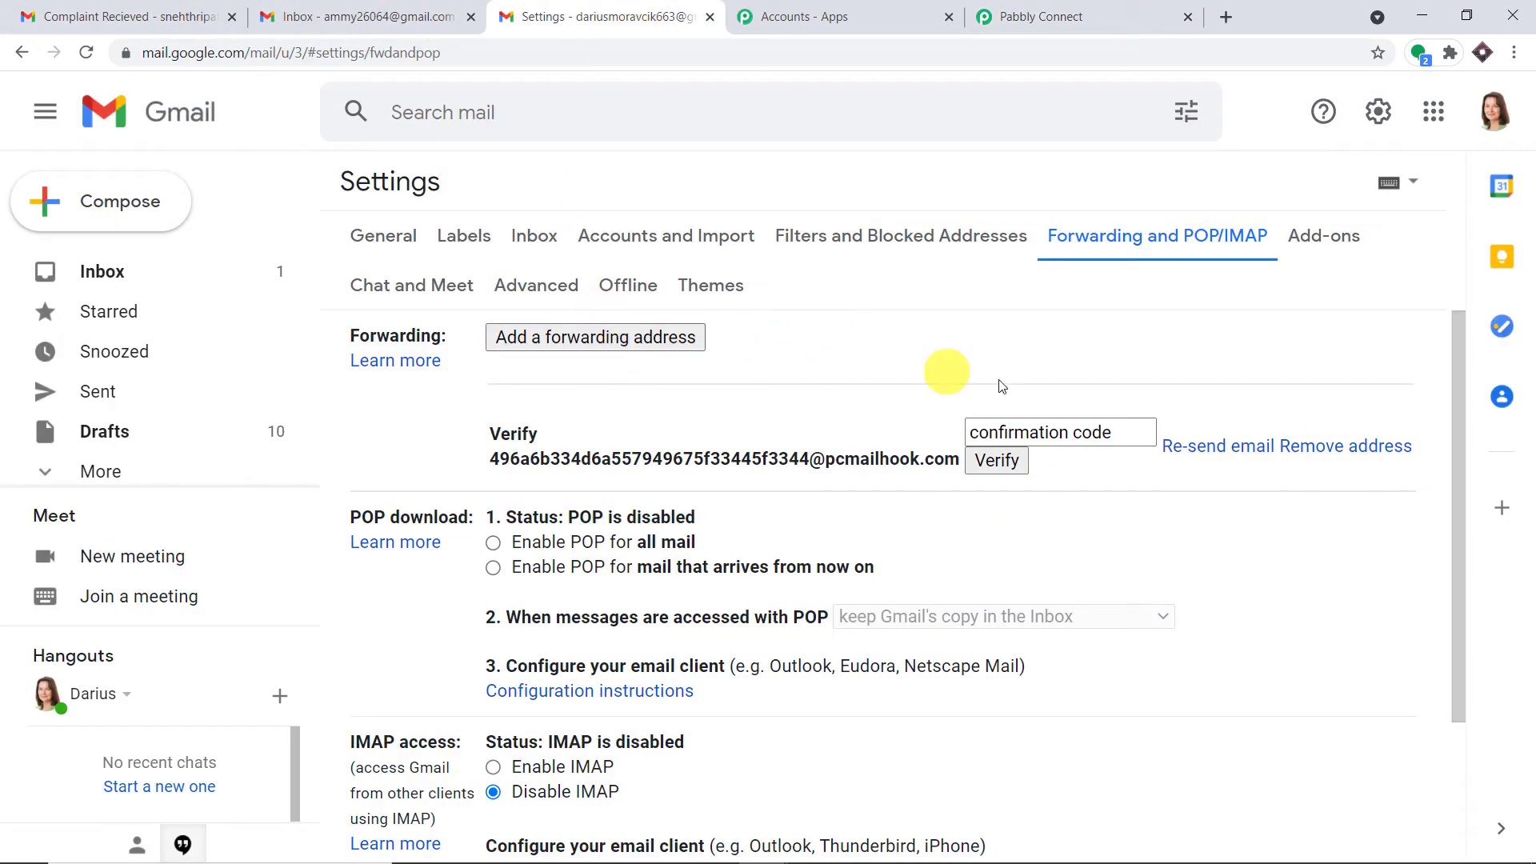
right_click(1031, 430)
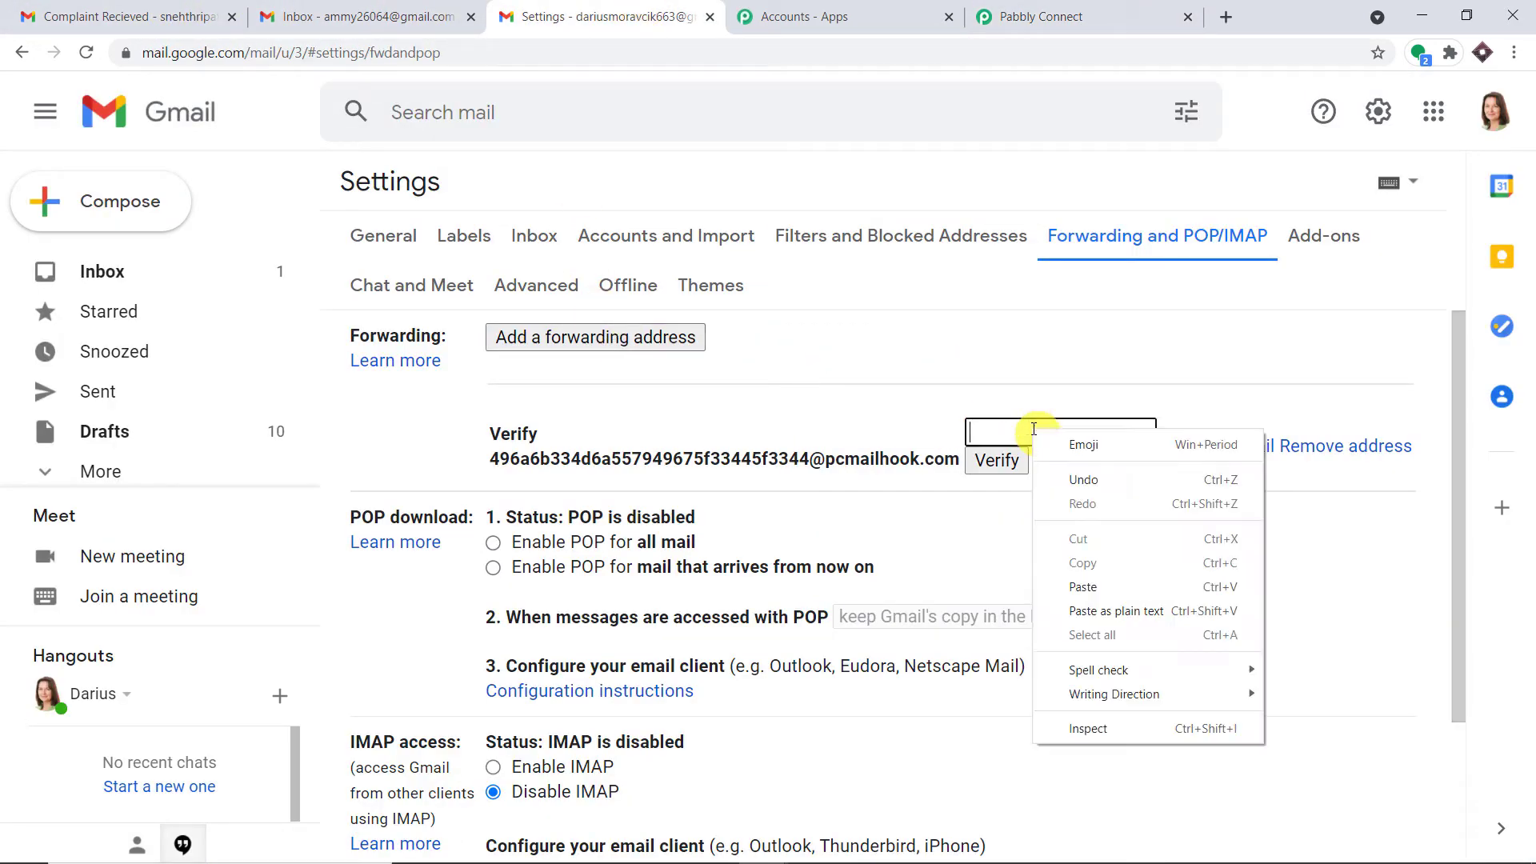
click(1083, 587)
click(992, 458)
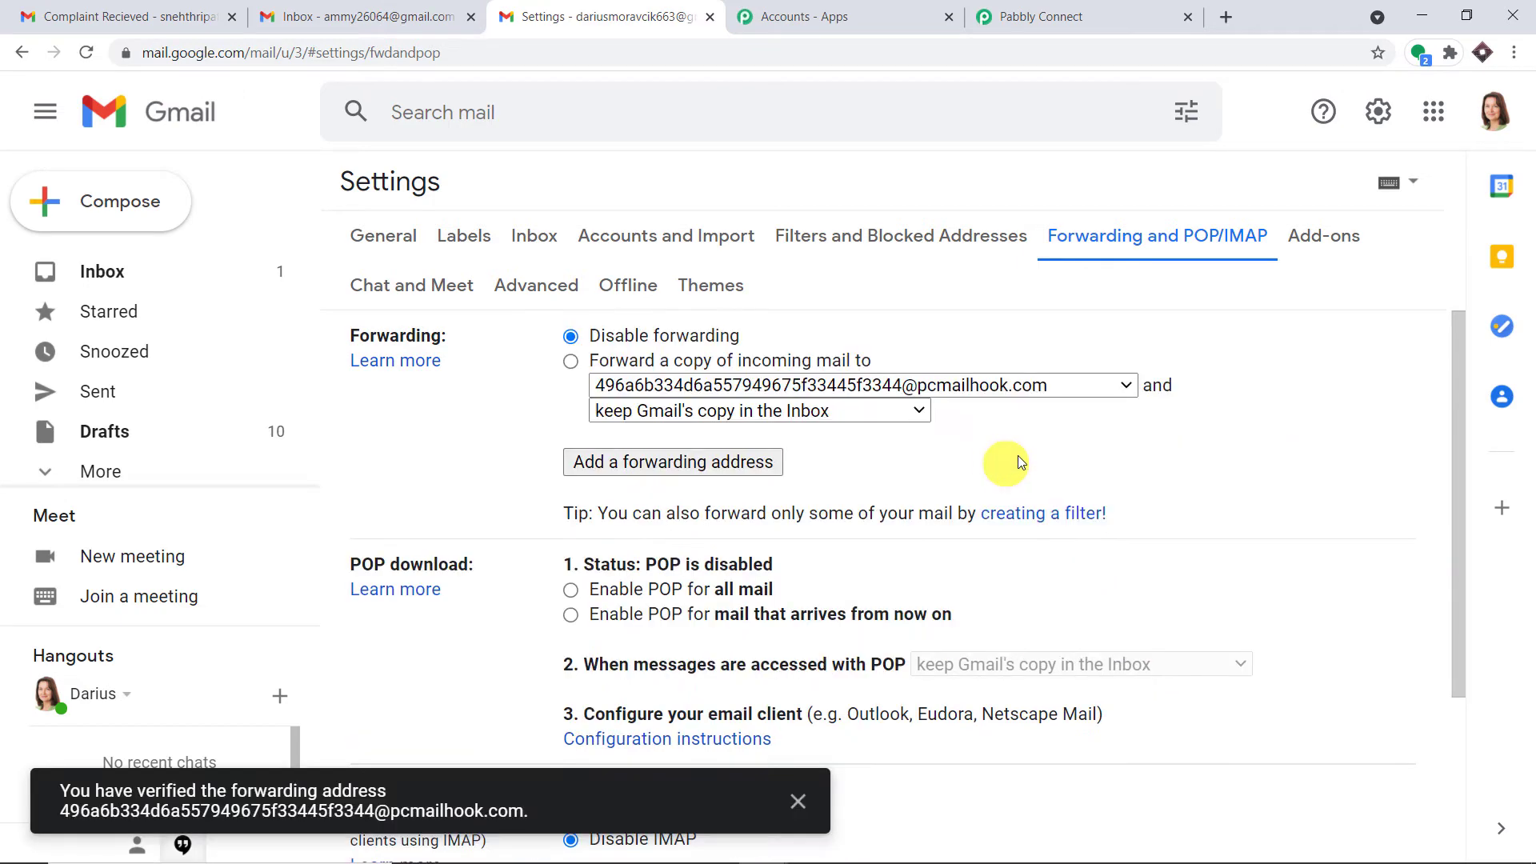
- Enable forwarding a copy of incoming mail to the parser address, keeping Gmail's copy in the Inbox, and save the changes
click(571, 360)
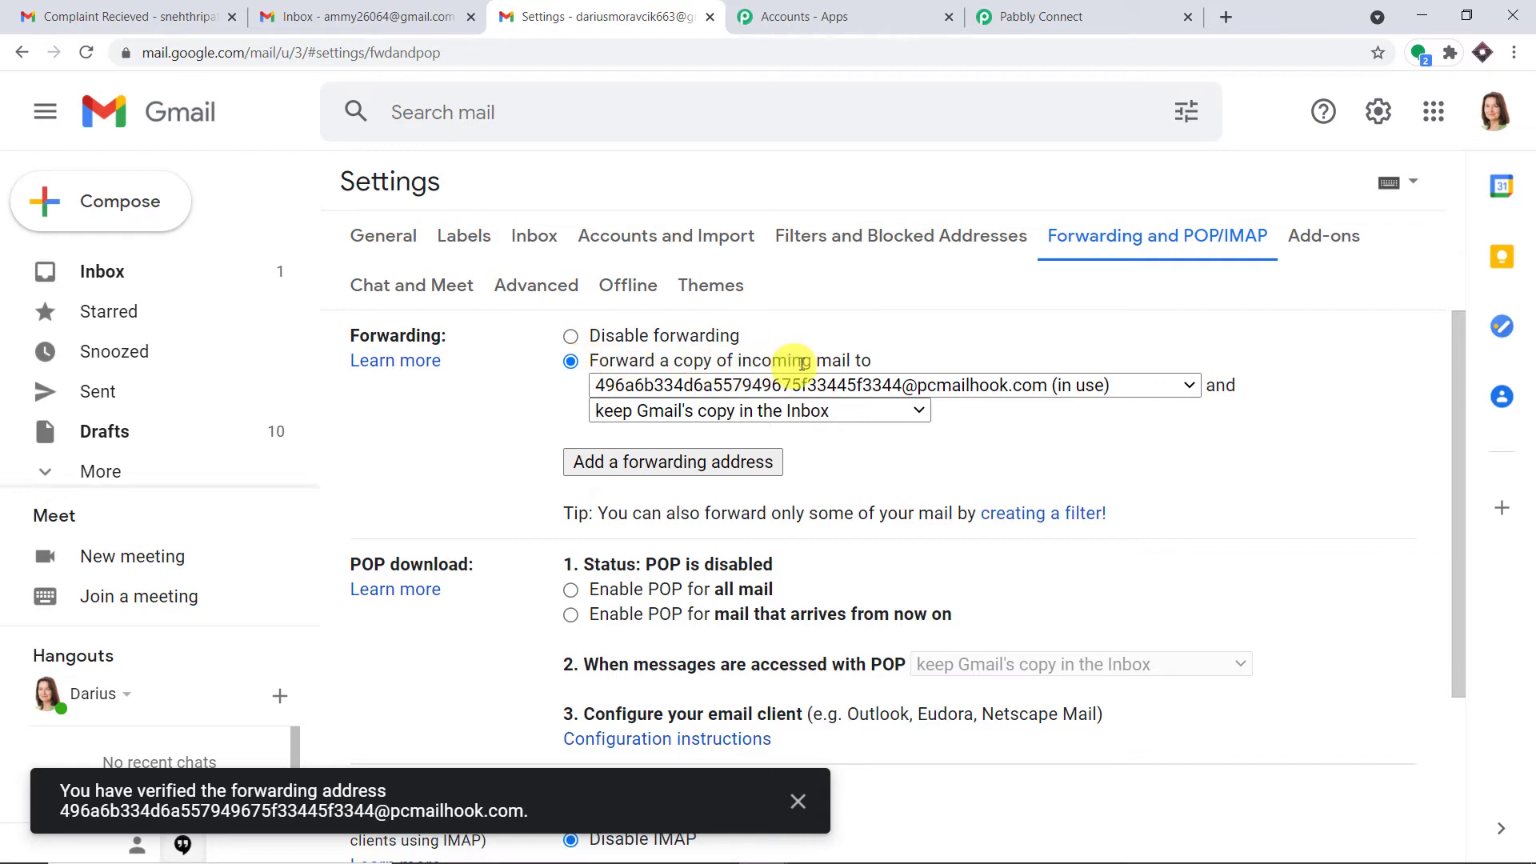
scroll(1423, 599, down, 3)
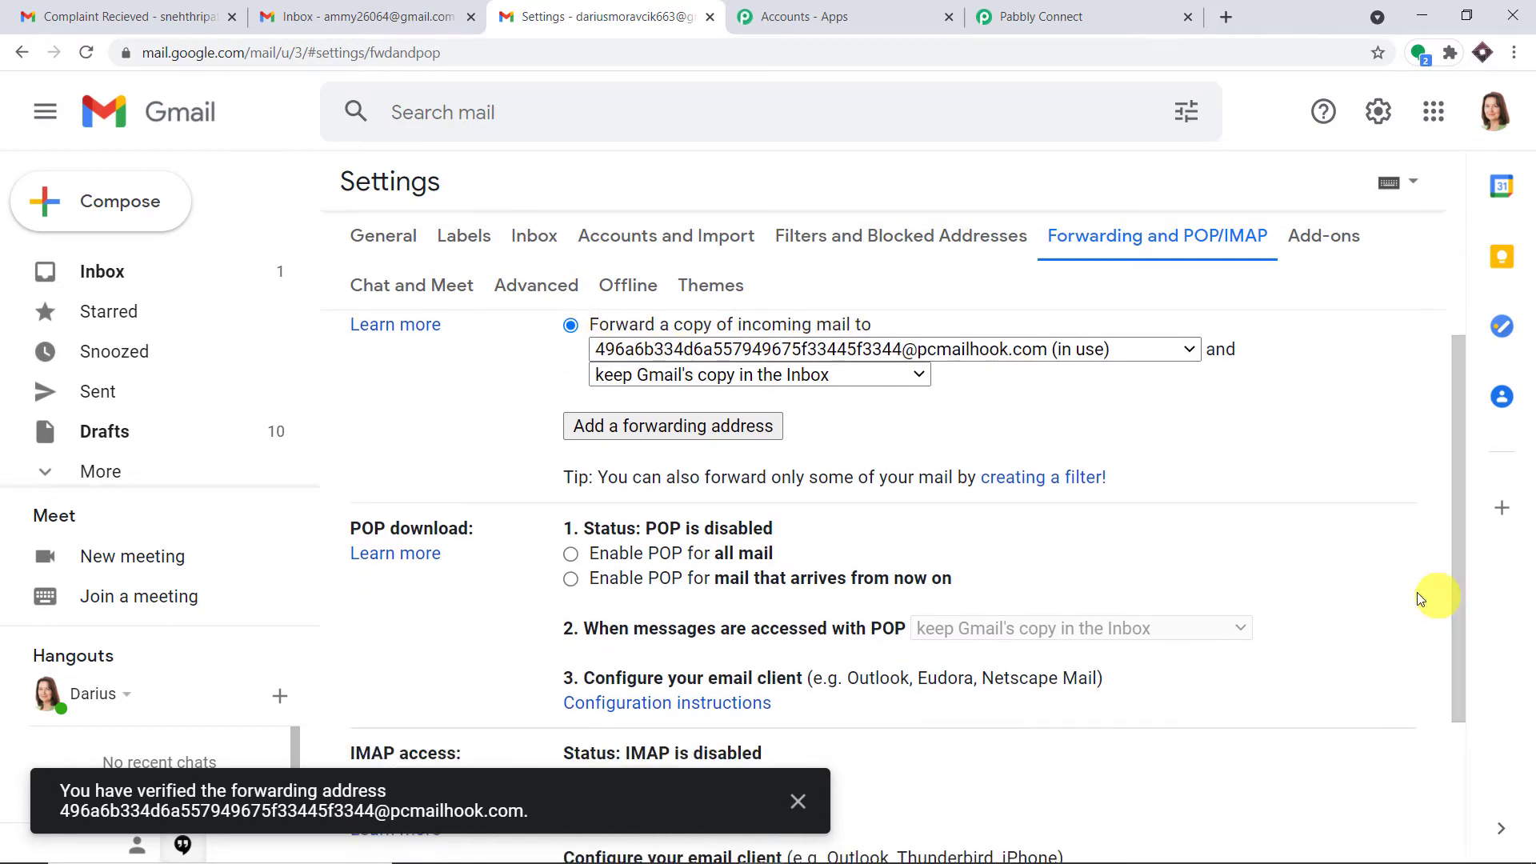
click(856, 736)
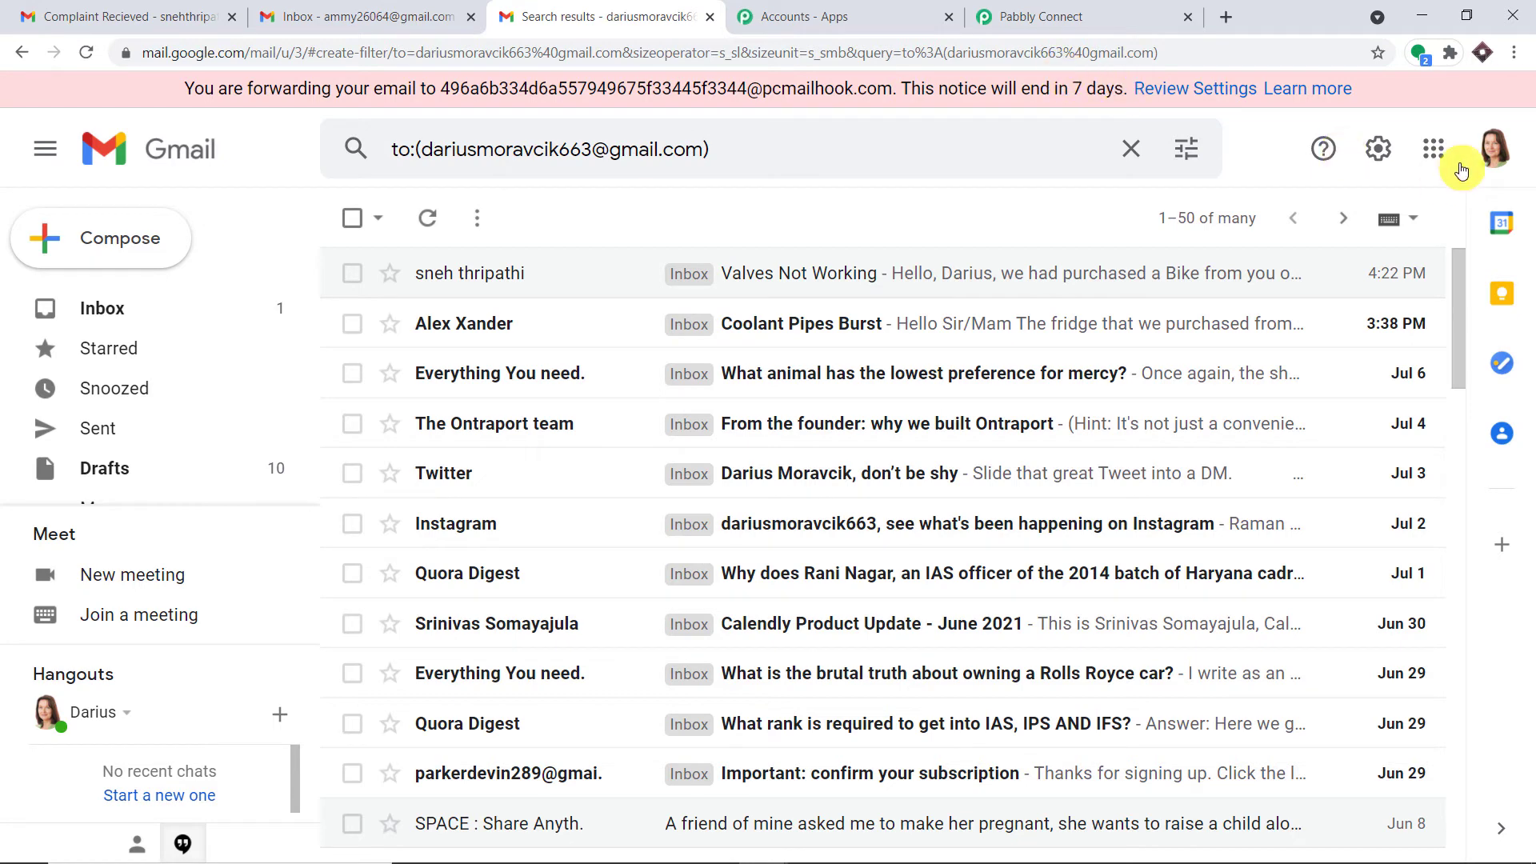
- Check the receiving Gmail account's address against the forwarding notice, and switch back to Pabbly Connect
click(1492, 148)
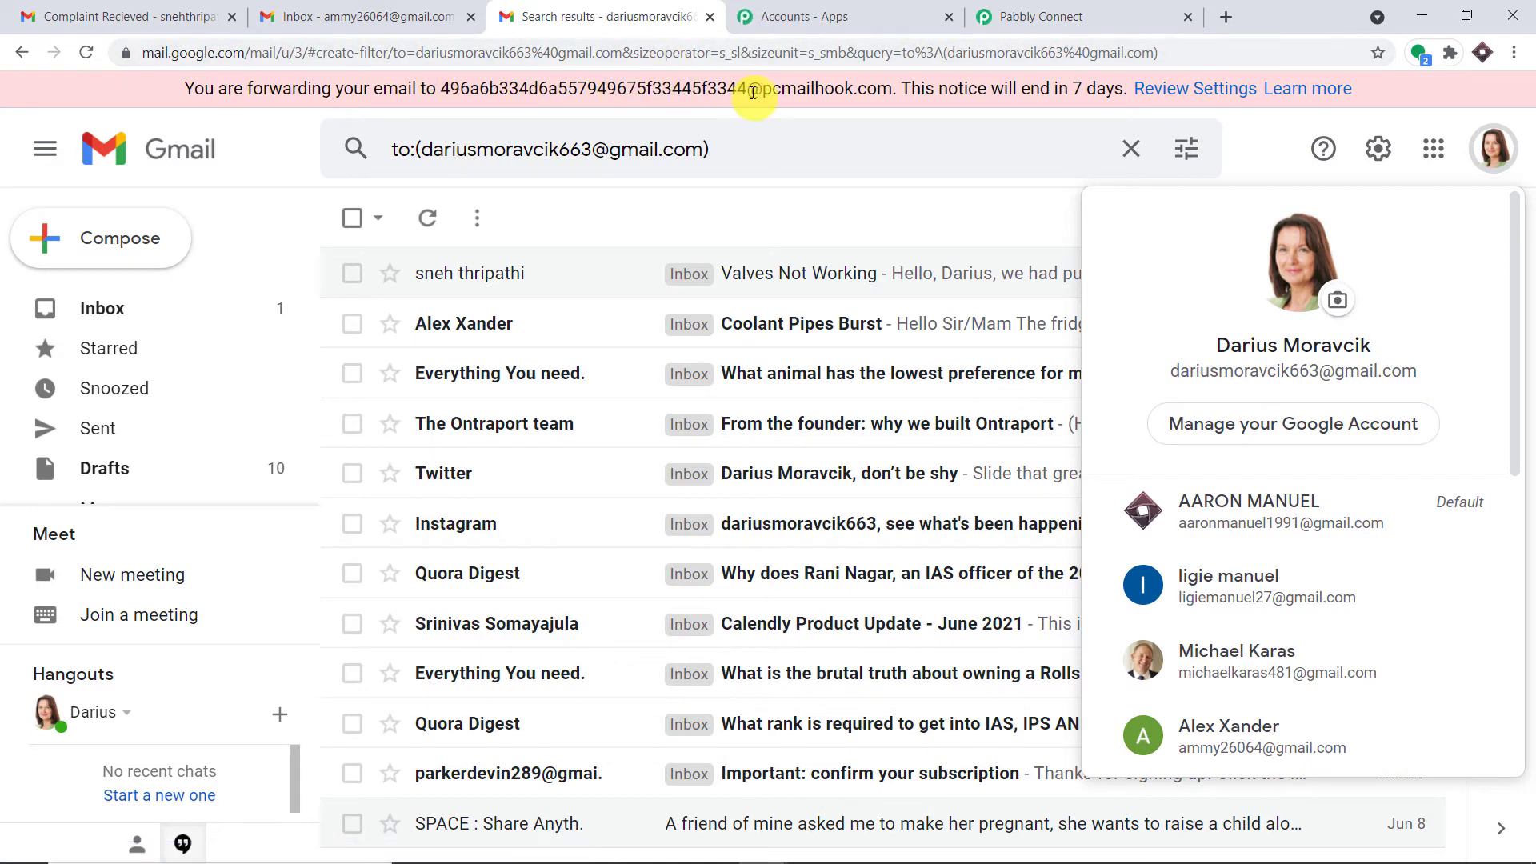
click(1031, 16)
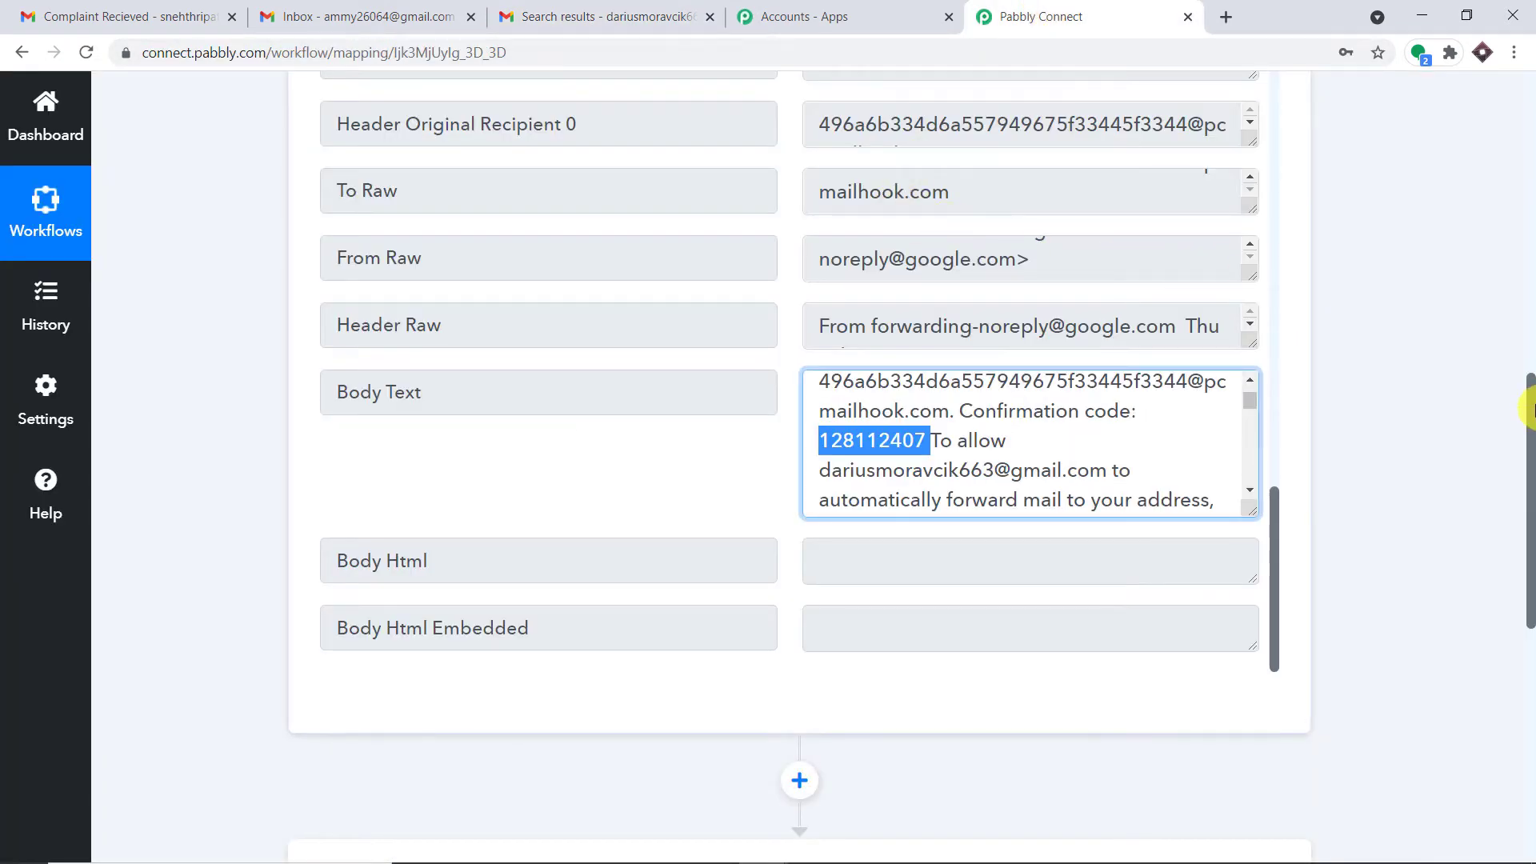
- Start recapturing the Email Parser response and confirm the recapture
scroll(612, 398, up, 5)
click(566, 411)
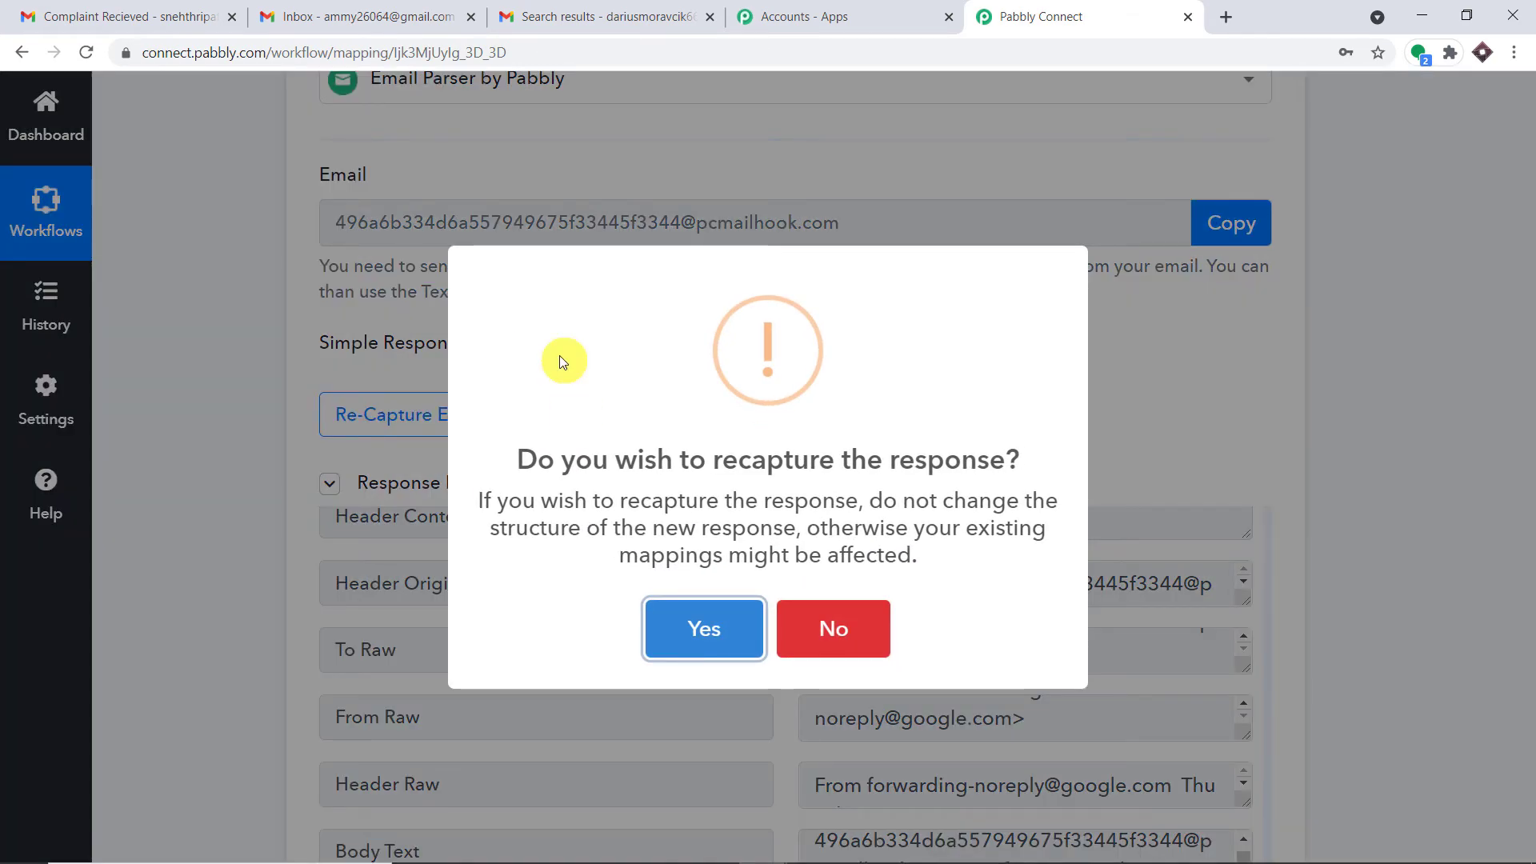
click(706, 631)
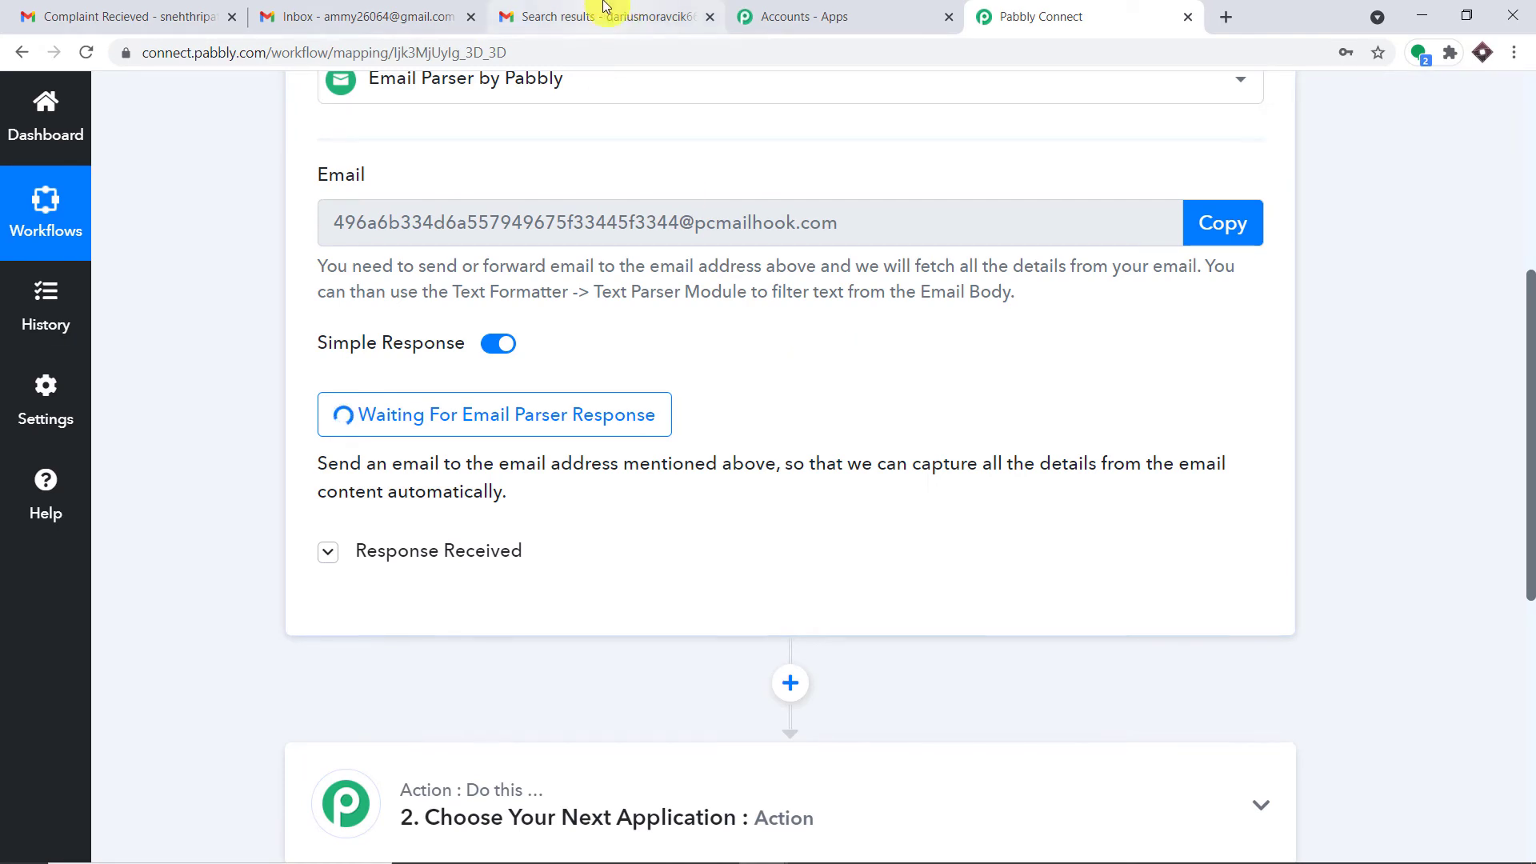
- Switch to the complaining customer's Gmail account and start a message to the receiving account's address with the subject "Horns Not Working"
click(387, 8)
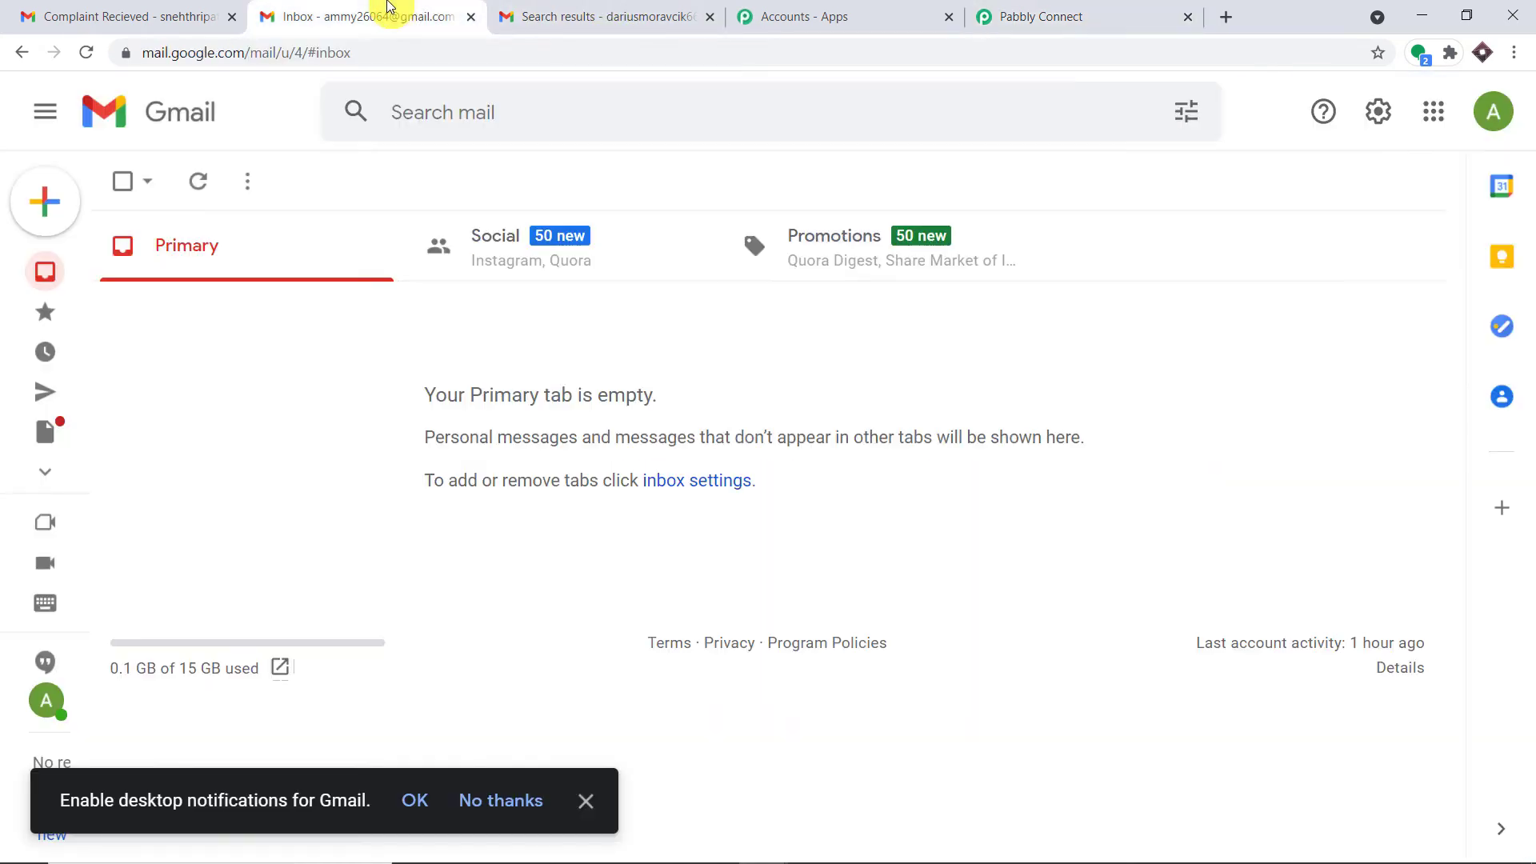
click(145, 17)
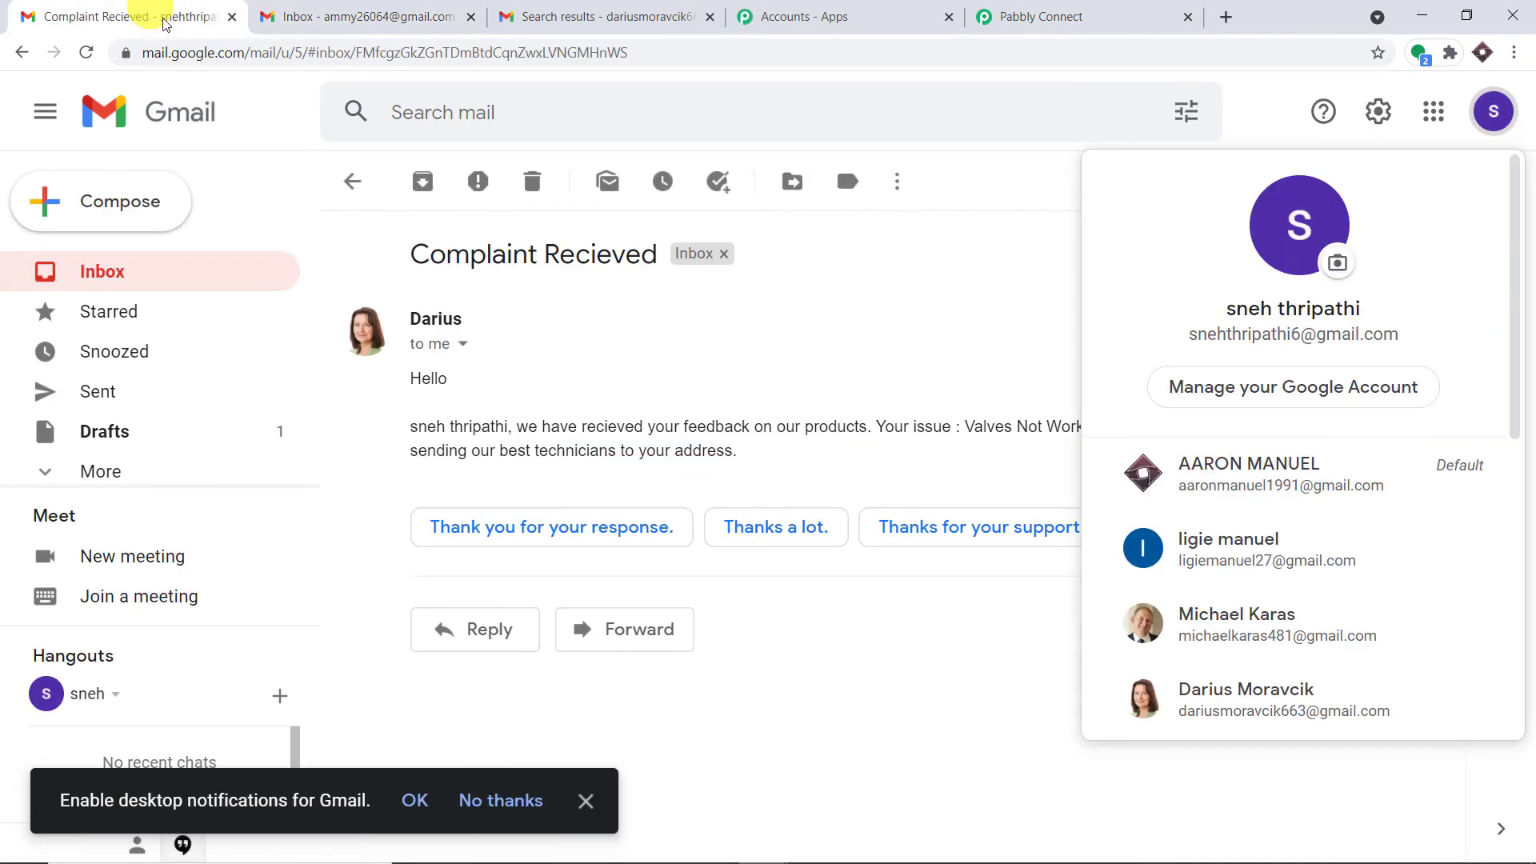
click(1012, 168)
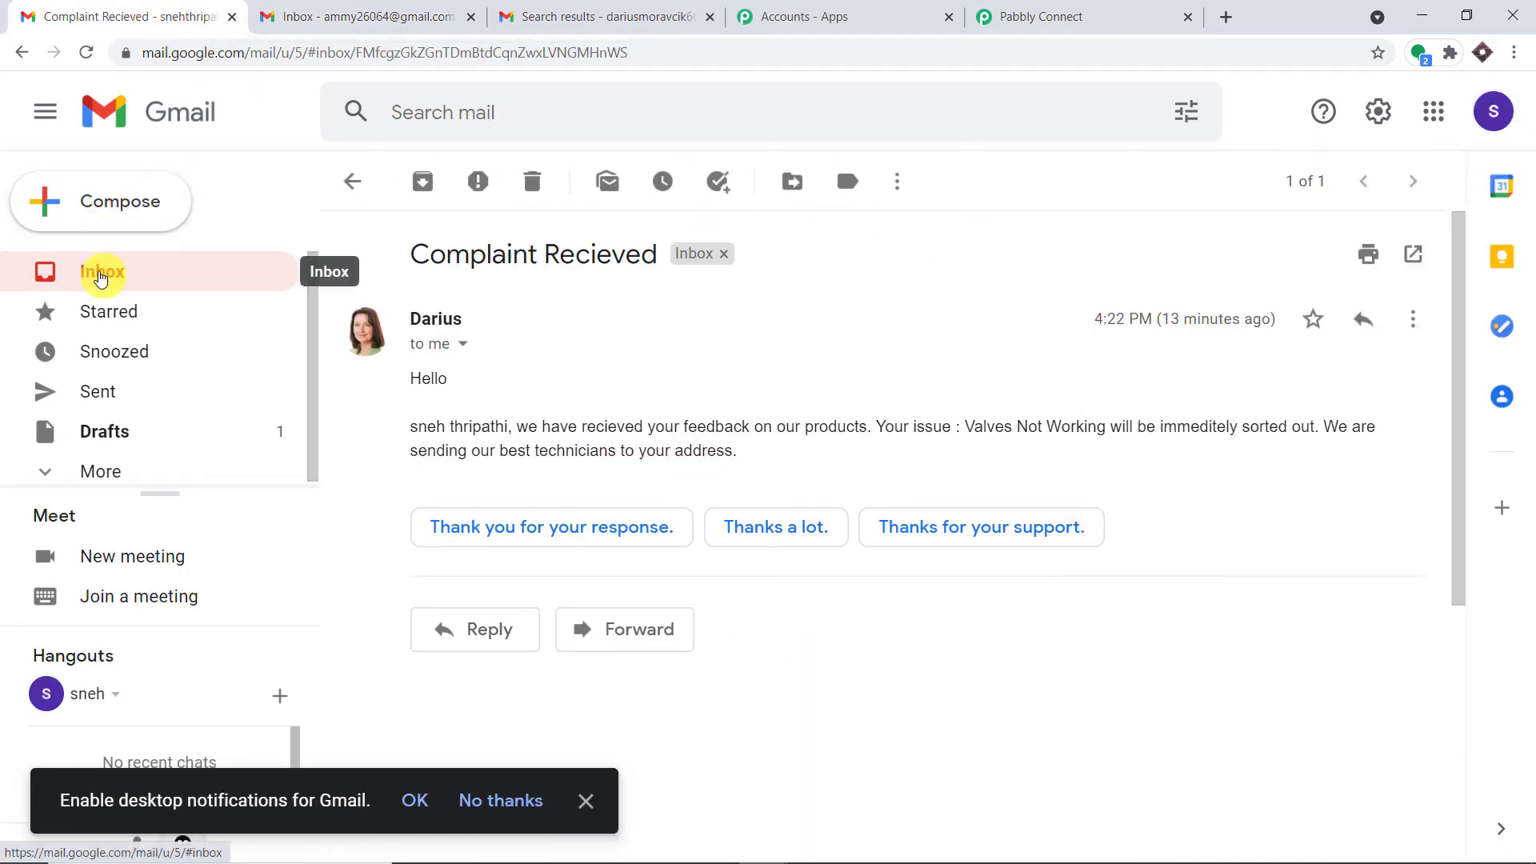
click(99, 268)
click(102, 208)
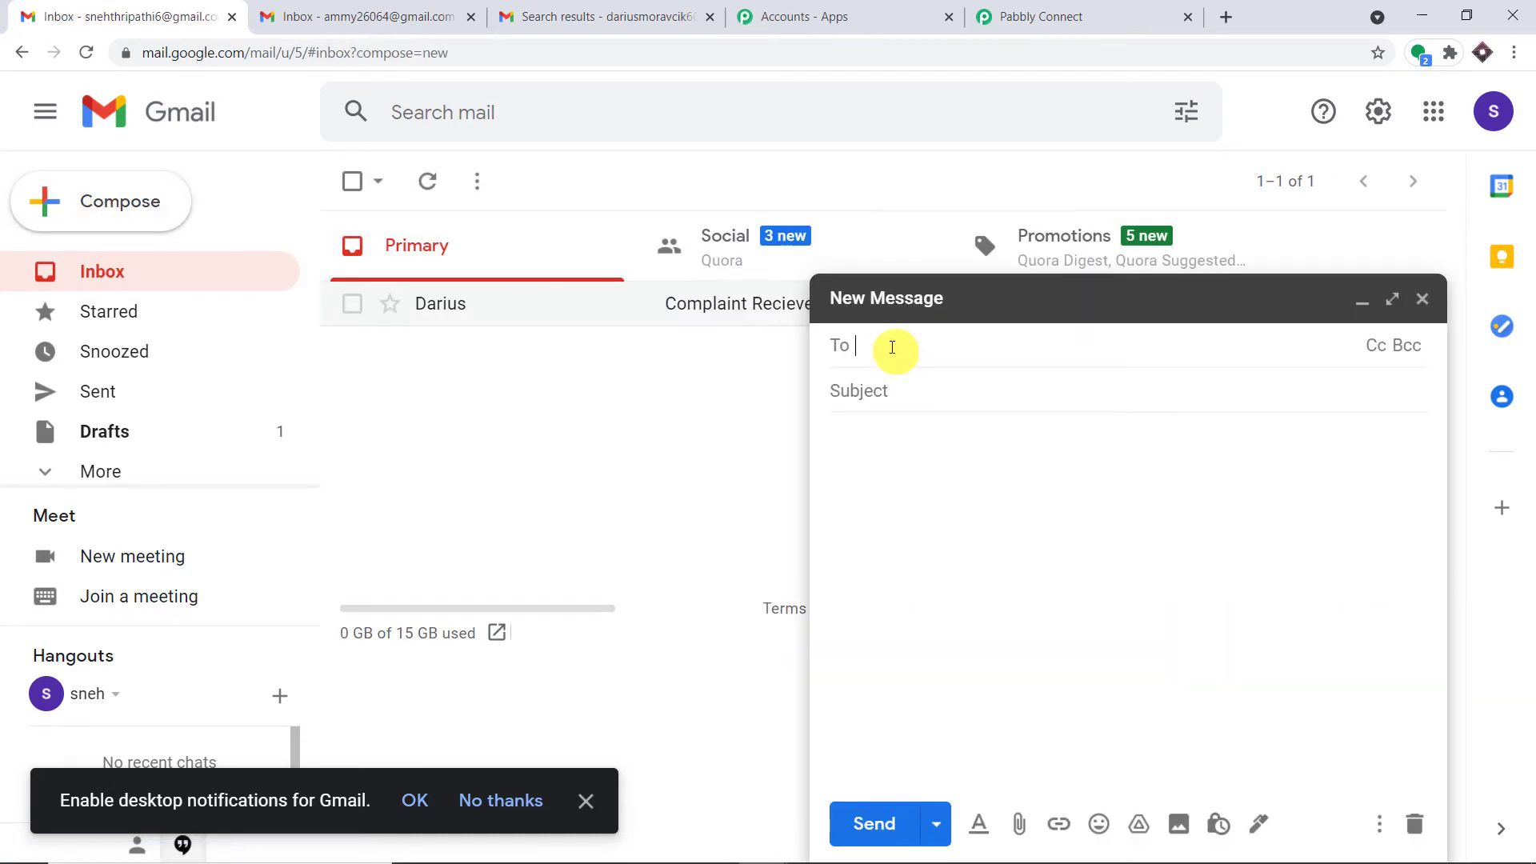
text(da)
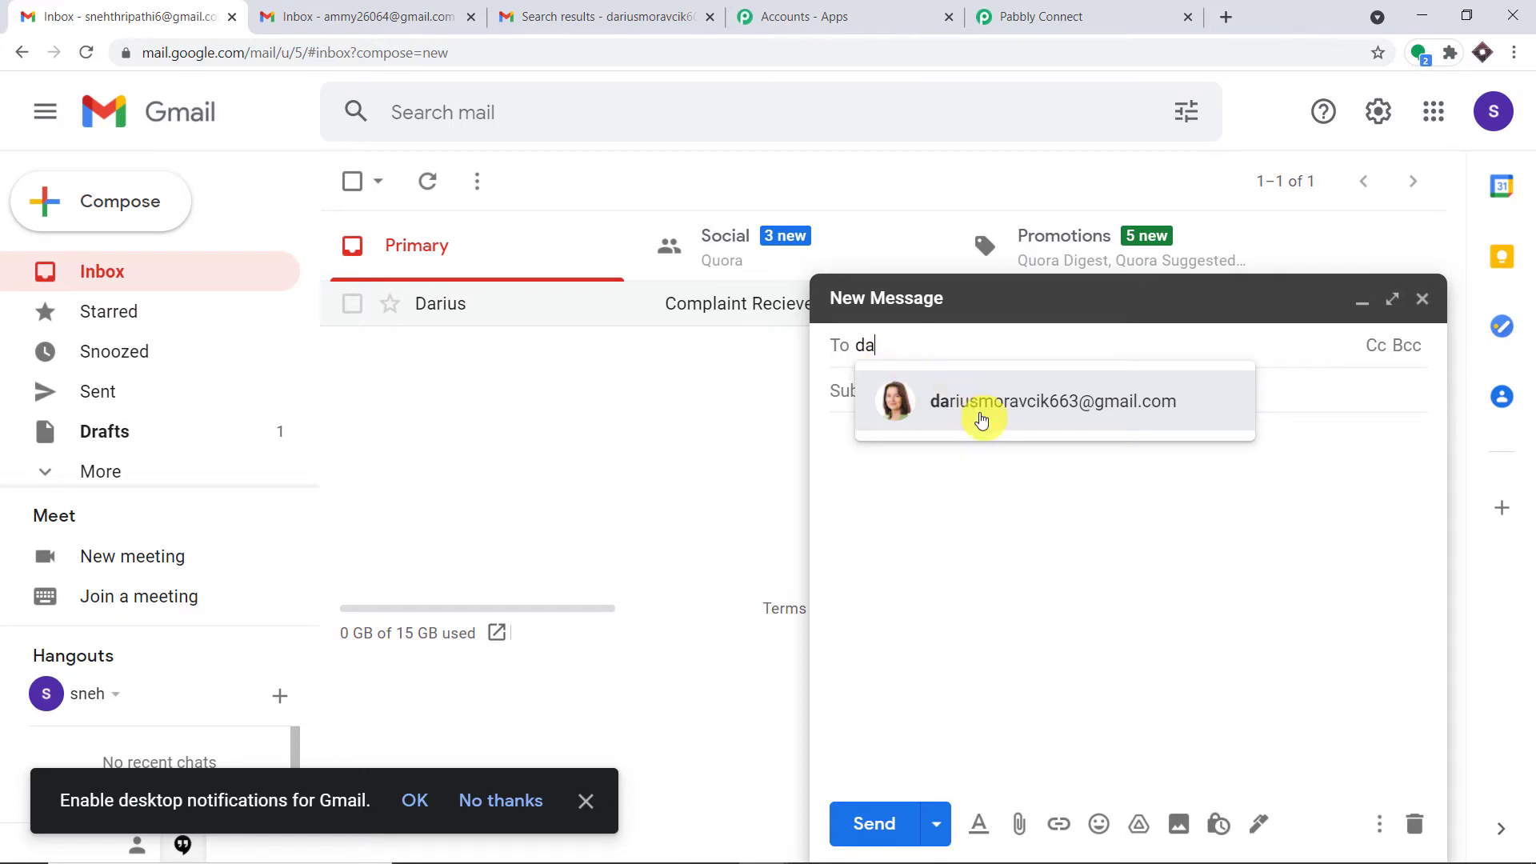
click(979, 416)
click(930, 389)
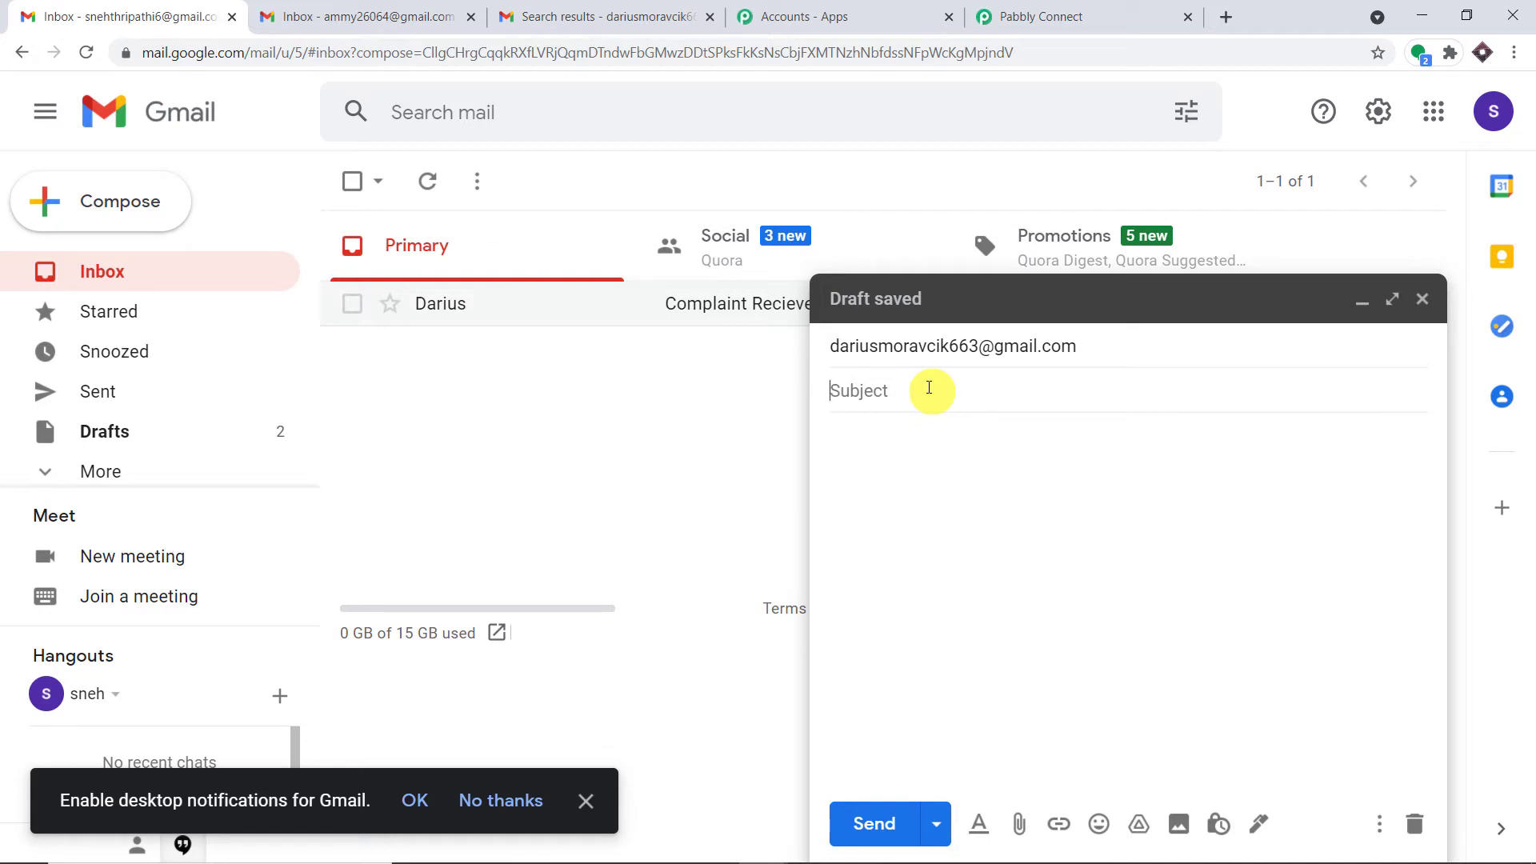
text(Horns Not Working)
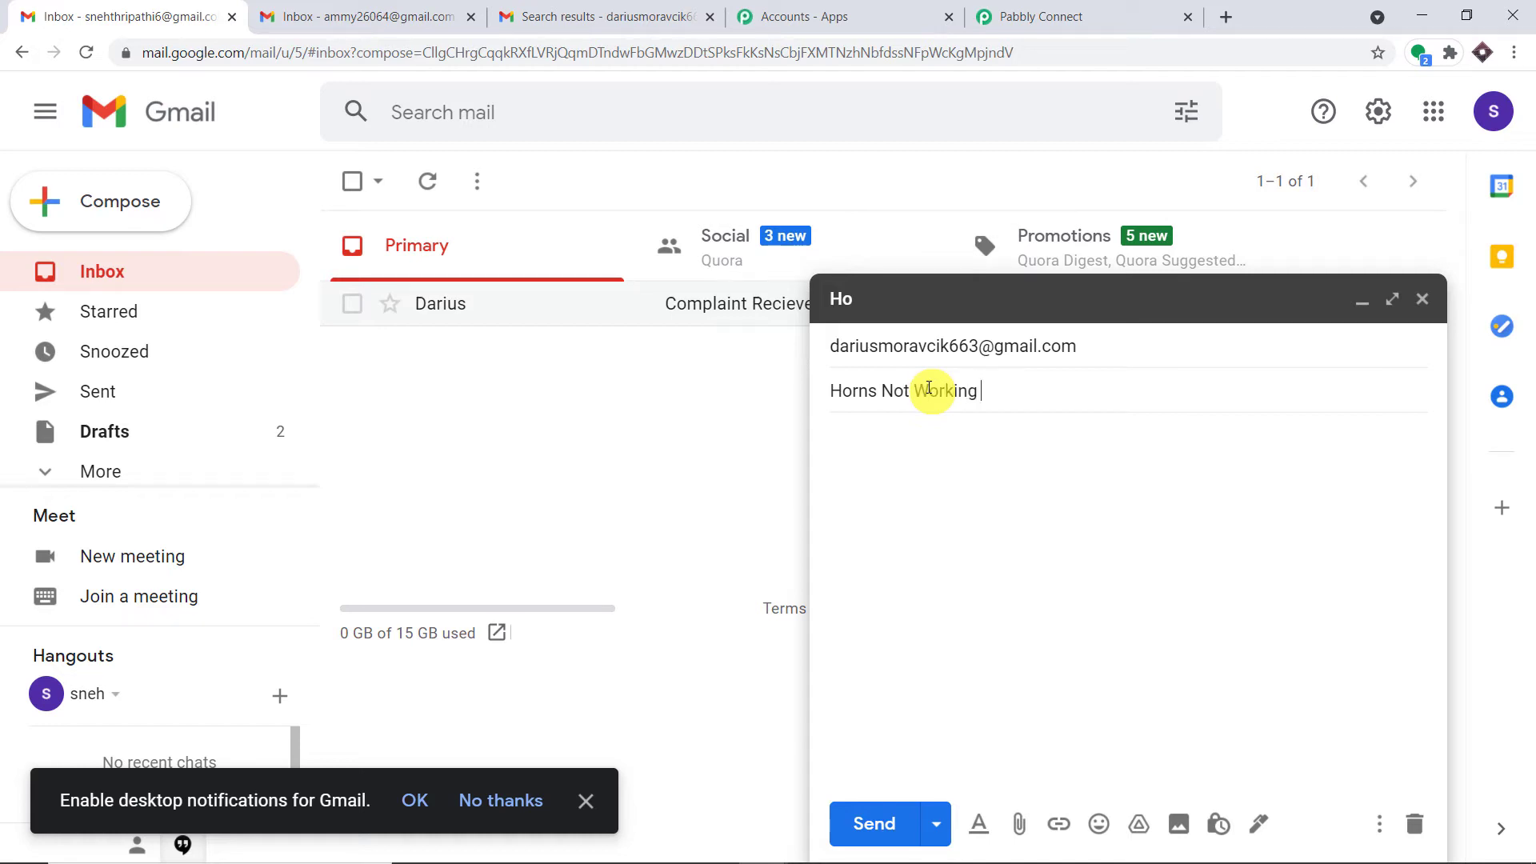
- Greet the recipient by name, write "I had recently purchased a bike from you and the horns are not blowing, a very angry customer", and send
click(956, 435)
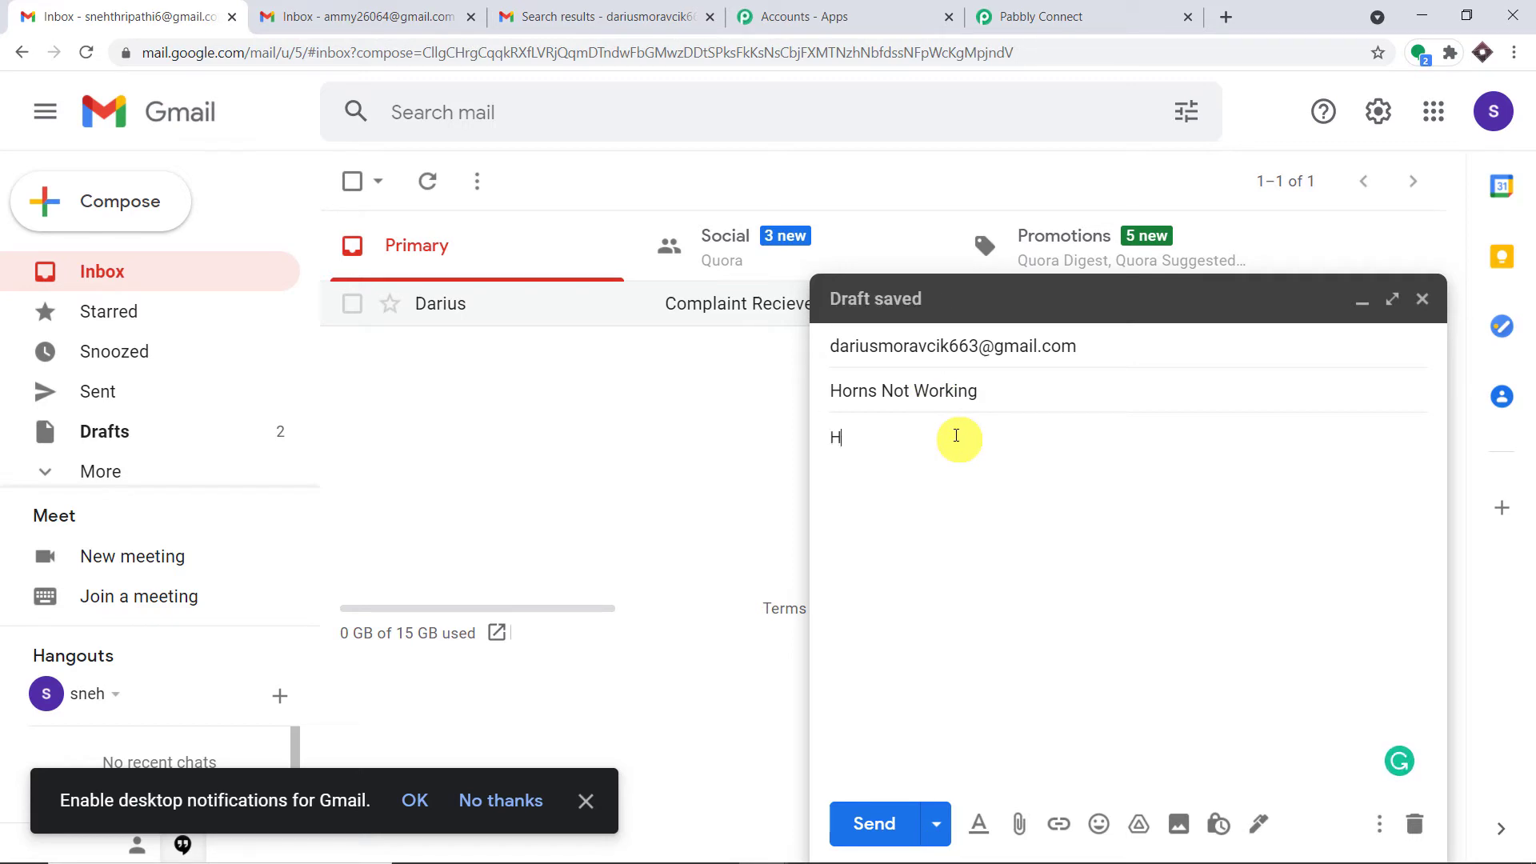
text(Hello)
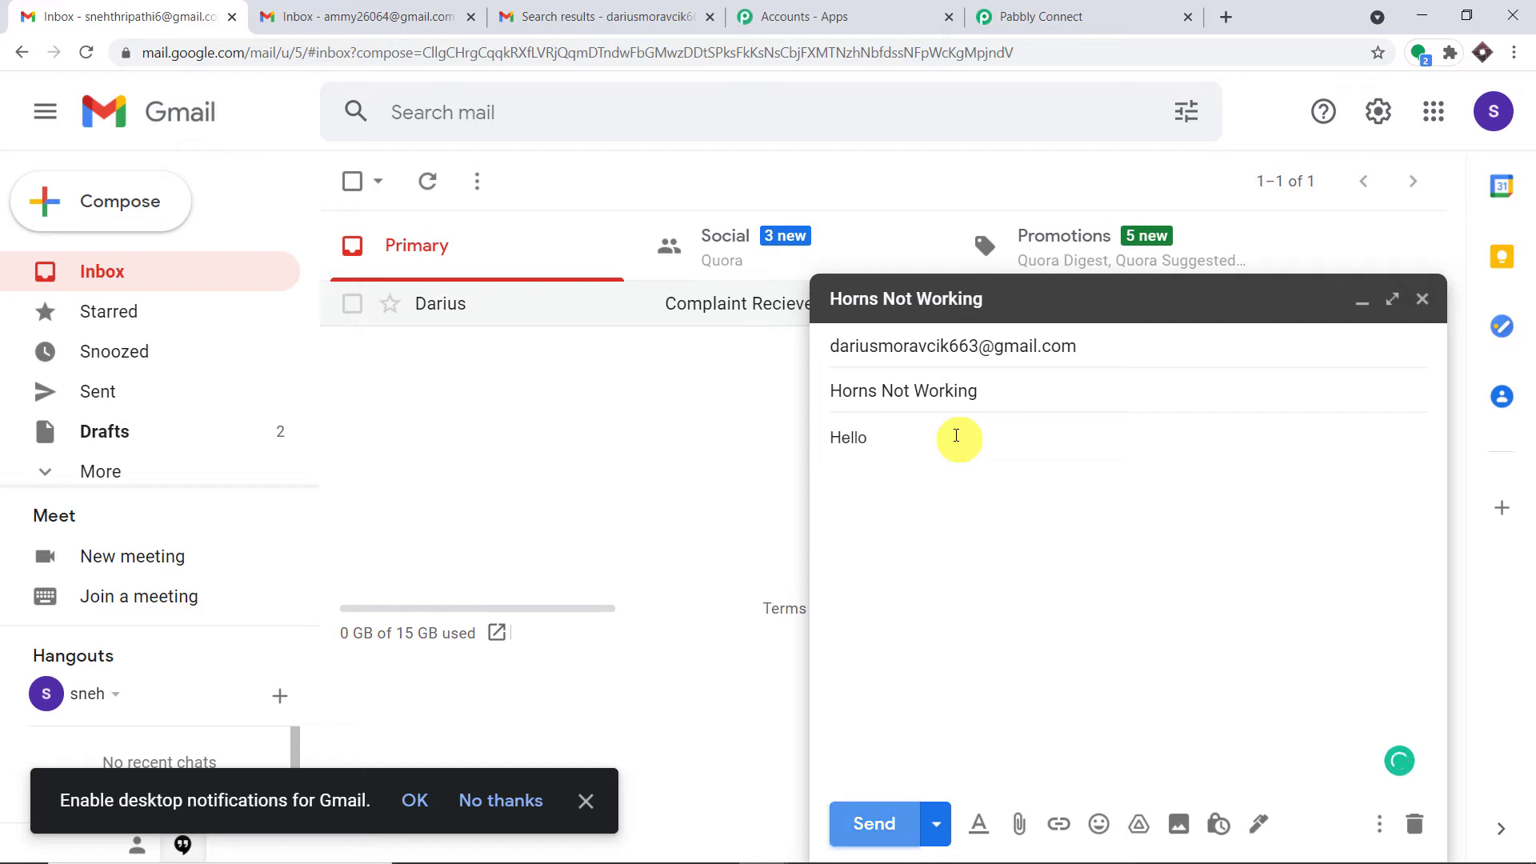
text( Darius  )
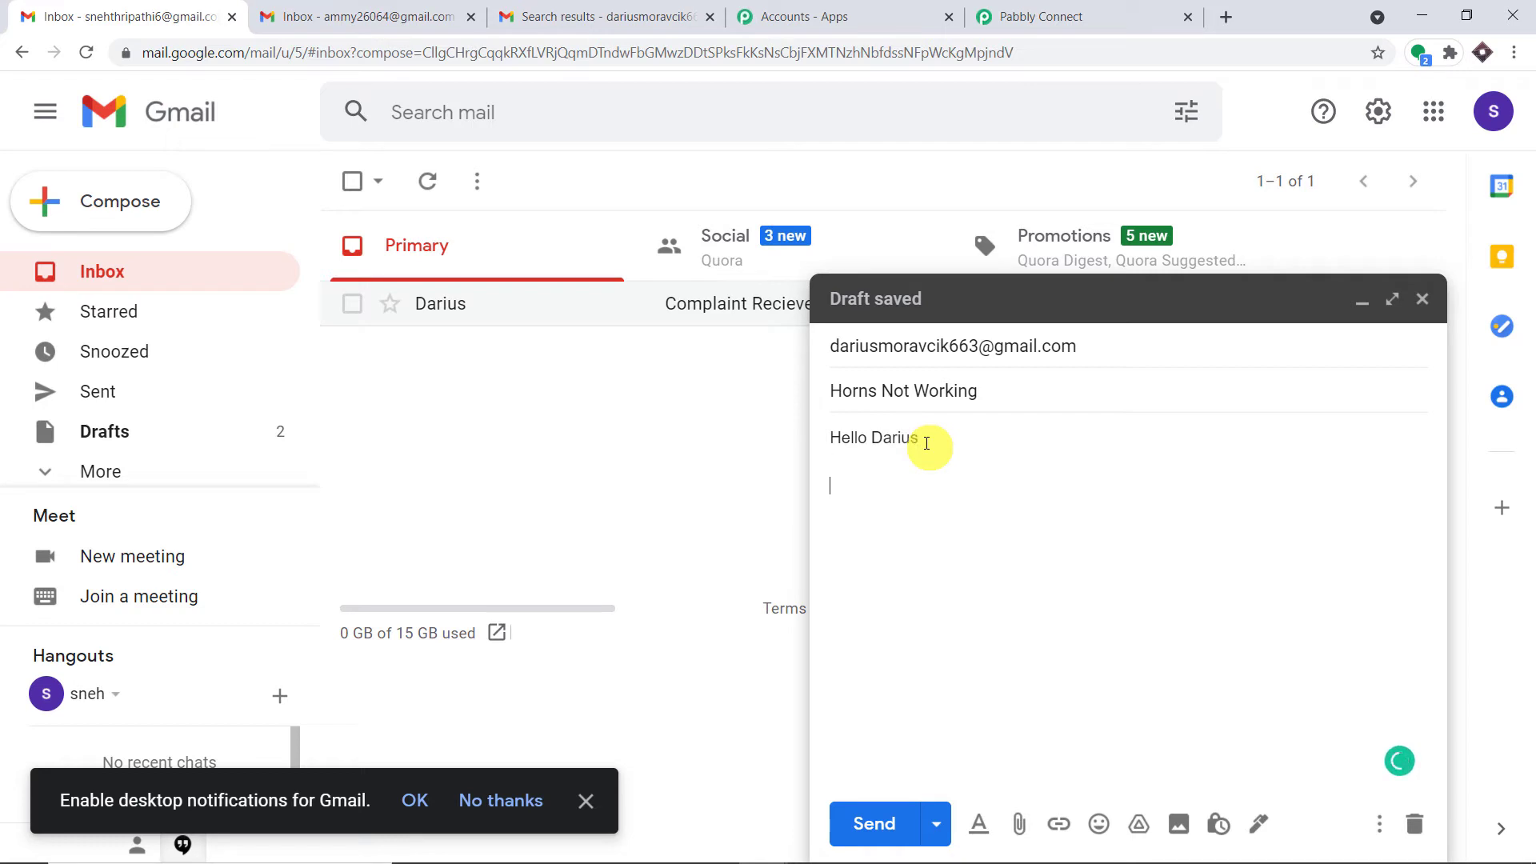
text(I had re)
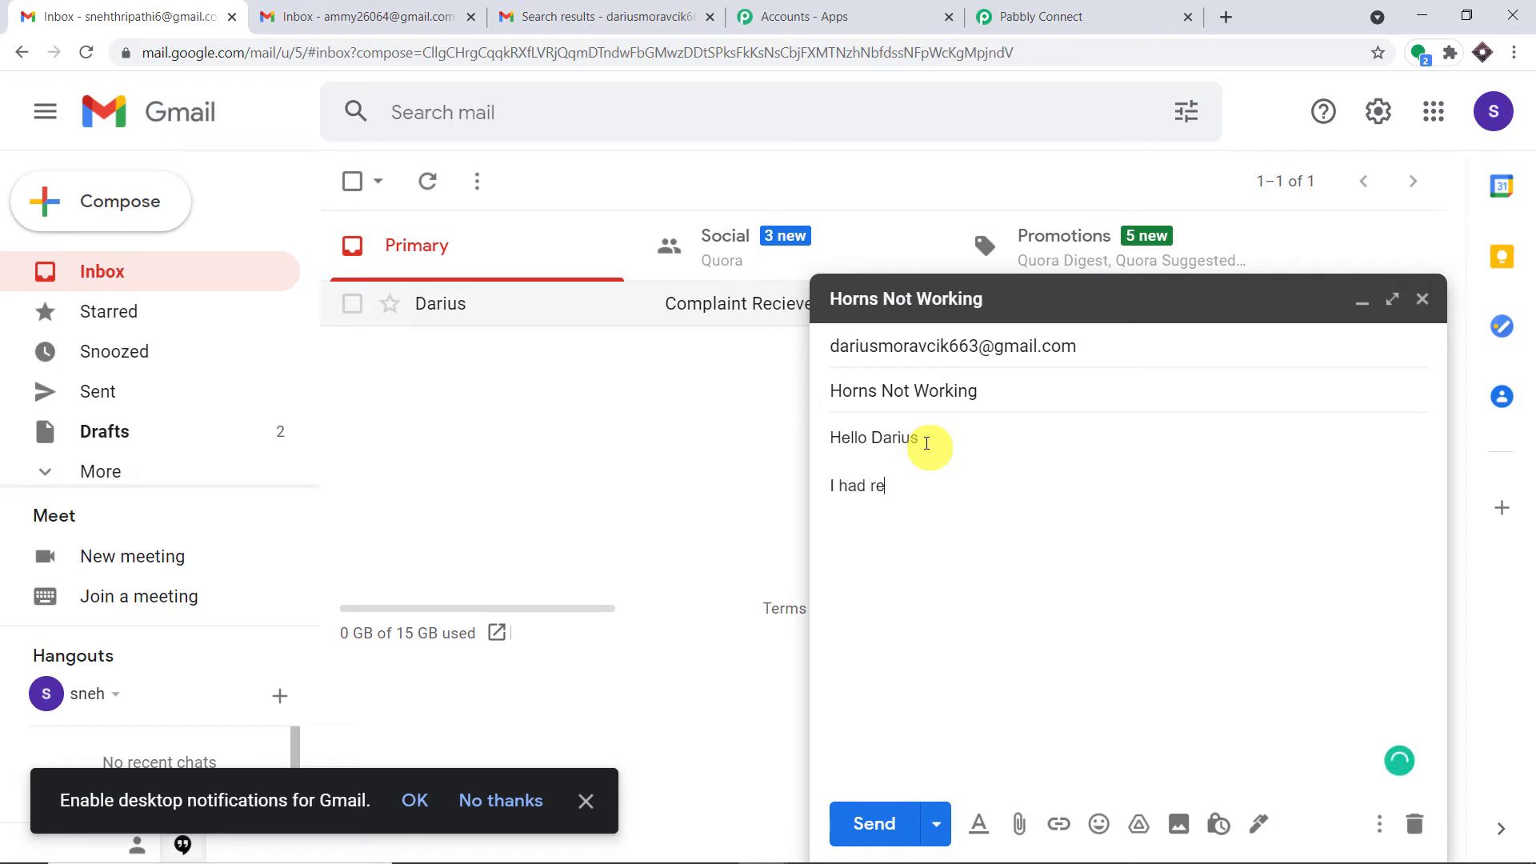
text(cently pur)
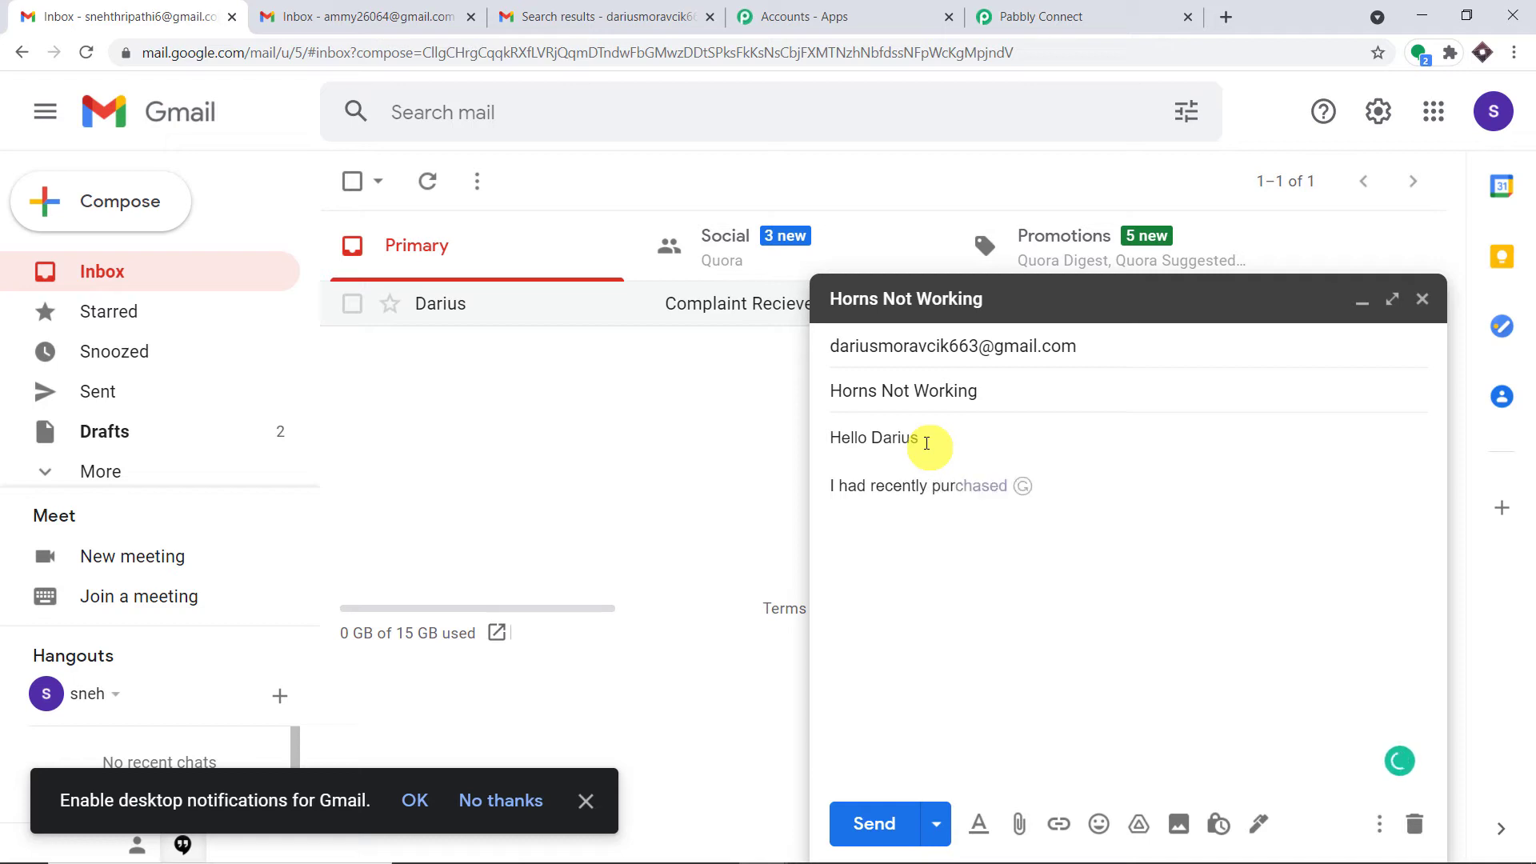
text(chased a bike from you and the horns are not blowing, a v)
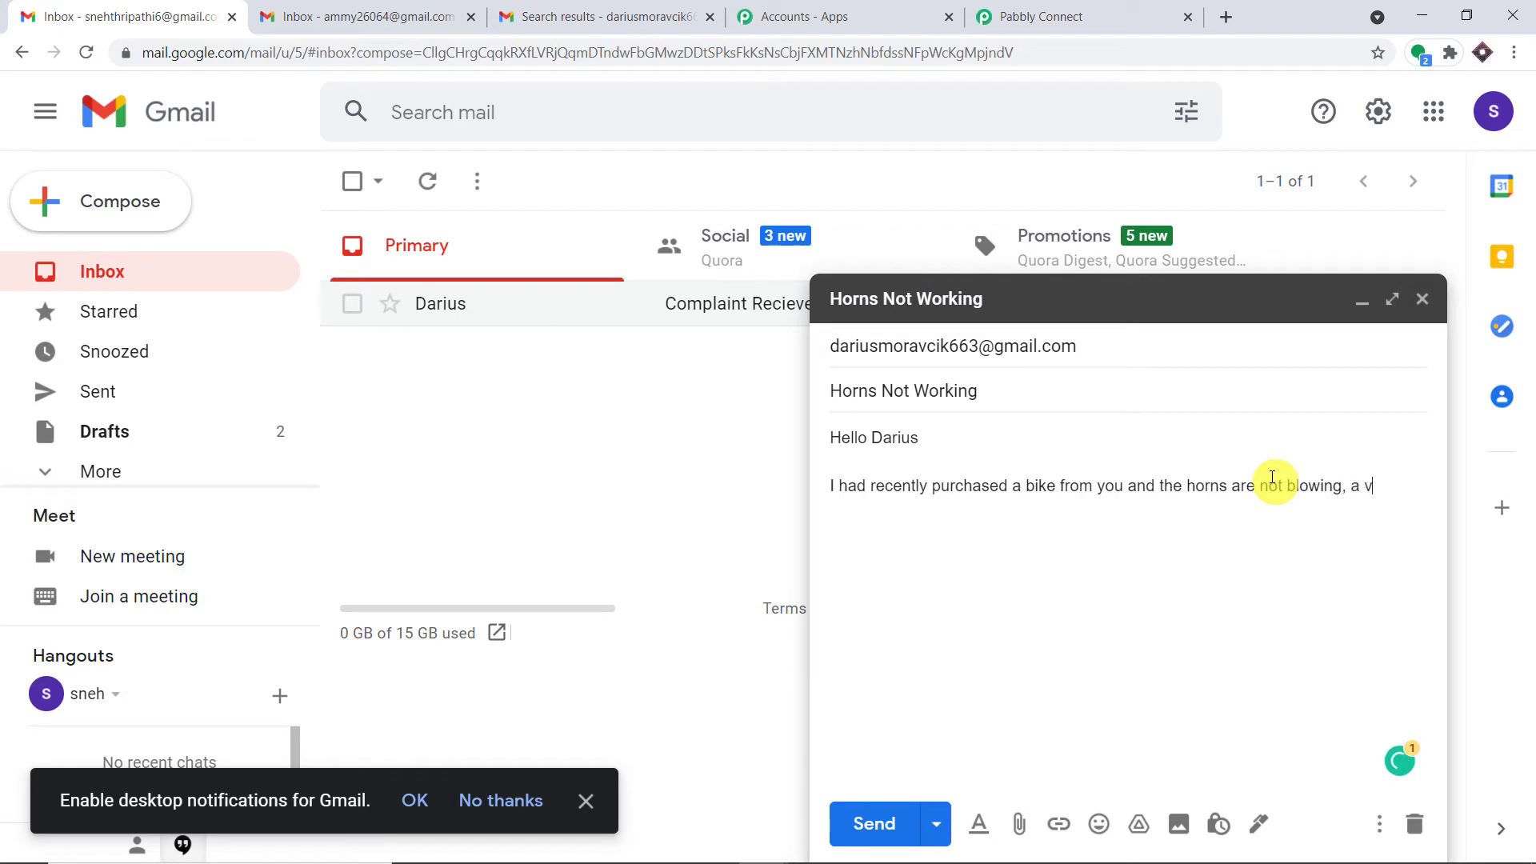
text(ry angry customers)
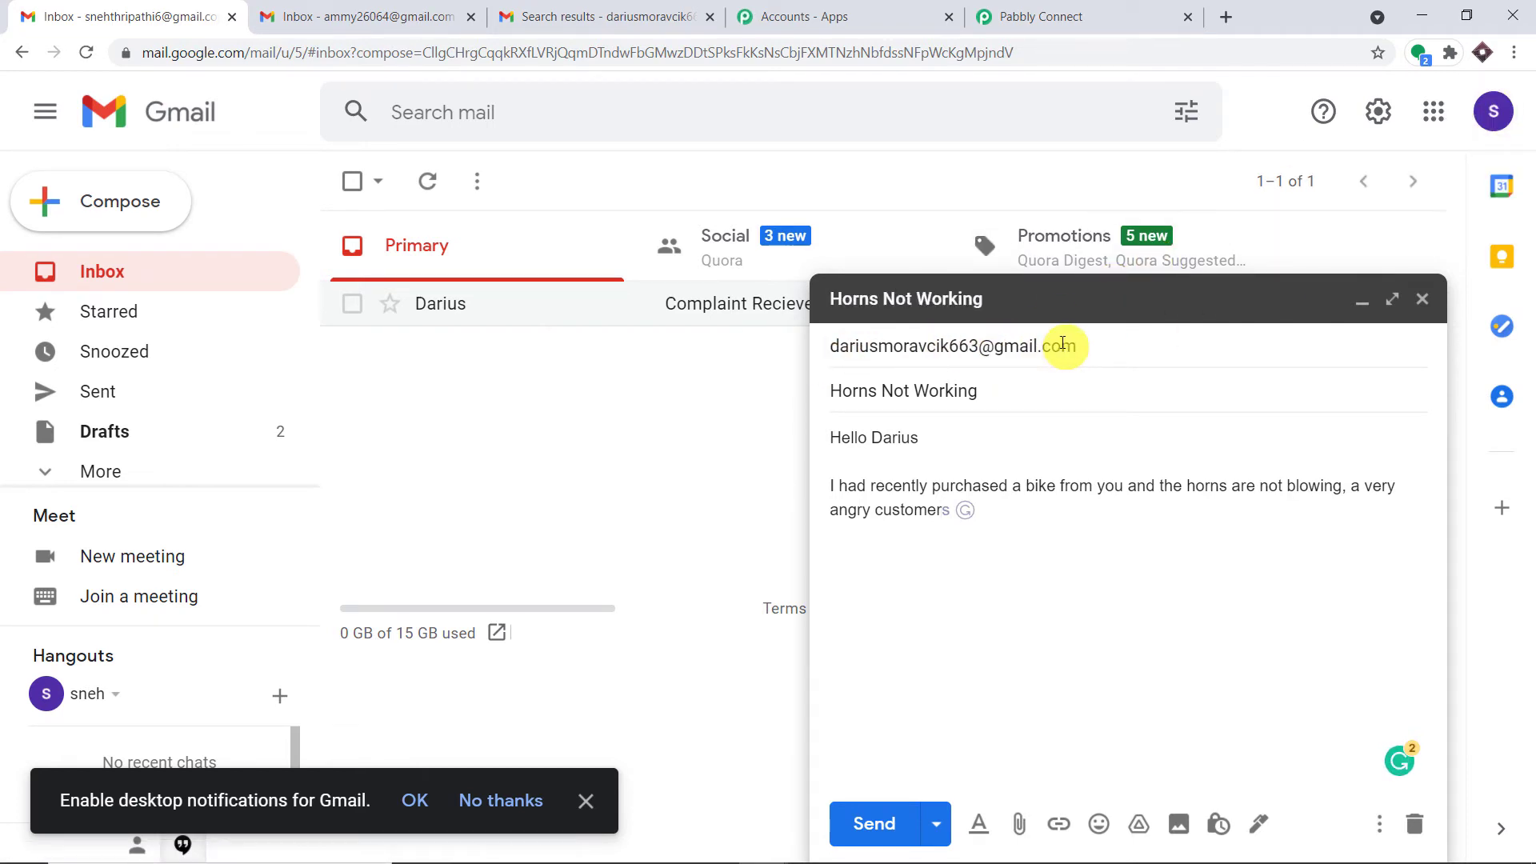
mouse_move(1062, 344)
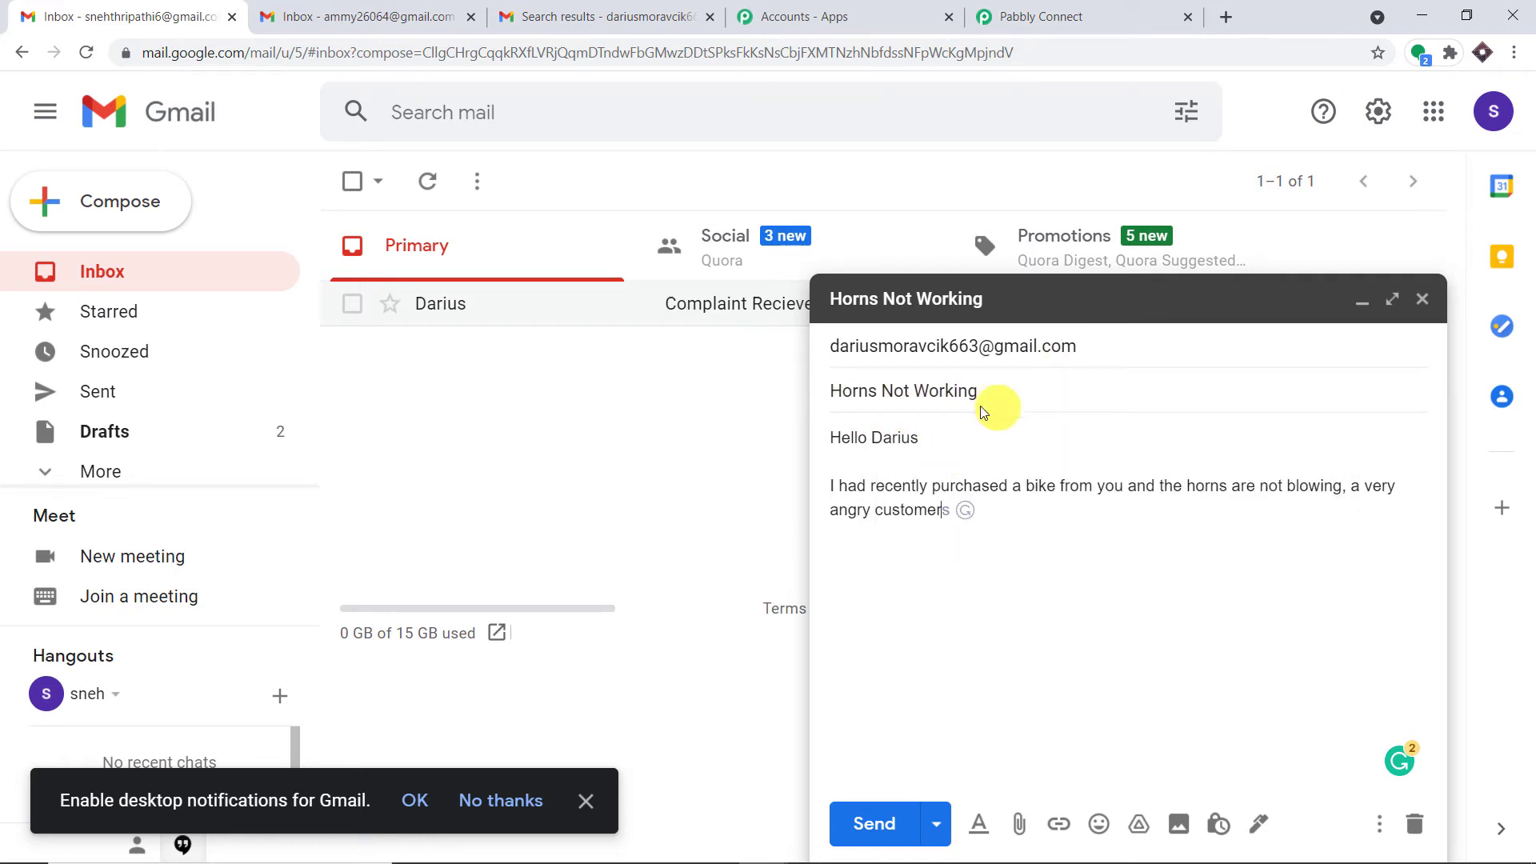
click(880, 824)
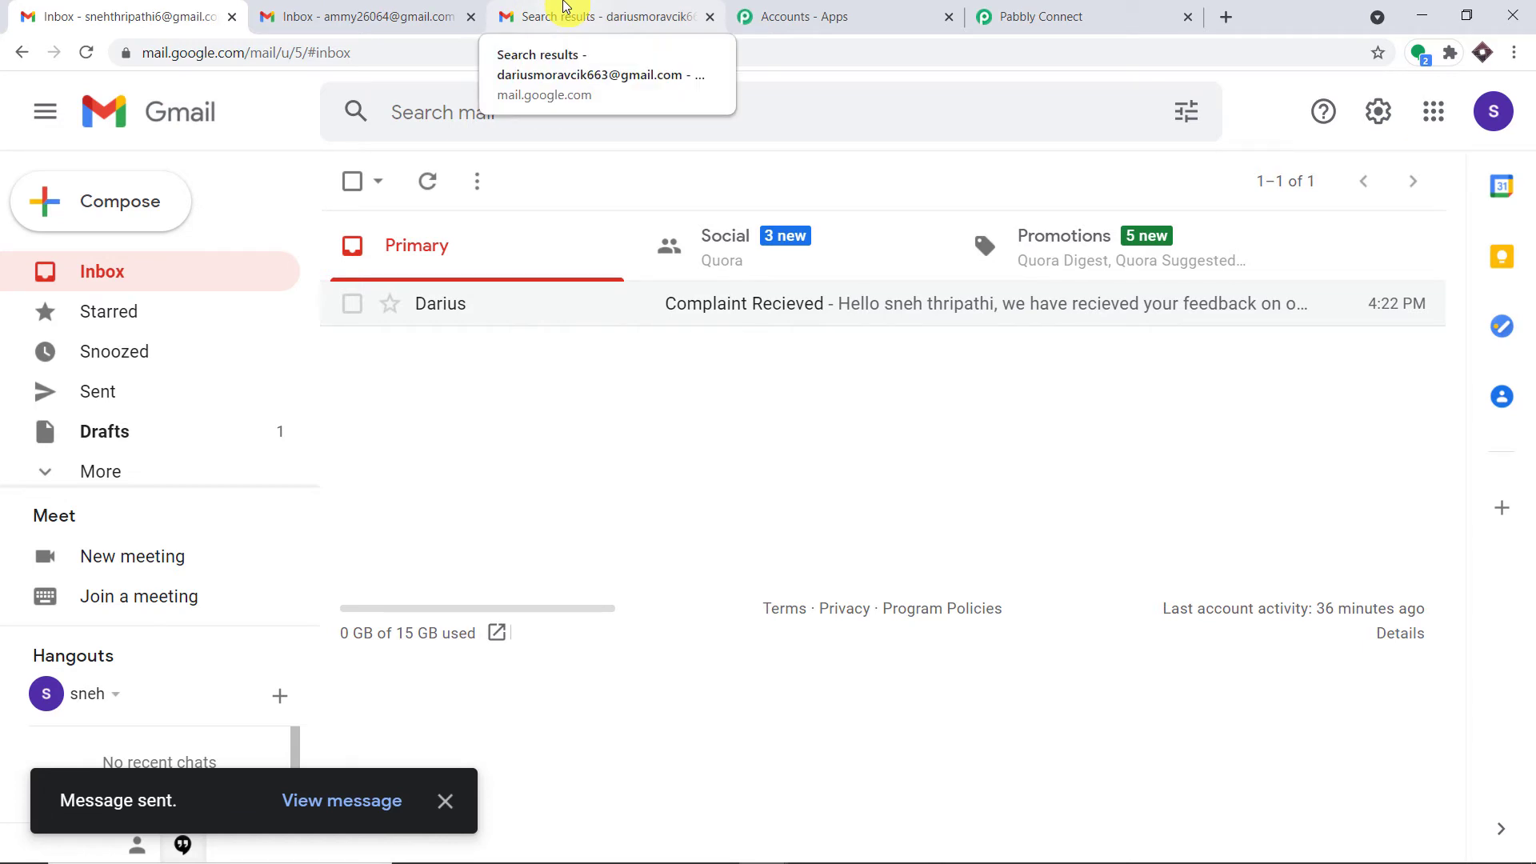
- Switch to the receiving Gmail account, reload its Primary inbox and open the "Horns Not Working" email
click(564, 6)
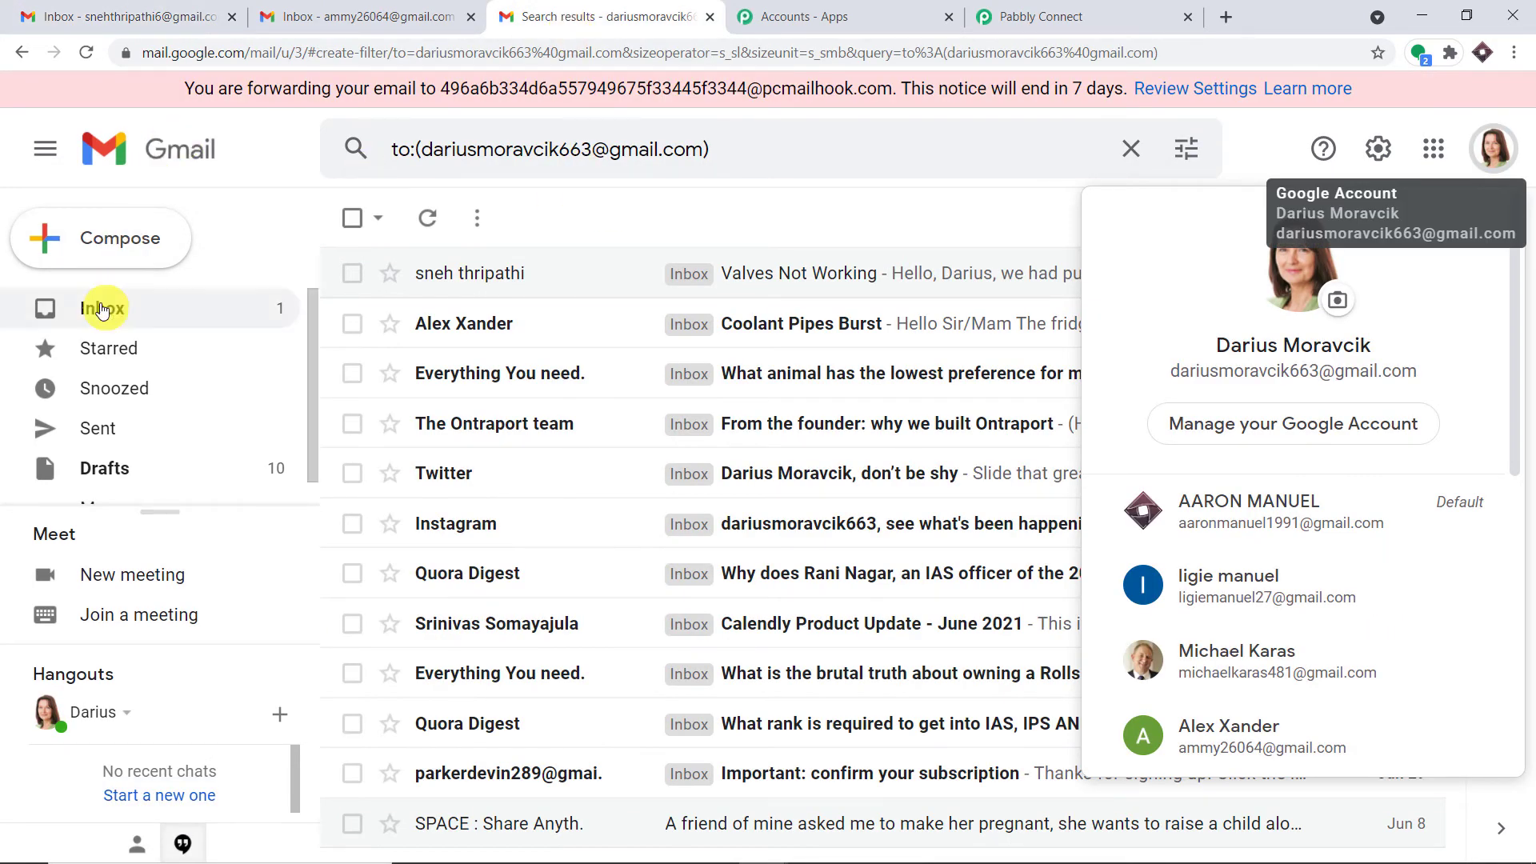
click(102, 309)
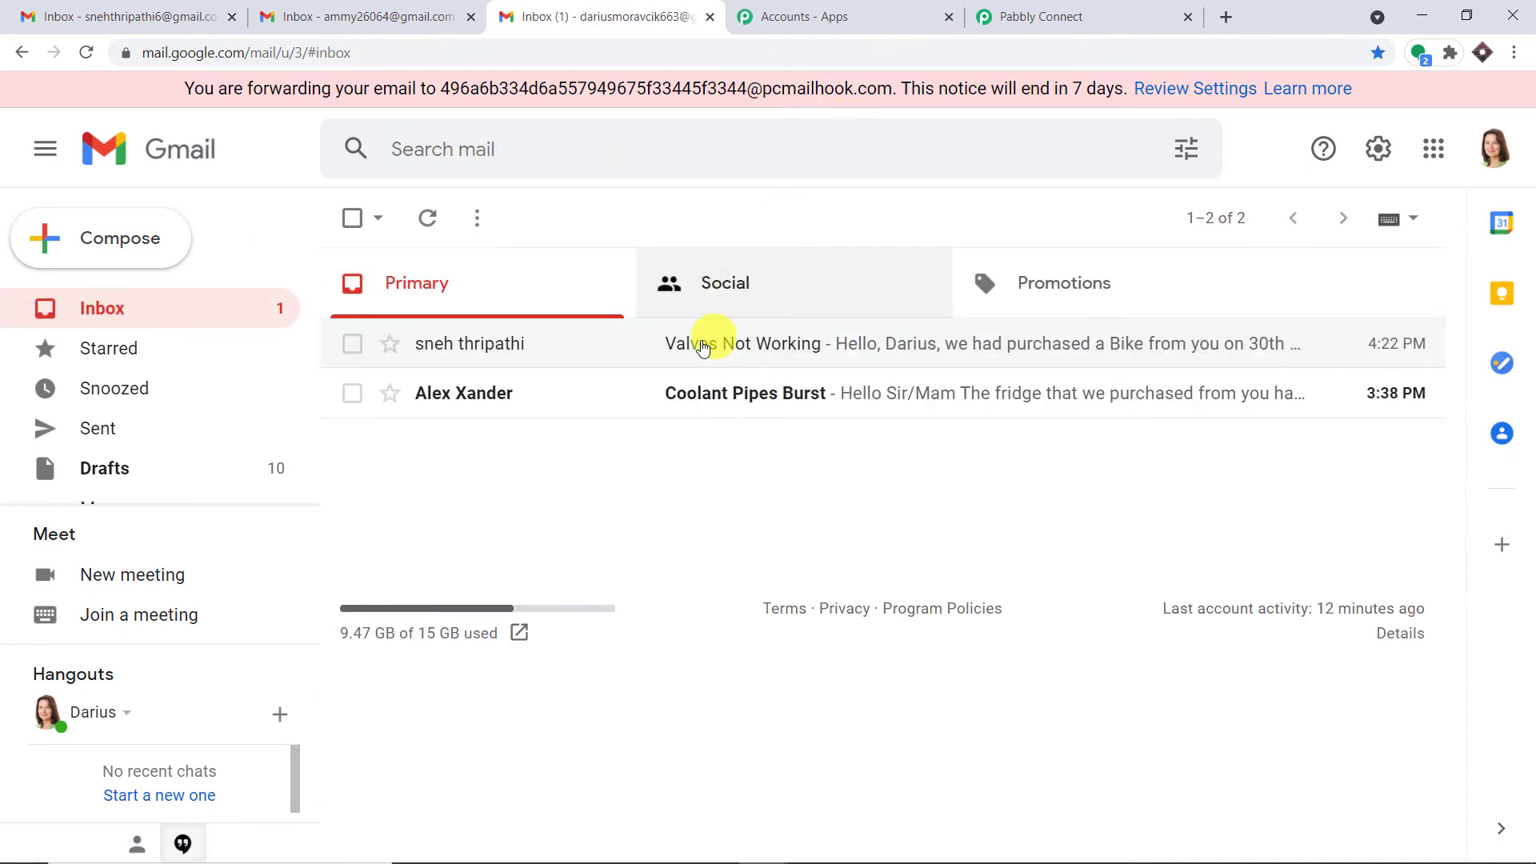
click(87, 52)
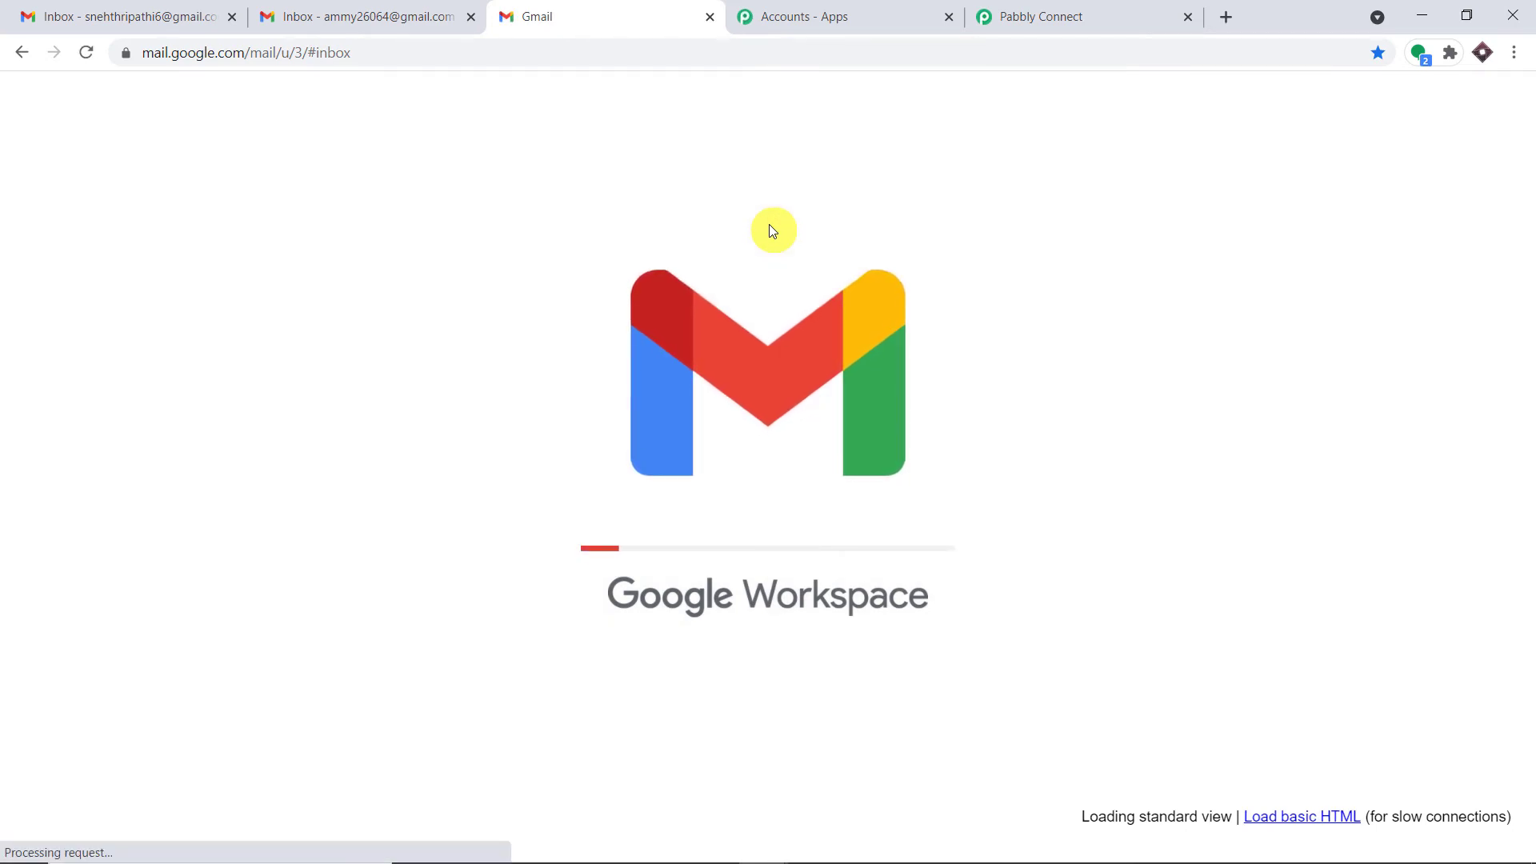
click(791, 312)
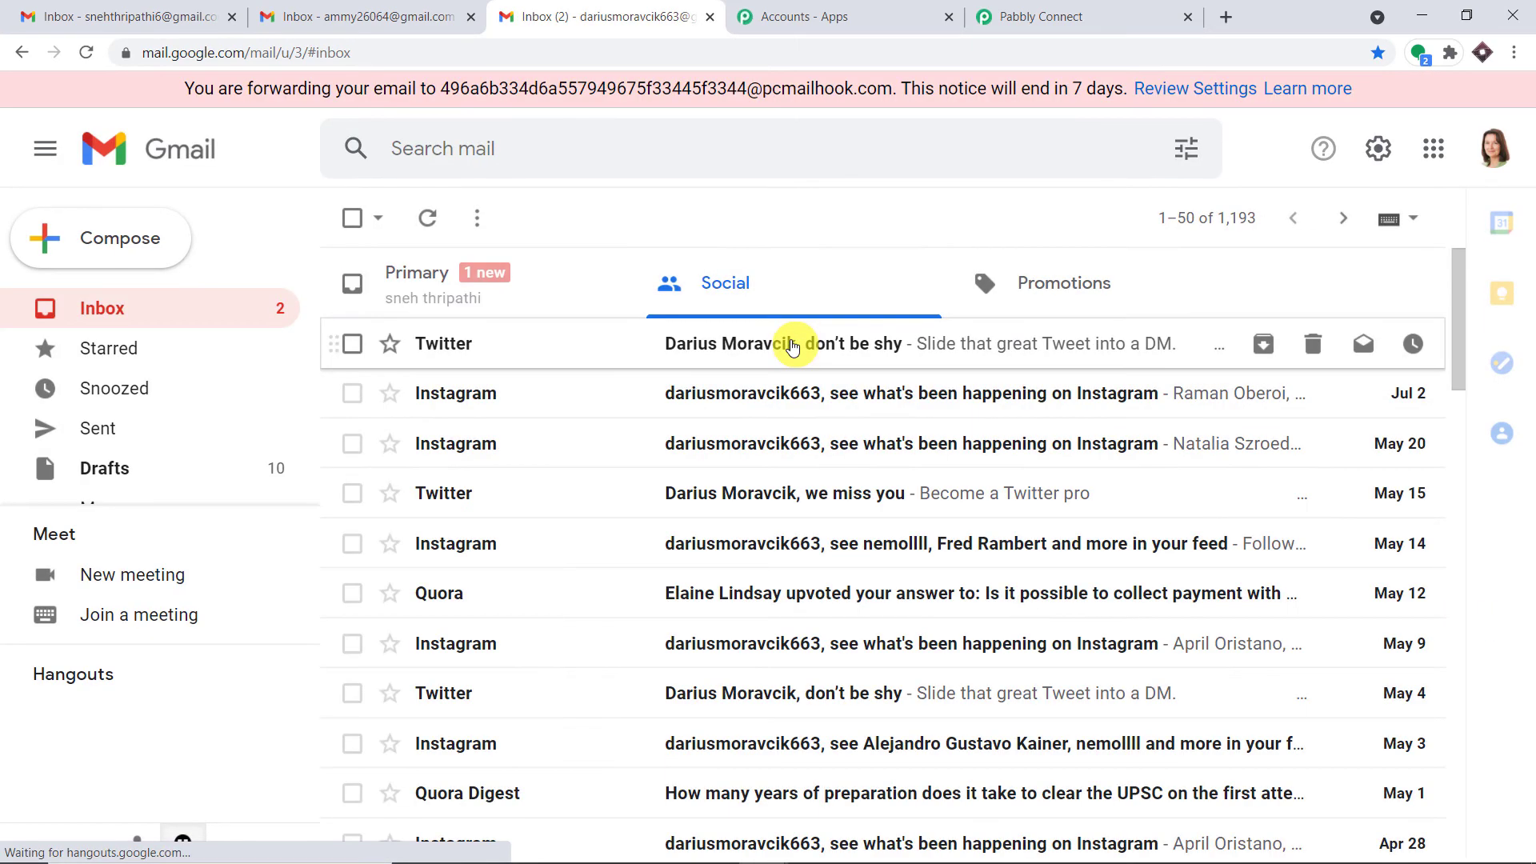
click(202, 314)
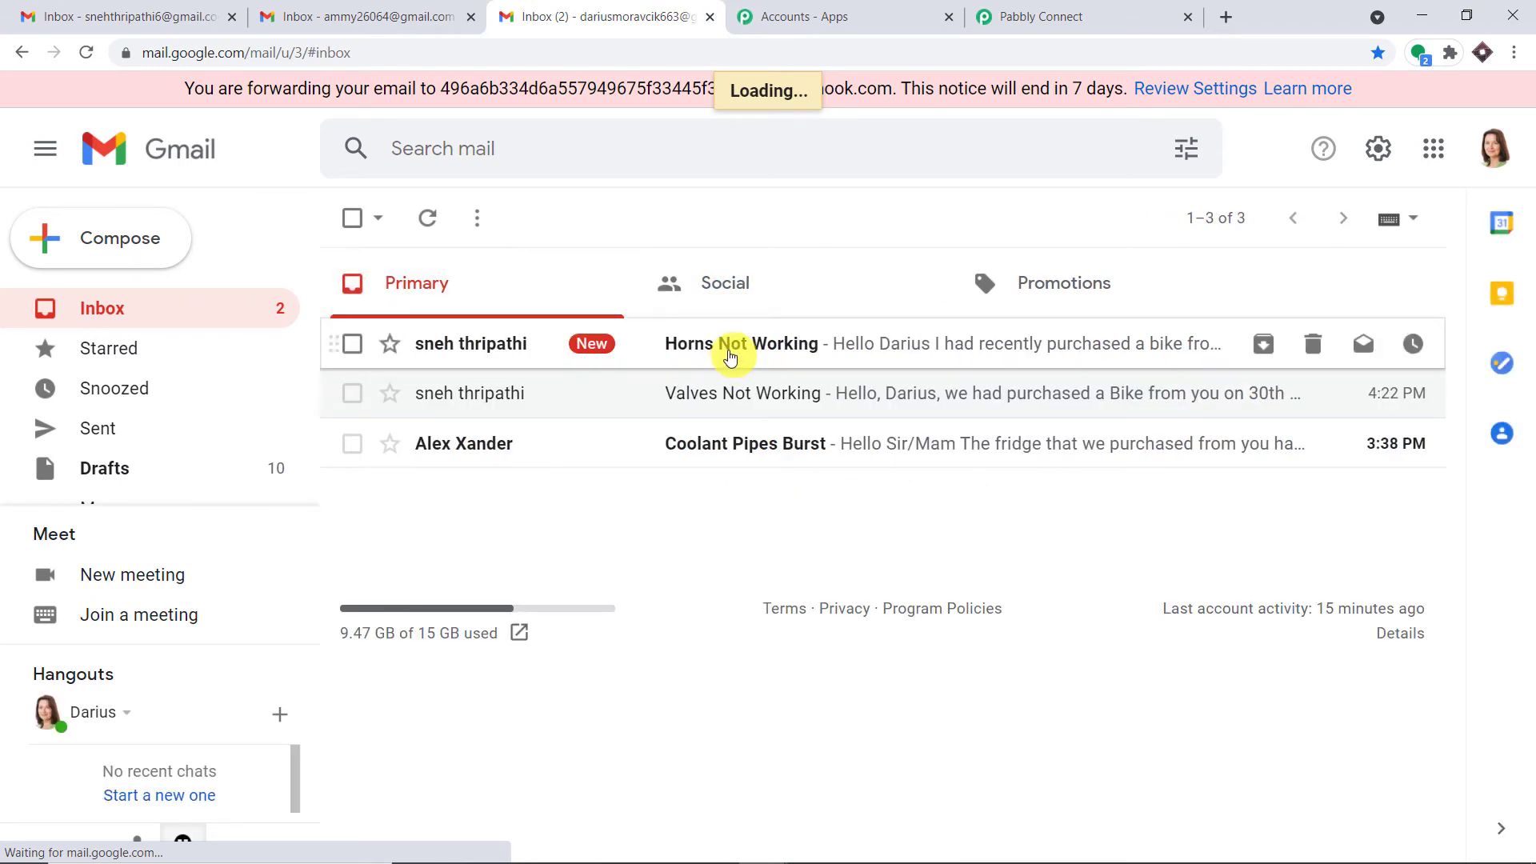
click(729, 357)
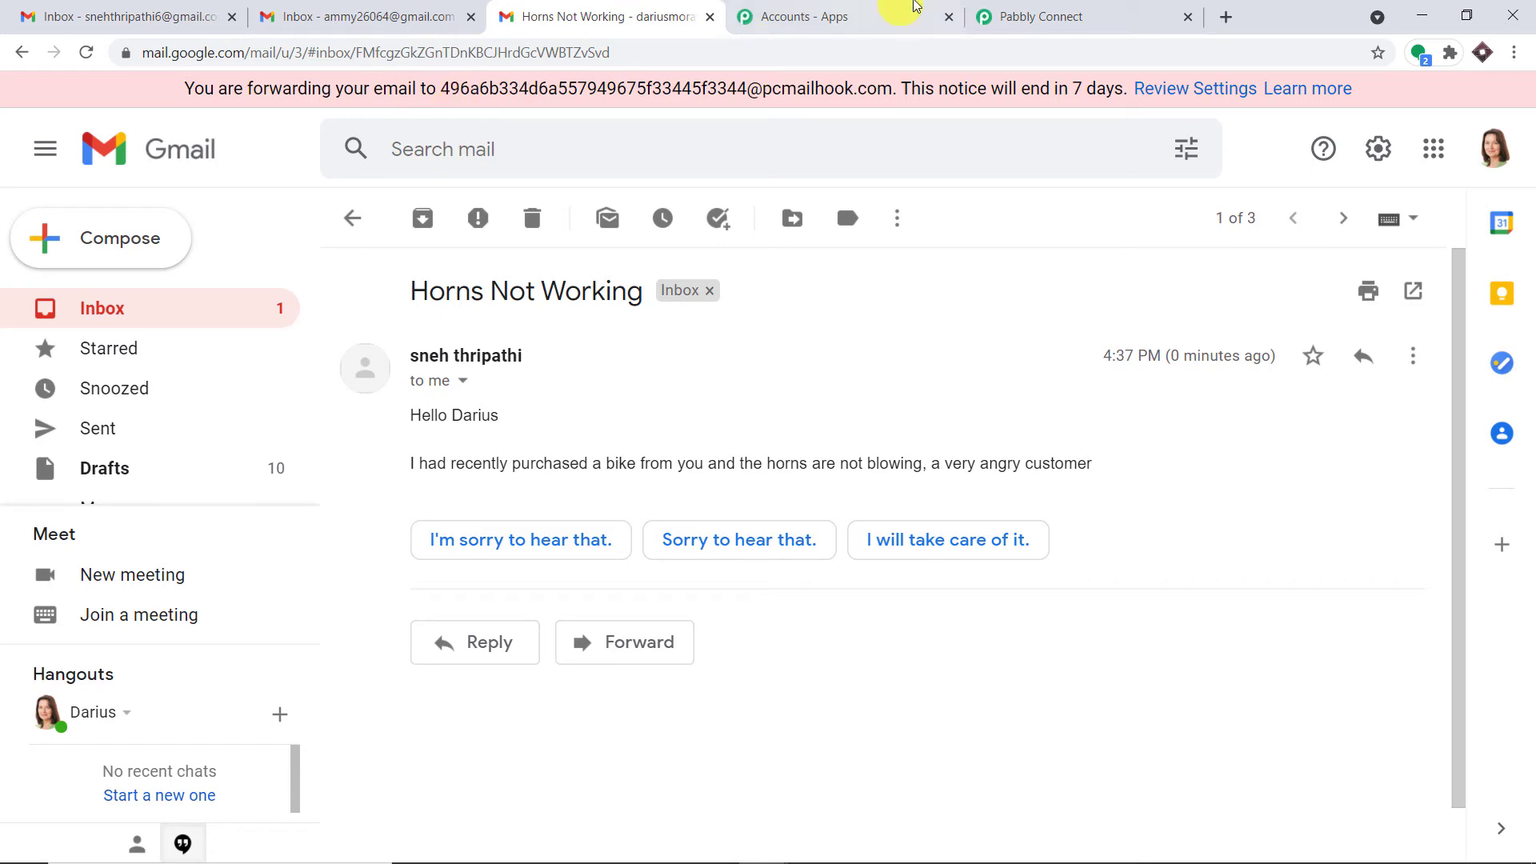
- Switch back to Pabbly Connect and check the sender's display name, address and Subject in the recaptured response
click(1020, 12)
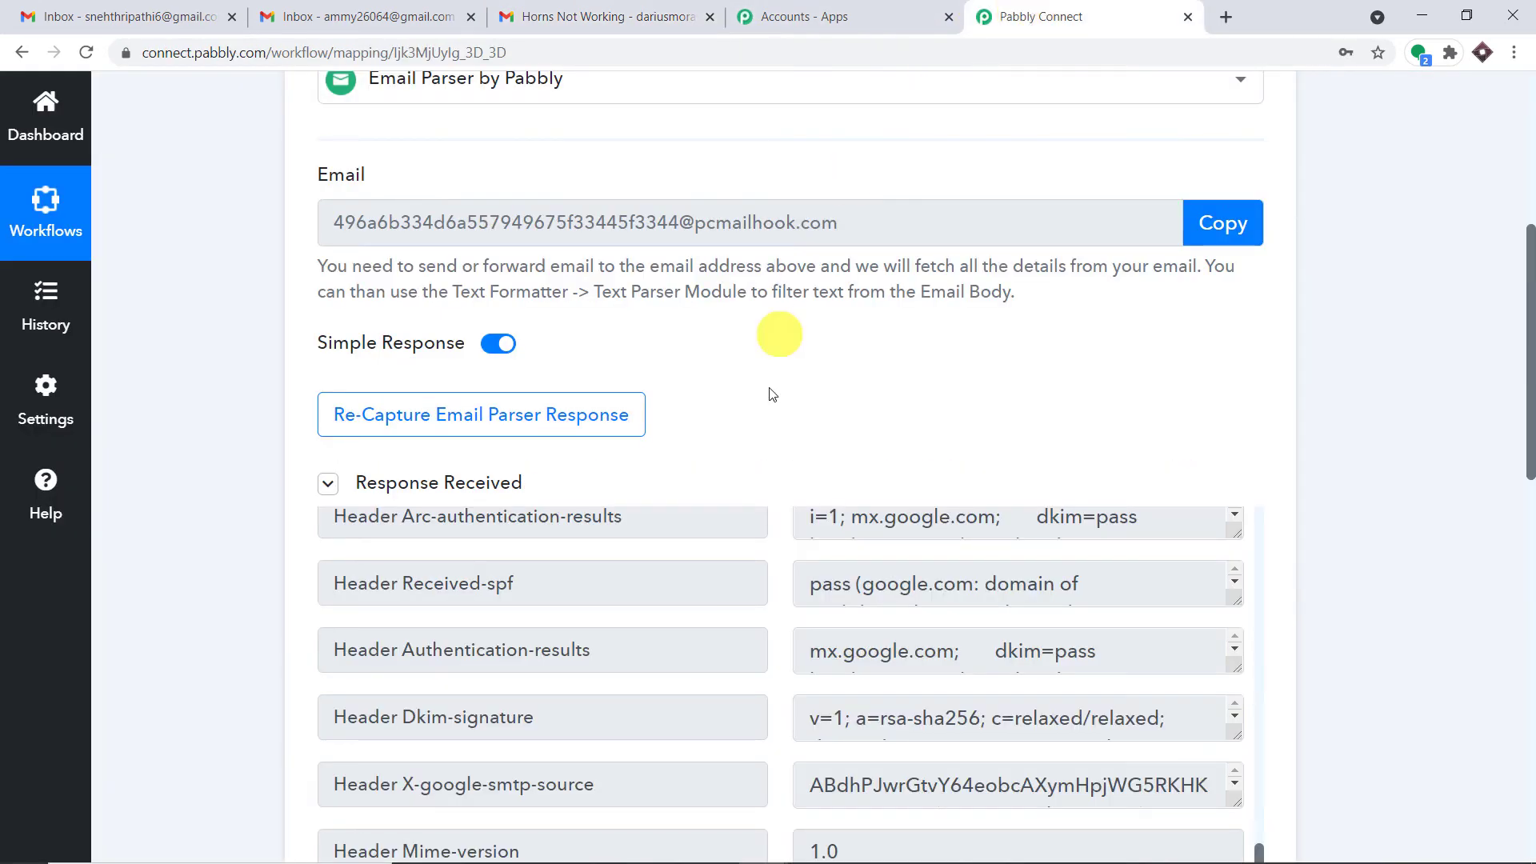
scroll(970, 600, down, 5)
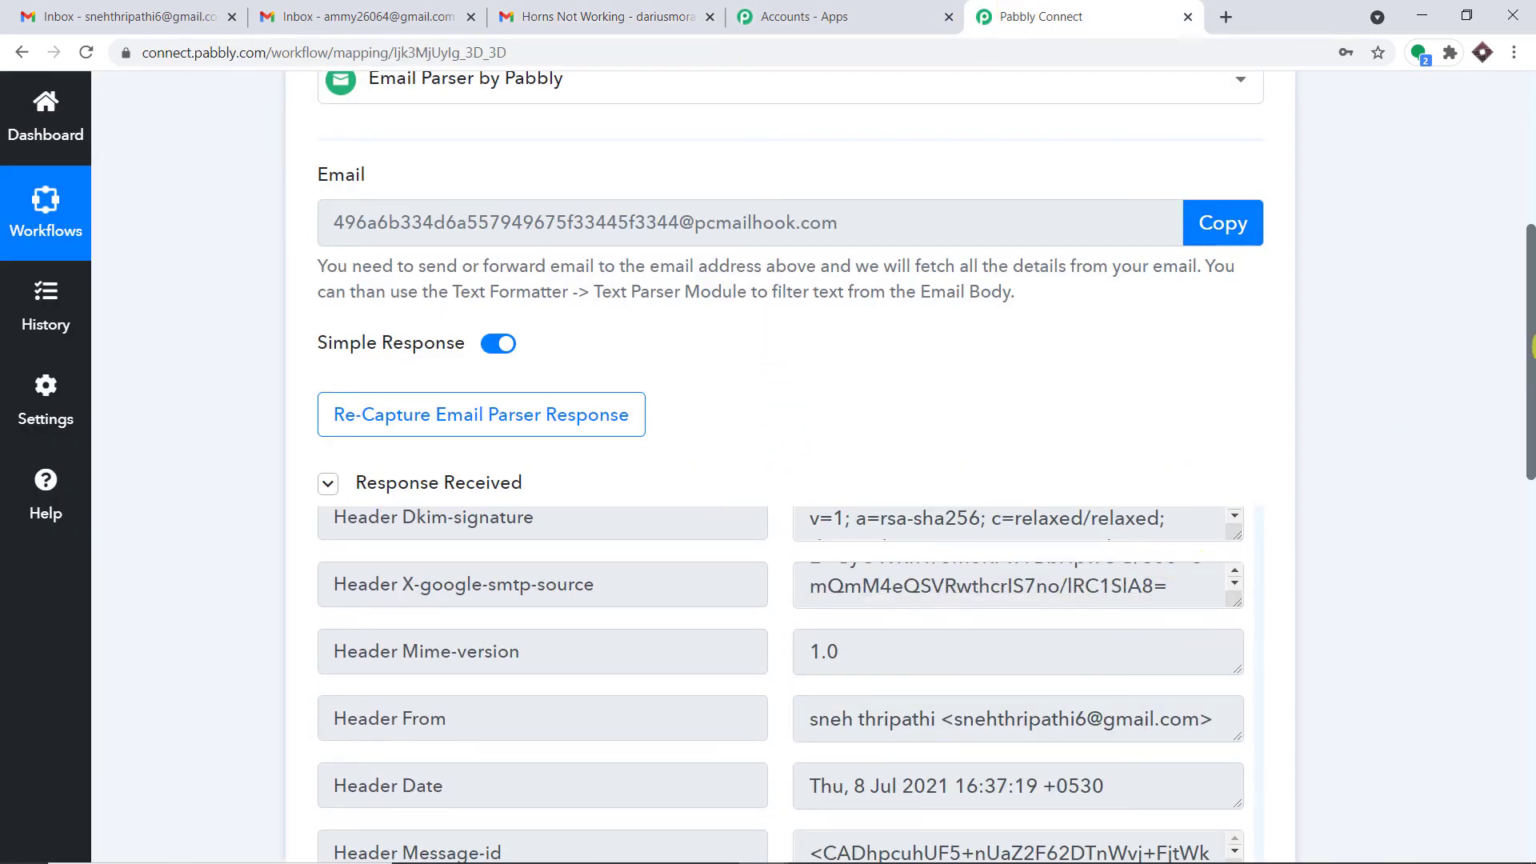
scroll(1531, 348, down, 4)
scroll(1074, 396, up, 3)
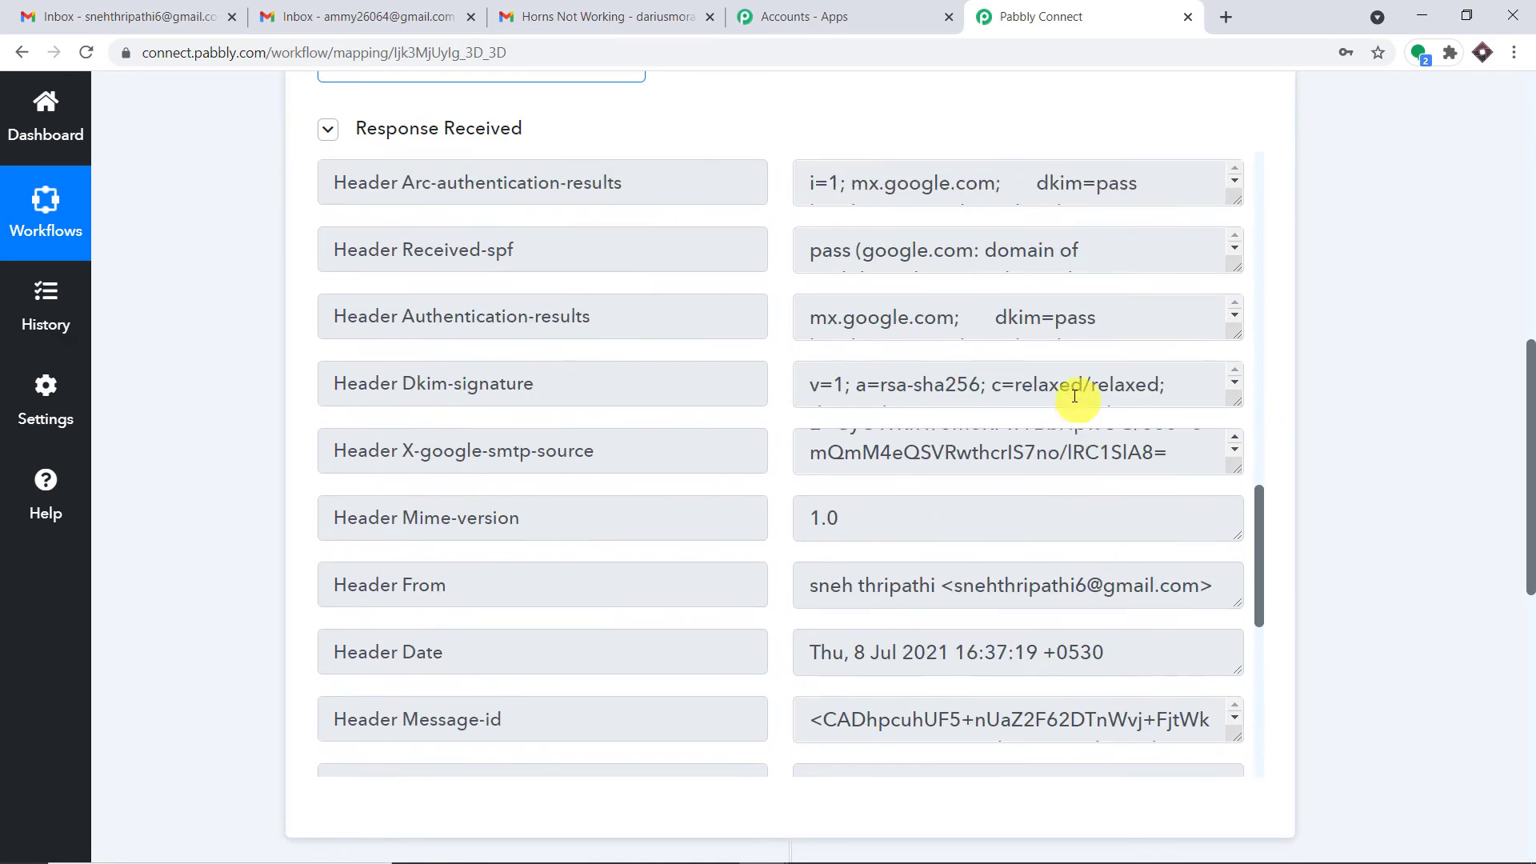
scroll(1075, 396, up, 15)
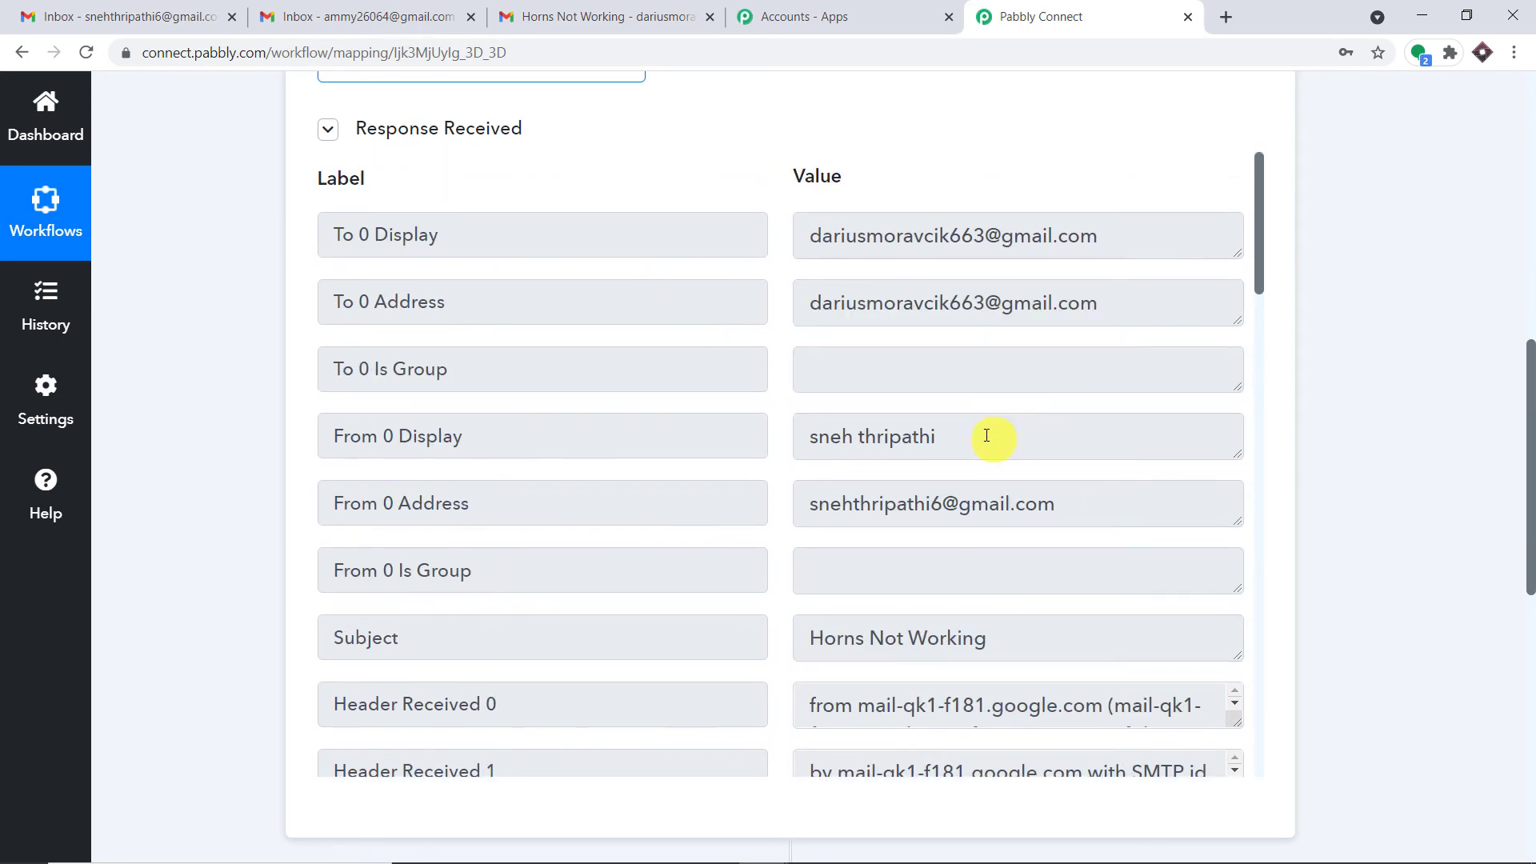
drag(987, 435, 795, 439)
drag(1112, 501, 681, 505)
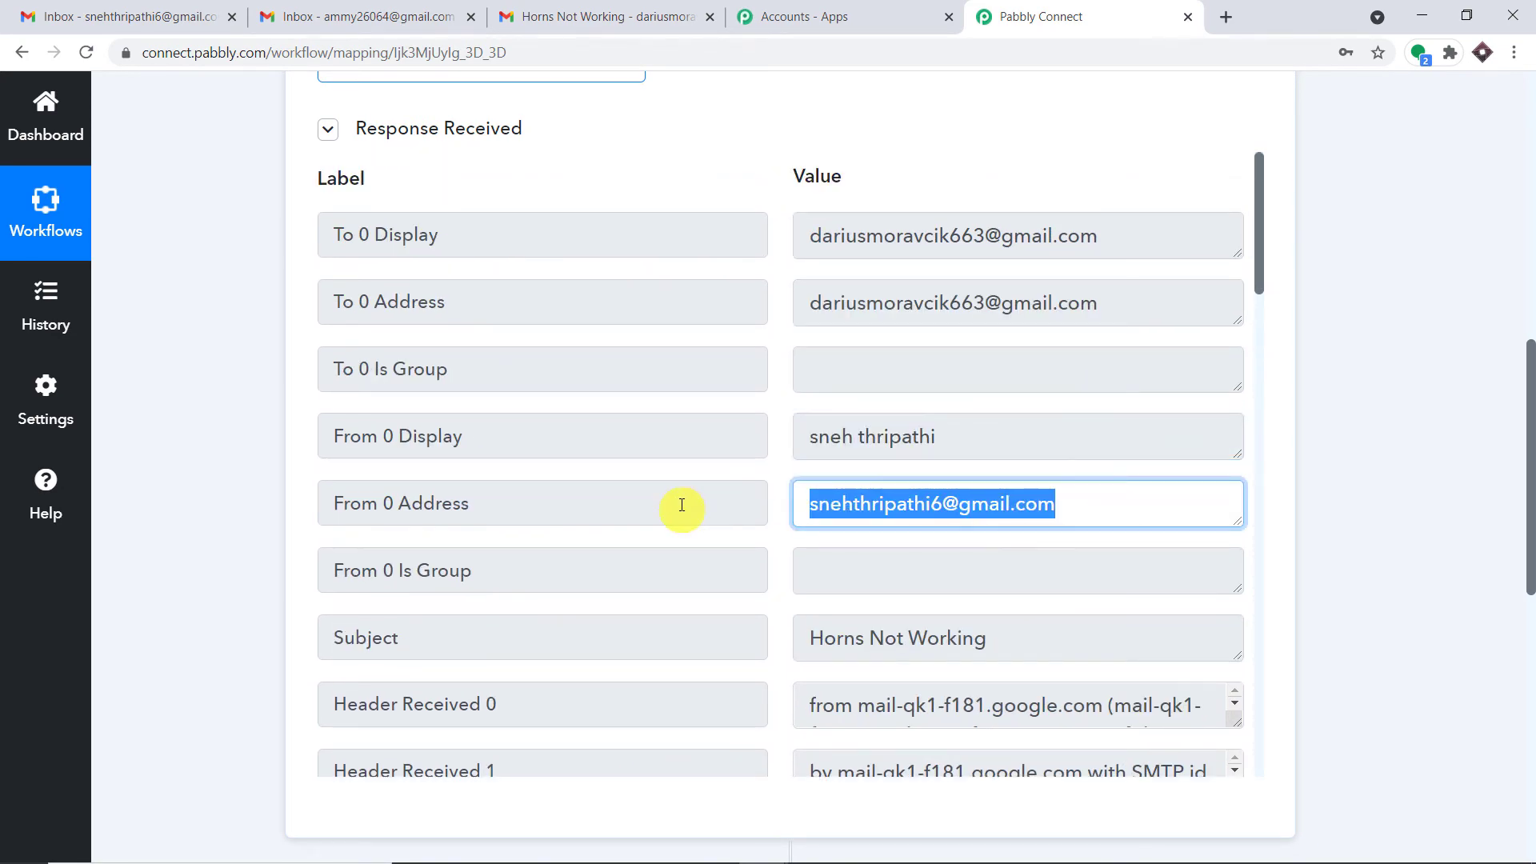
scroll(1530, 384, down, 3)
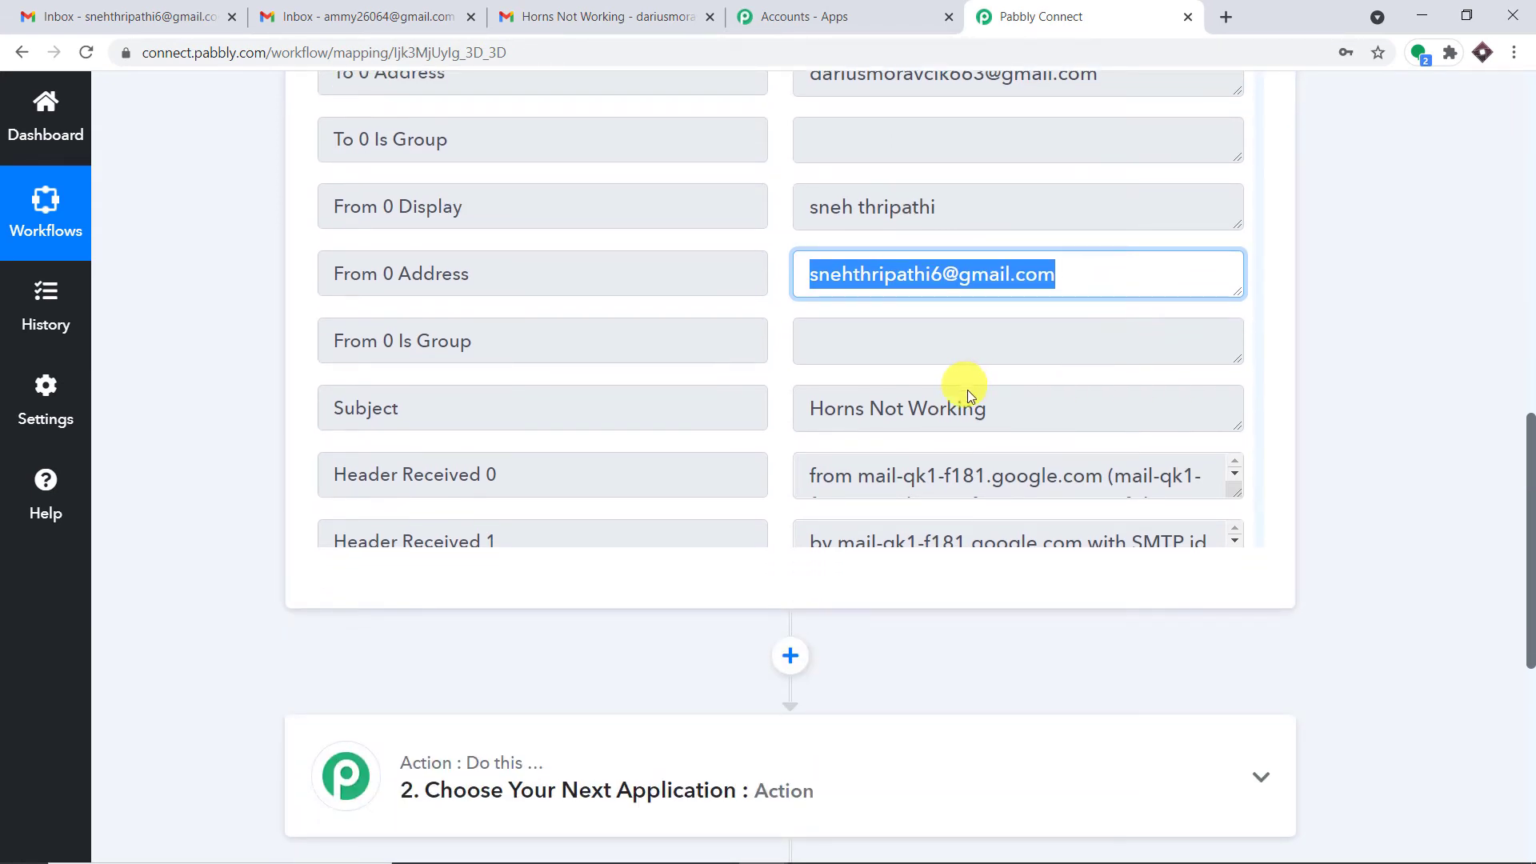
drag(1014, 405, 765, 372)
- Find the Body Text of the captured response and enlarge its field to read the whole complaint message
scroll(1070, 287, down, 10)
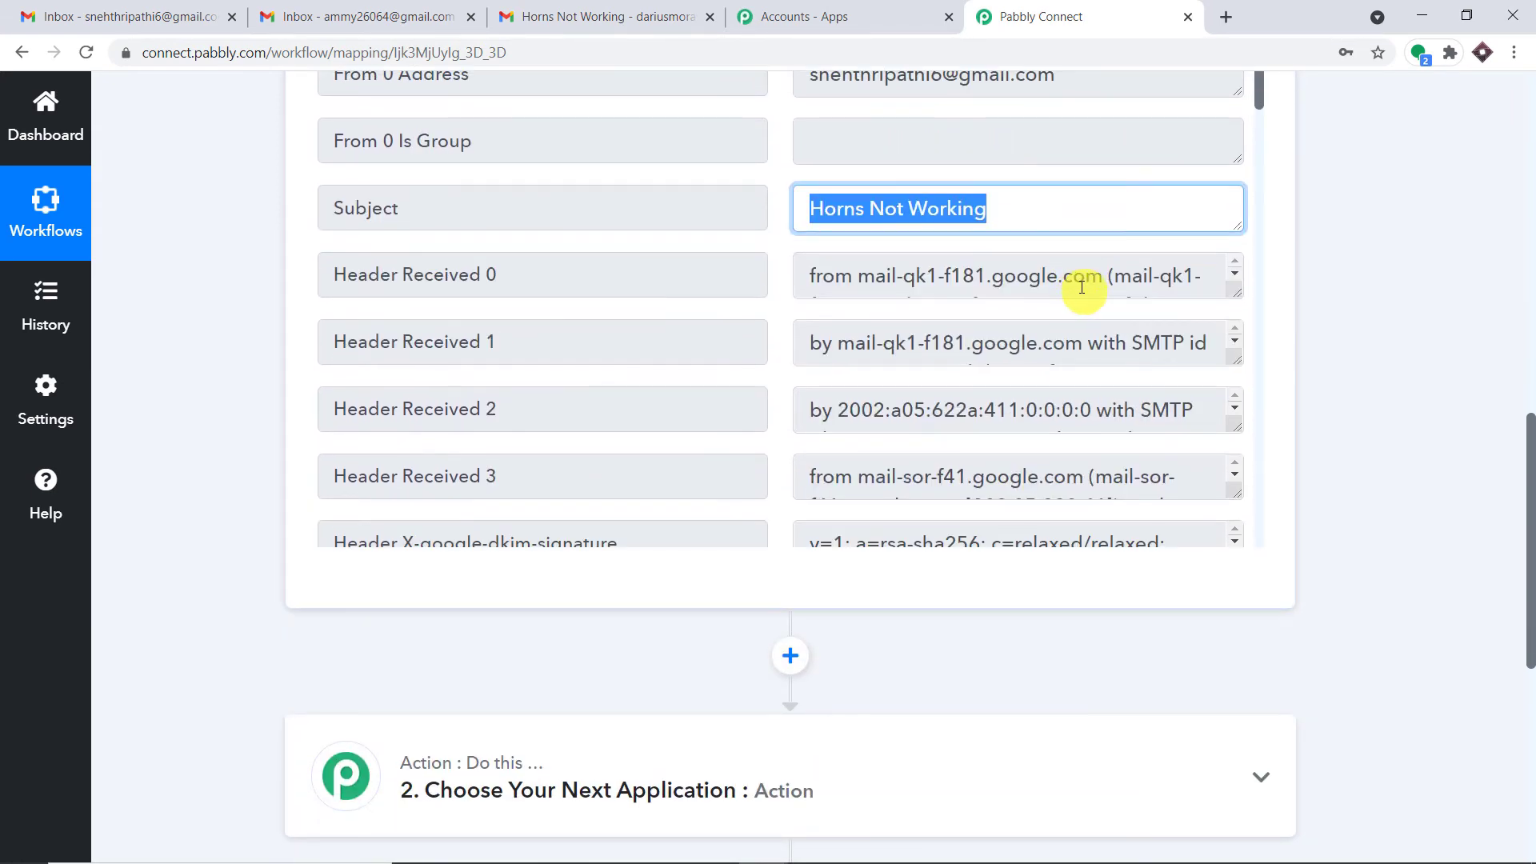
scroll(1046, 353, down, 5)
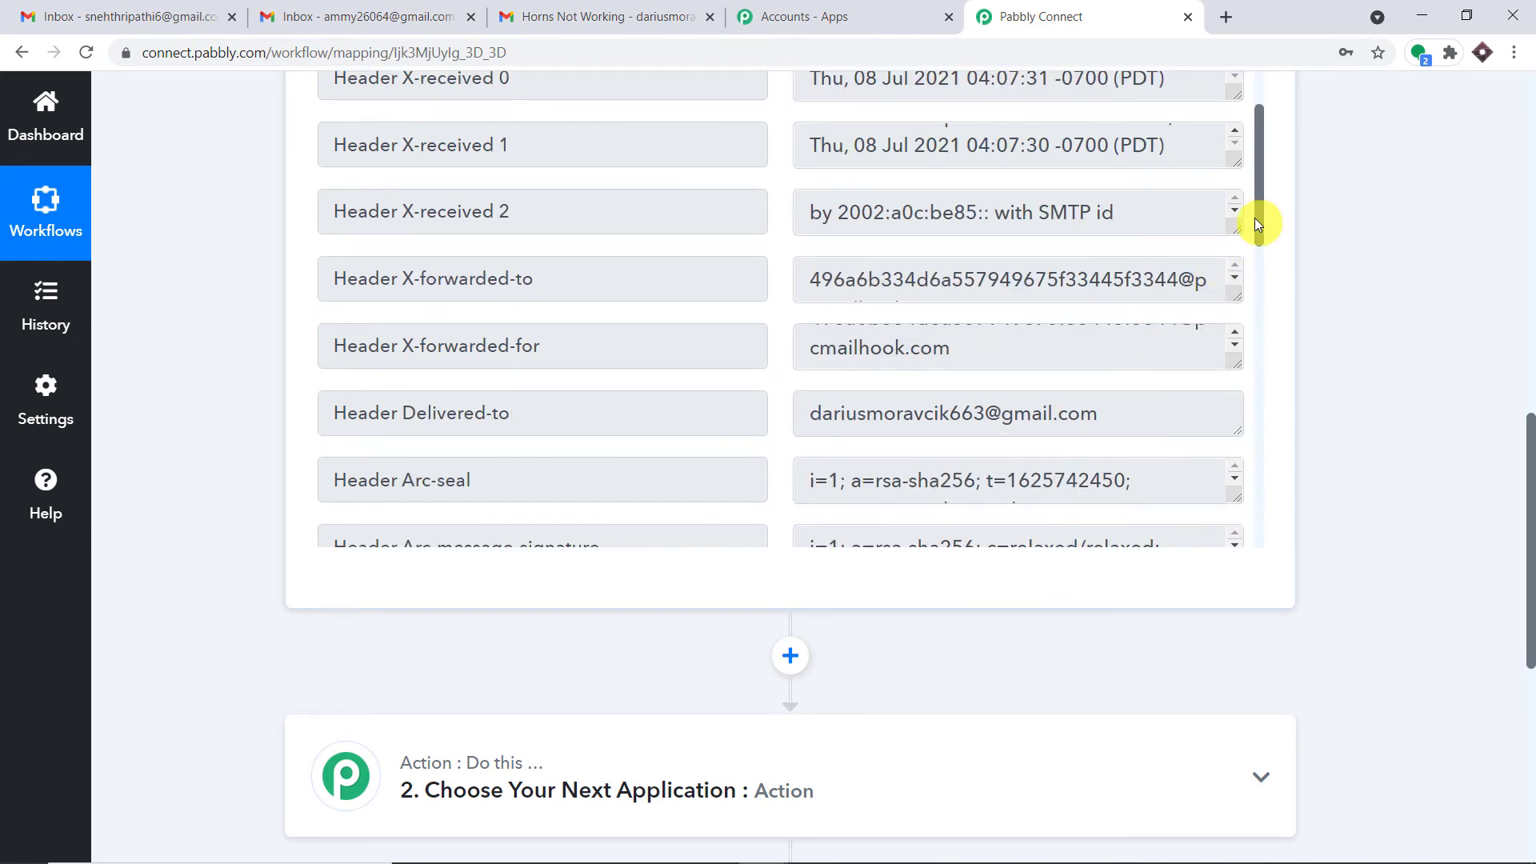
drag(1252, 234, 1232, 454)
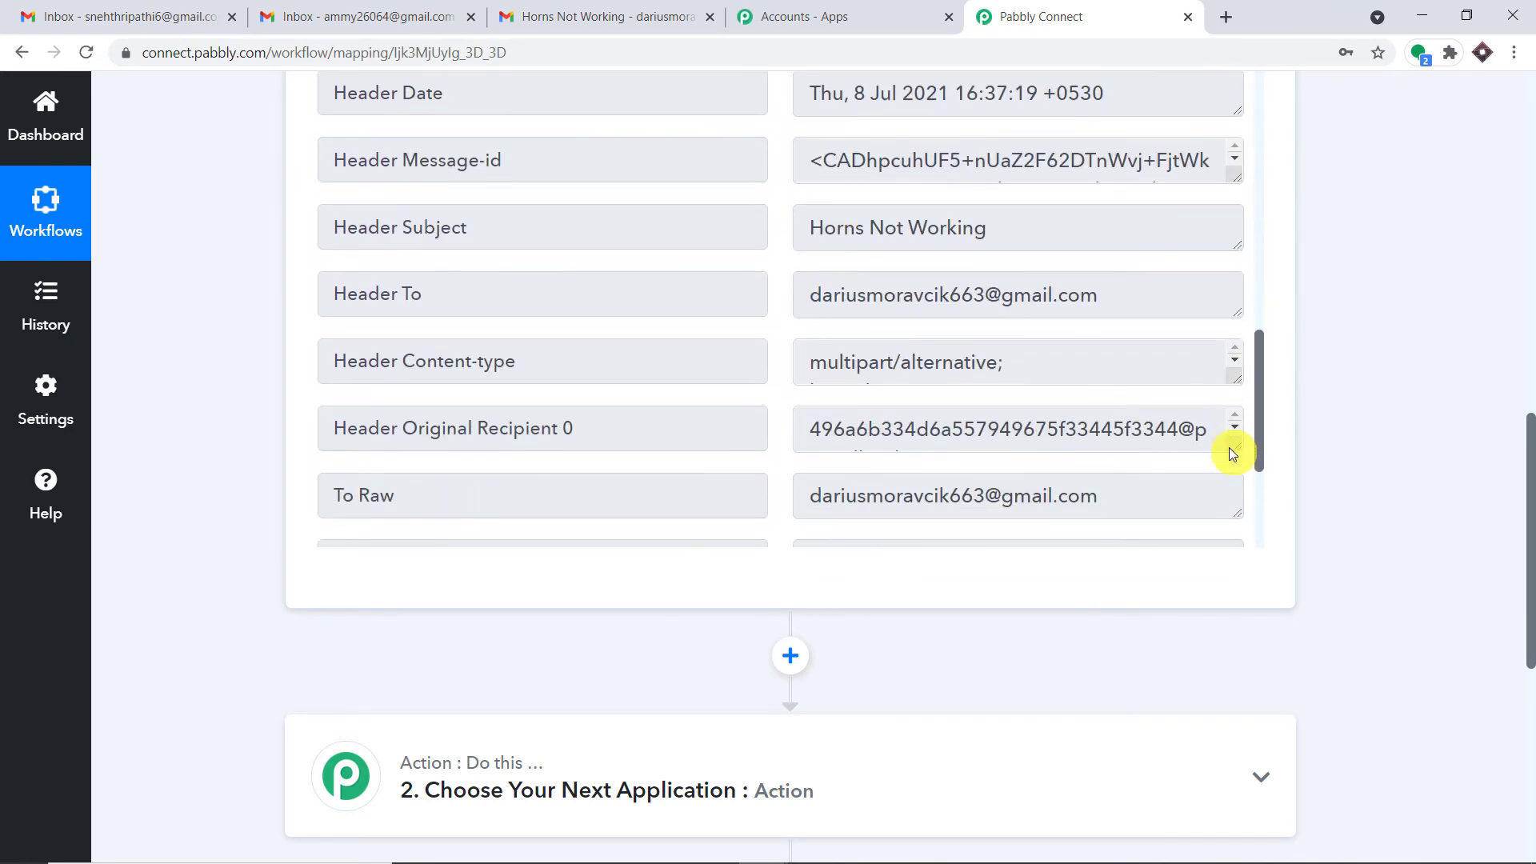
scroll(1056, 316, down, 5)
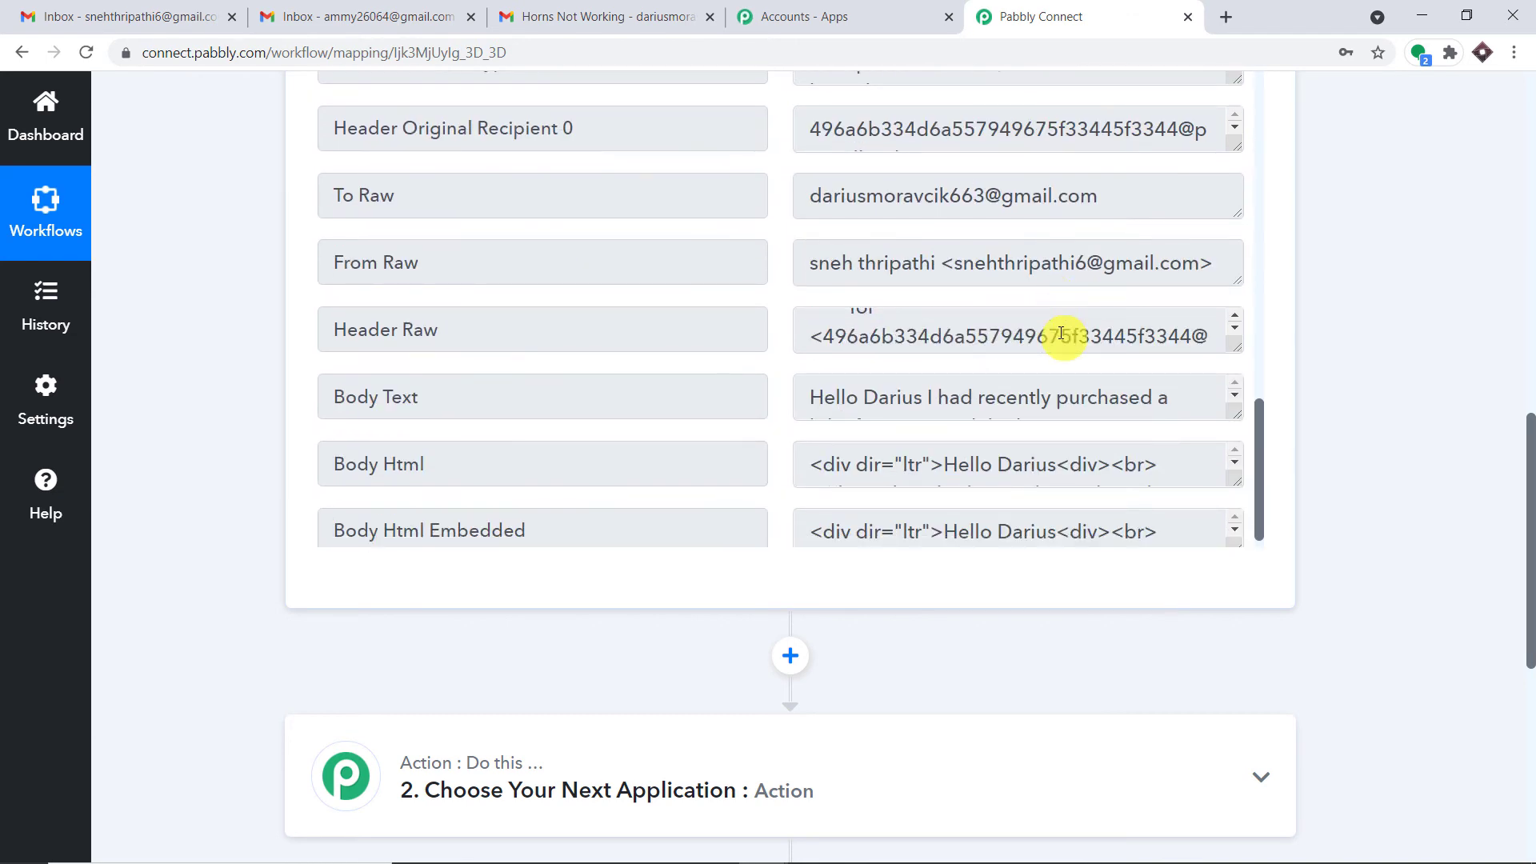
drag(1222, 415, 1187, 539)
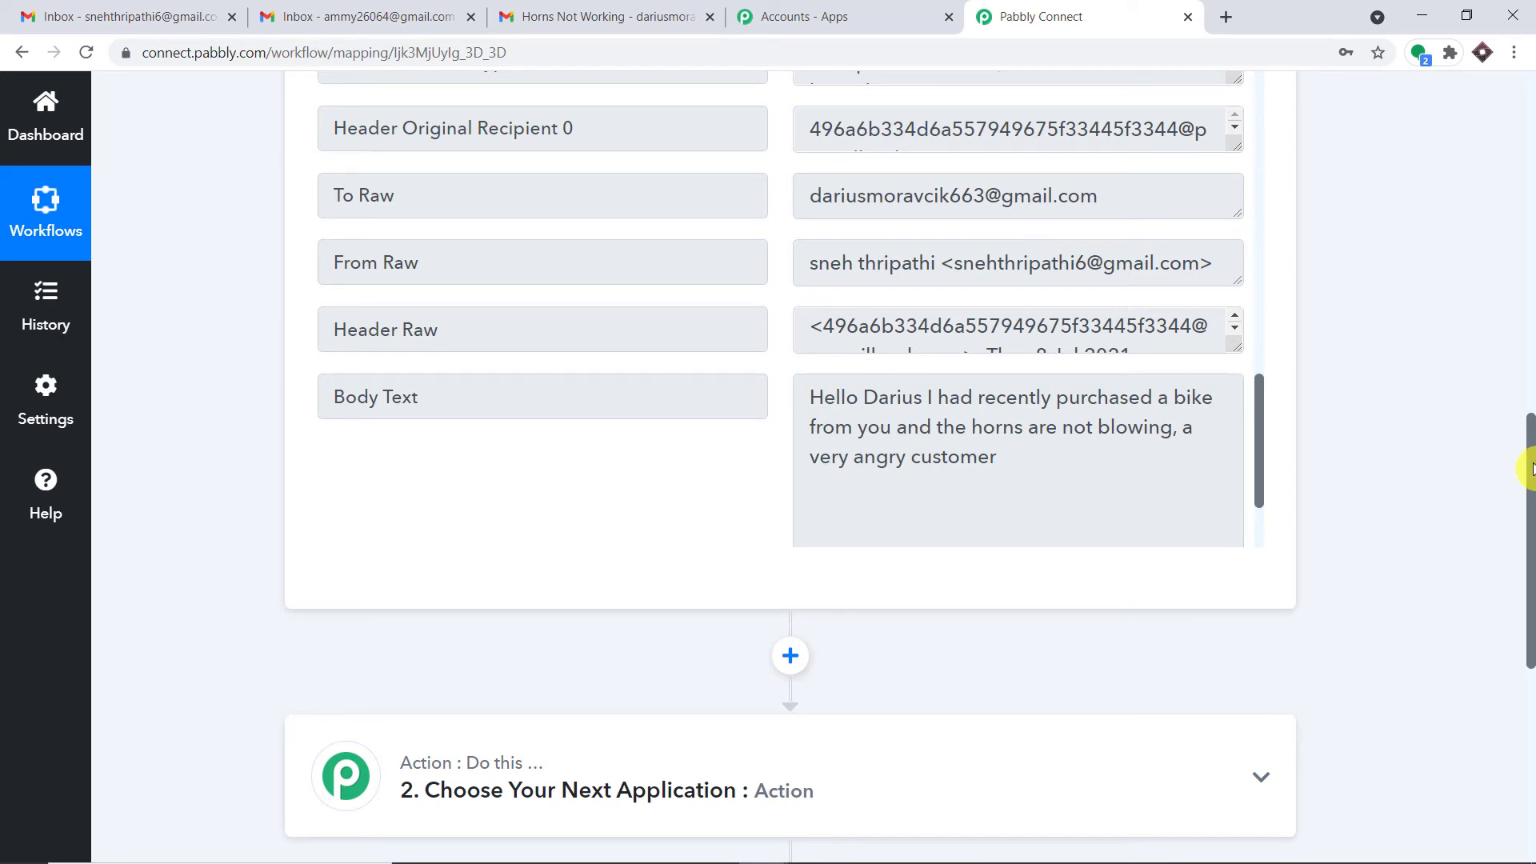
- Set the second workflow step's application to Gmail with the Send an Email action event
scroll(1529, 471, down, 6)
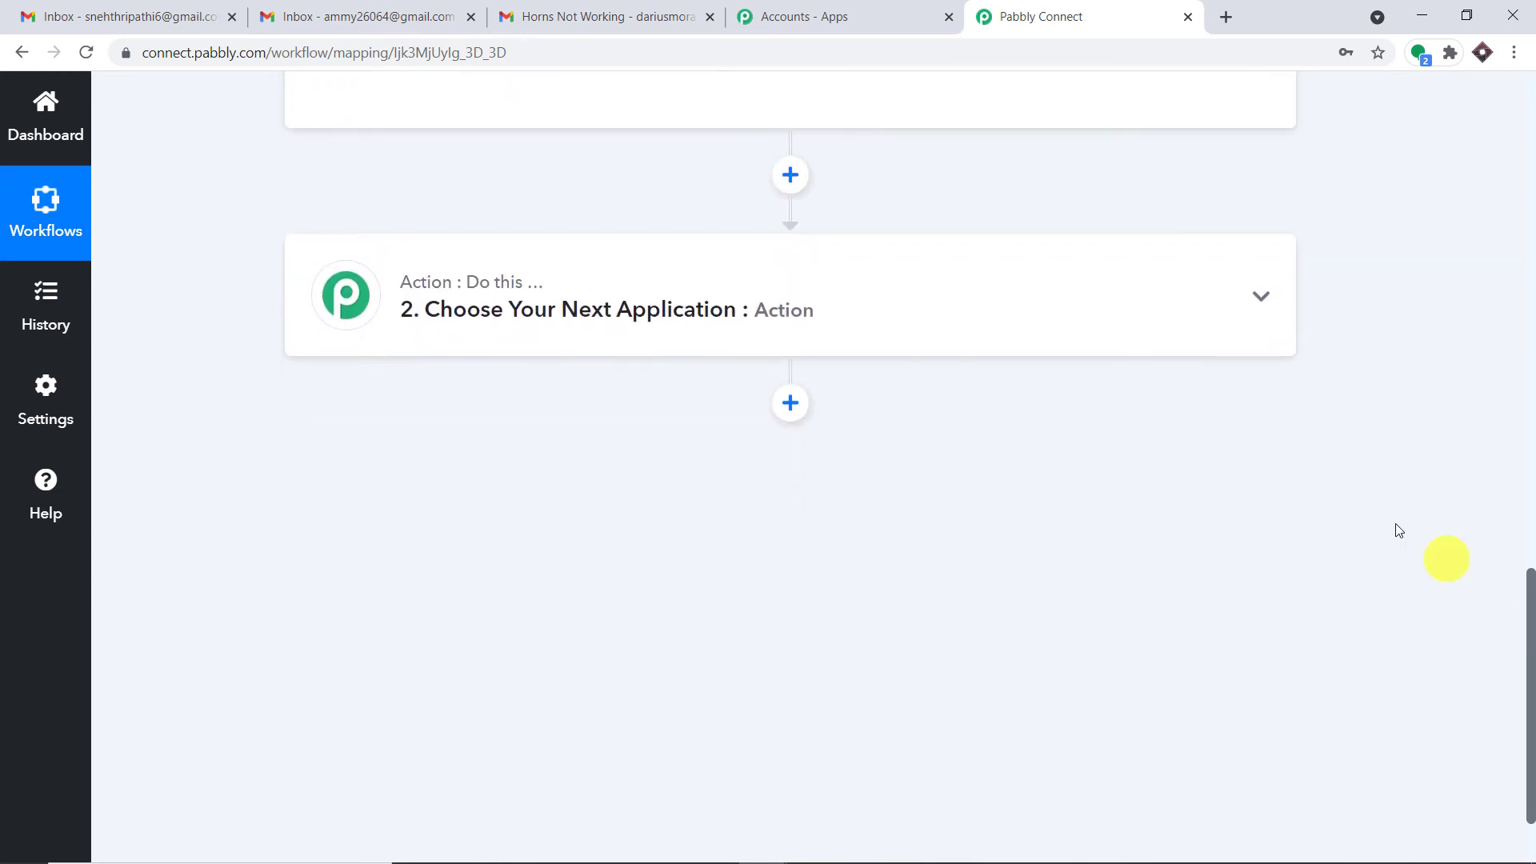
click(628, 318)
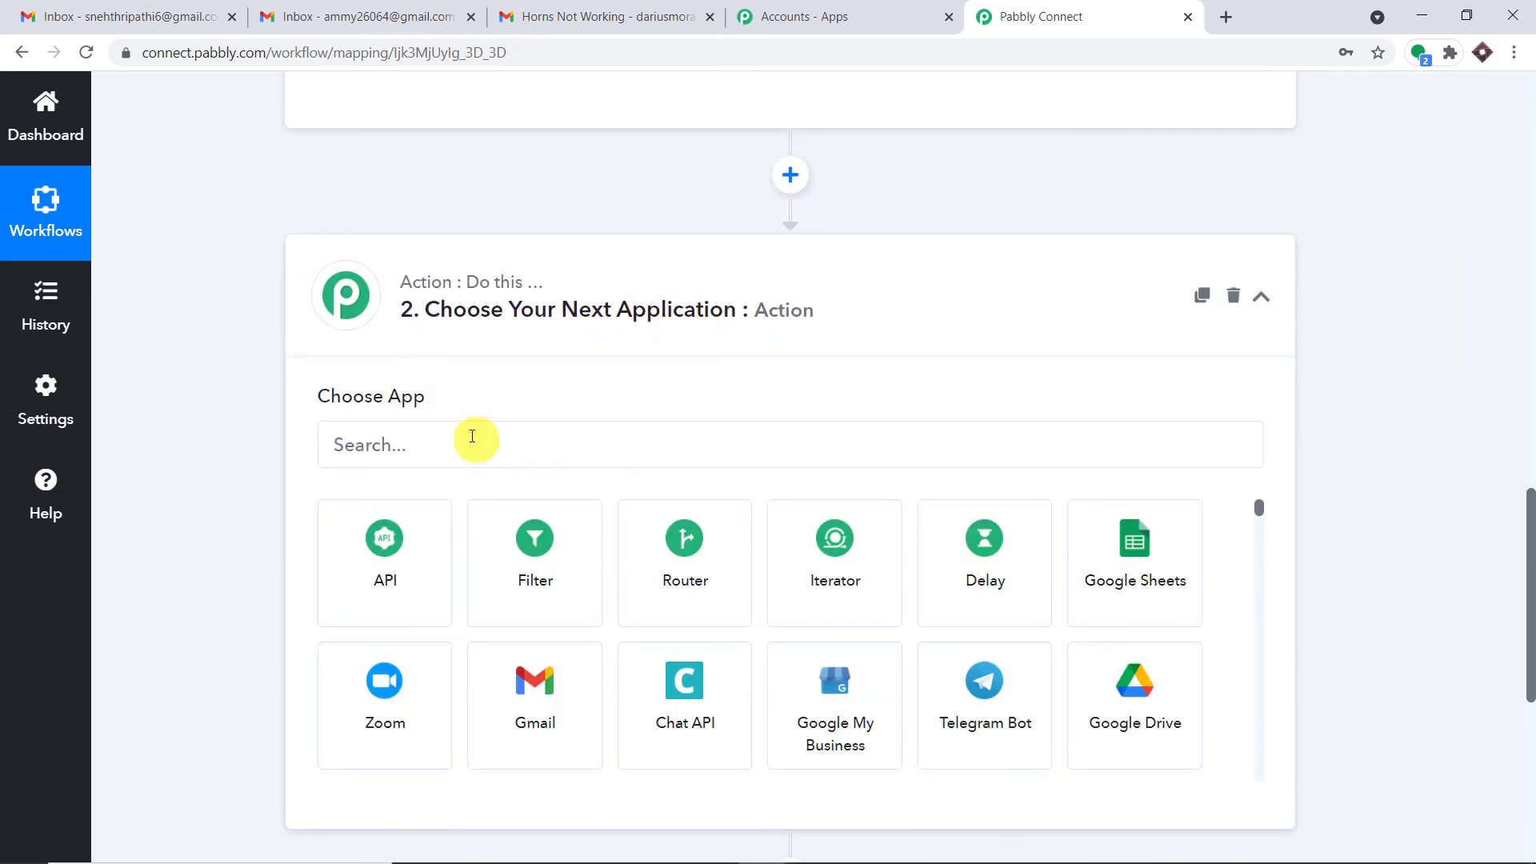
click(468, 445)
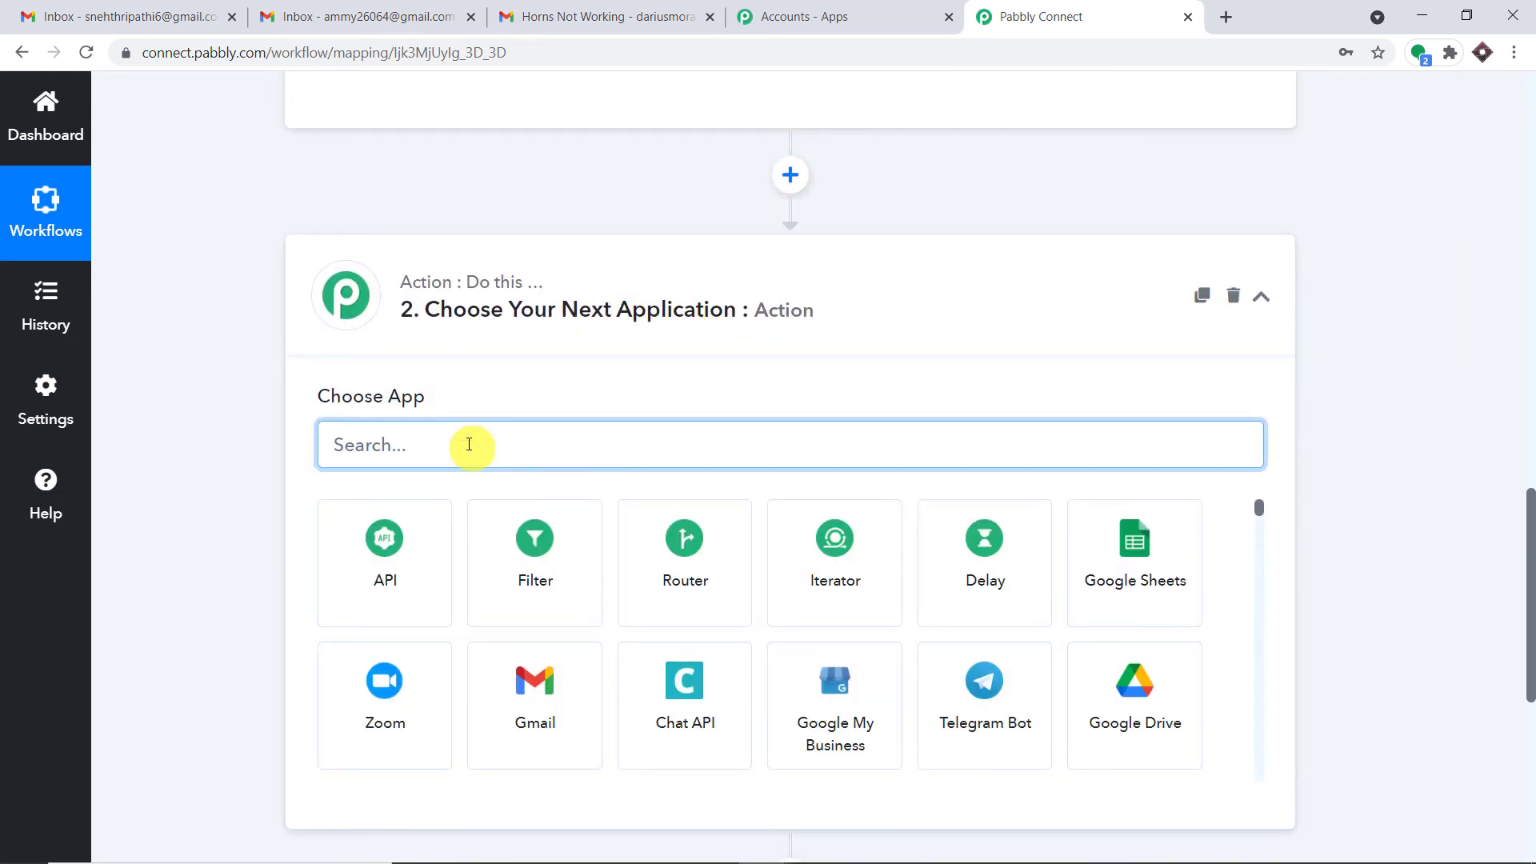
text(gmai)
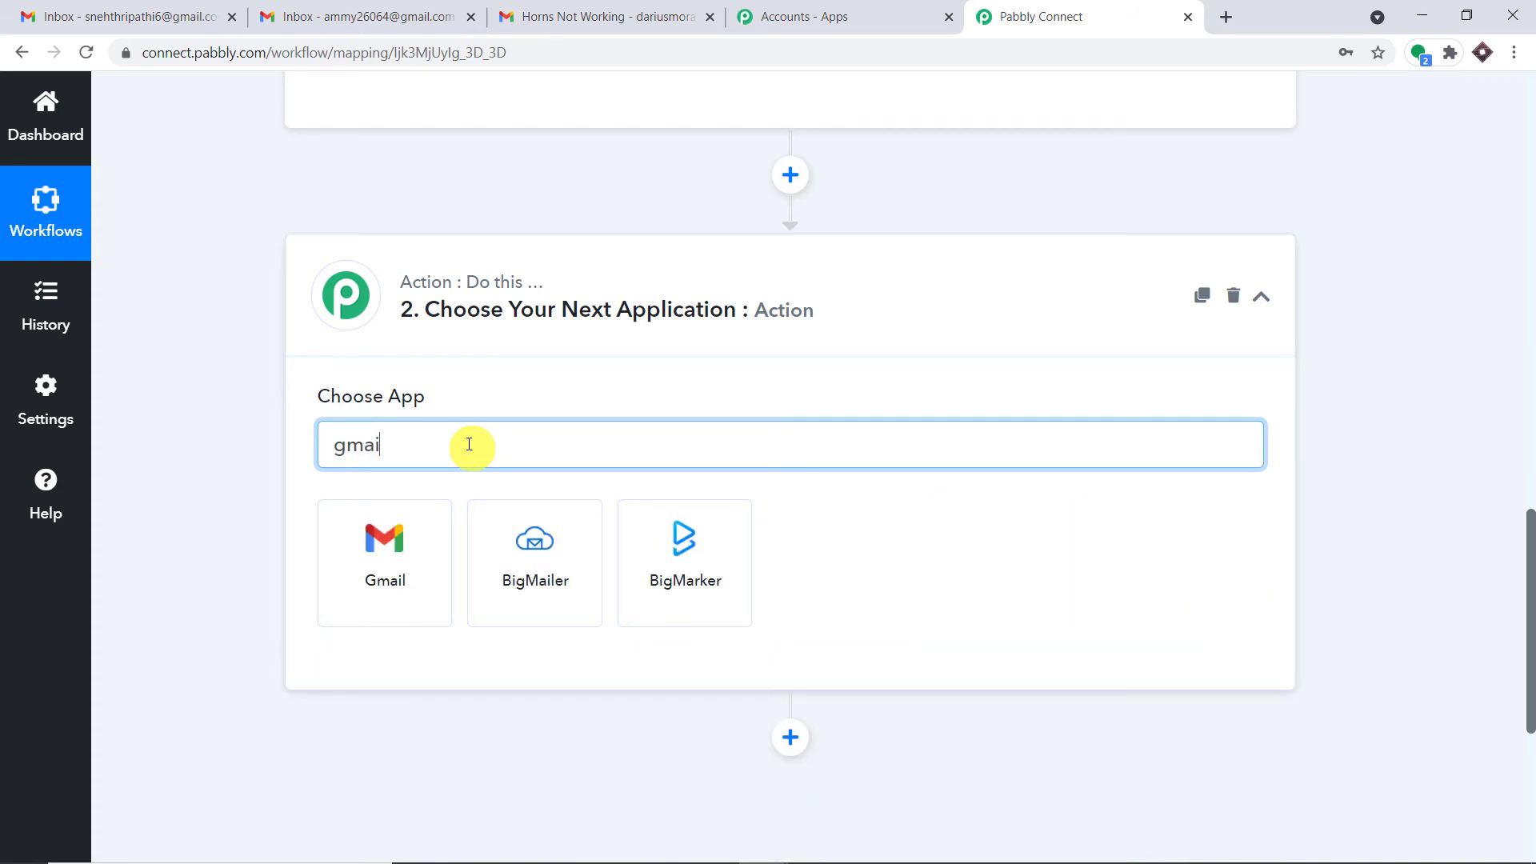
click(388, 544)
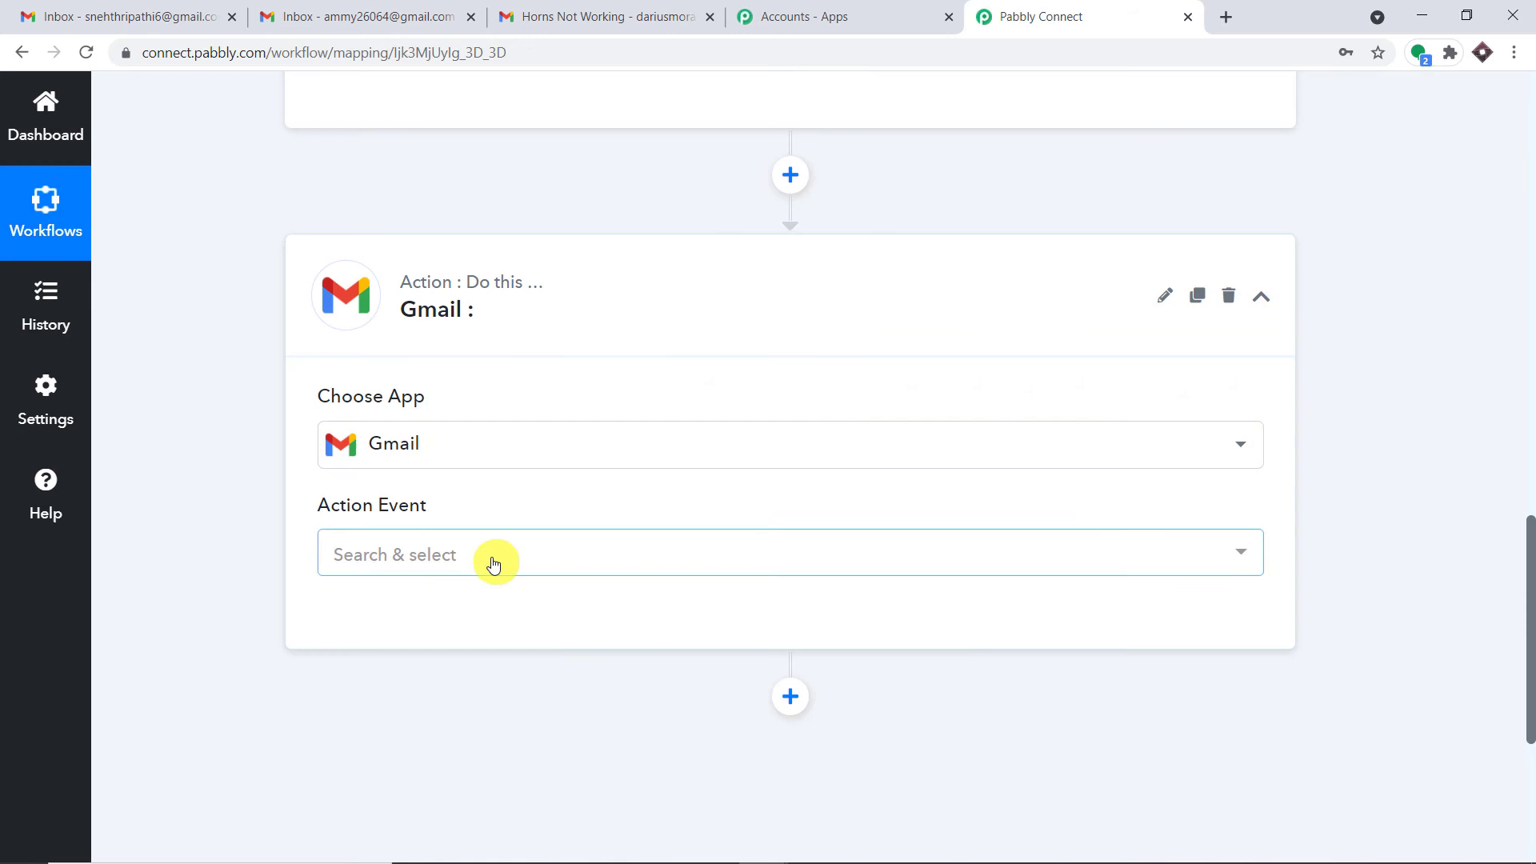
click(492, 556)
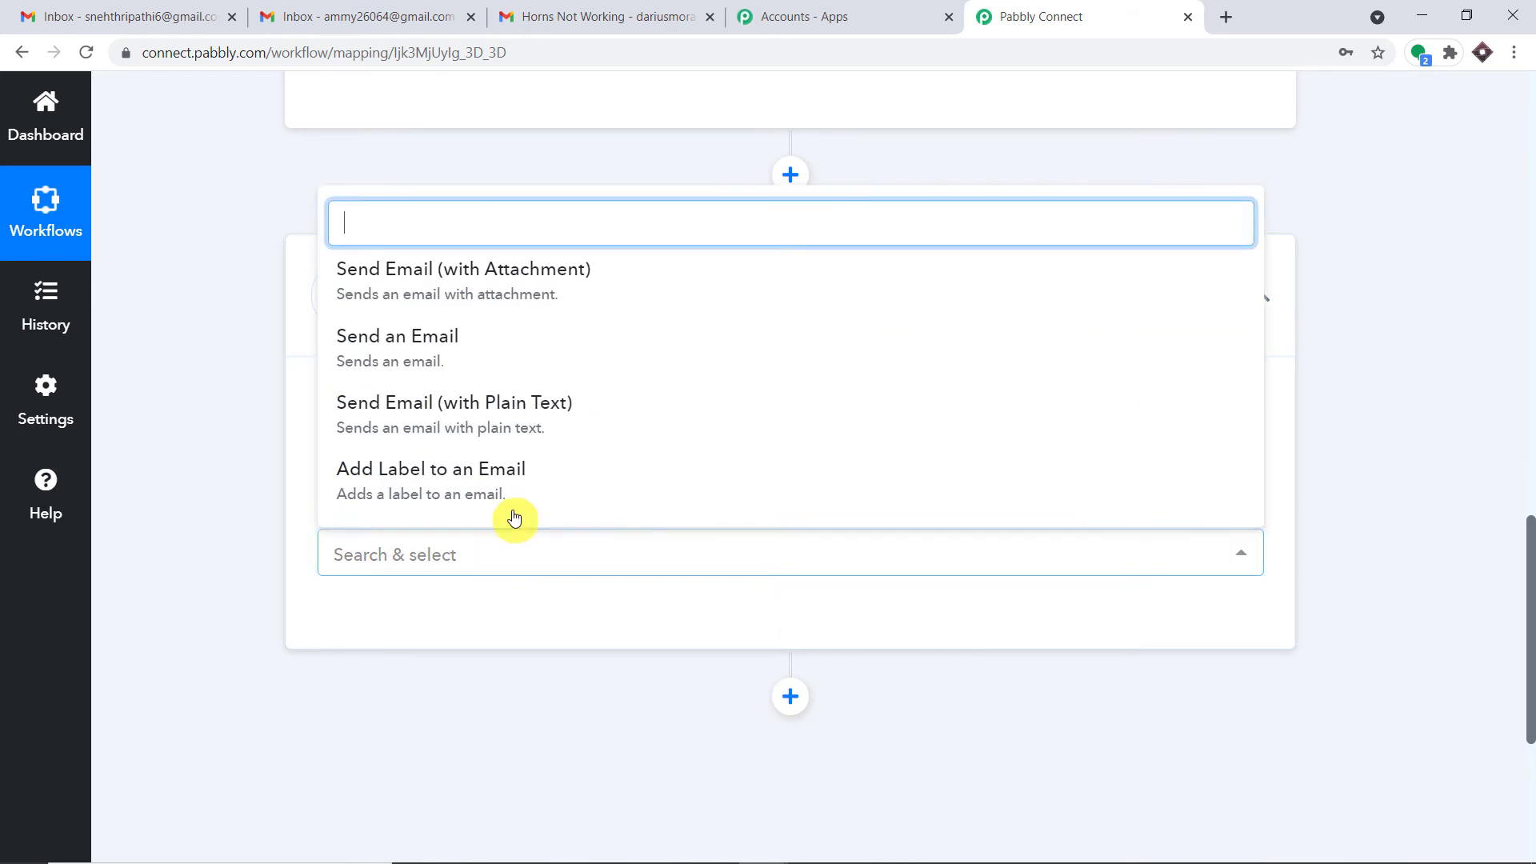
click(511, 347)
- Connect the action through a new Gmail connection, authorizing Pabbly Connect to access the account that receives the complaints
click(379, 614)
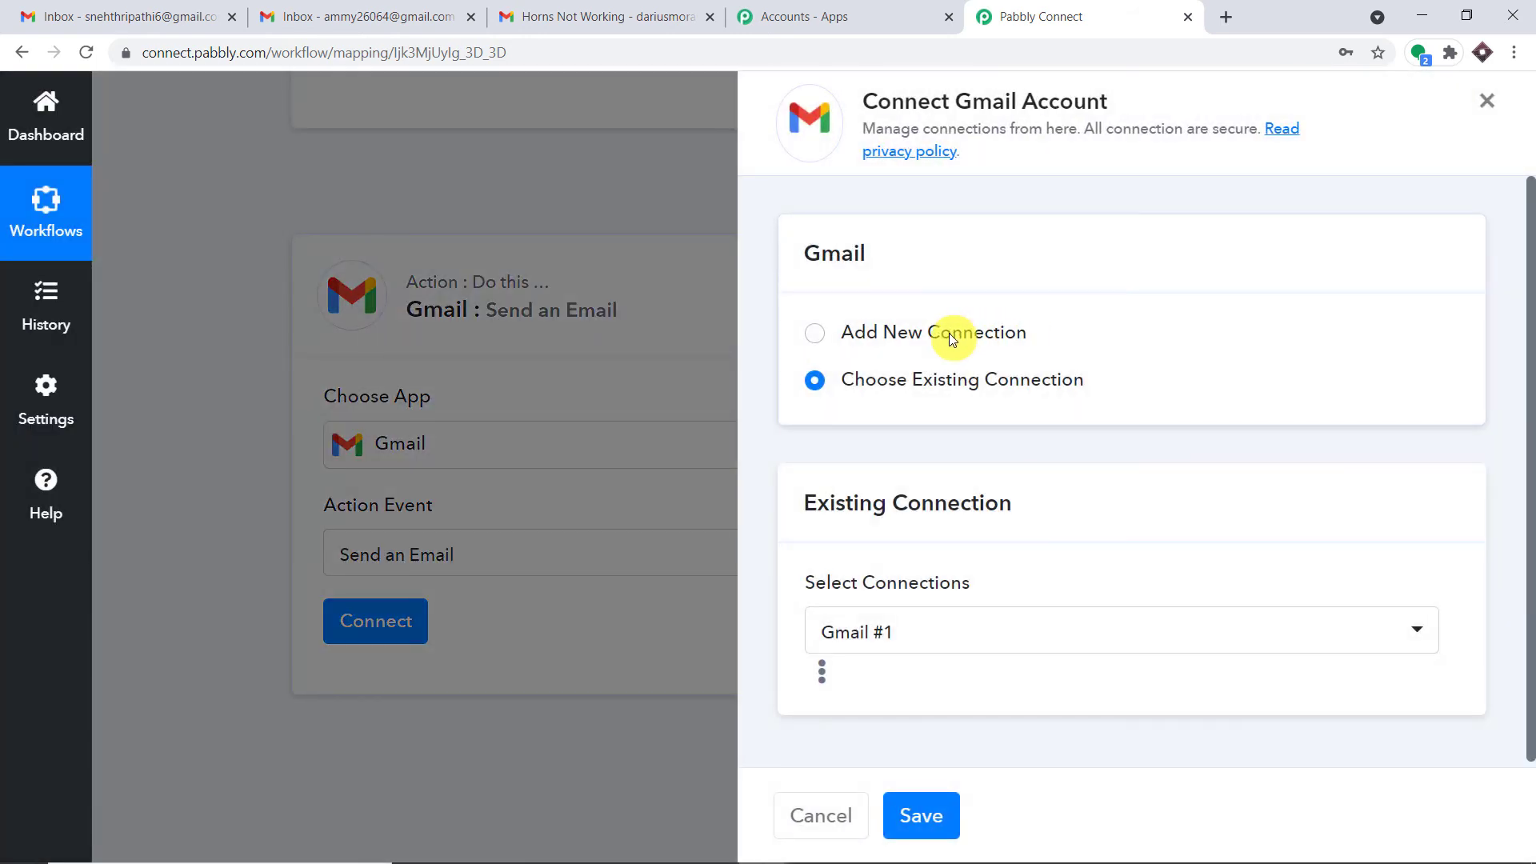
click(948, 333)
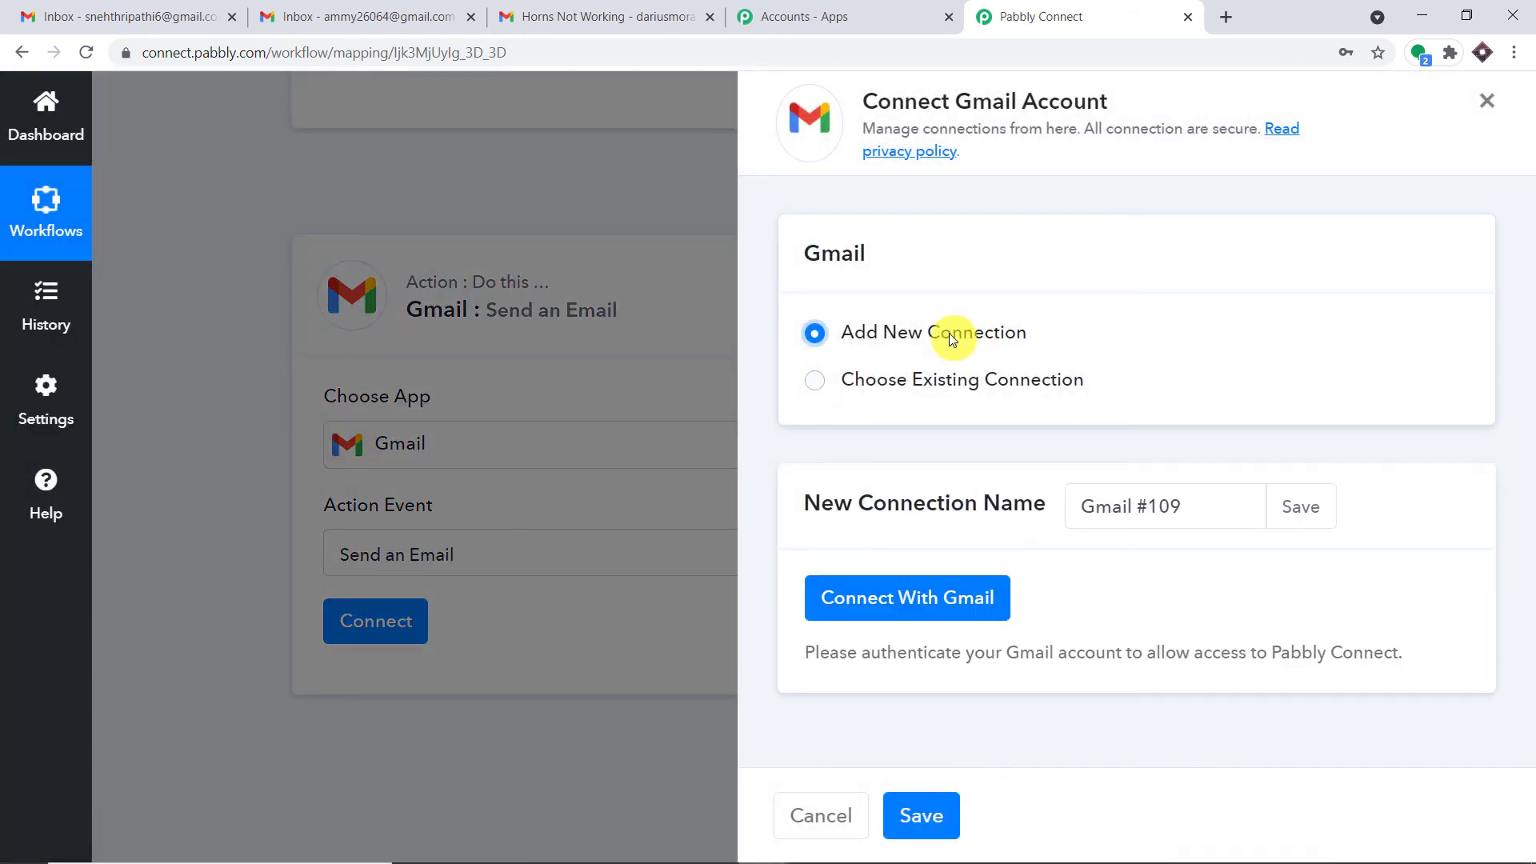
click(902, 593)
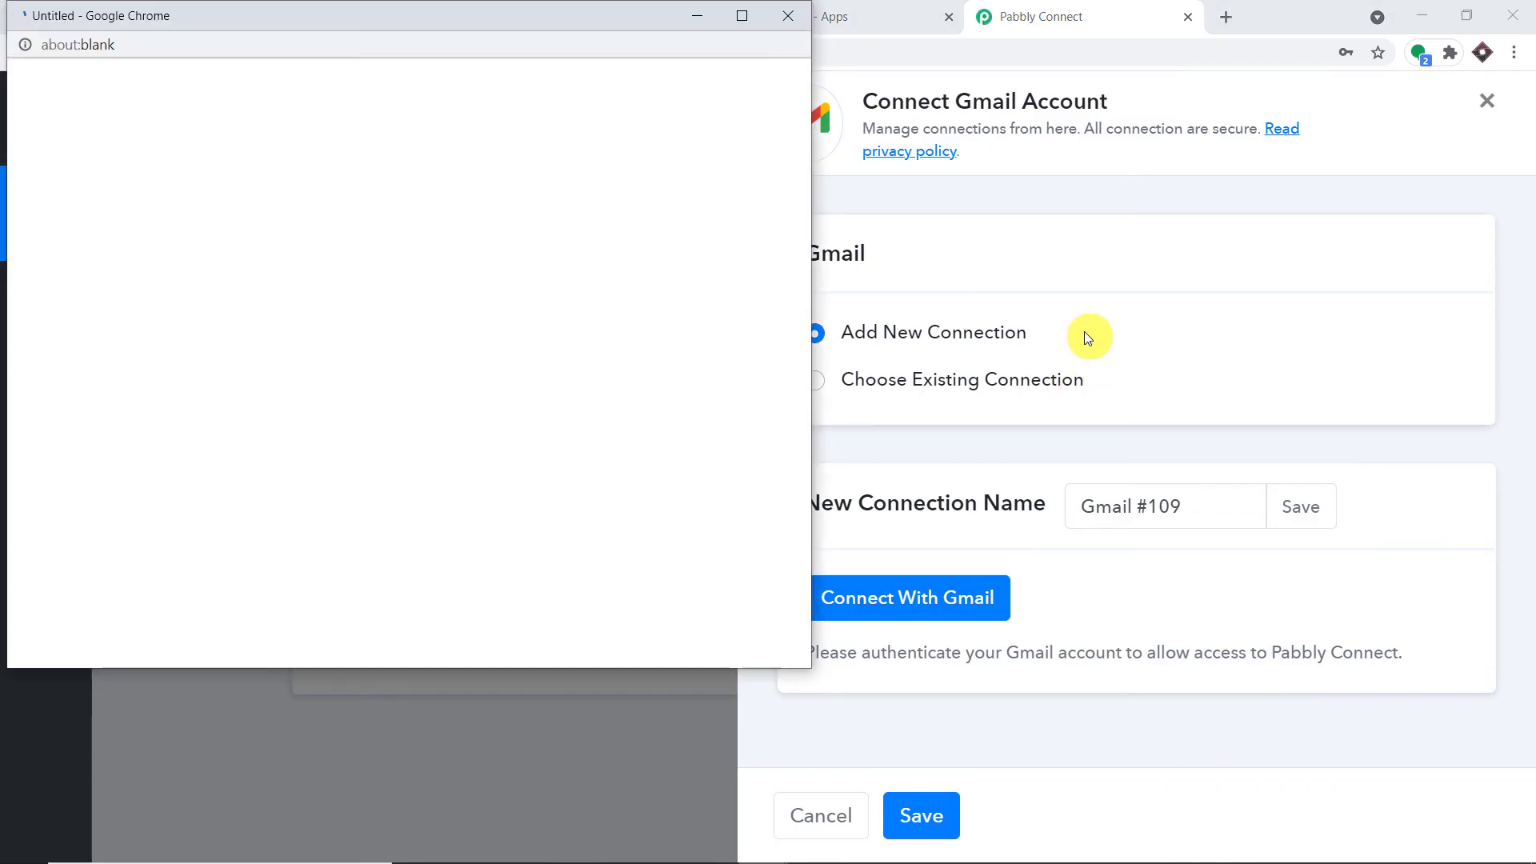
drag(467, 16, 1192, 104)
scroll(1102, 370, down, 5)
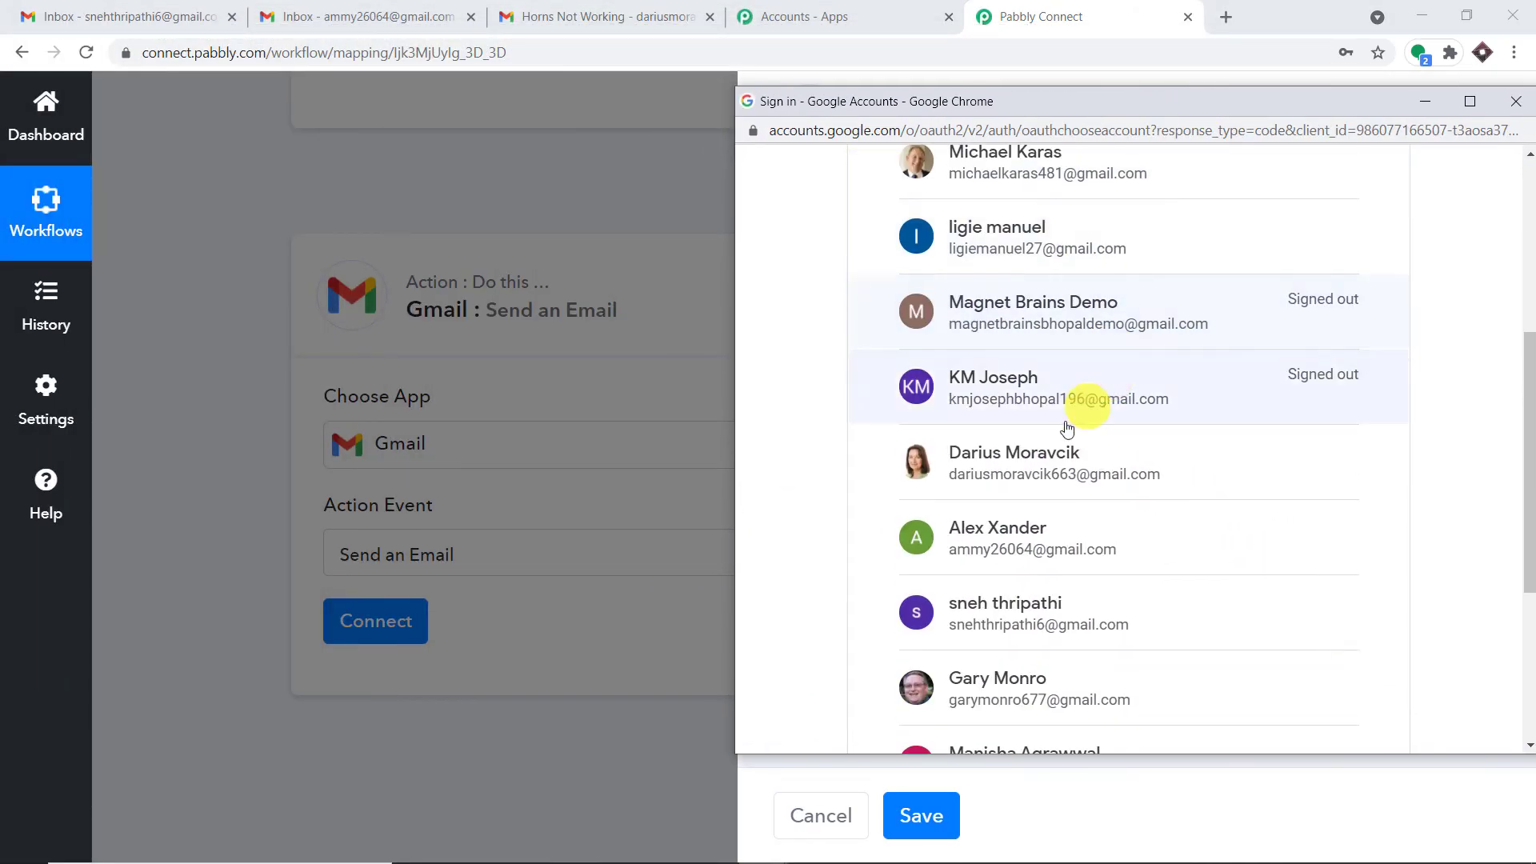
click(1121, 470)
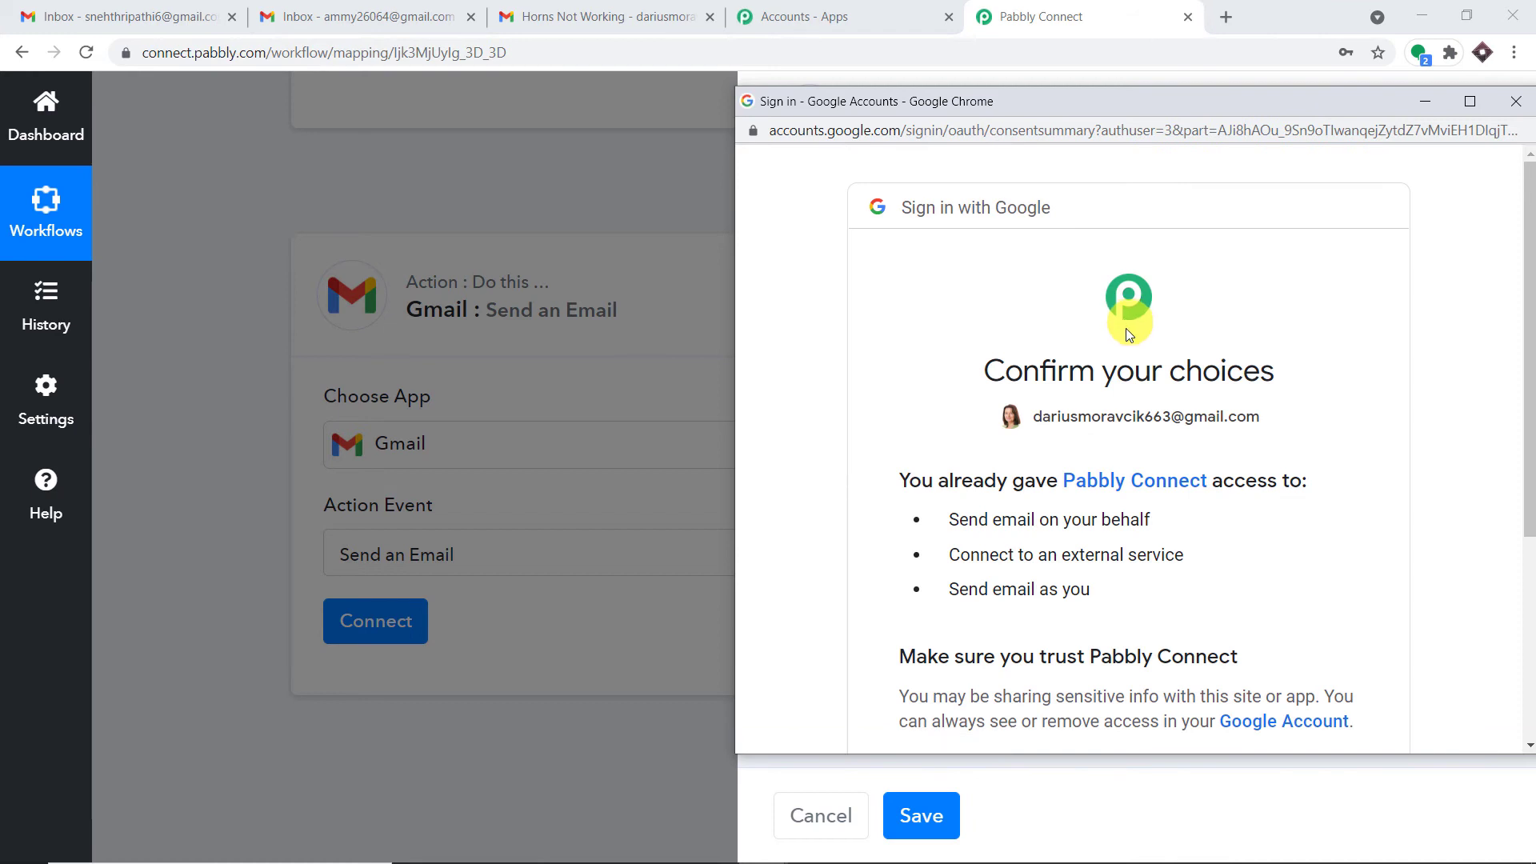
scroll(1313, 387, down, 2)
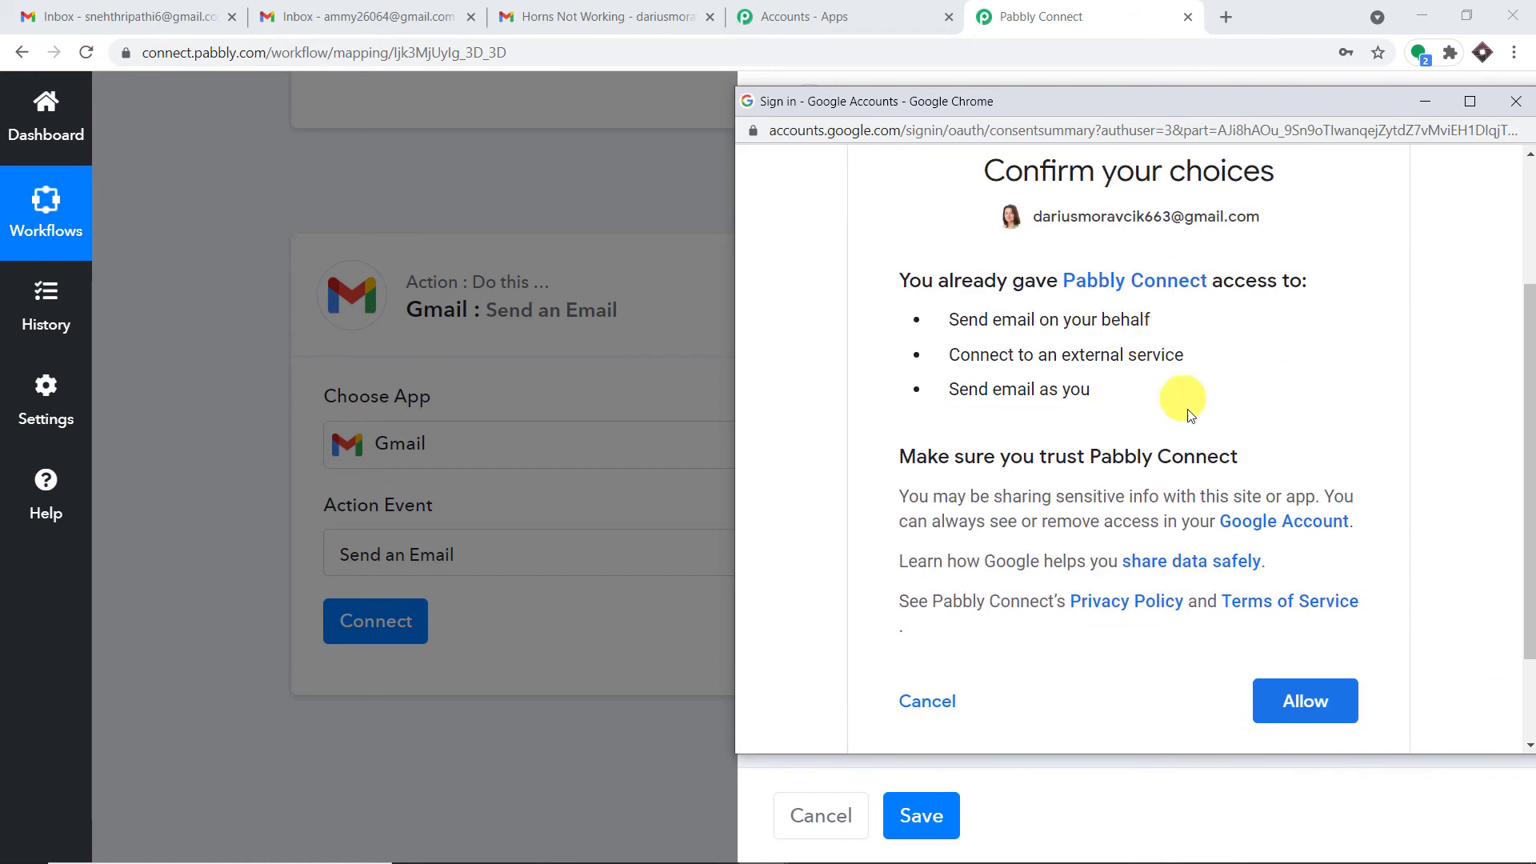
click(1319, 706)
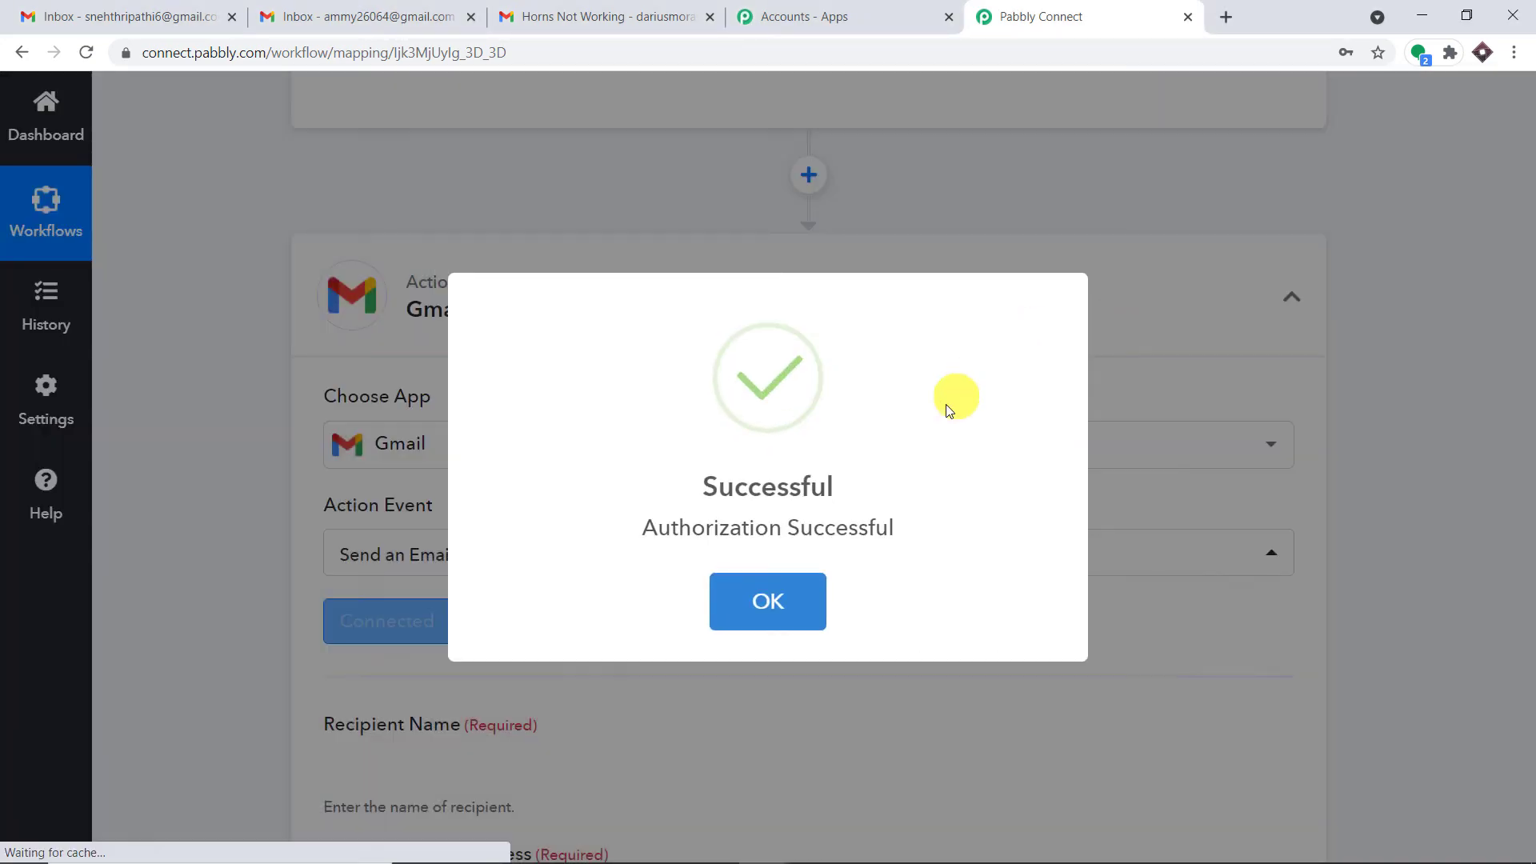
click(800, 607)
- Review the fields of the Send an Email action and locate the sender's display name in the captured Email Parser response
scroll(912, 388, down, 3)
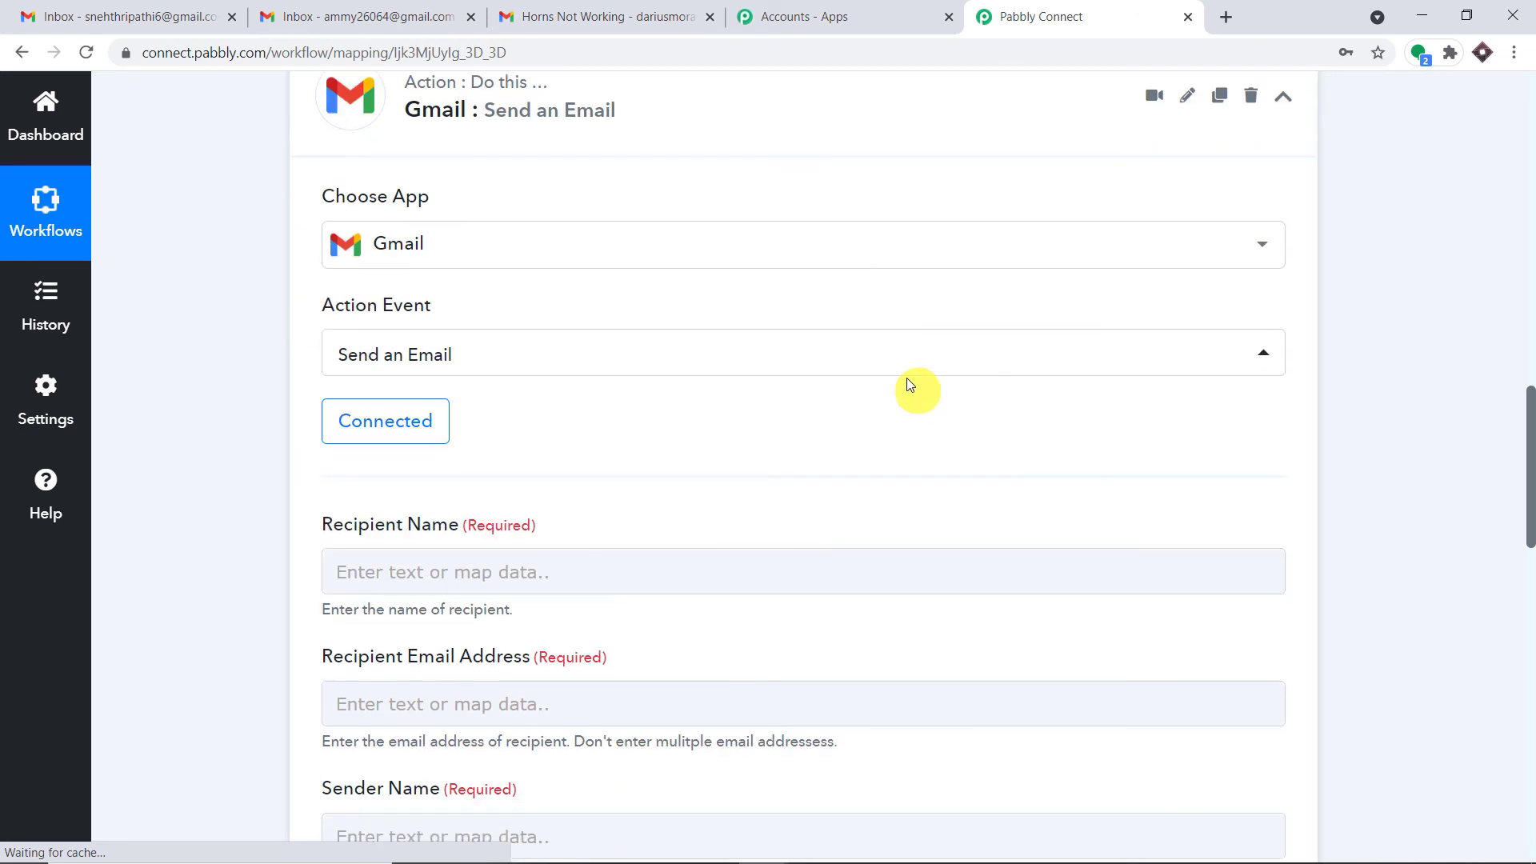
scroll(909, 384, down, 4)
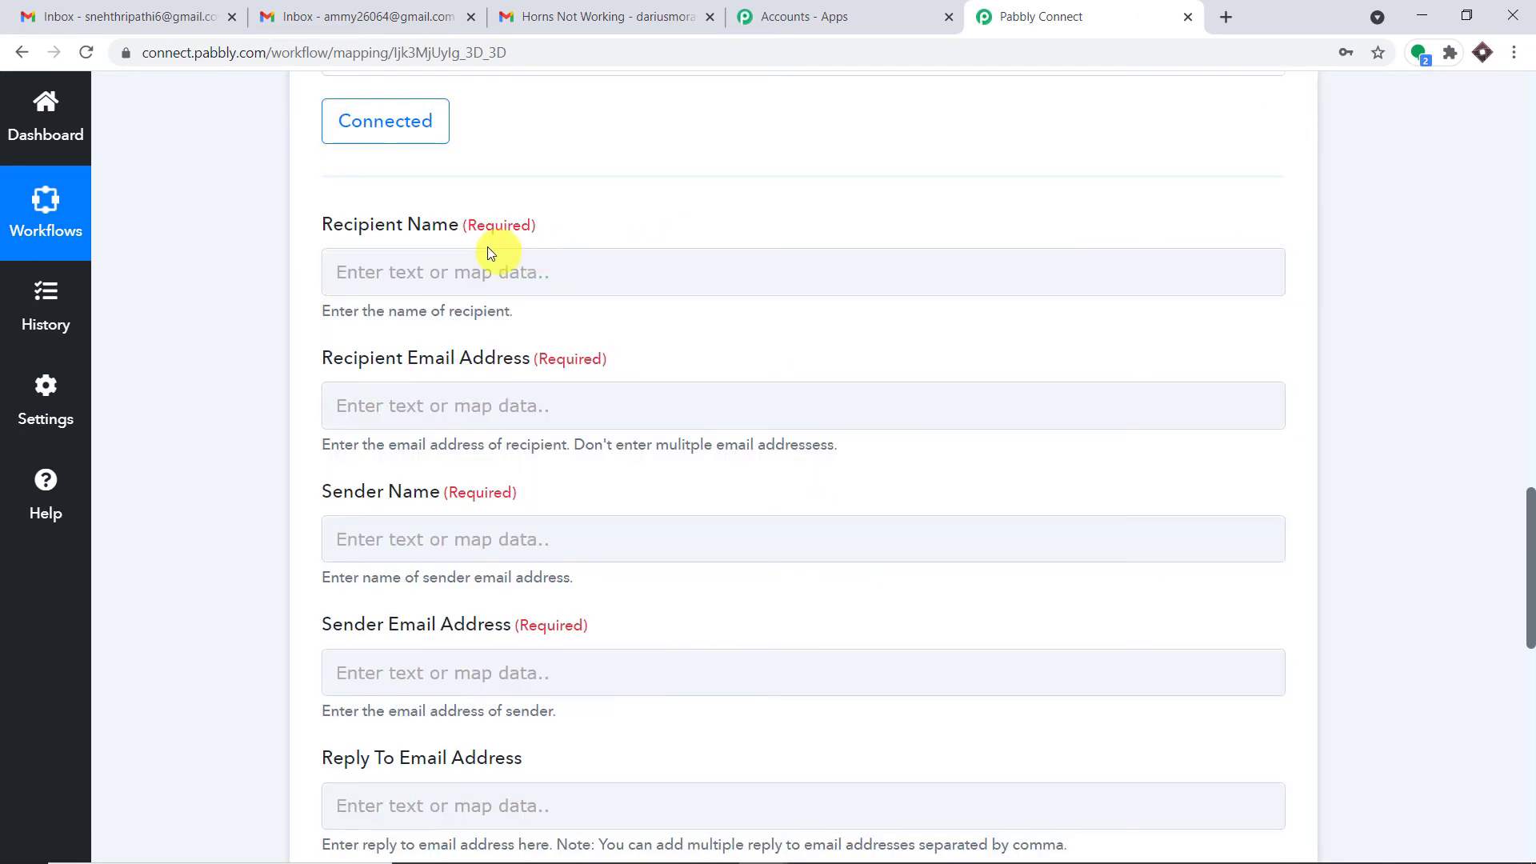
scroll(703, 350, down, 1)
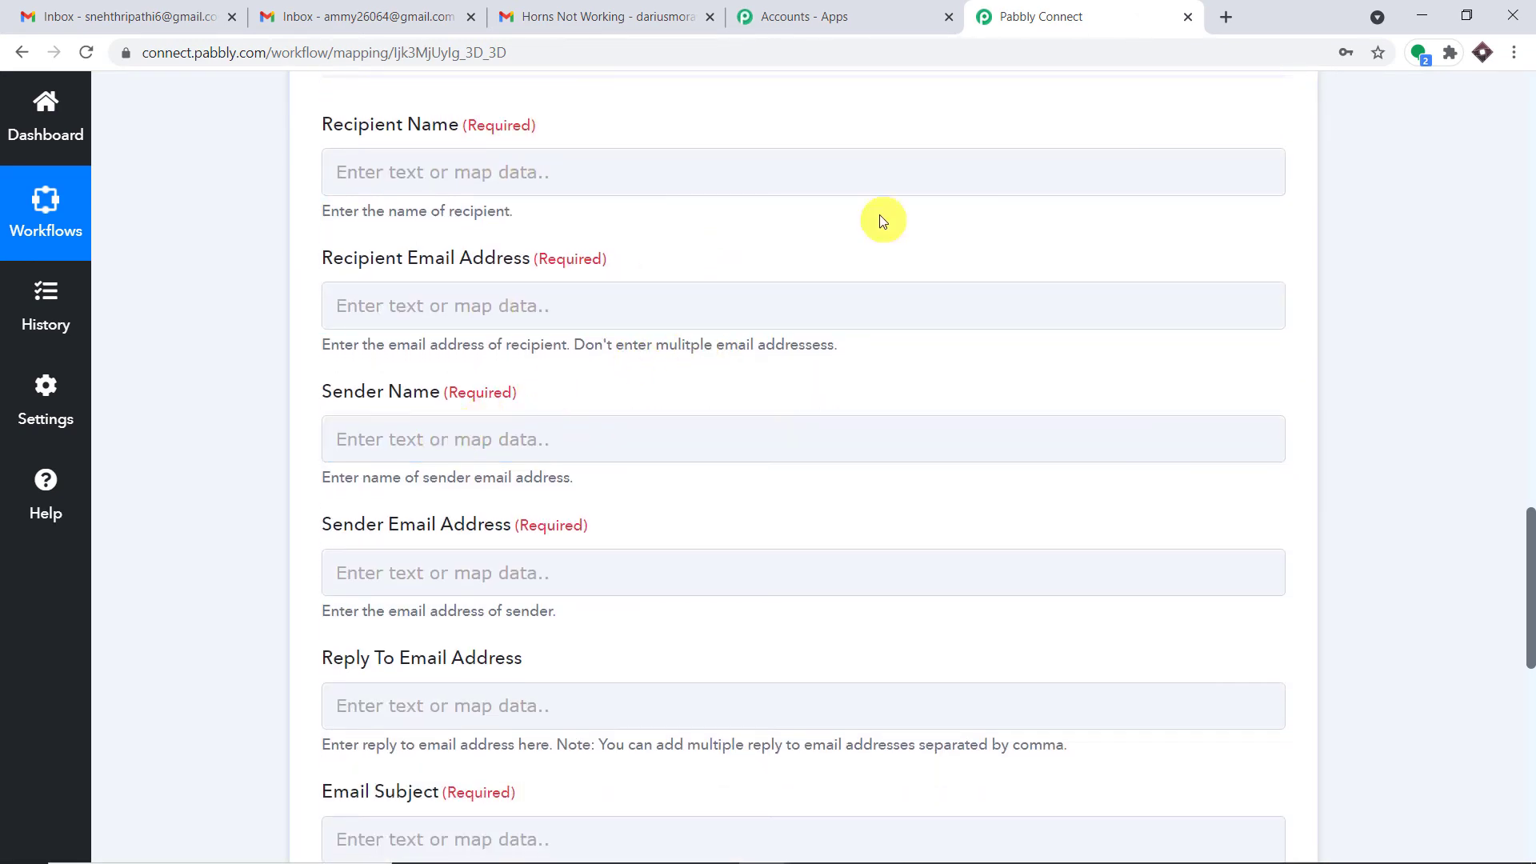
scroll(637, 336, down, 2)
scroll(902, 230, down, 3)
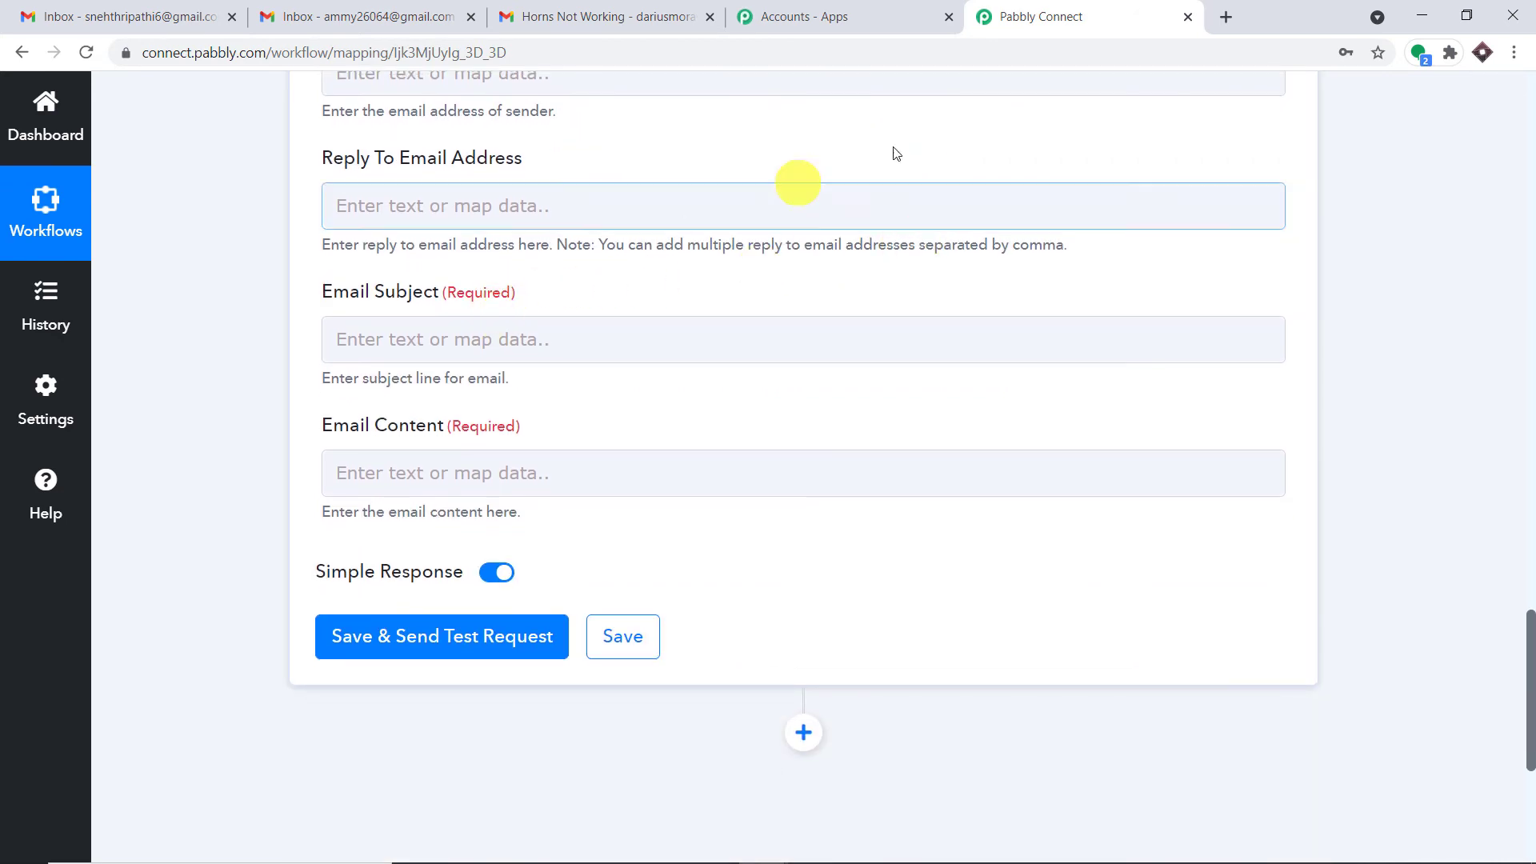
scroll(756, 376, up, 6)
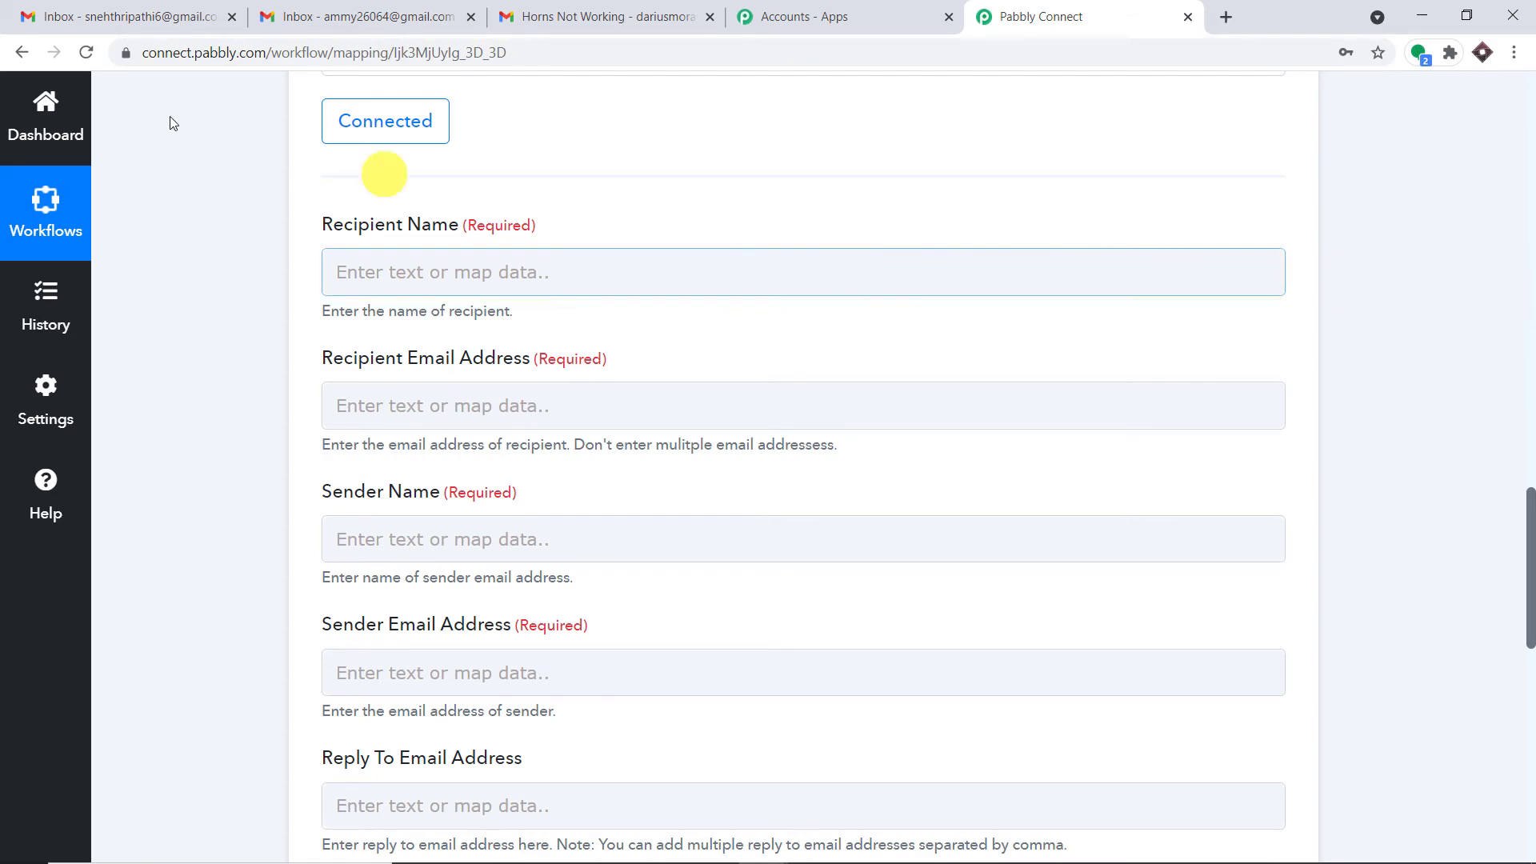
click(1530, 329)
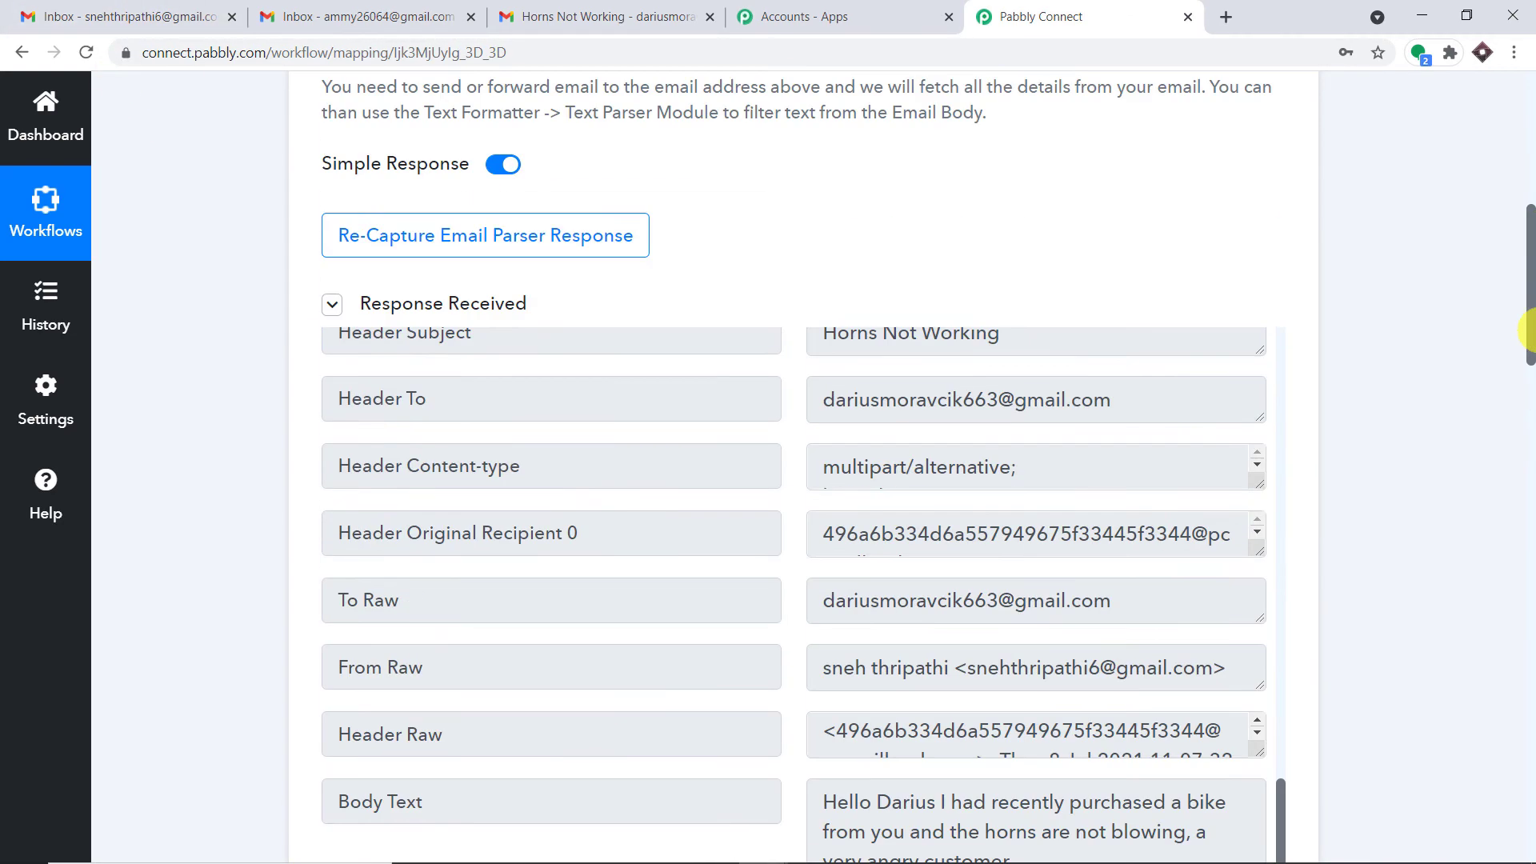
scroll(1011, 404, up, 8)
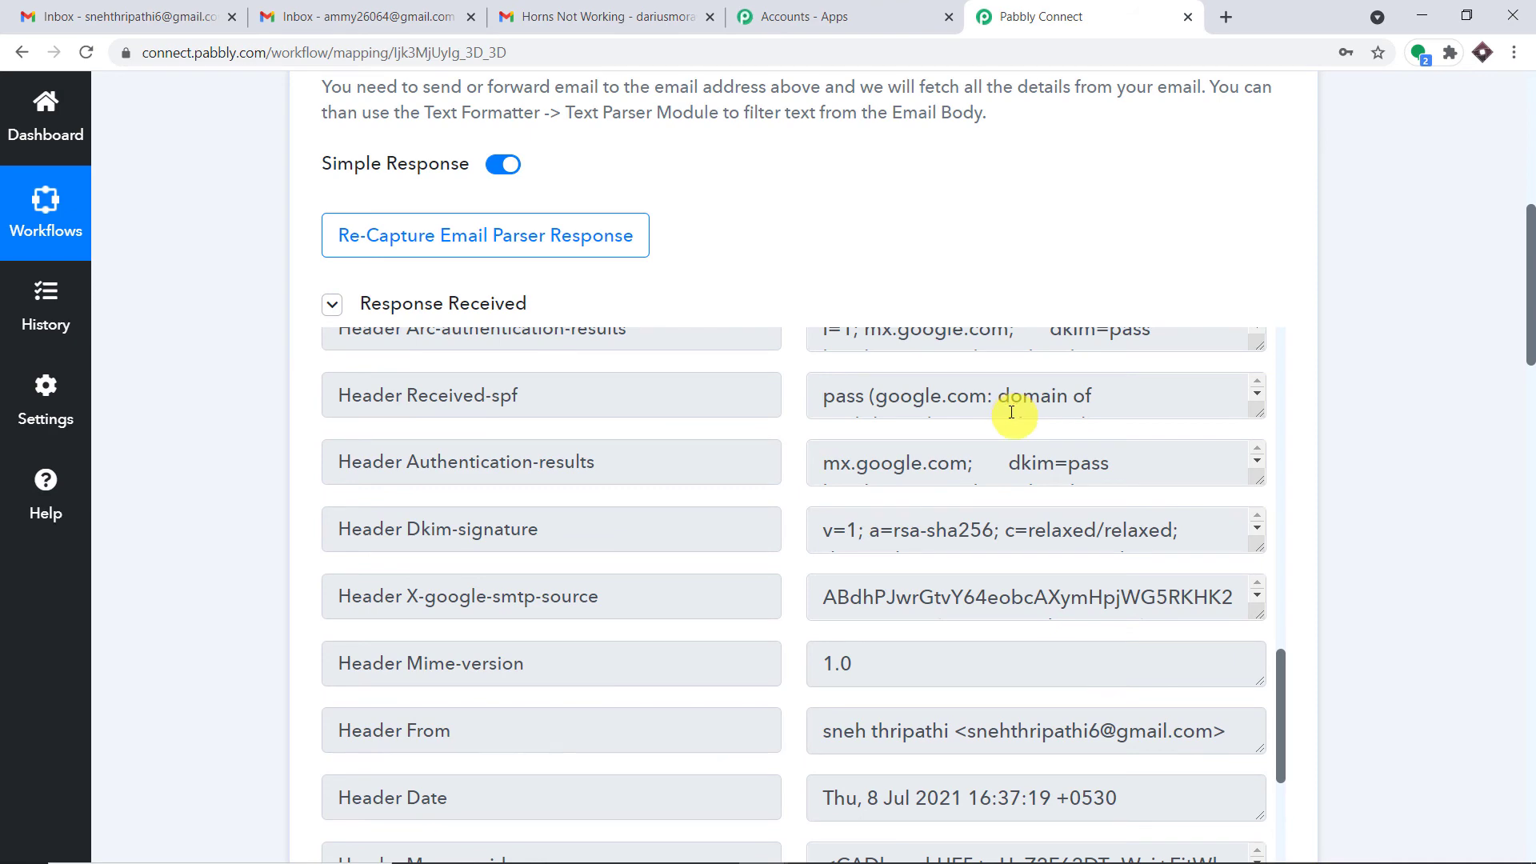
scroll(1120, 512, up, 10)
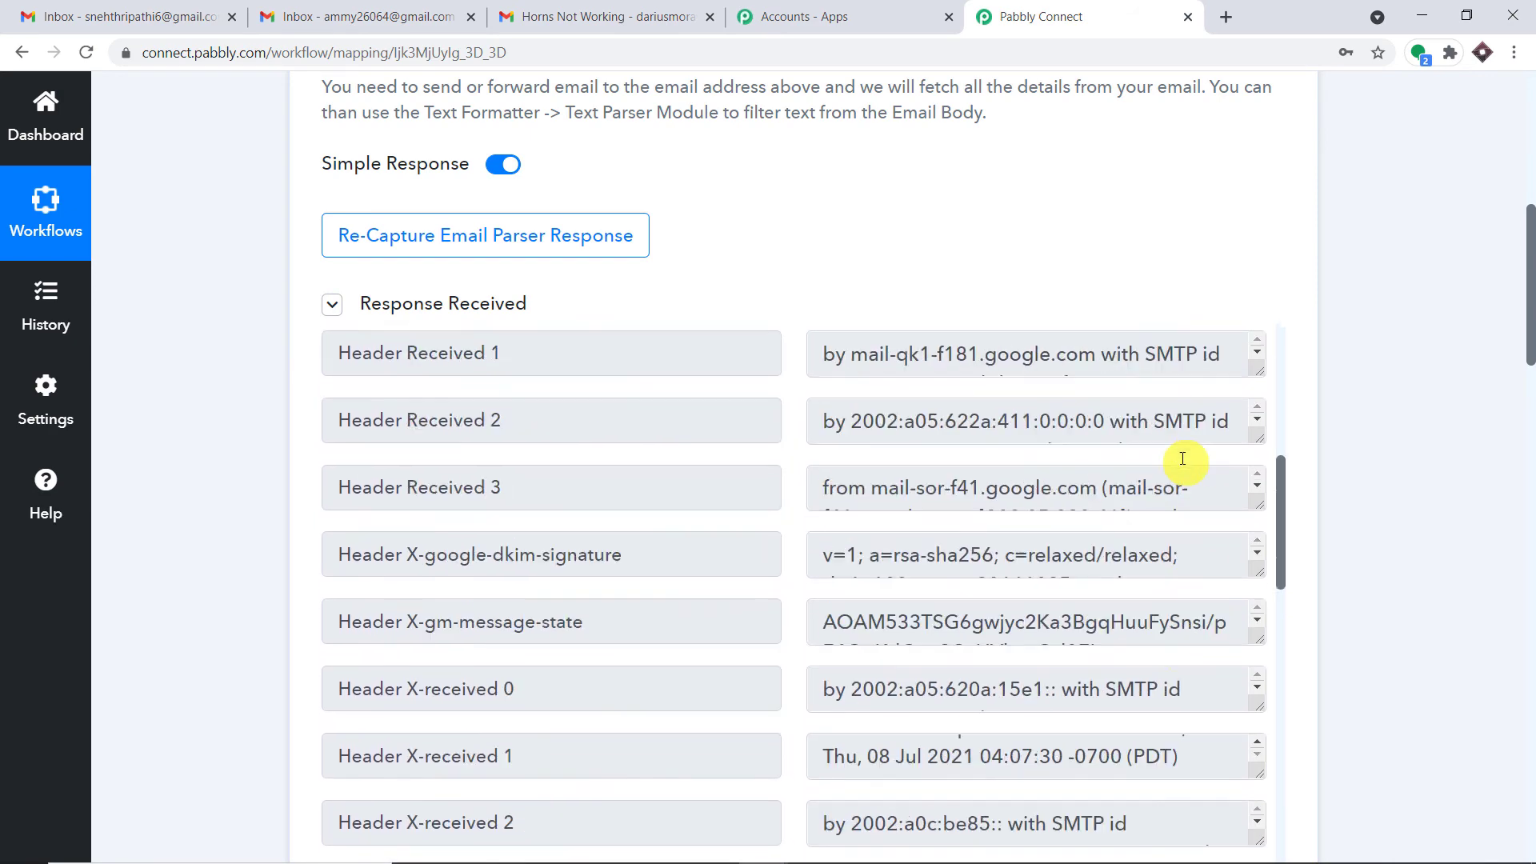
scroll(1168, 468, up, 8)
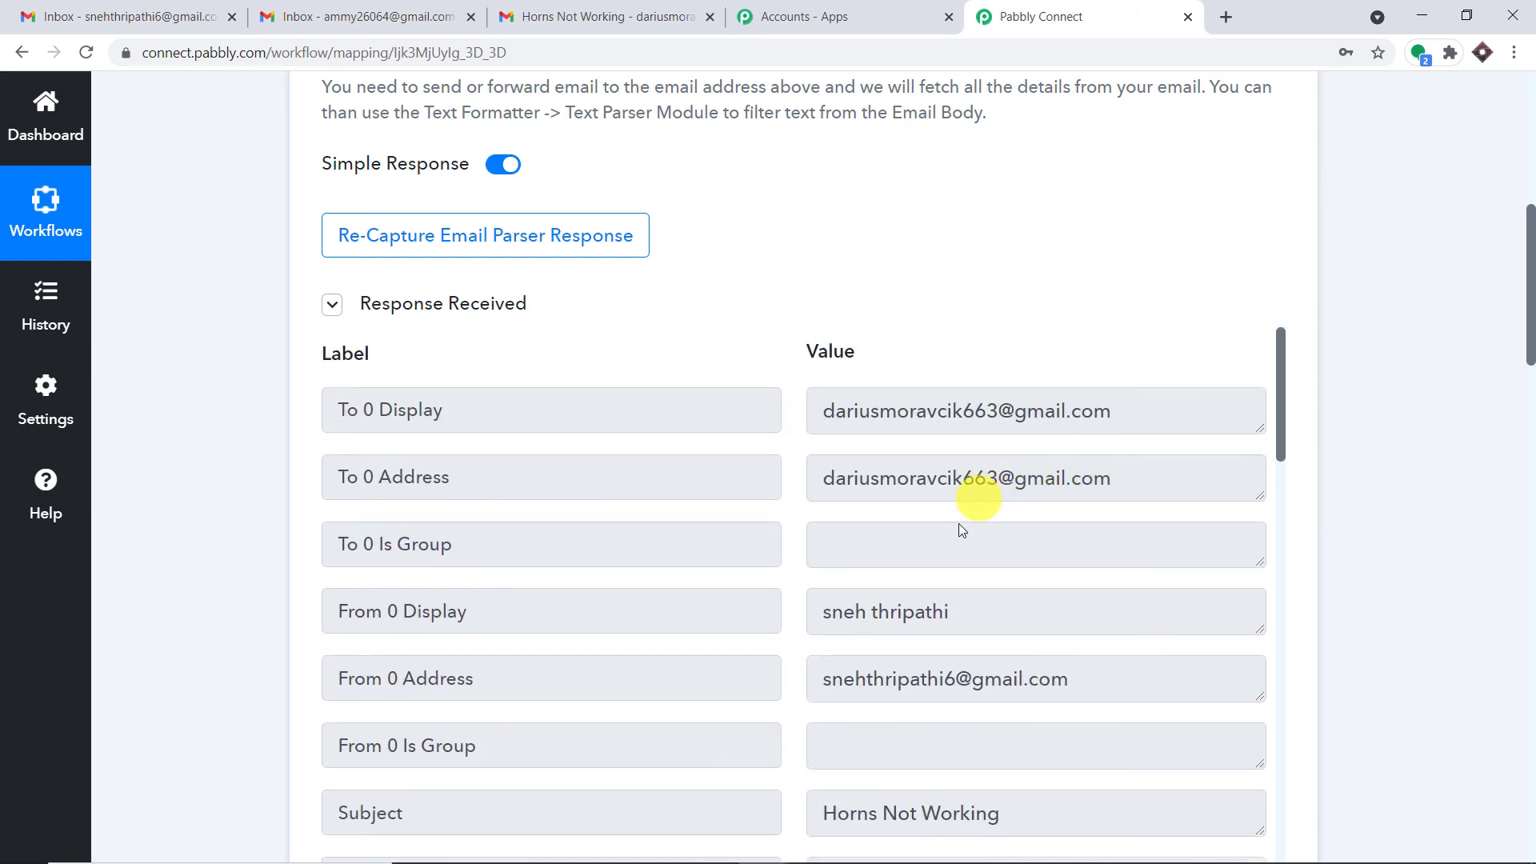
drag(983, 608, 738, 609)
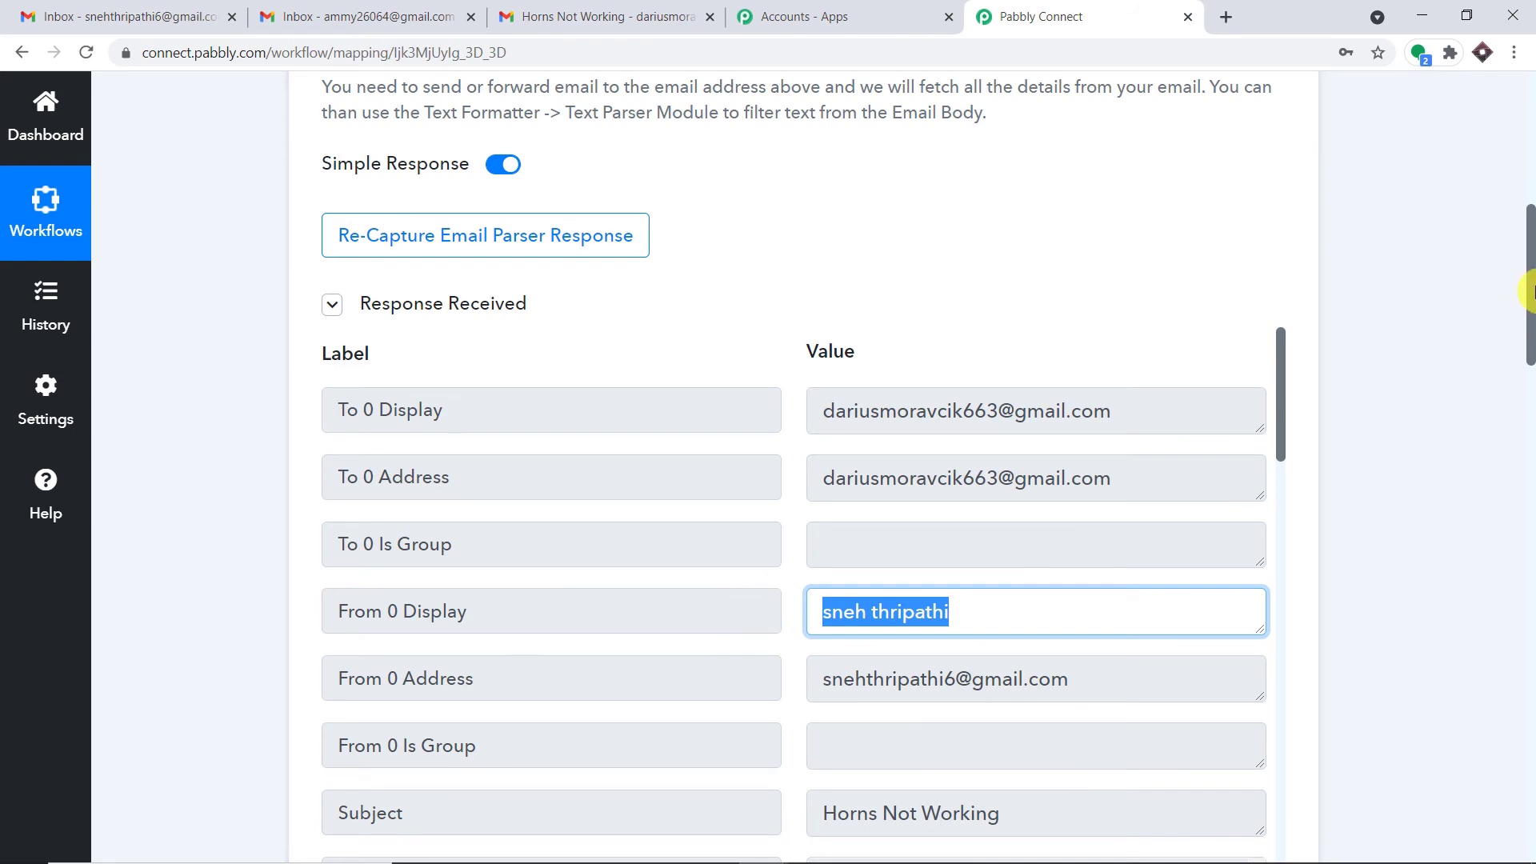
- Map the Recipient Name of the Gmail action to From 0 Display from the Email Parser step
drag(1528, 292, 1483, 554)
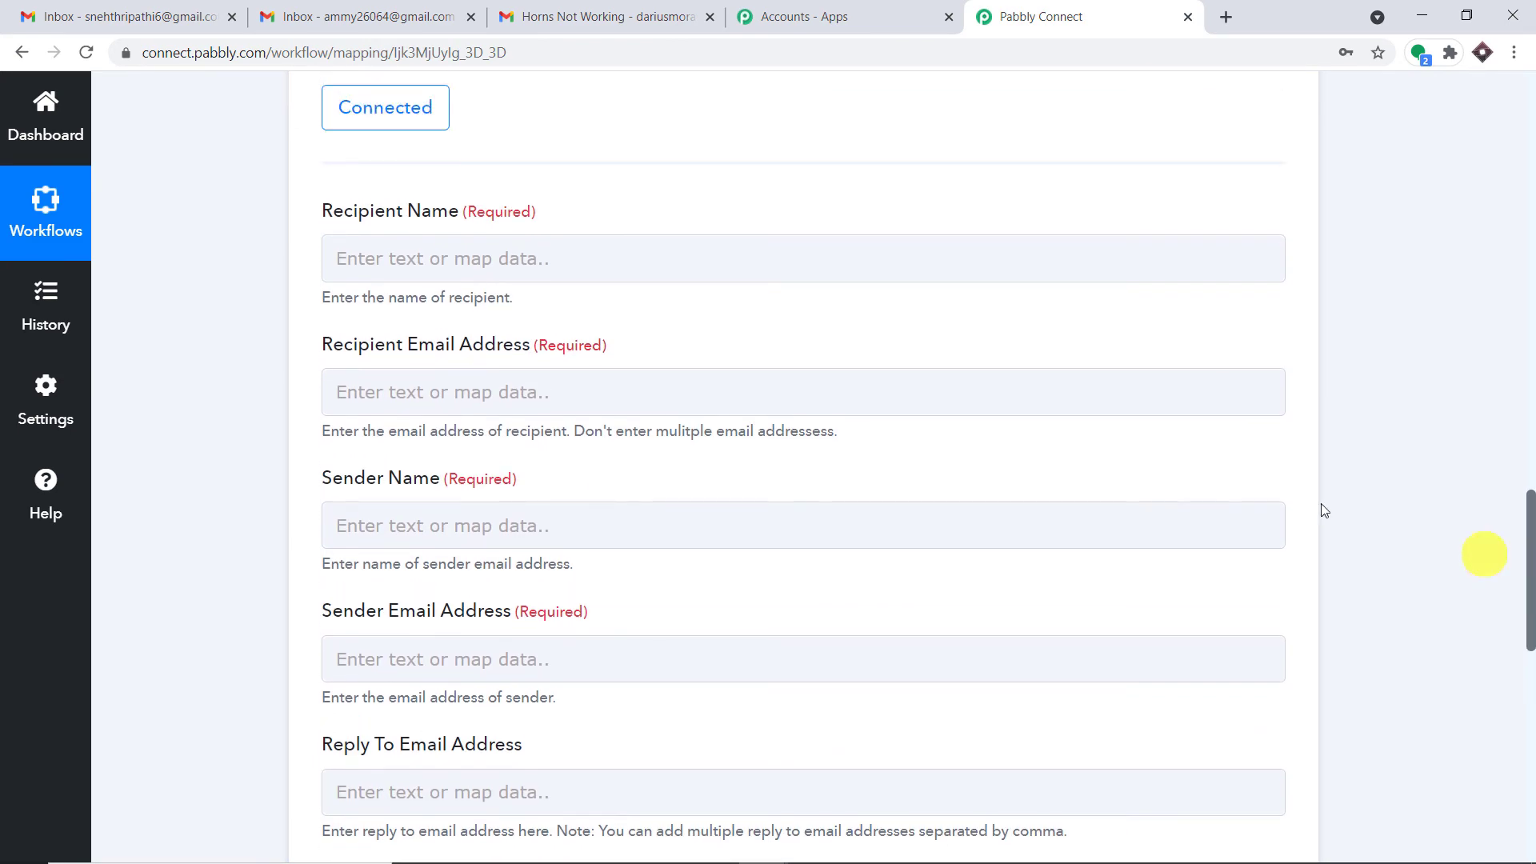
click(629, 253)
click(535, 453)
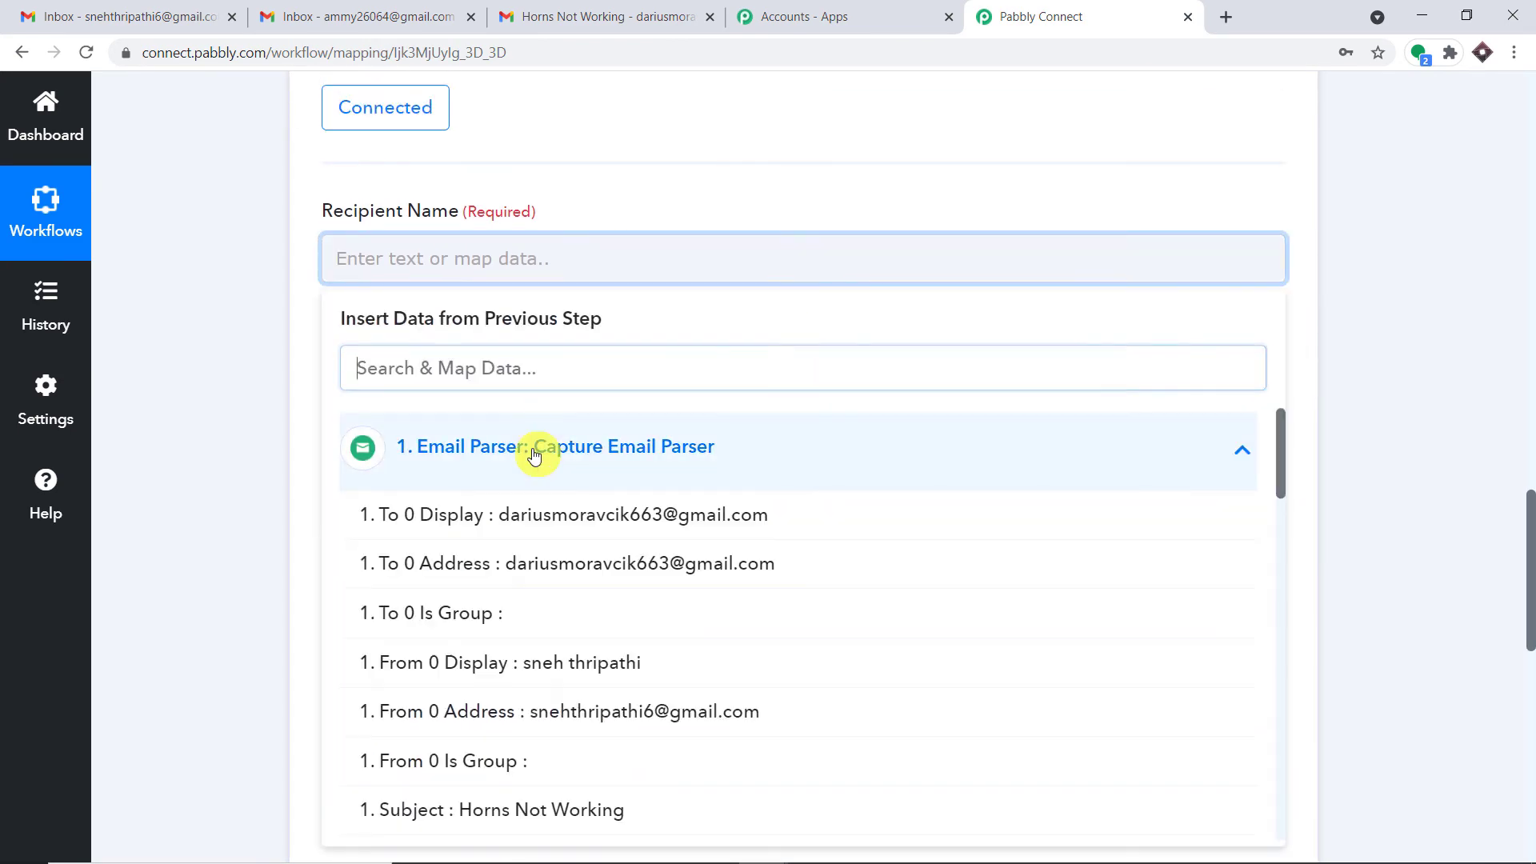
scroll(600, 610, down, 1)
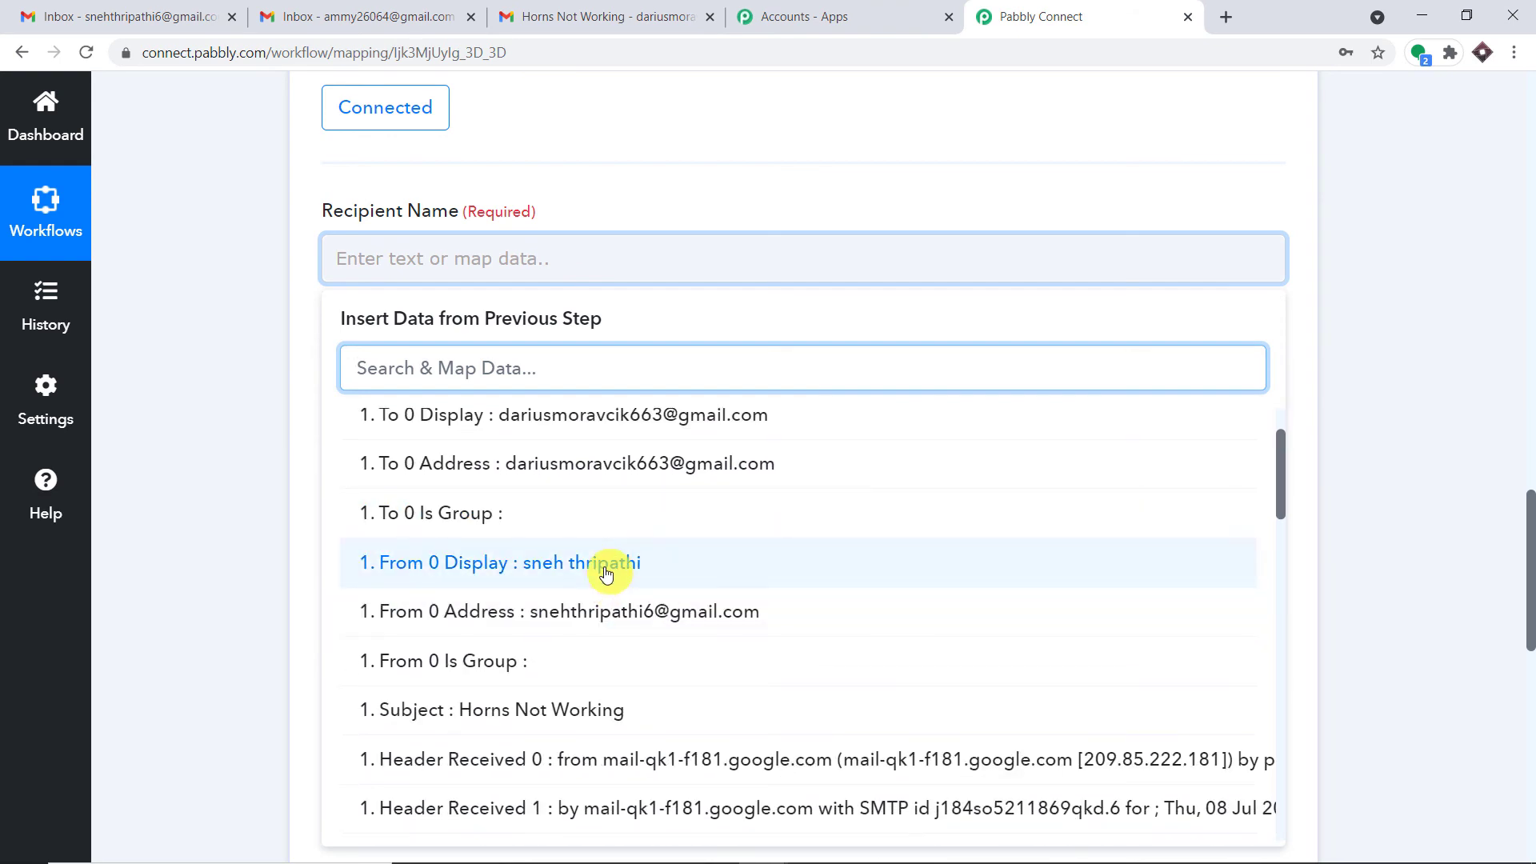
click(606, 572)
click(754, 196)
- Map the Recipient Email Address to From 0 Address from the Email Parser step
scroll(755, 195, down, 1)
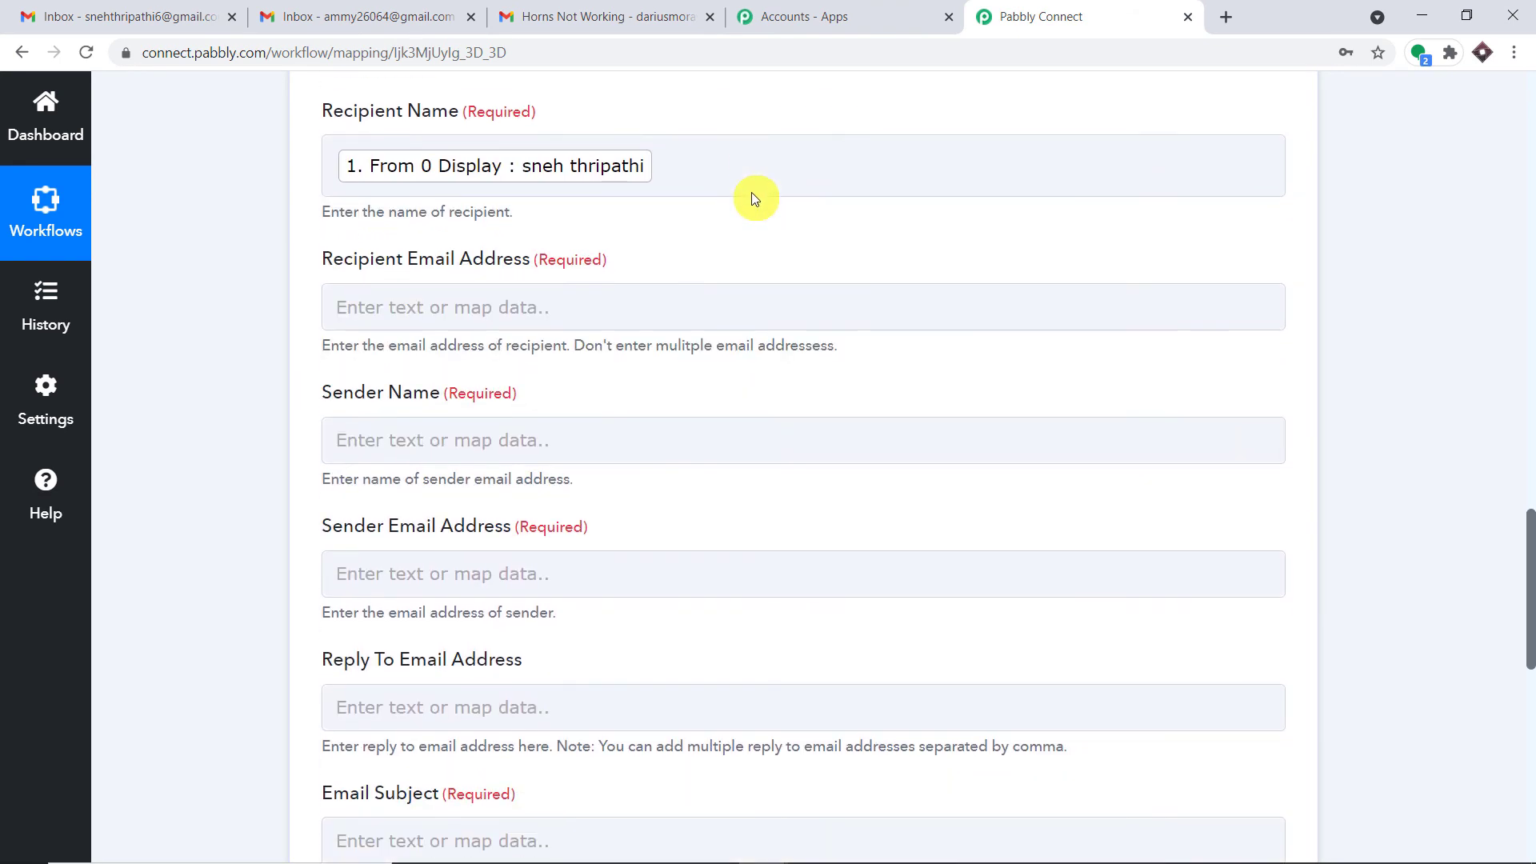
click(505, 305)
click(497, 490)
scroll(610, 629, down, 1)
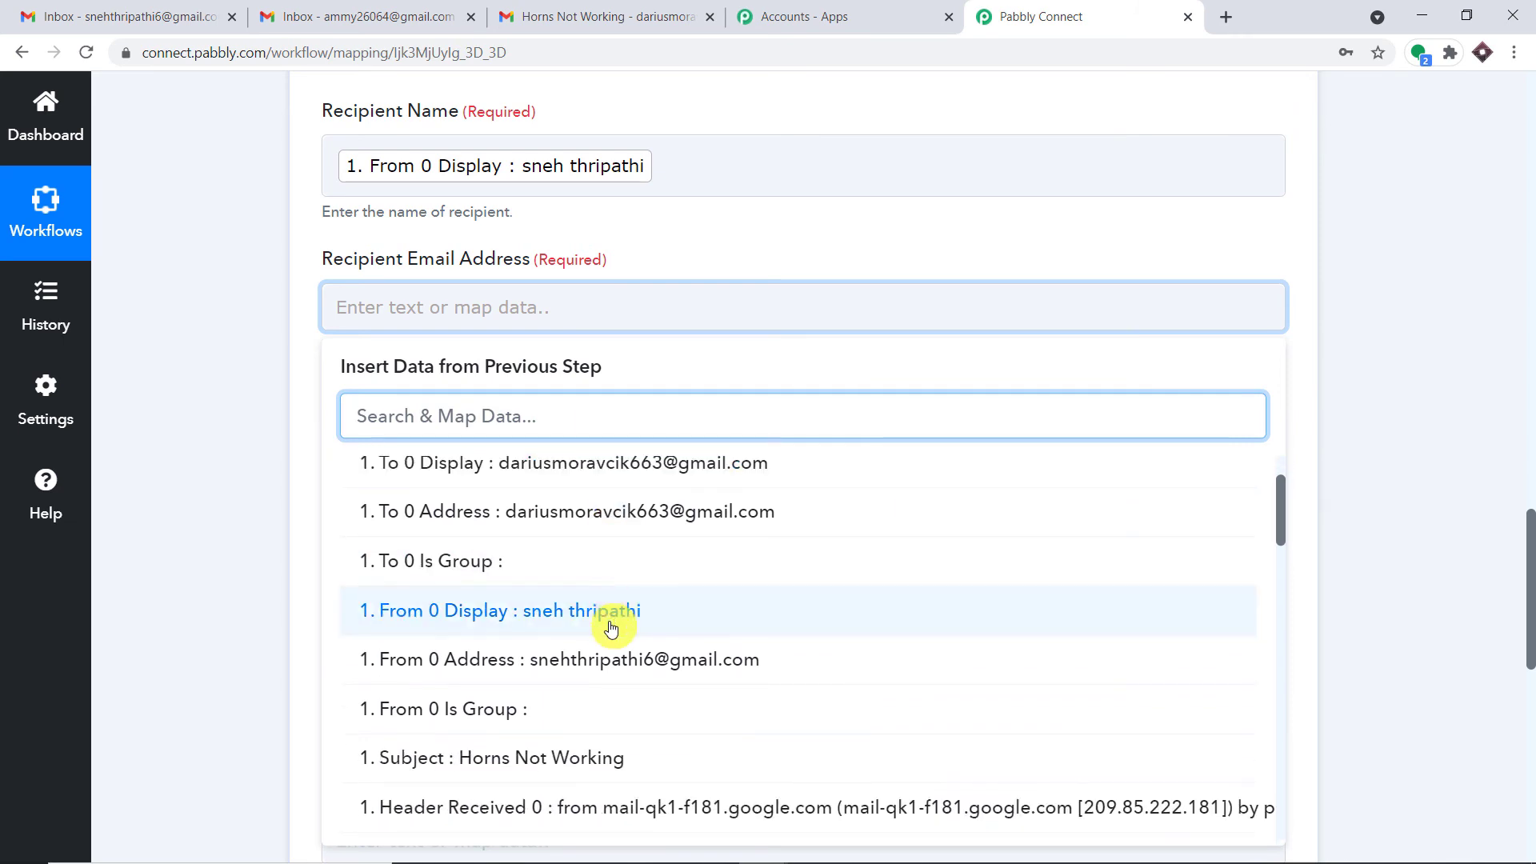
click(612, 658)
click(850, 120)
- Fill in the Sender Name with the first name of the complaint-receiving account's owner
scroll(835, 114, down, 2)
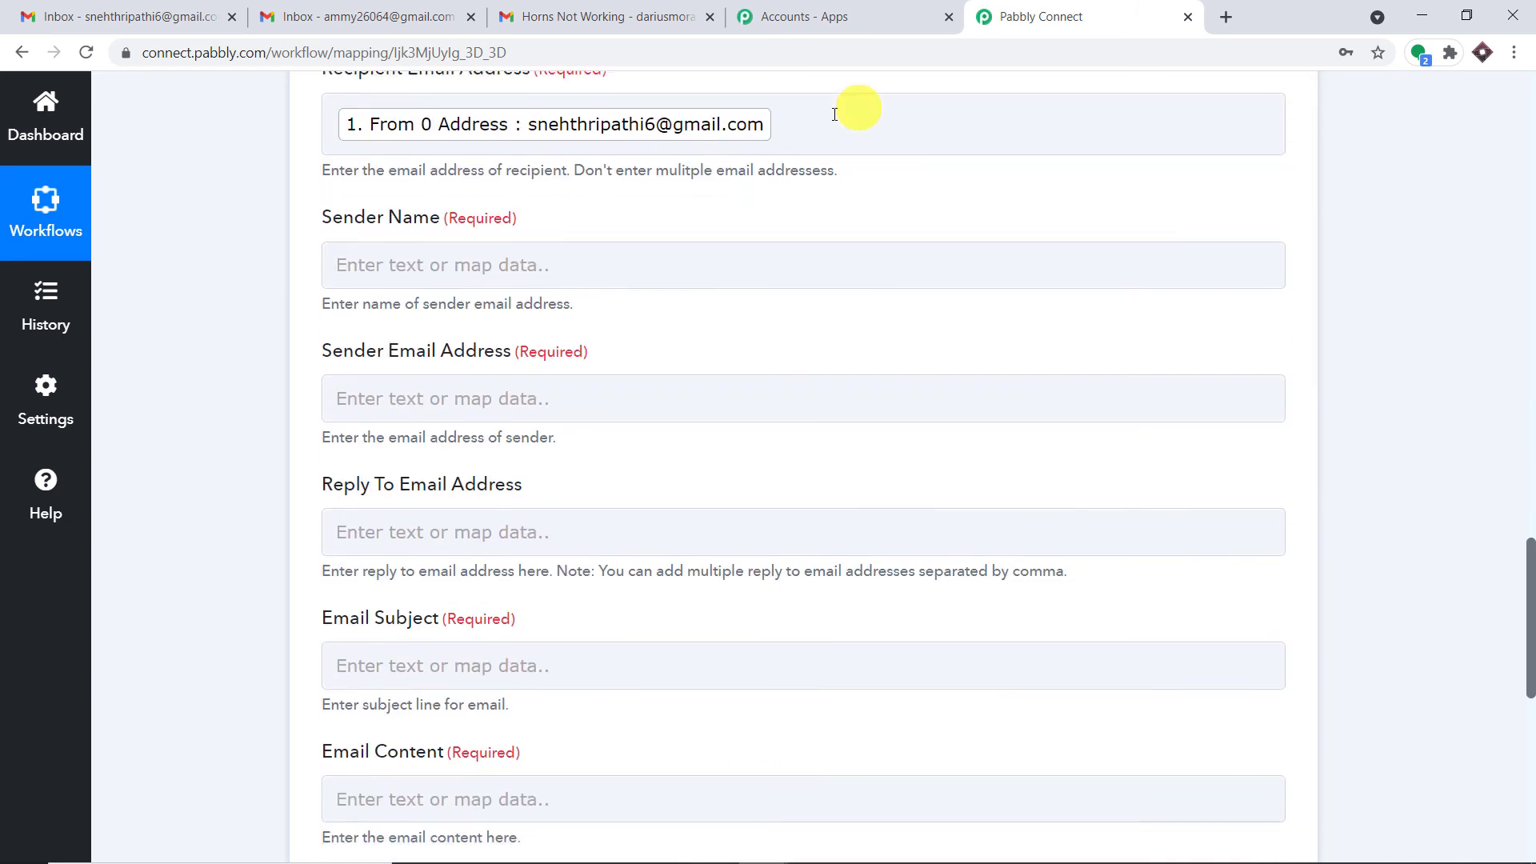
click(511, 257)
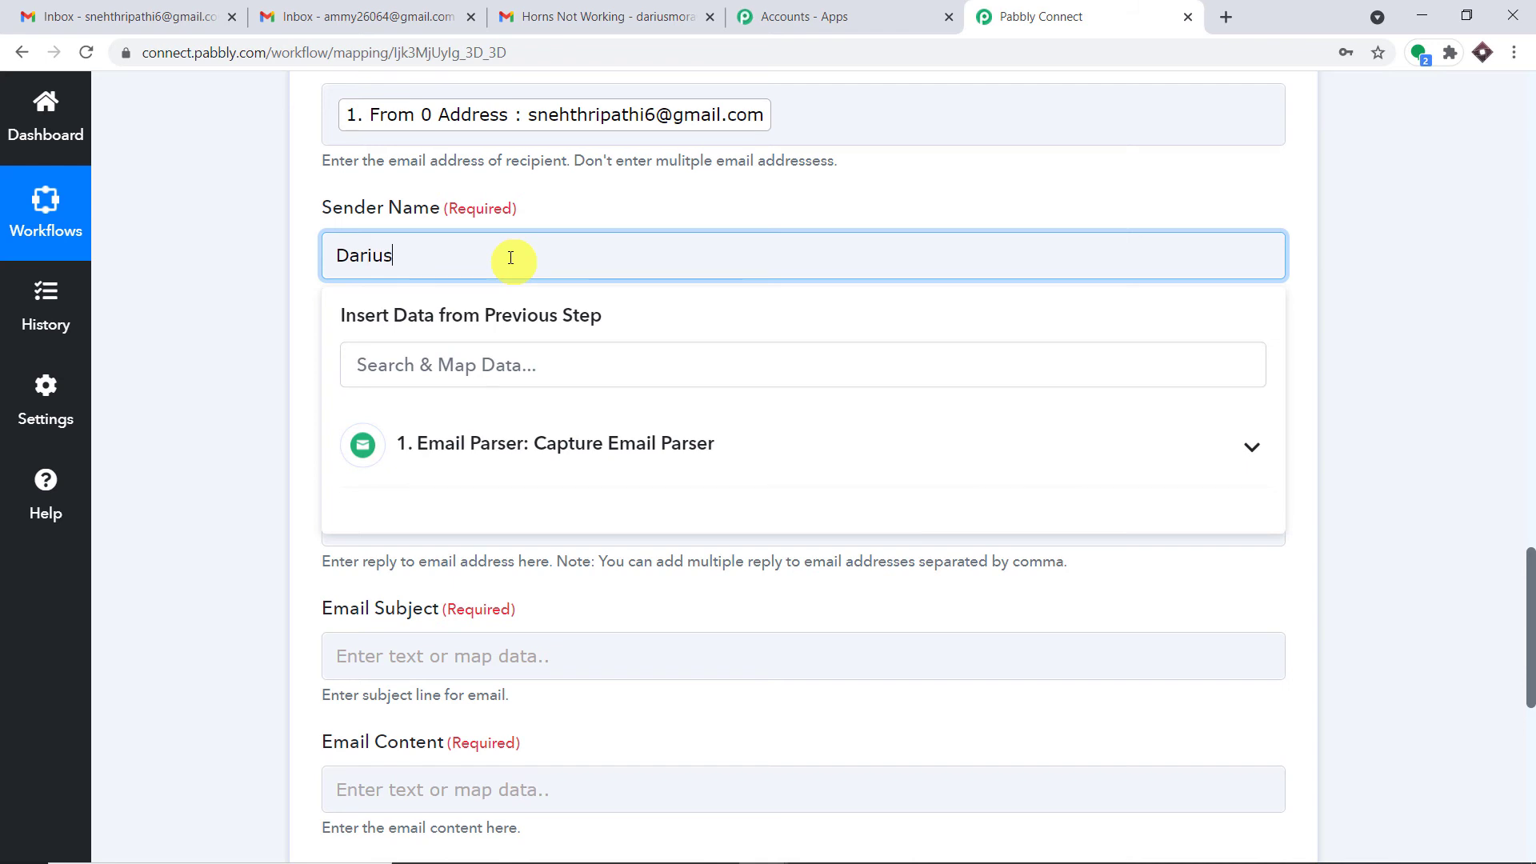
click(612, 216)
- Copy the account's e-mail address from the receiving Gmail profile and enter it as the Sender Email Address in Pabbly Connect
scroll(560, 264, down, 1)
click(522, 307)
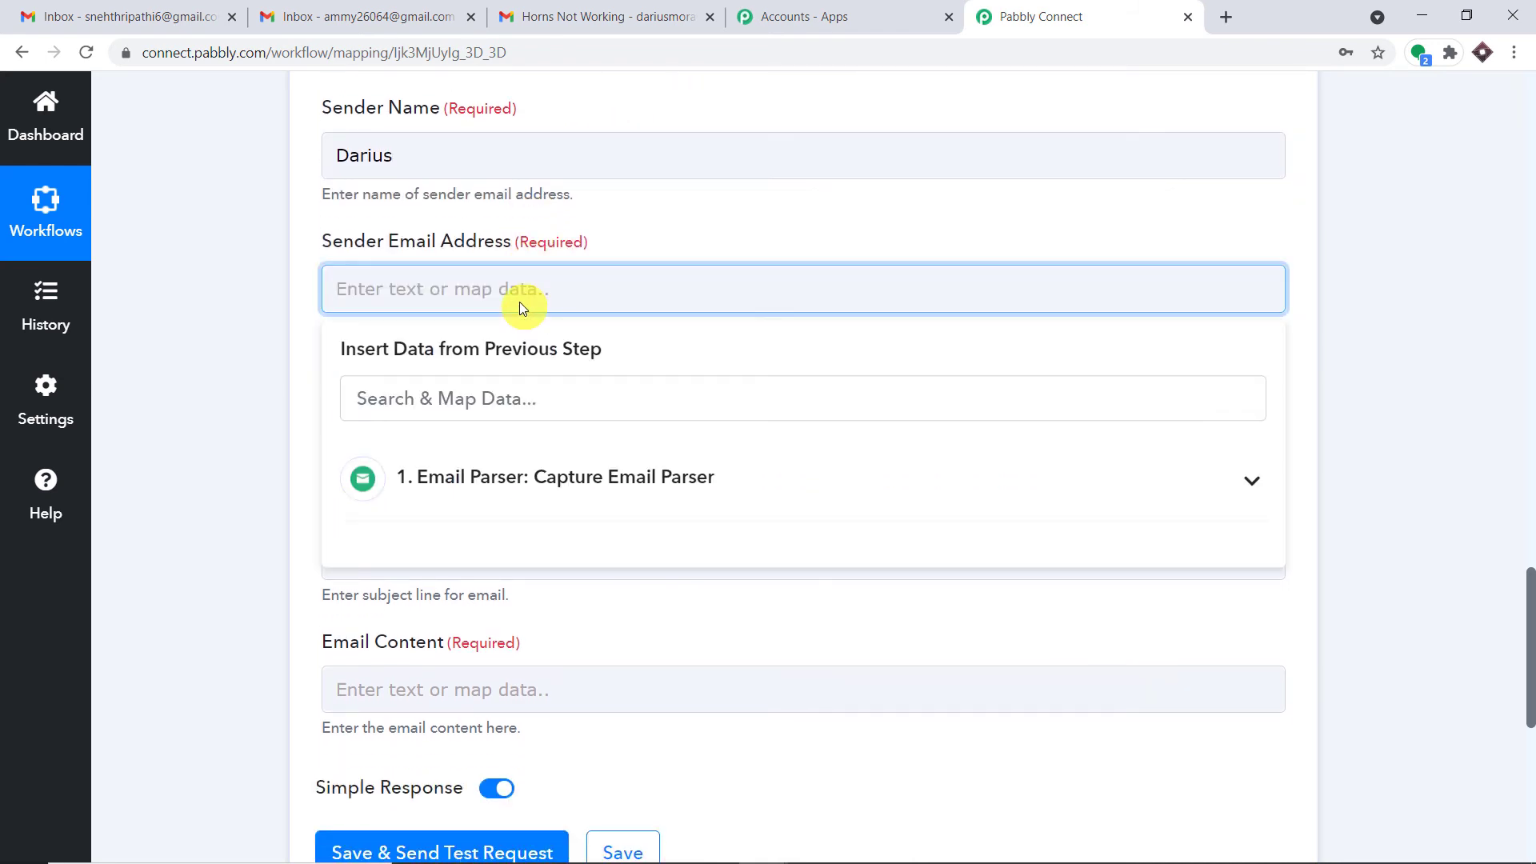
text(da)
click(669, 11)
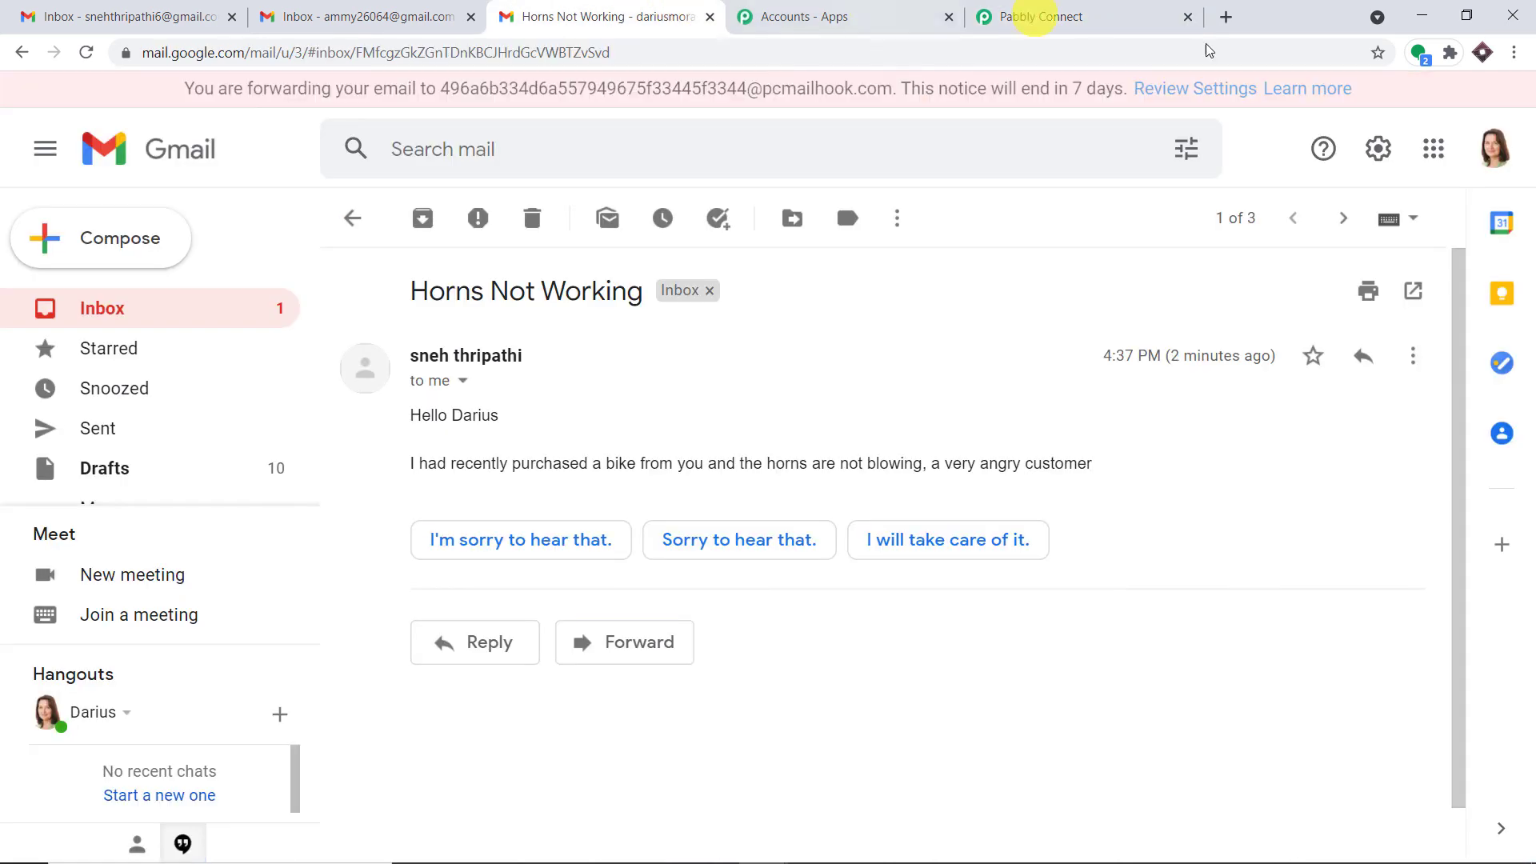
click(1492, 149)
drag(1432, 372, 1165, 374)
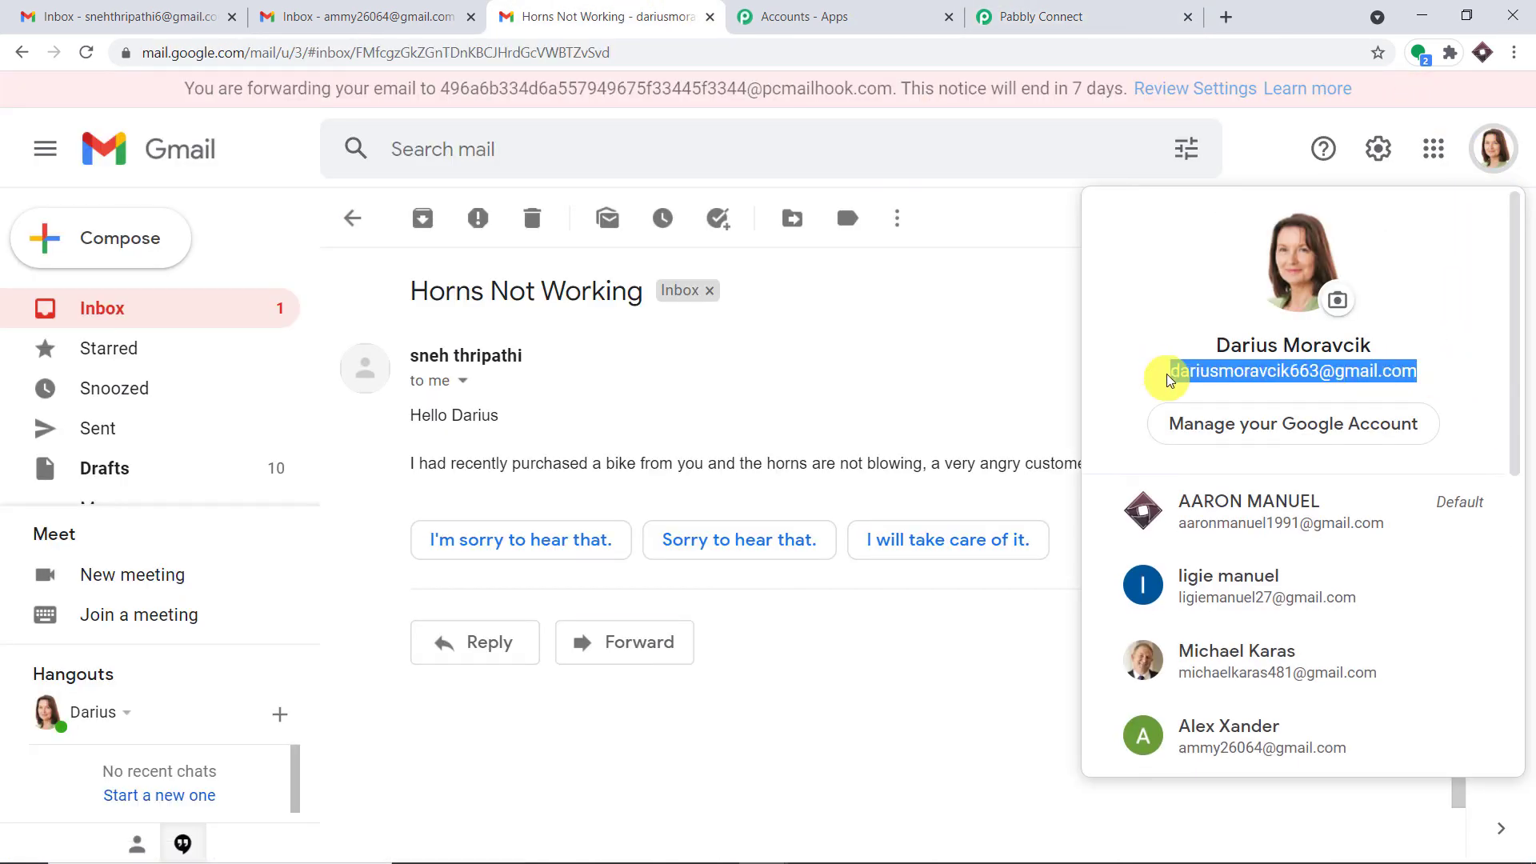
right_click(1156, 373)
click(1204, 383)
click(1036, 16)
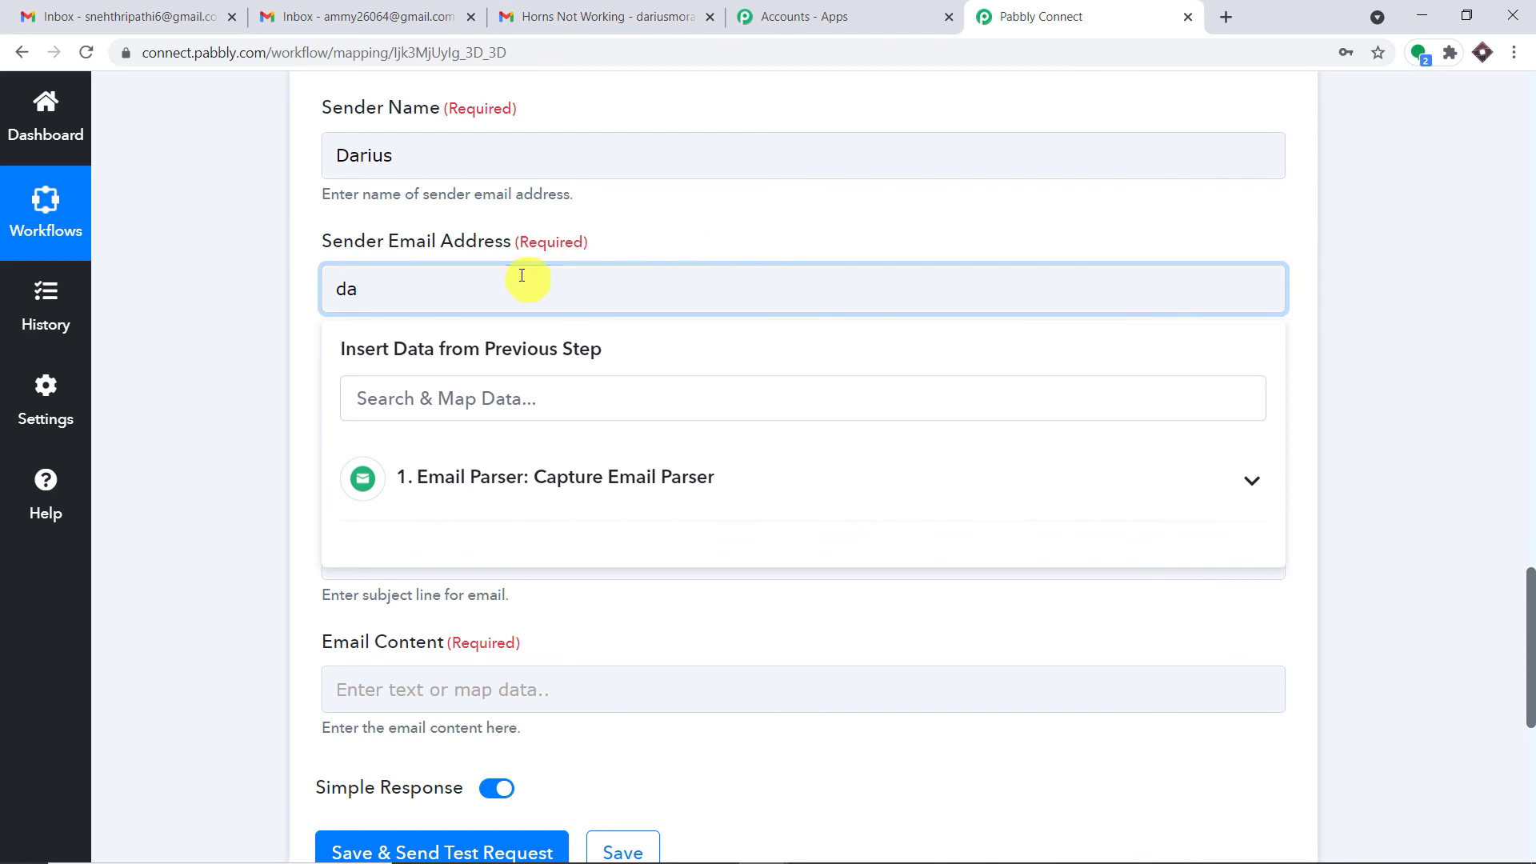
key(ctrl+v)
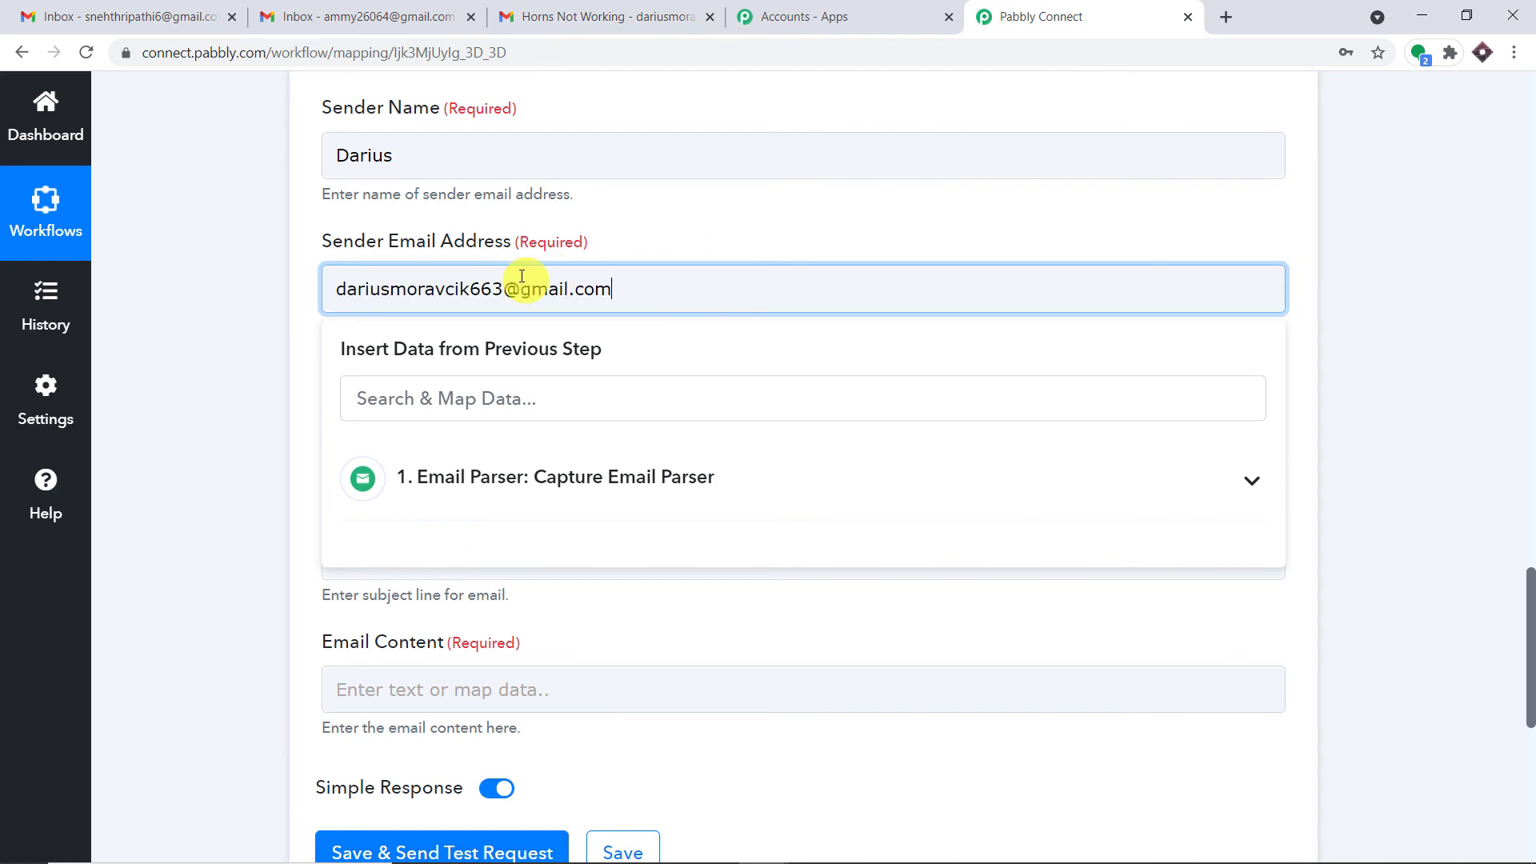
- Set the Email Subject of the Gmail action to "Feedback Recieved"
click(679, 230)
scroll(539, 226, down, 3)
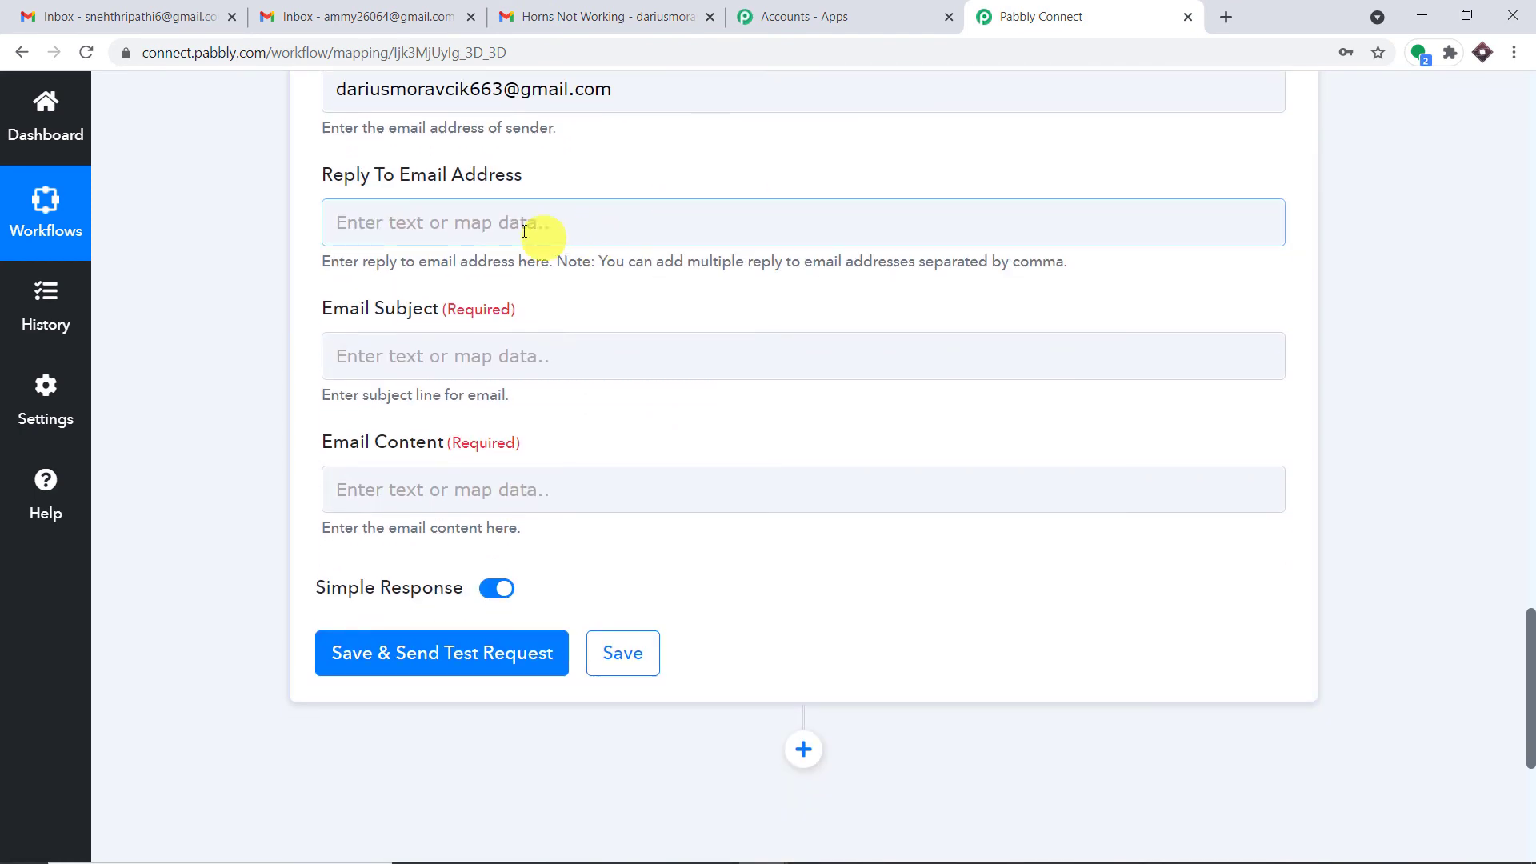
scroll(444, 224, down, 3)
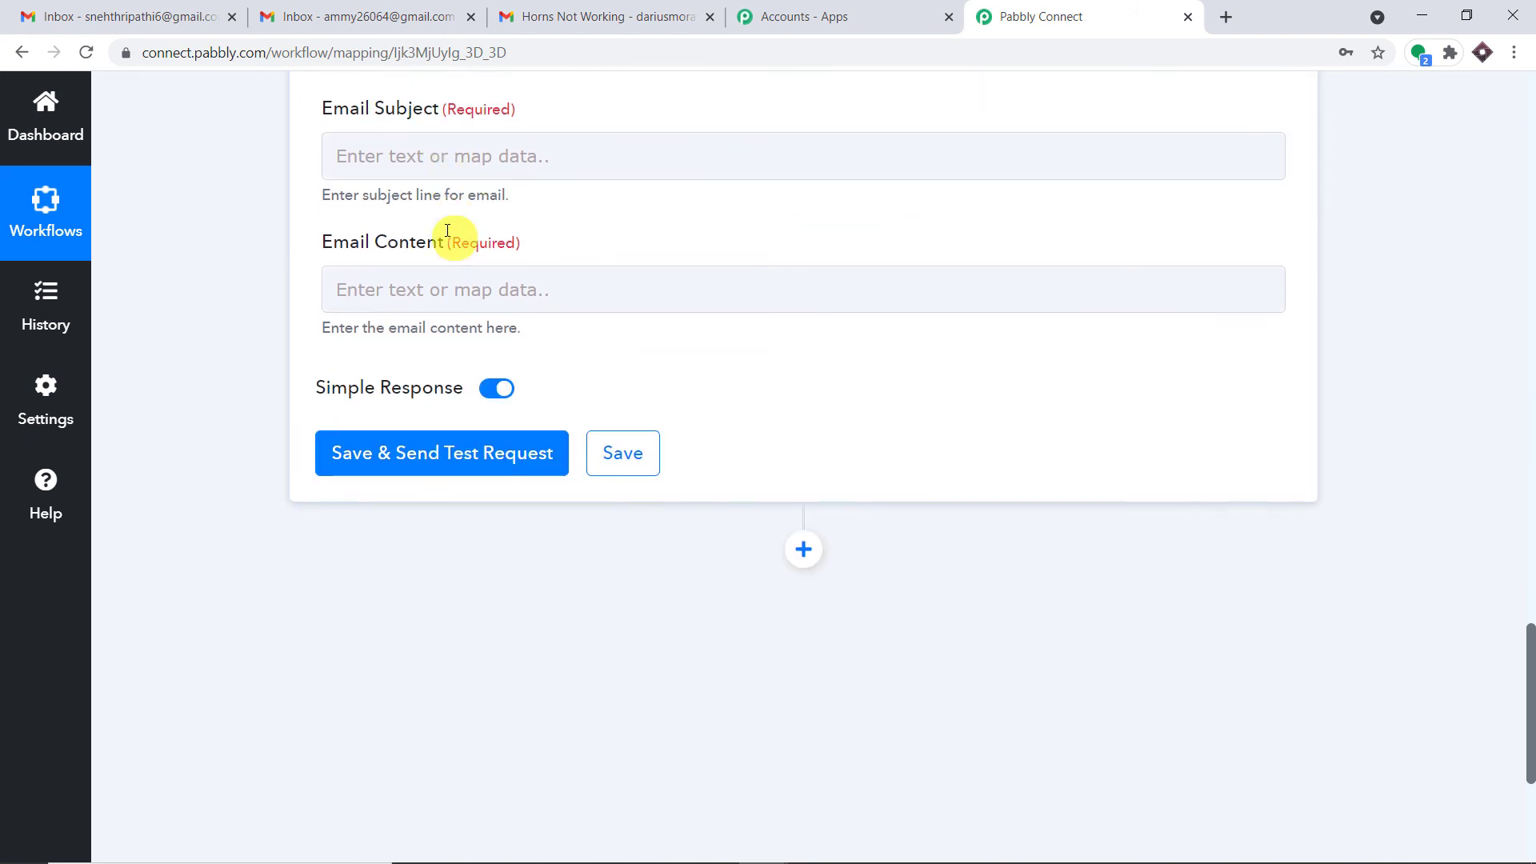
click(402, 155)
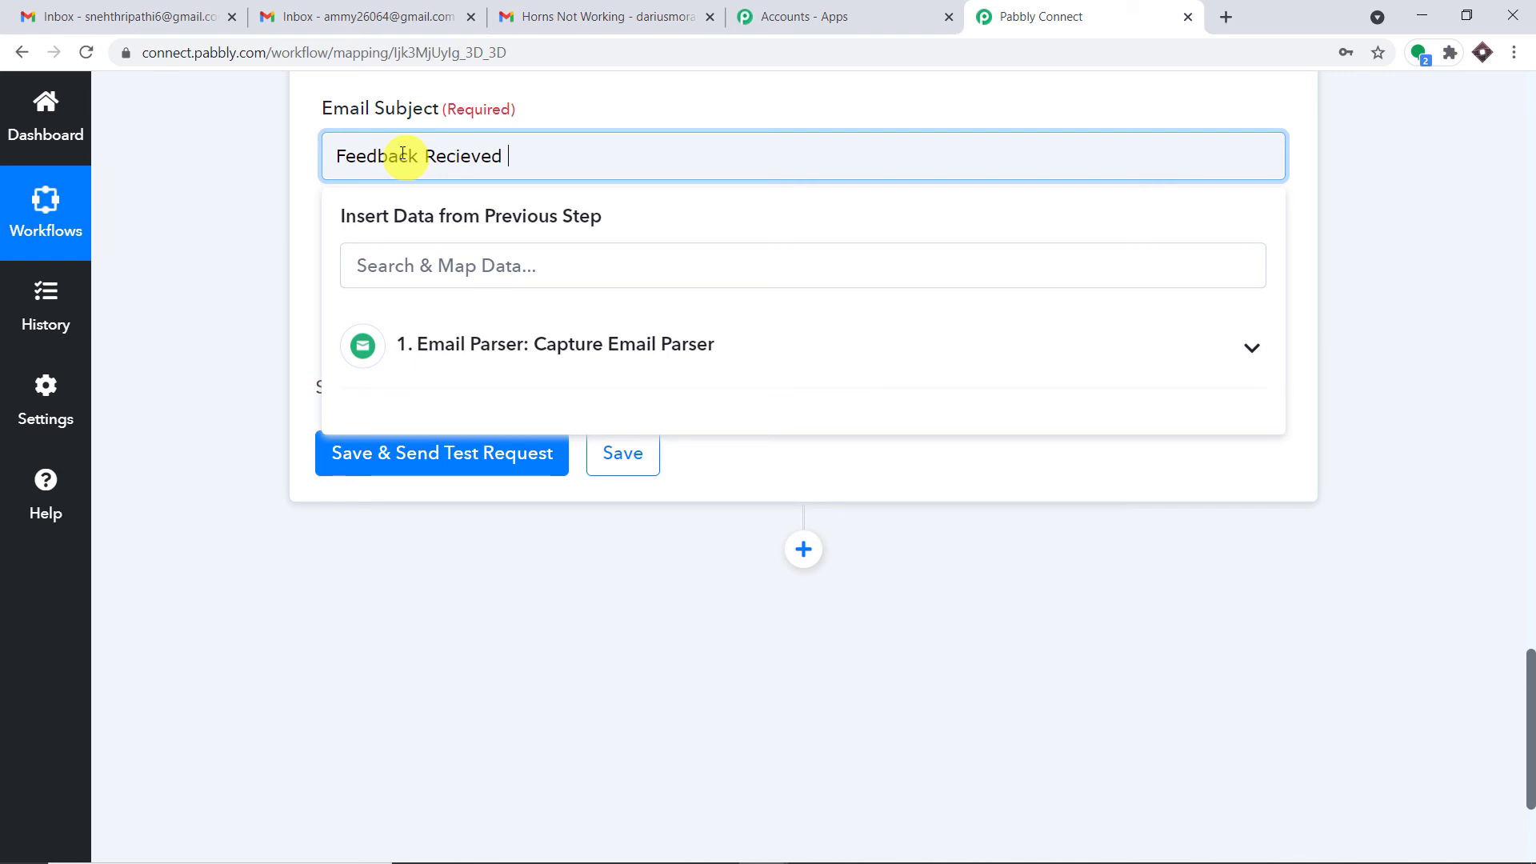
click(600, 114)
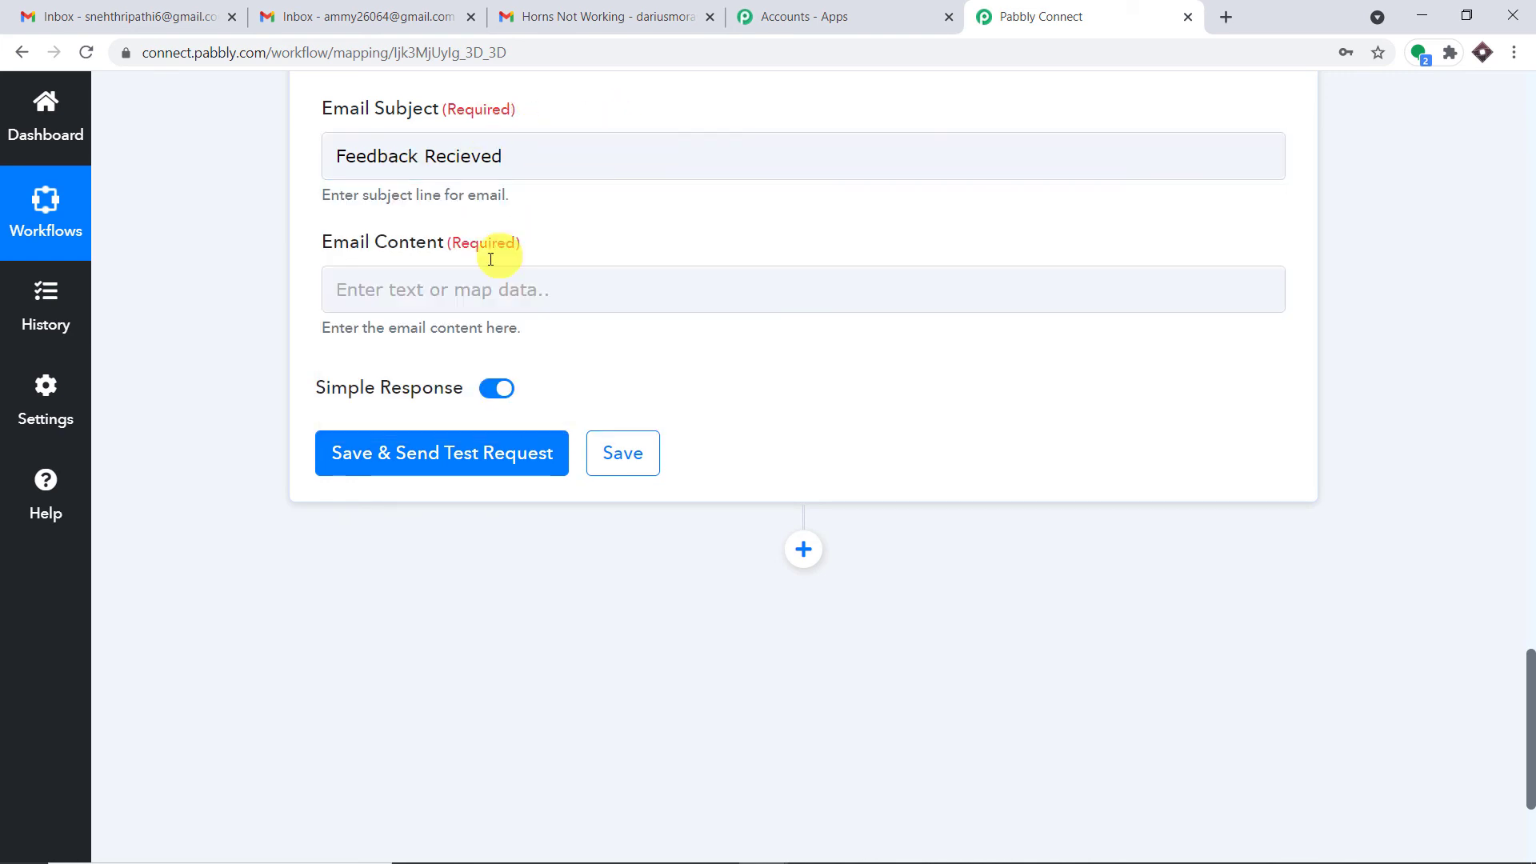
- Start the Email Content with "Hello,", the mapped From 0 Display value and "thanks for you feedback. We have looked into your issue :"
click(482, 289)
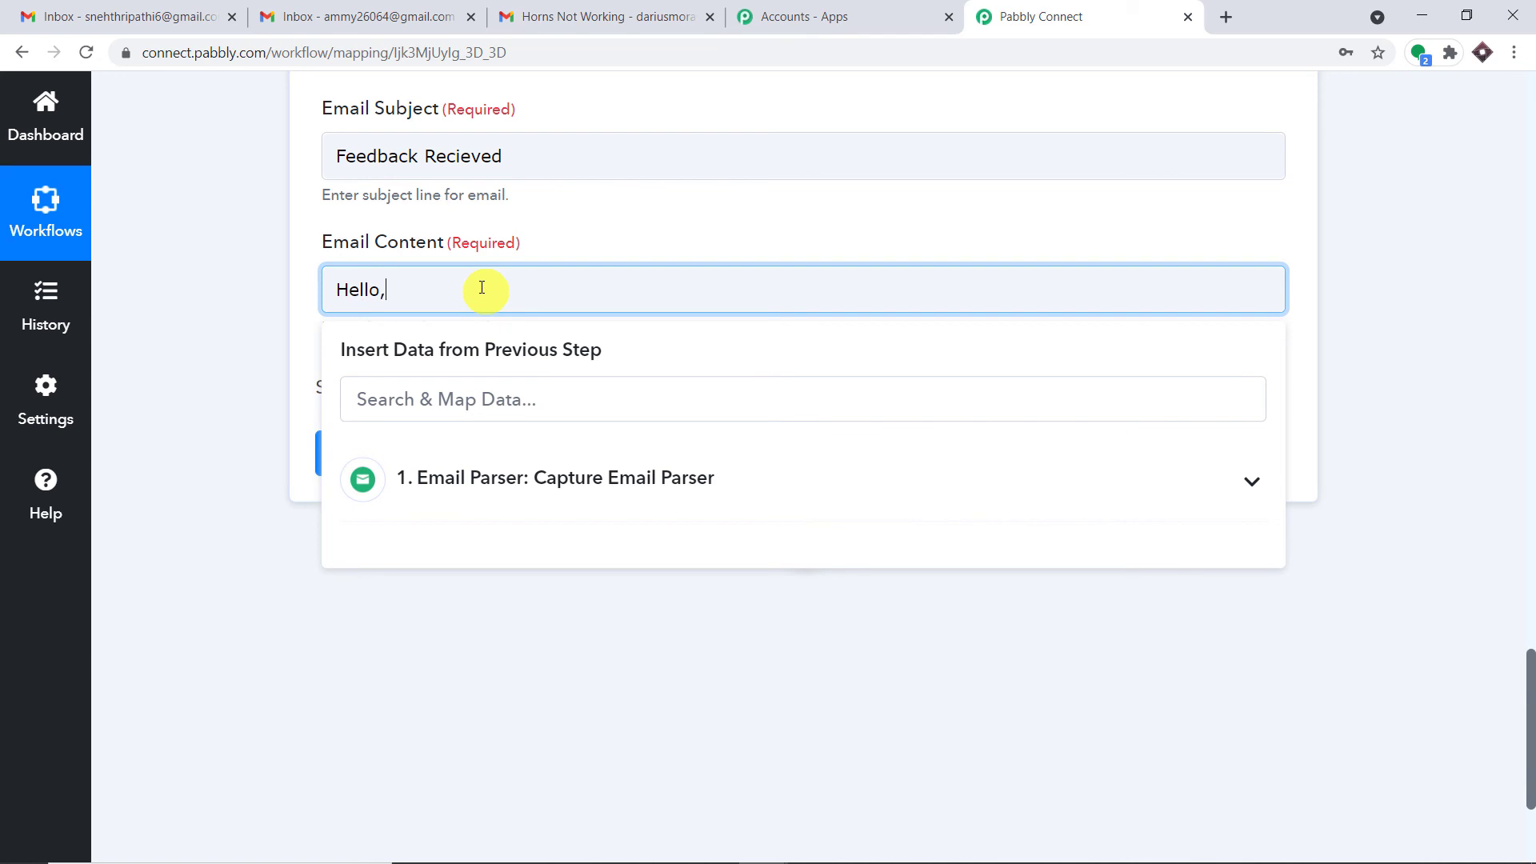
click(504, 492)
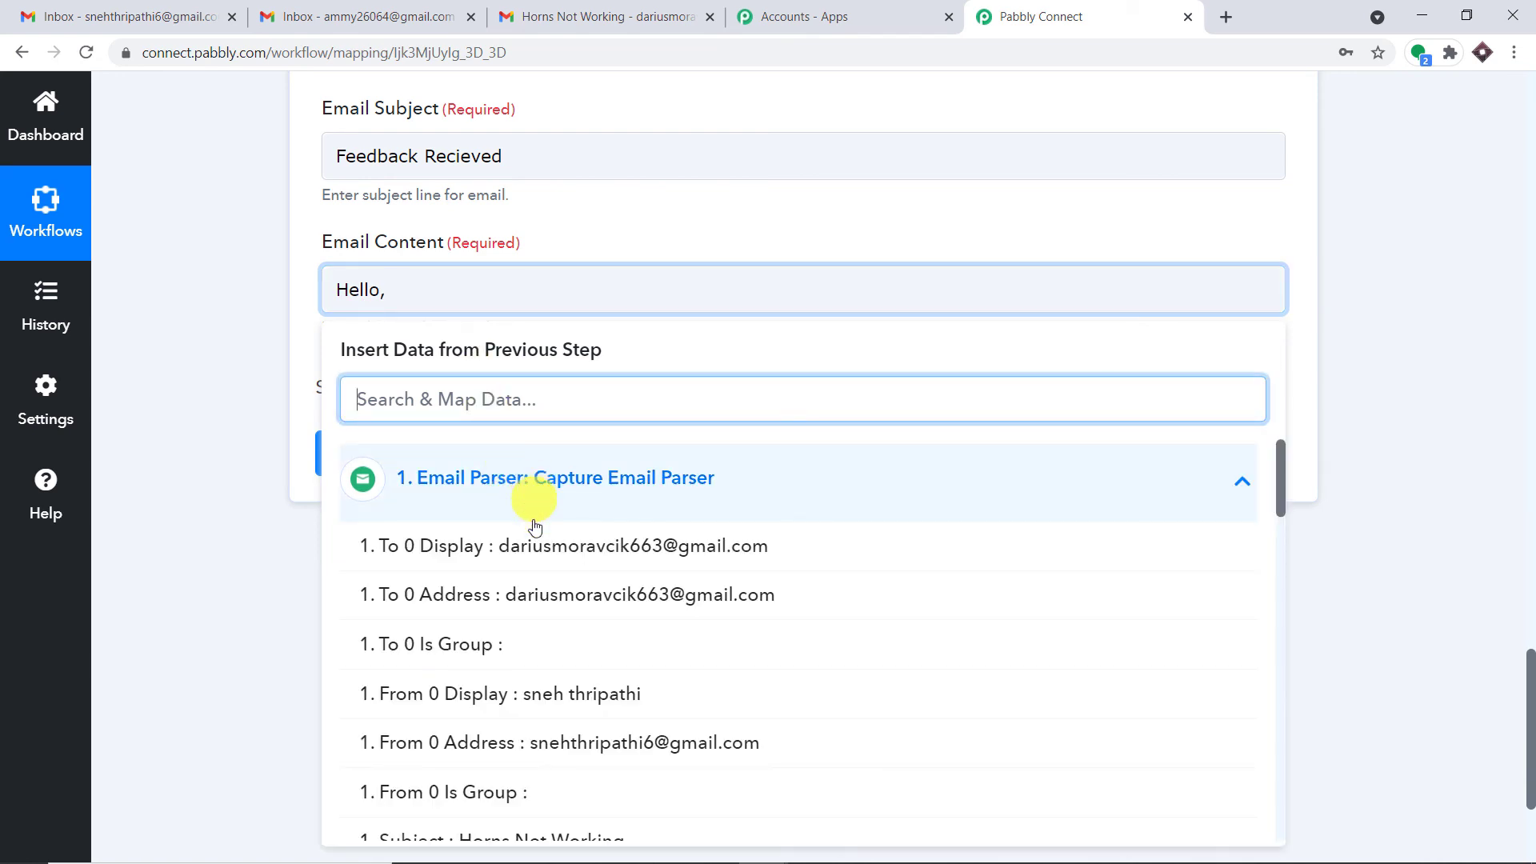
scroll(528, 512, down, 3)
click(604, 492)
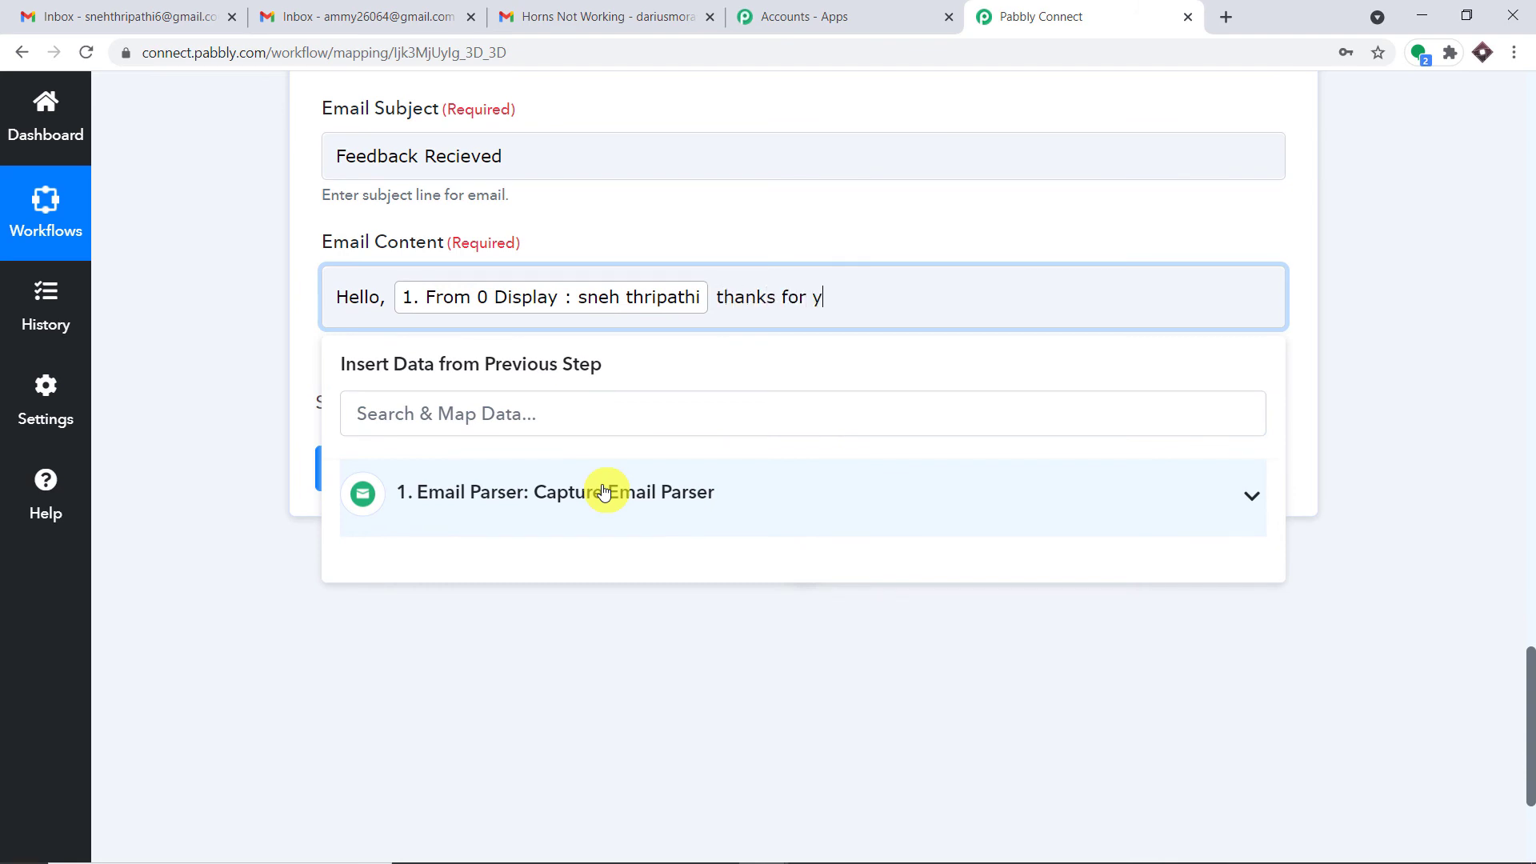
text(back. We h)
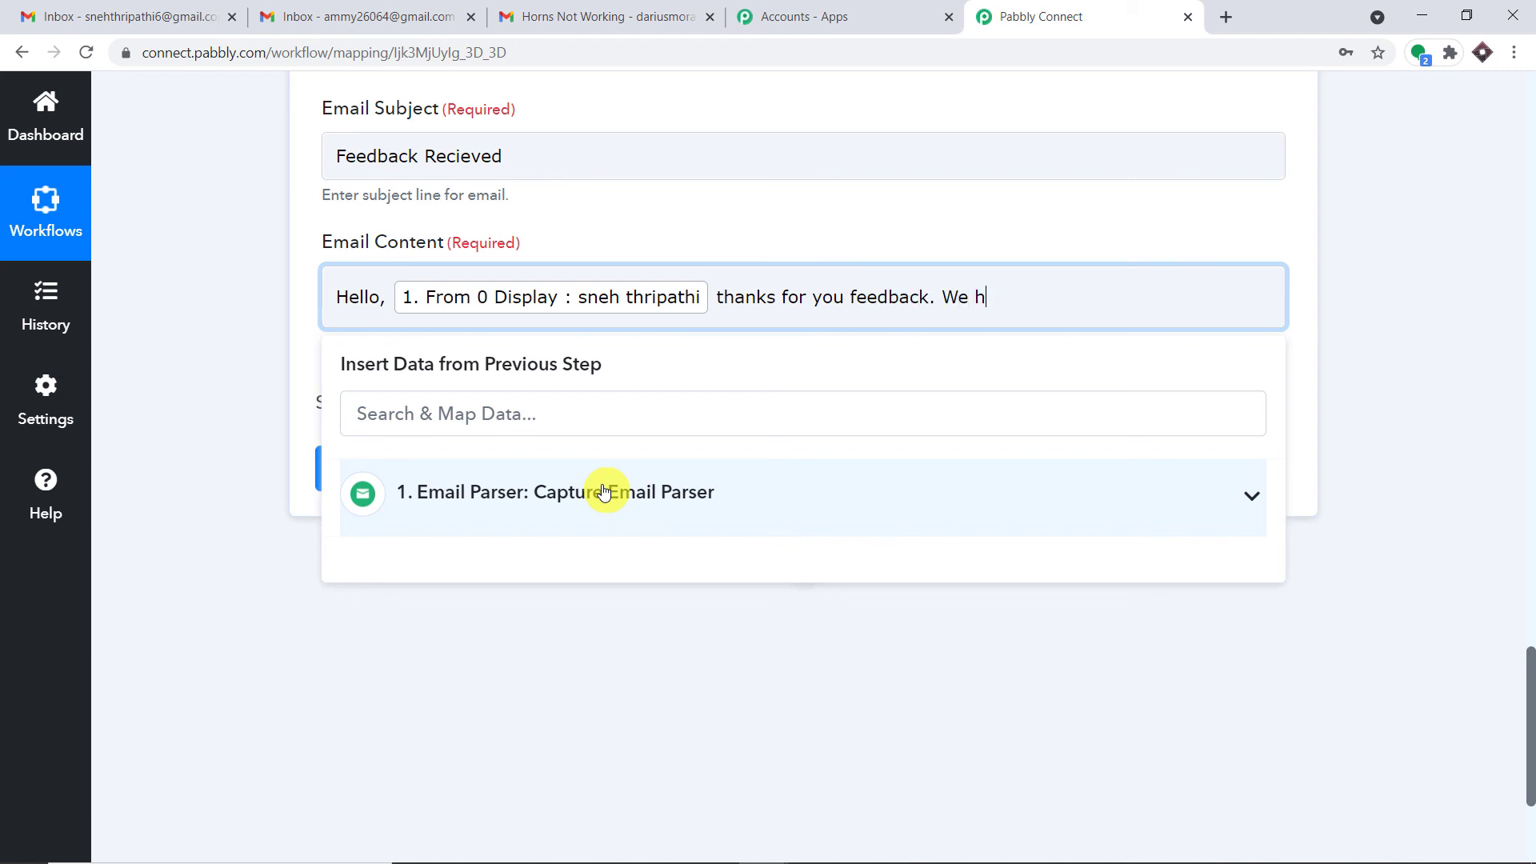
text(ave looked into your issue :)
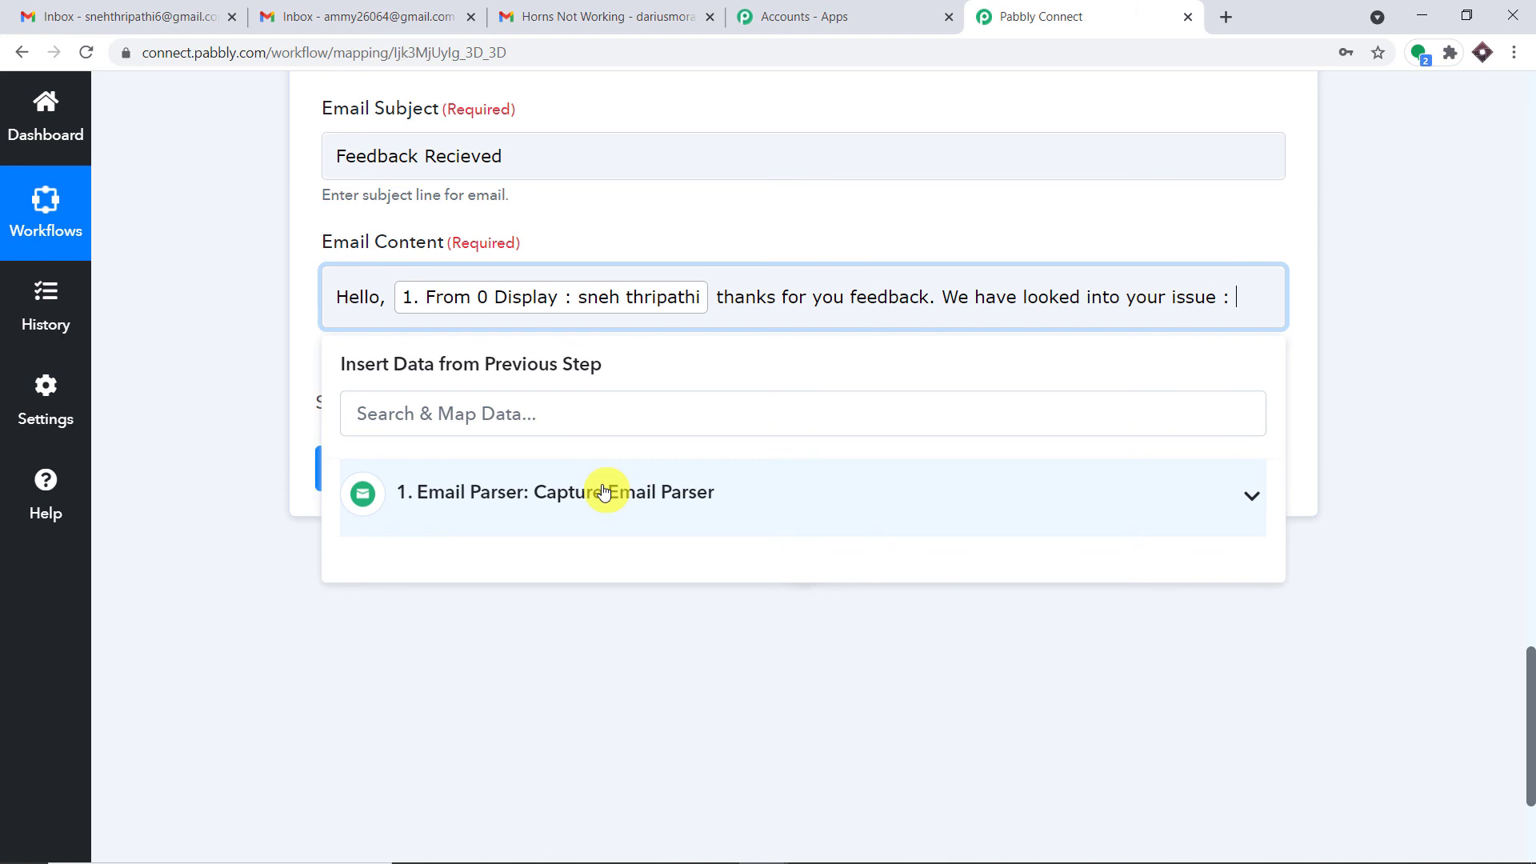
- Insert the Subject value from the Email Parser step after "your issue :" in the Email Content
click(604, 492)
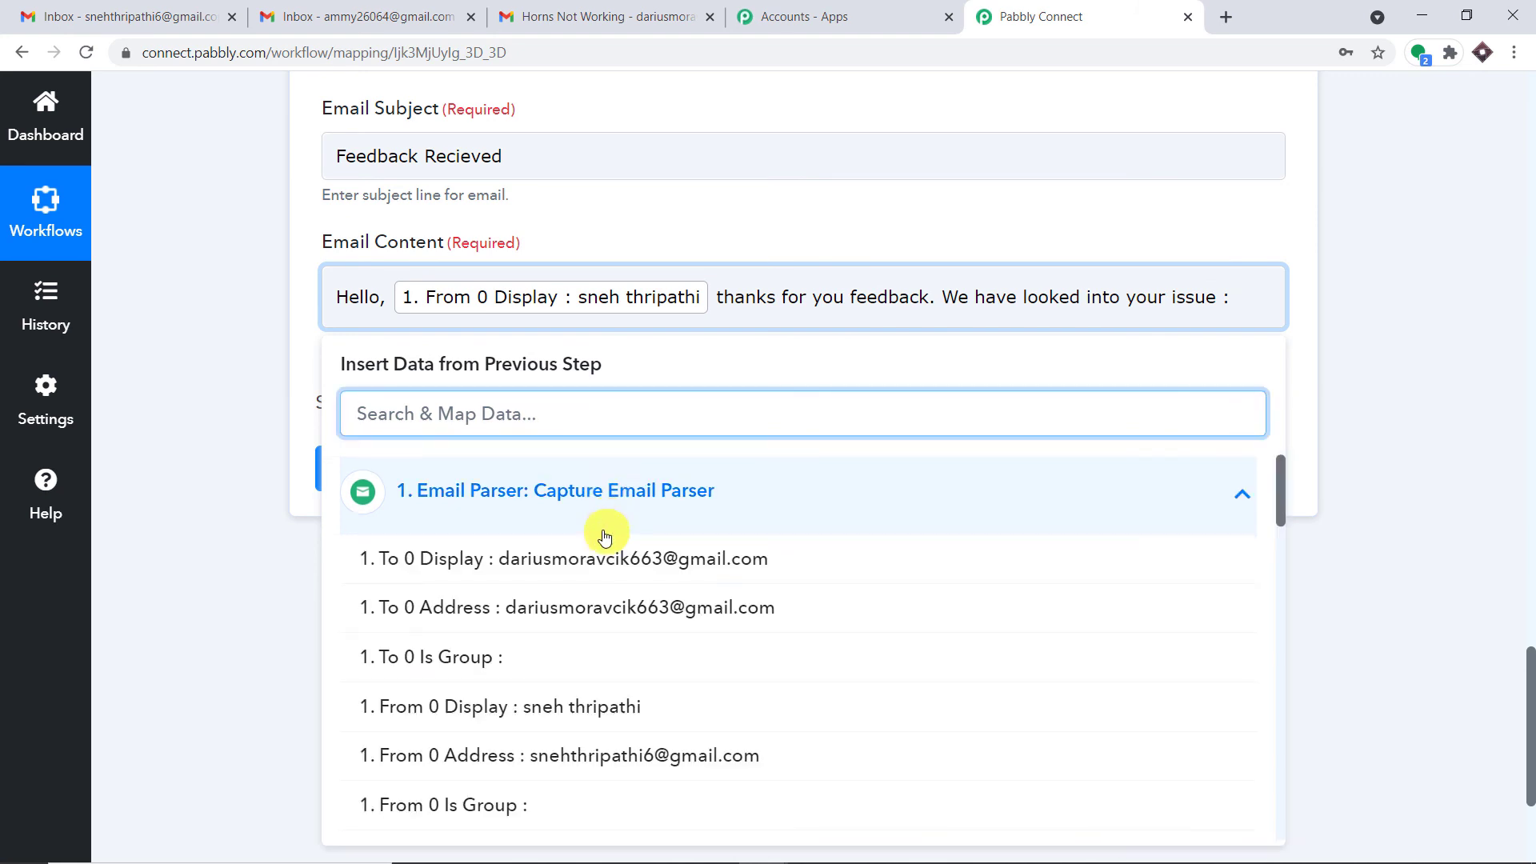
scroll(612, 544, down, 4)
click(621, 568)
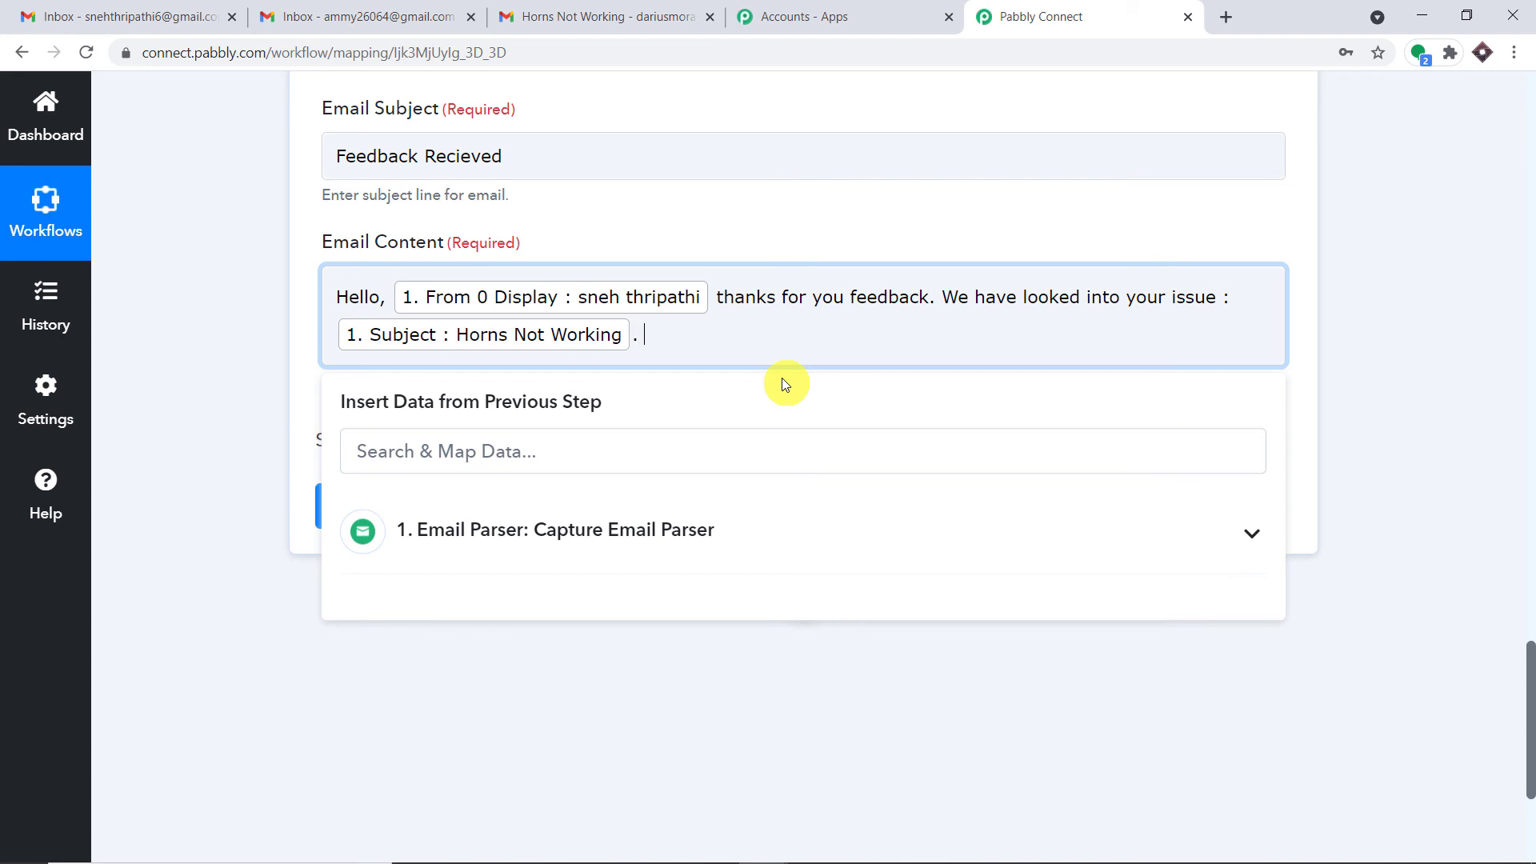
- Continue the Email Content after the mapped Subject with ". will be sending out best repairmen to fix the issue at your address"
key(BackSpace)
text(. will)
text( be send)
key(BackSpace)
text(sending out best re)
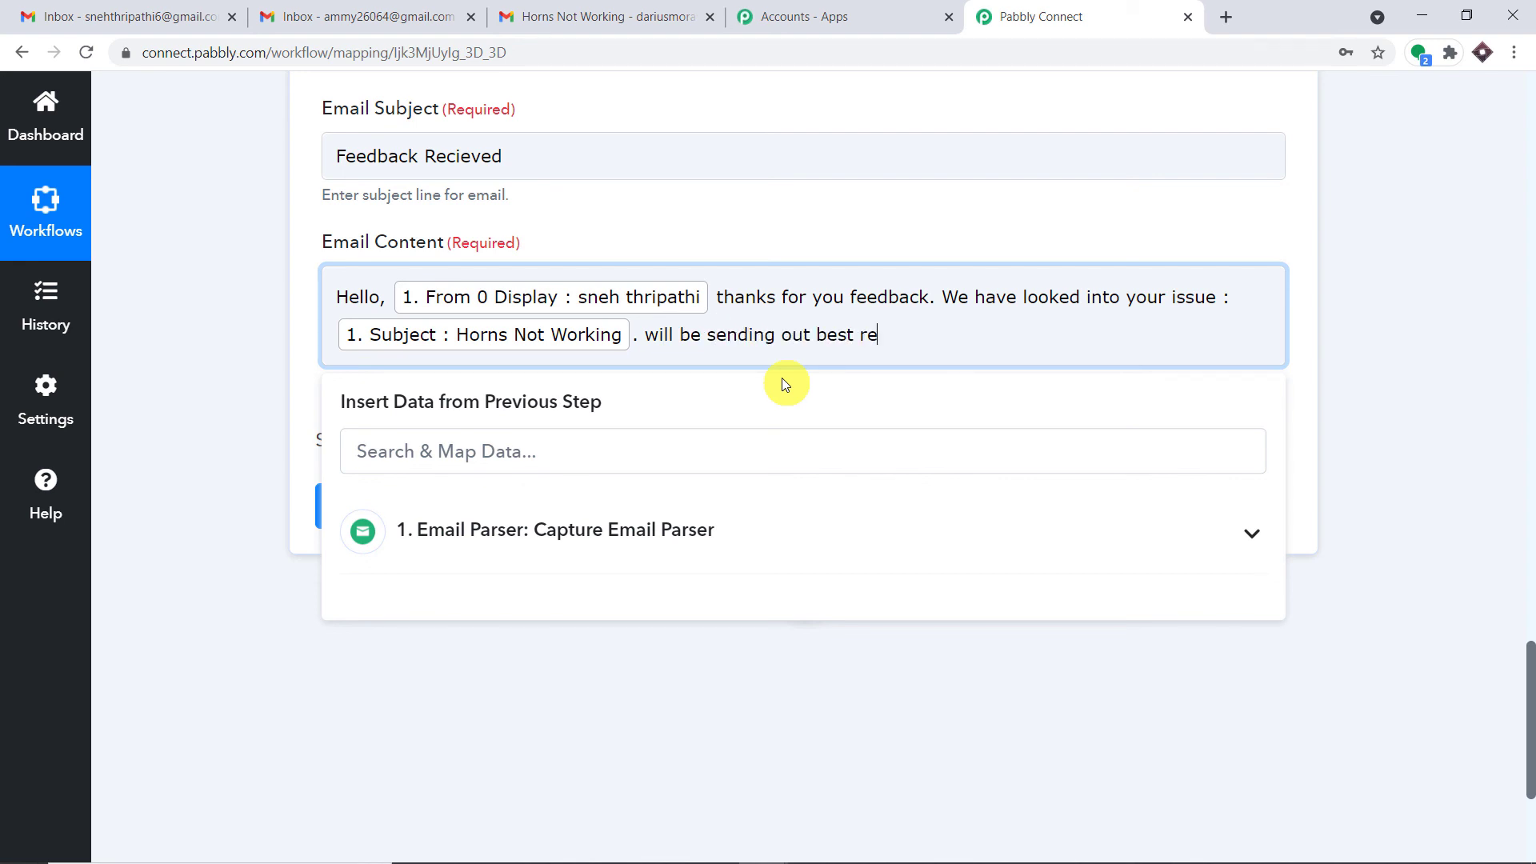
text(pairmen to fix the issue)
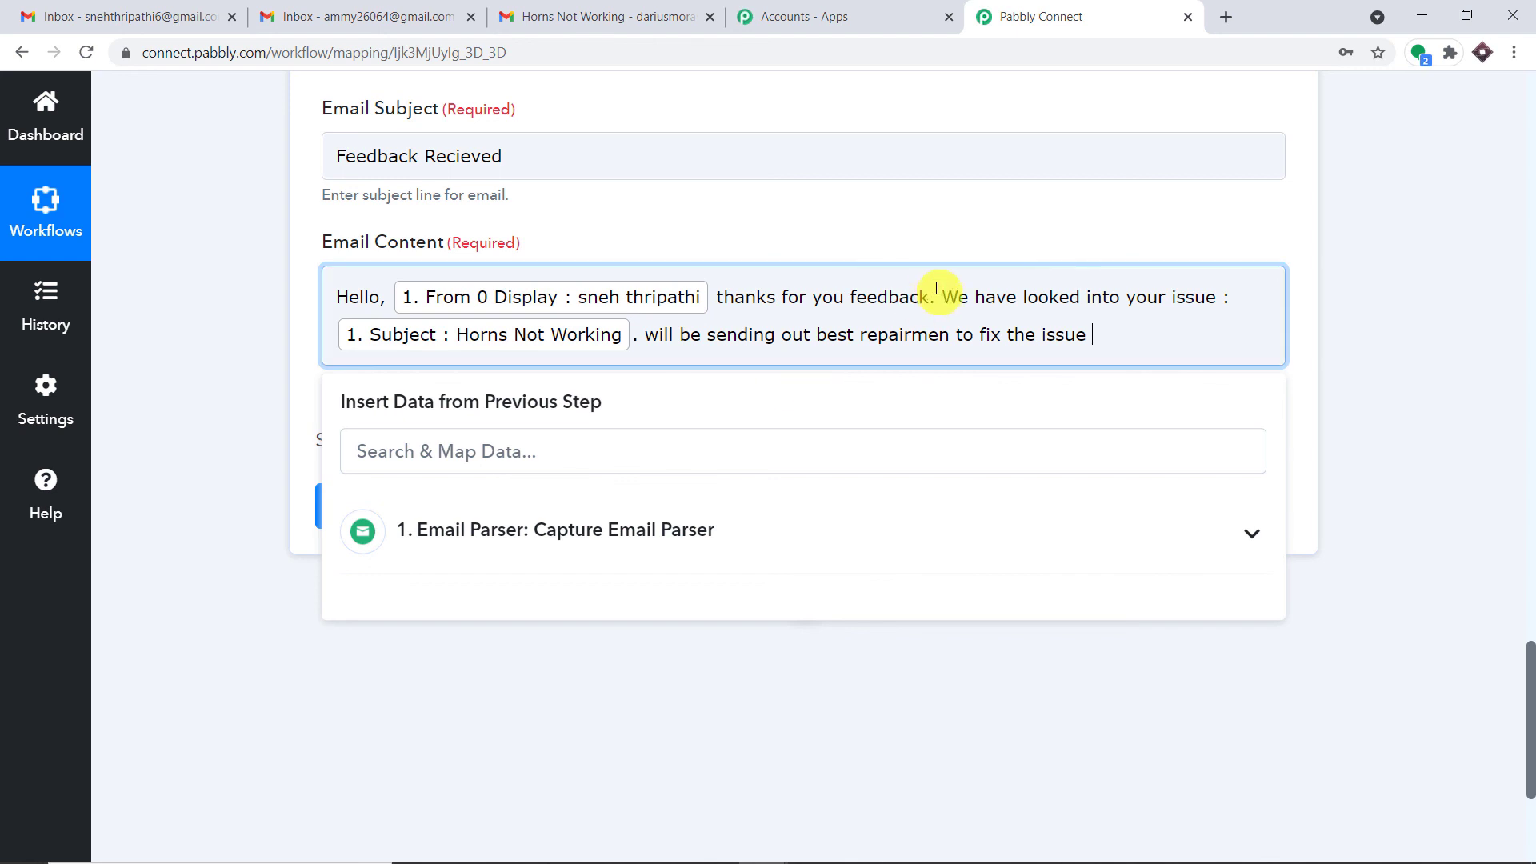
text( at)
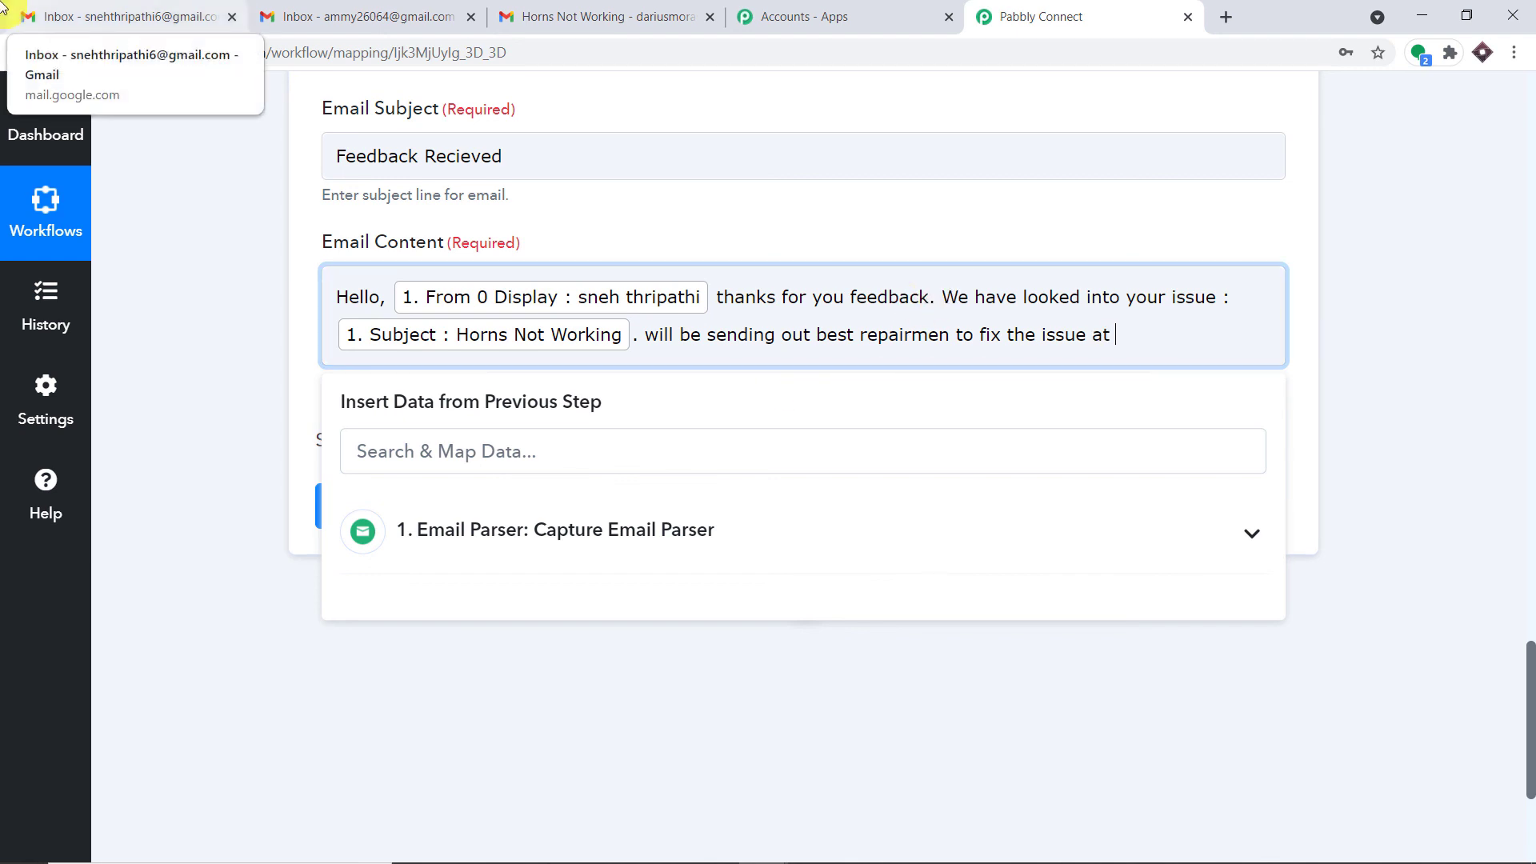
text( you)
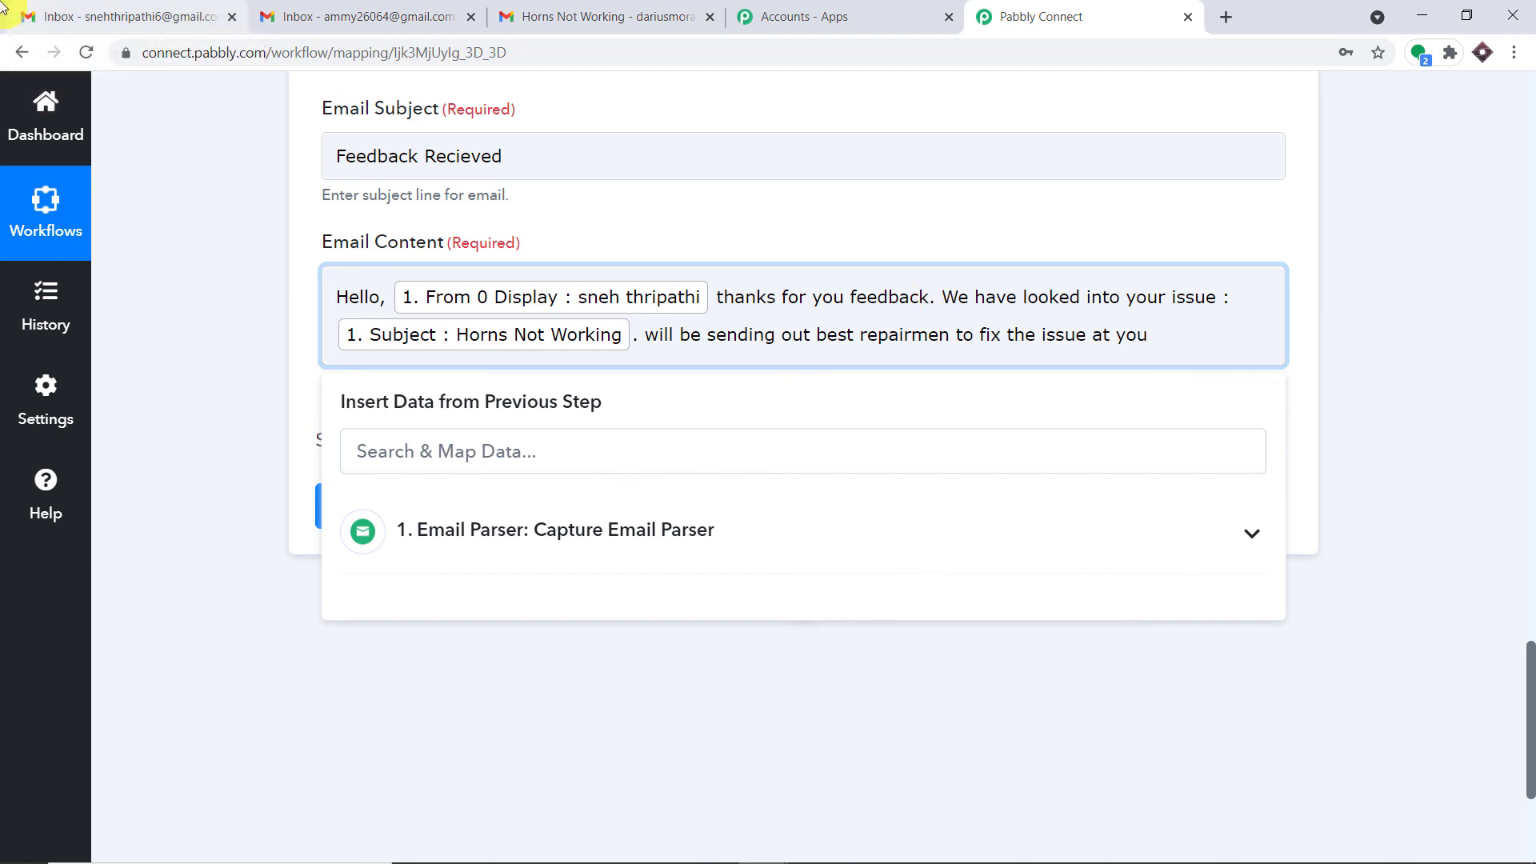
text(r address)
click(3, 212)
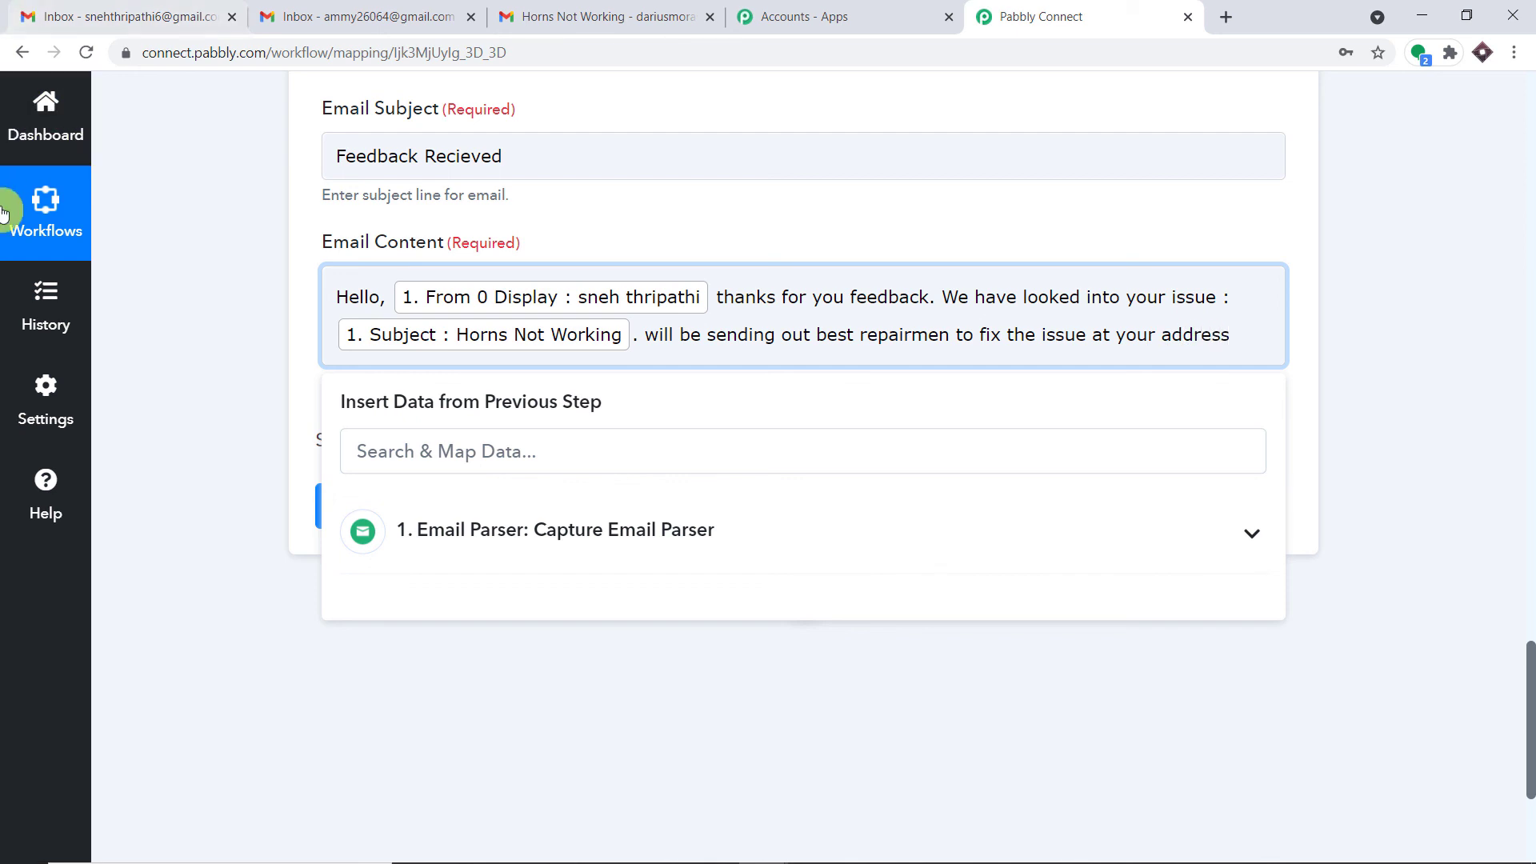
- Replace the period after the mapped Subject with a comma and end the Email Content with a period
click(648, 342)
key(BackSpace)
key(BackSpace)
text(,)
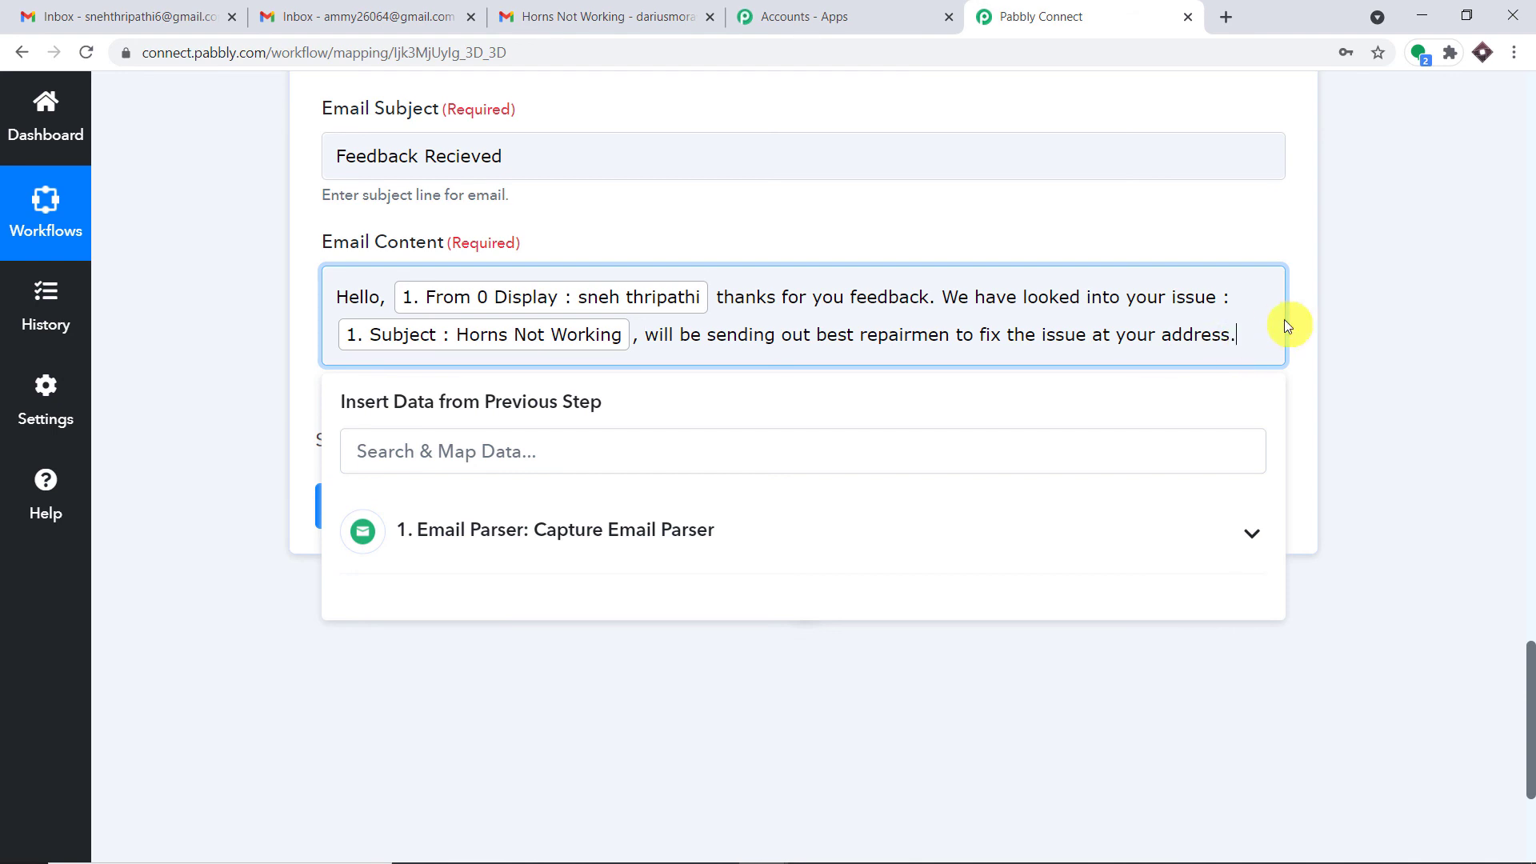
click(1416, 266)
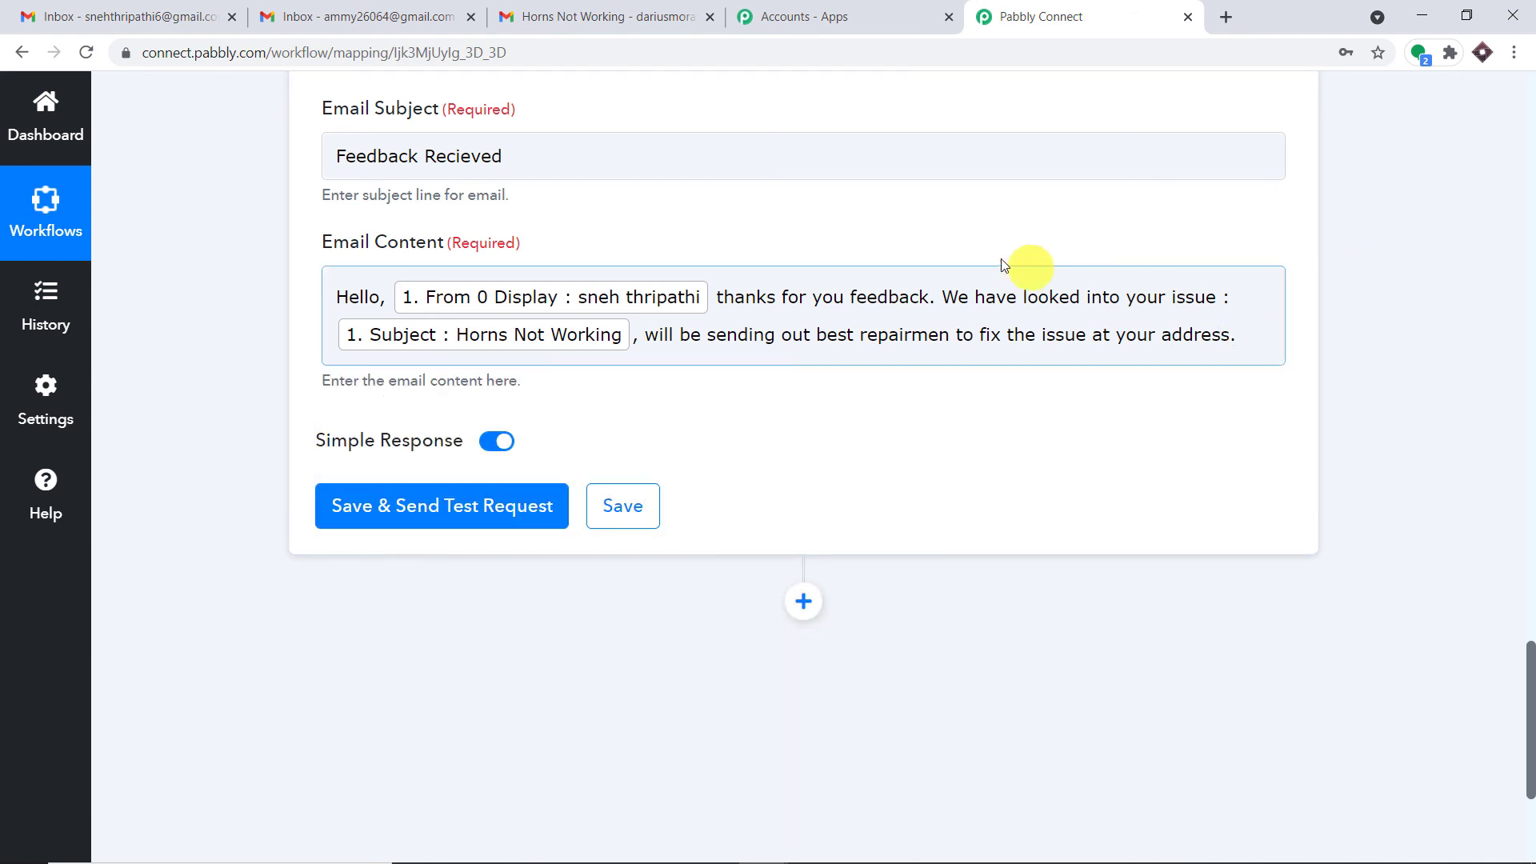
- Save the Gmail action with a test request and open the "Feedback Recieved" e-mail in the complaint sender's inbox
click(482, 510)
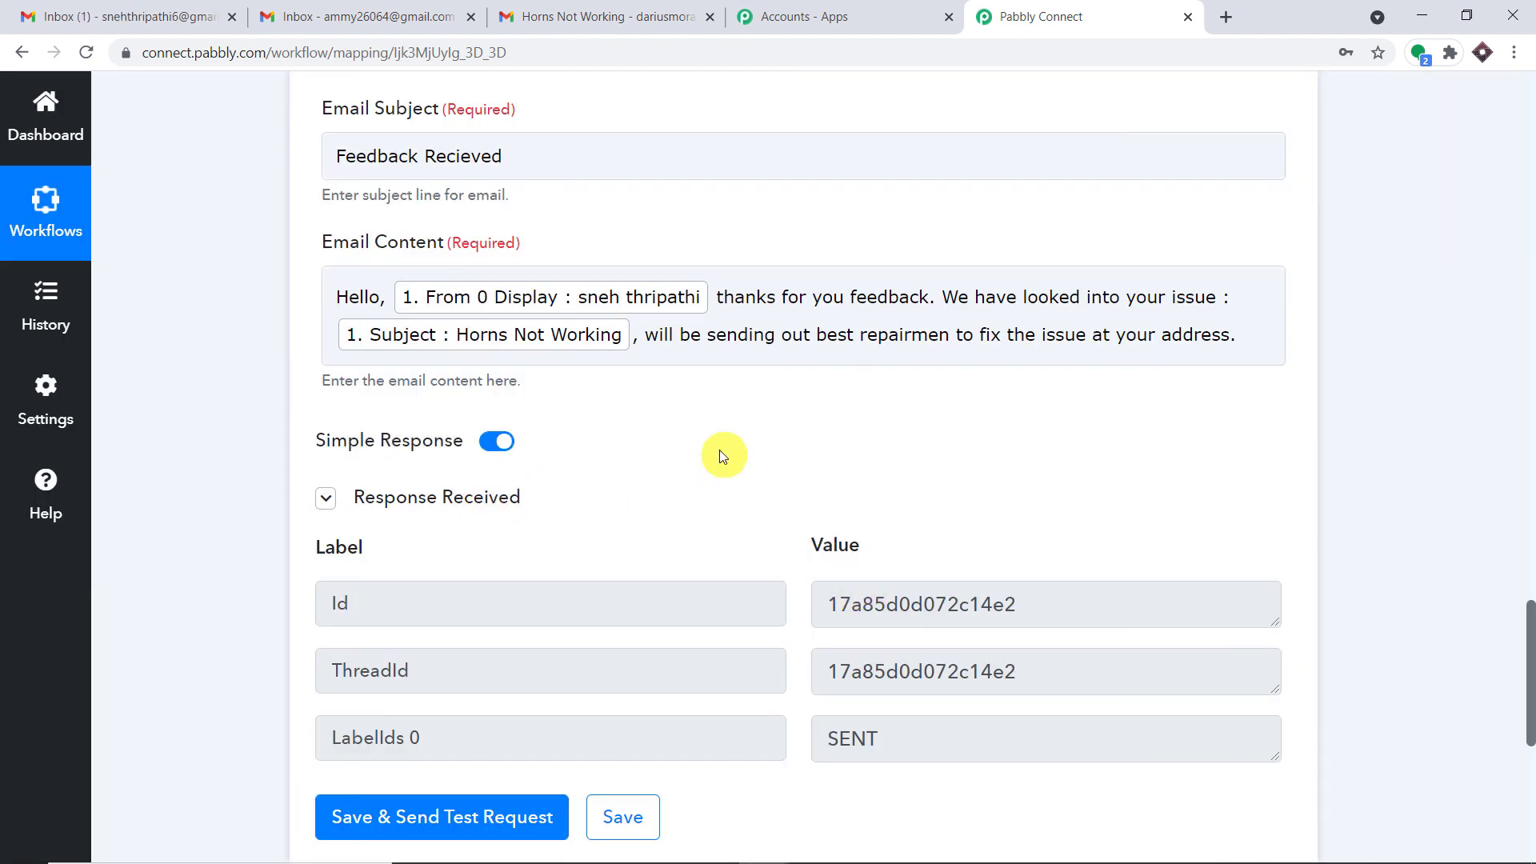
click(210, 7)
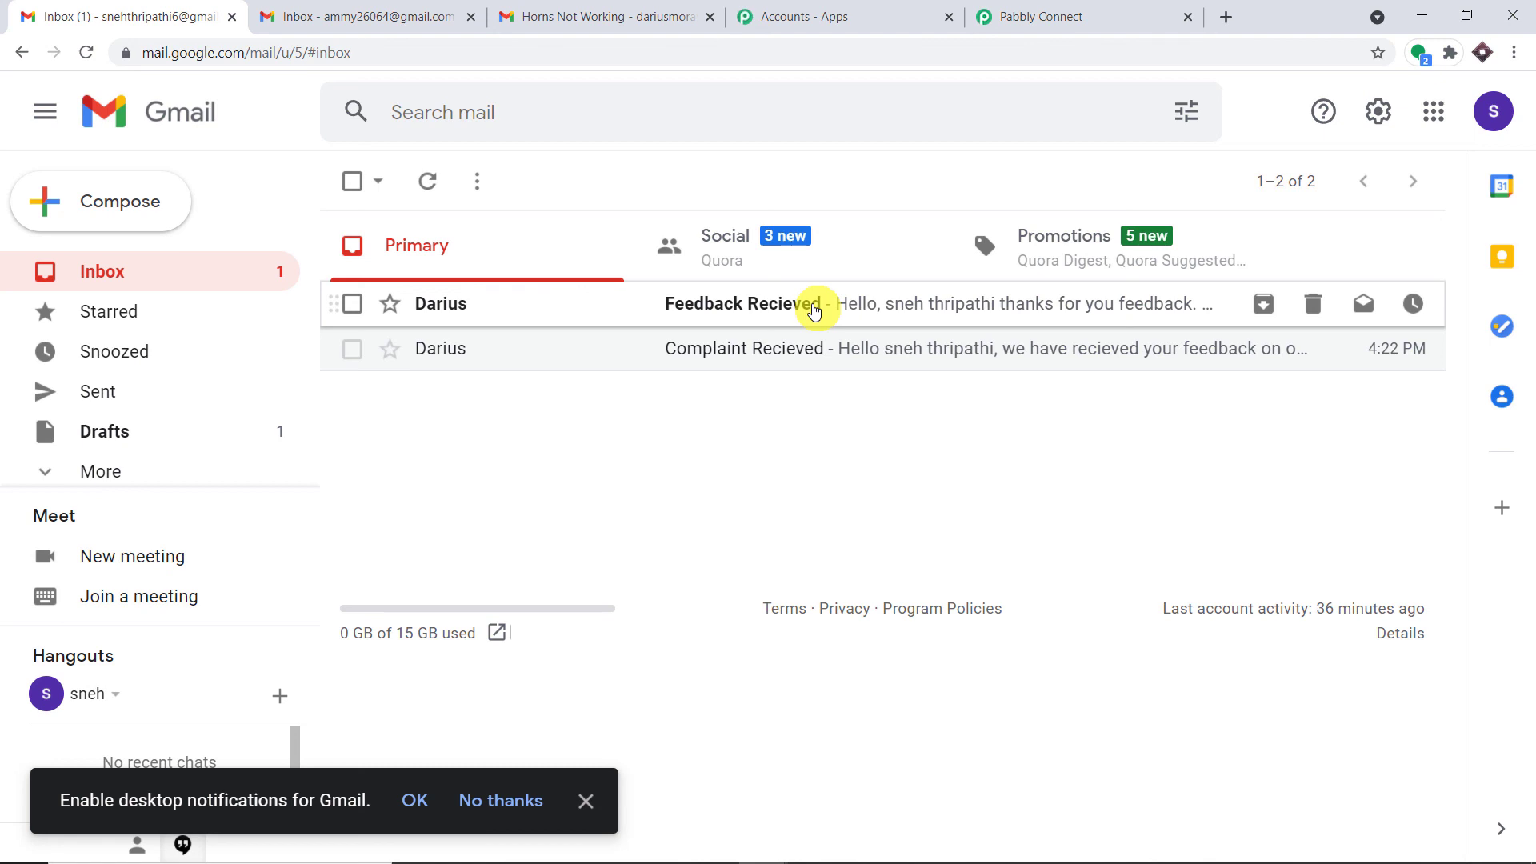
click(815, 310)
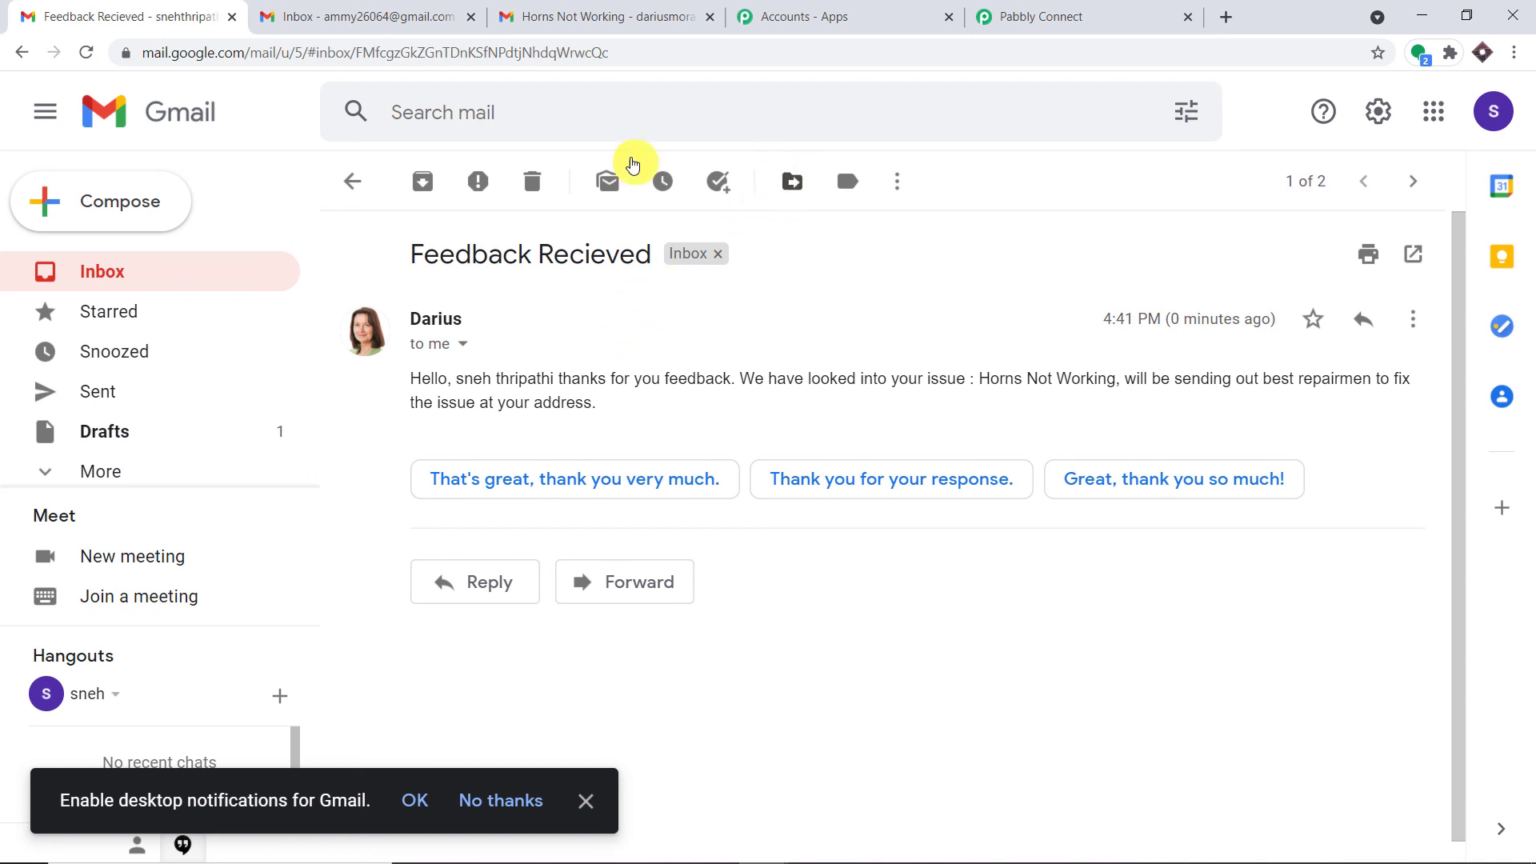
- Return to the Pabbly Connect workflow and collapse both the Gmail action and the Email Parser trigger
click(652, 9)
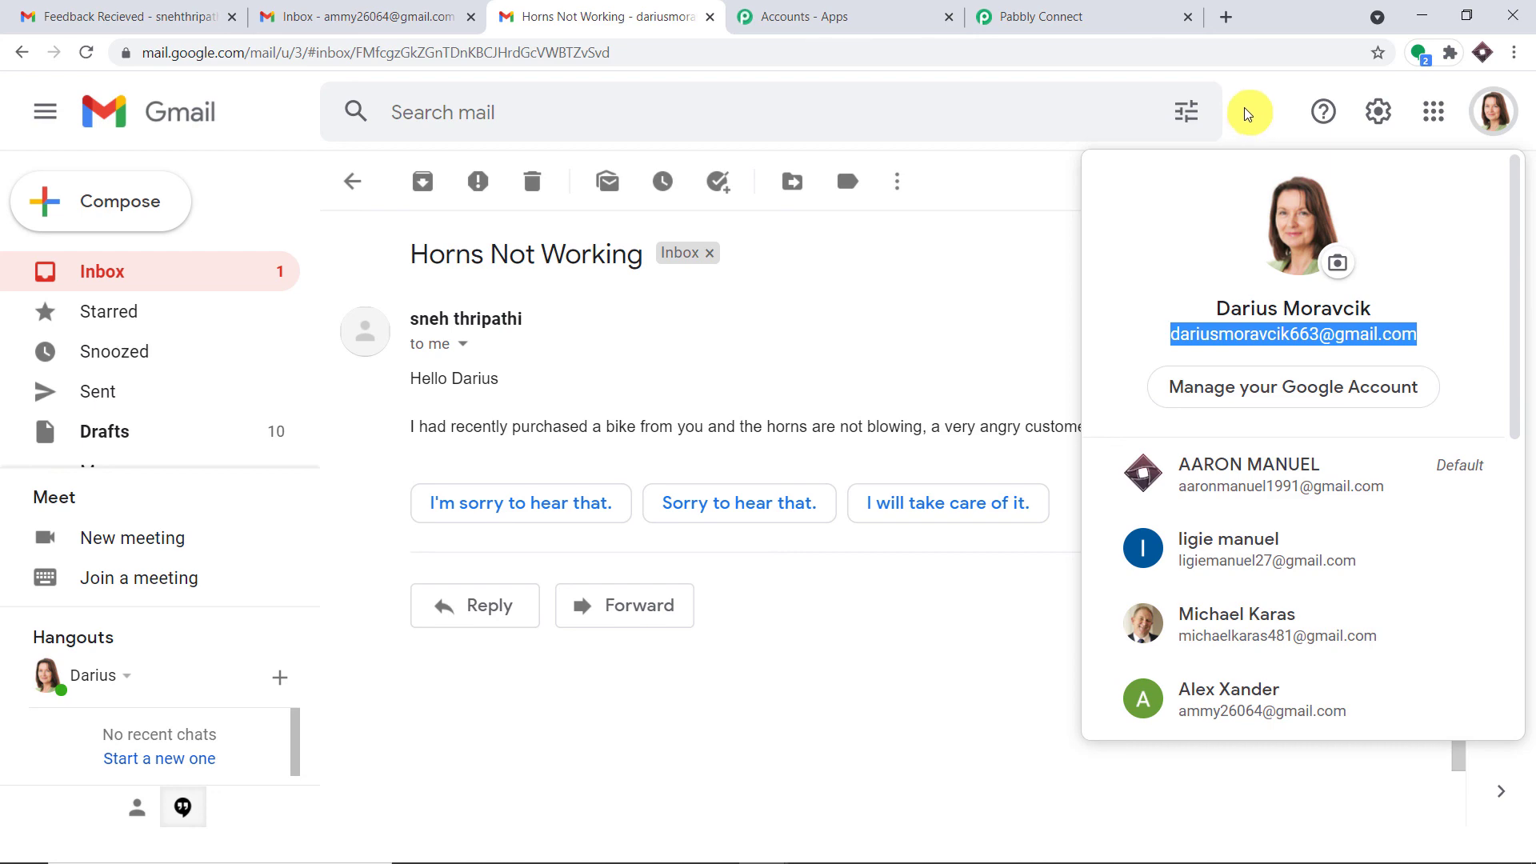
click(1043, 16)
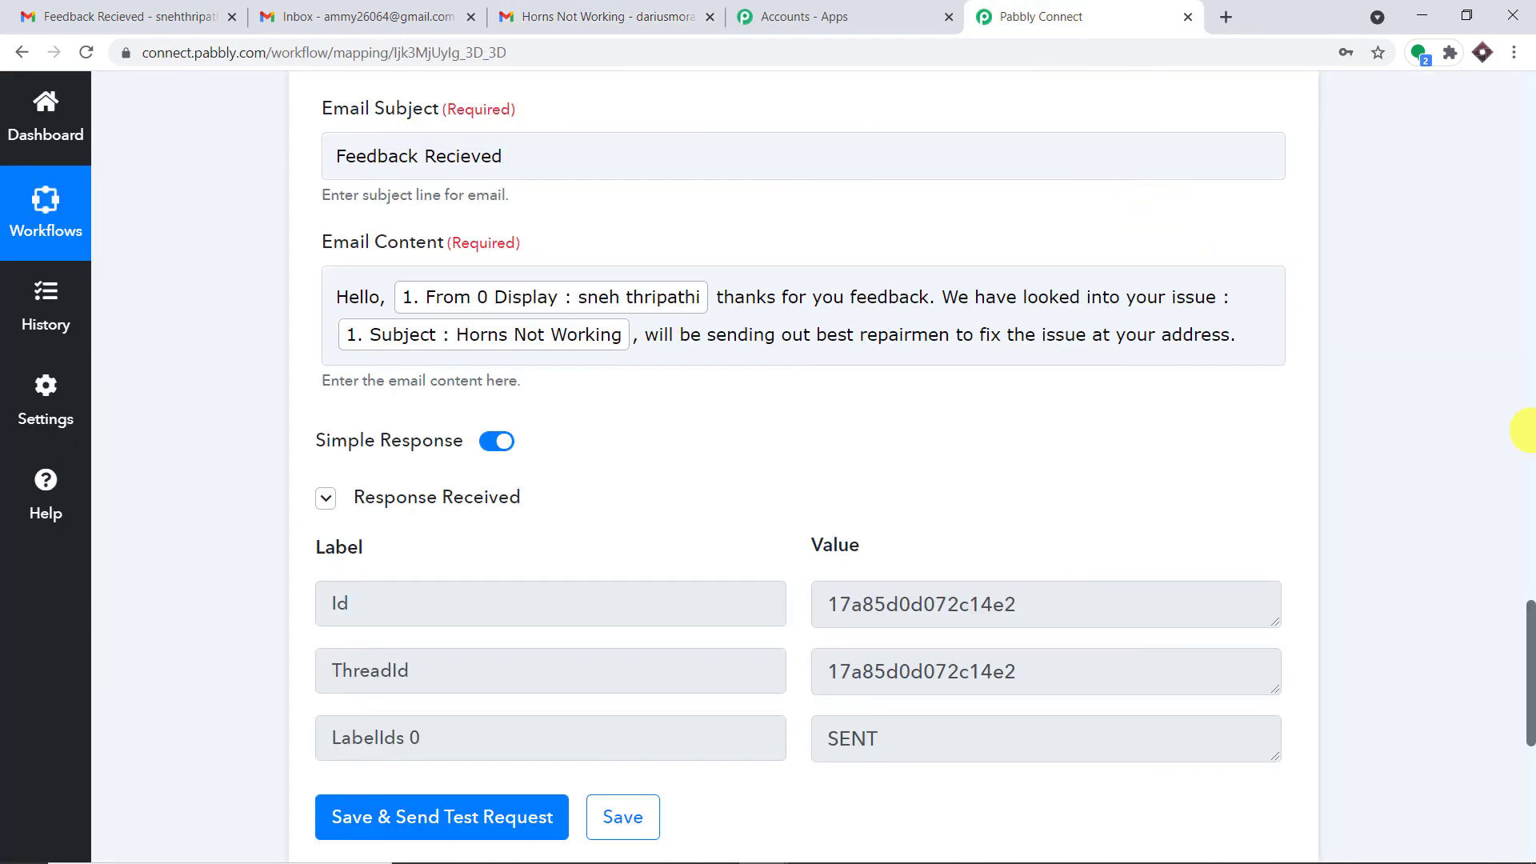
scroll(1524, 436, up, 8)
scroll(1528, 446, up, 3)
click(689, 418)
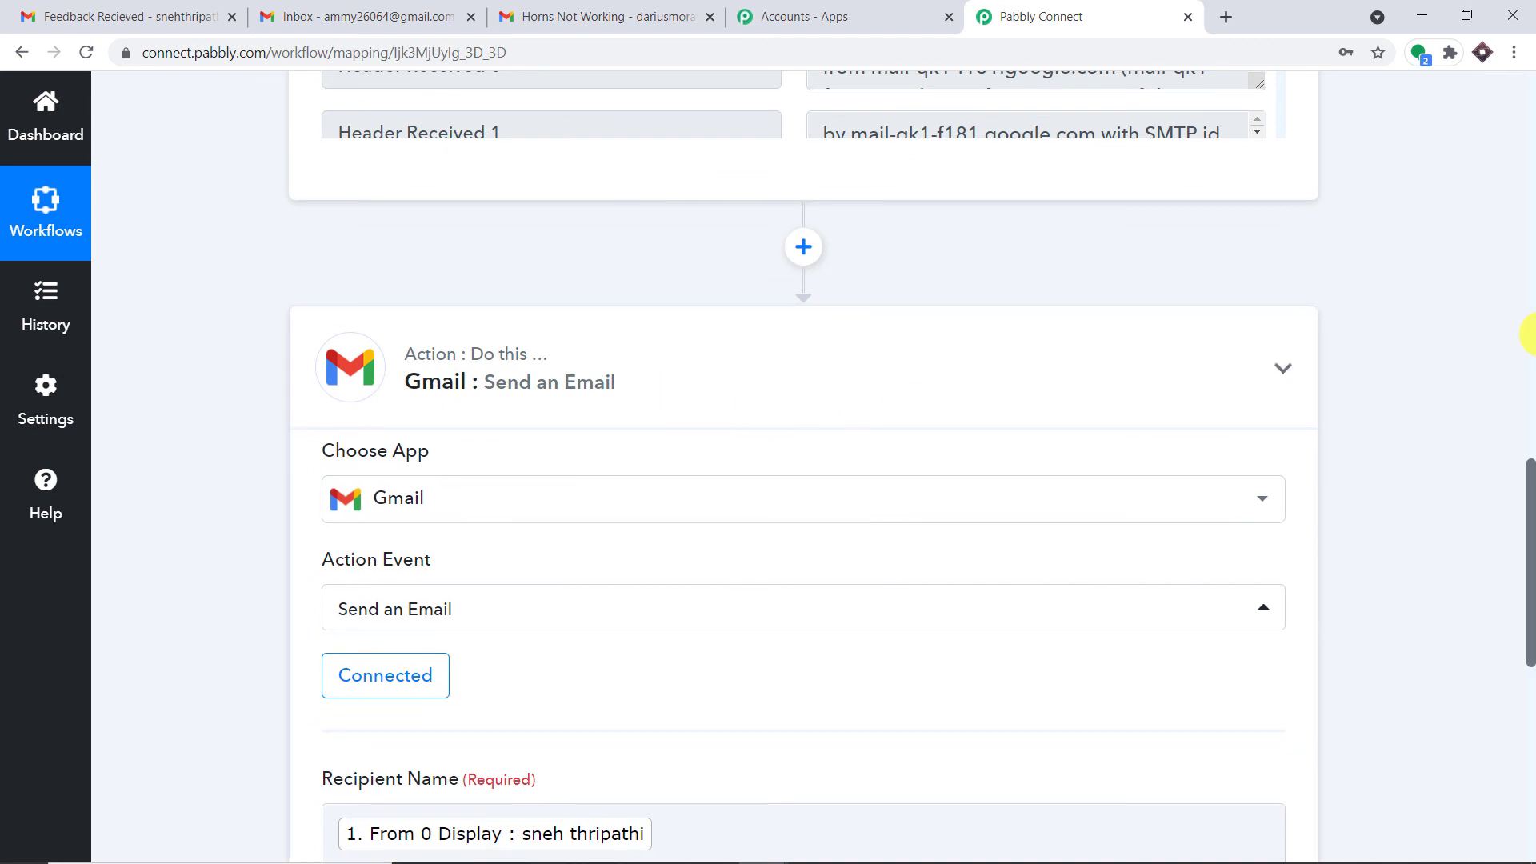
scroll(1527, 332, up, 5)
scroll(1525, 331, up, 10)
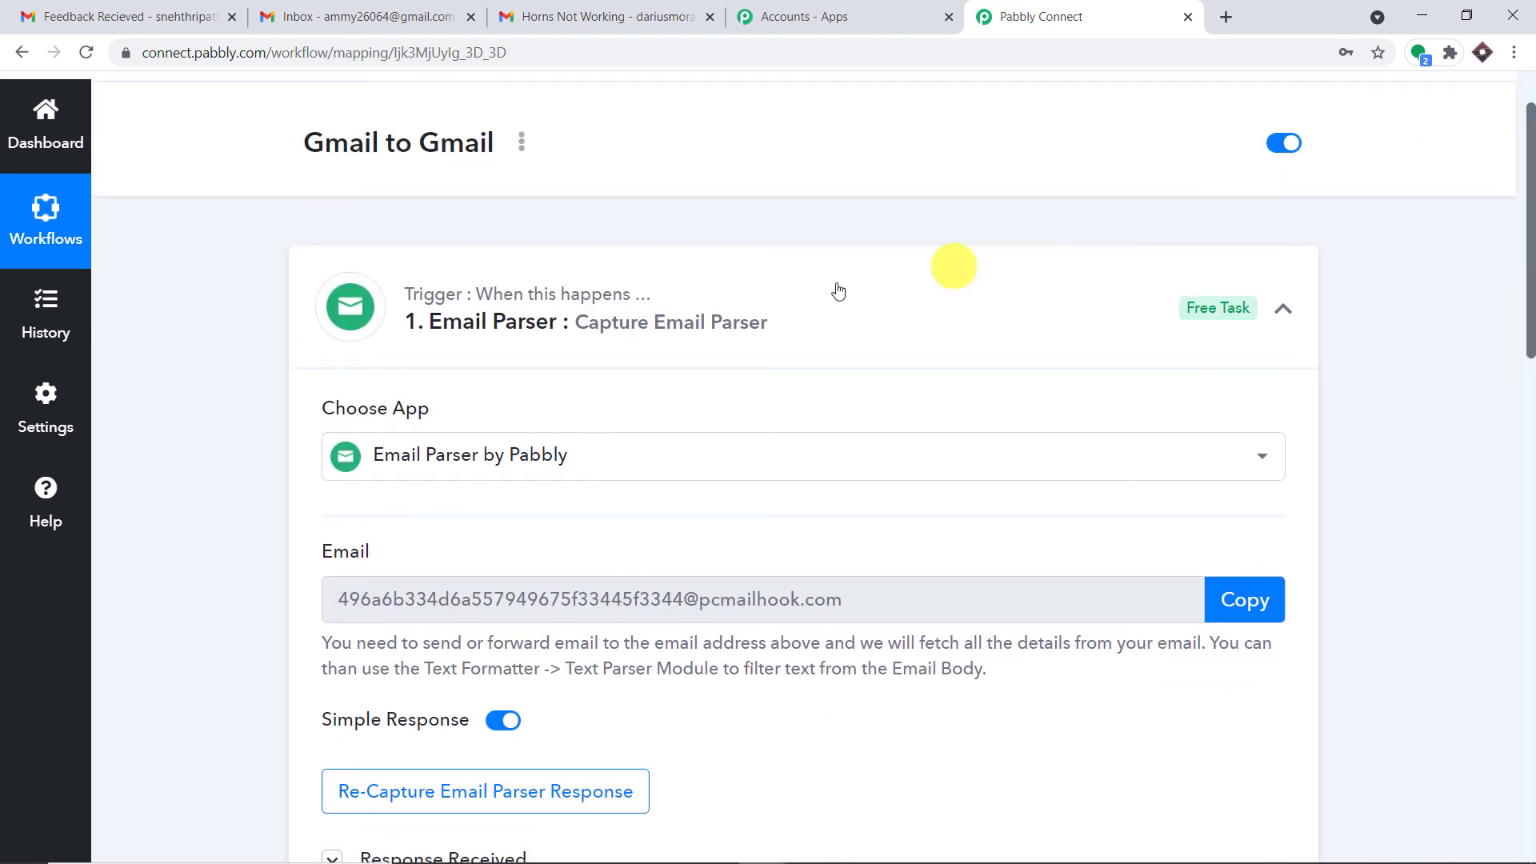
click(659, 304)
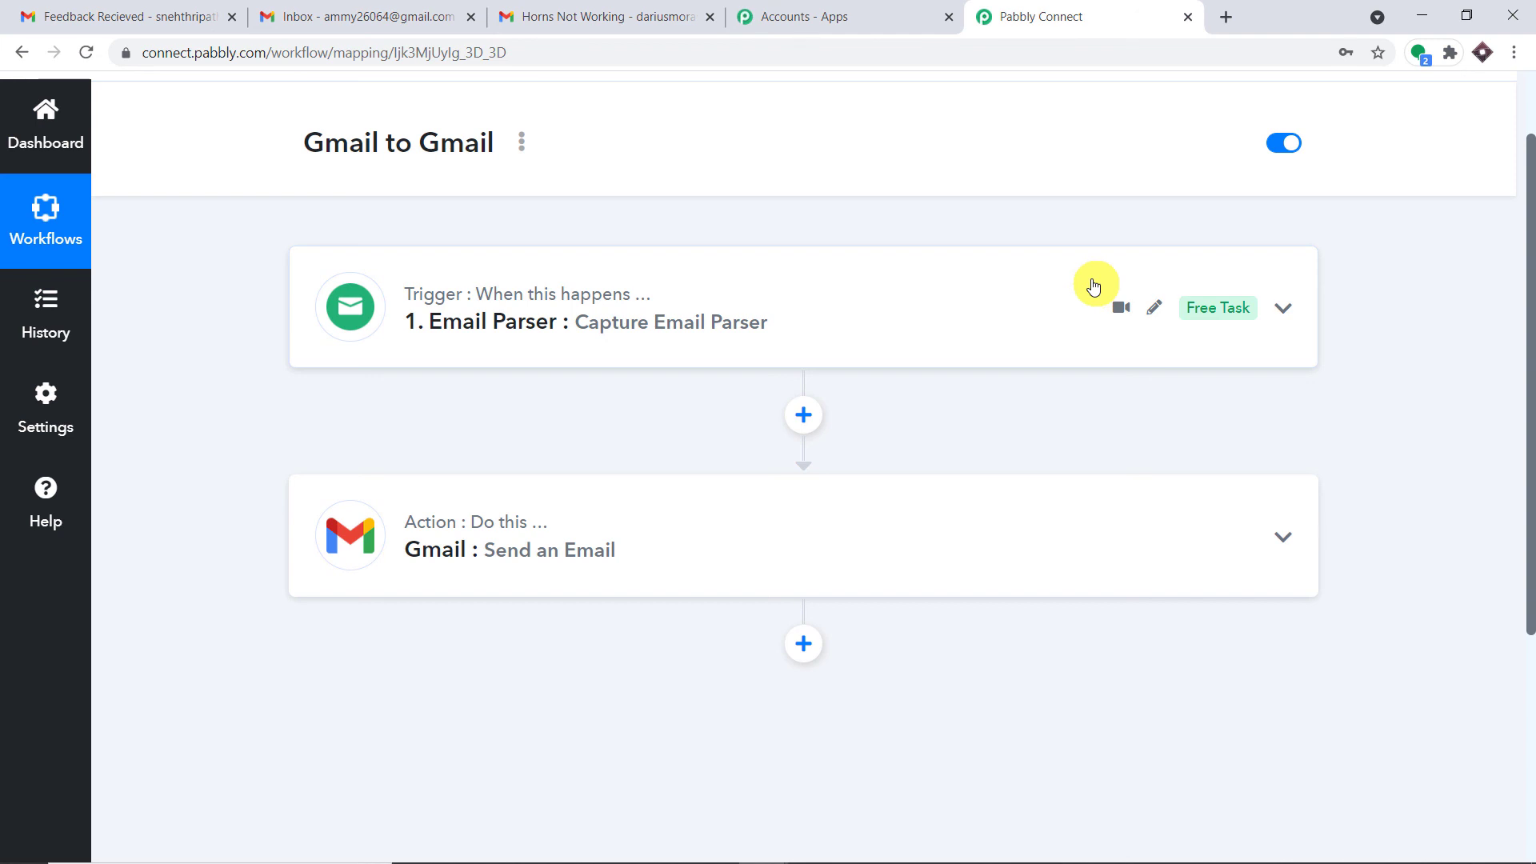
click(620, 11)
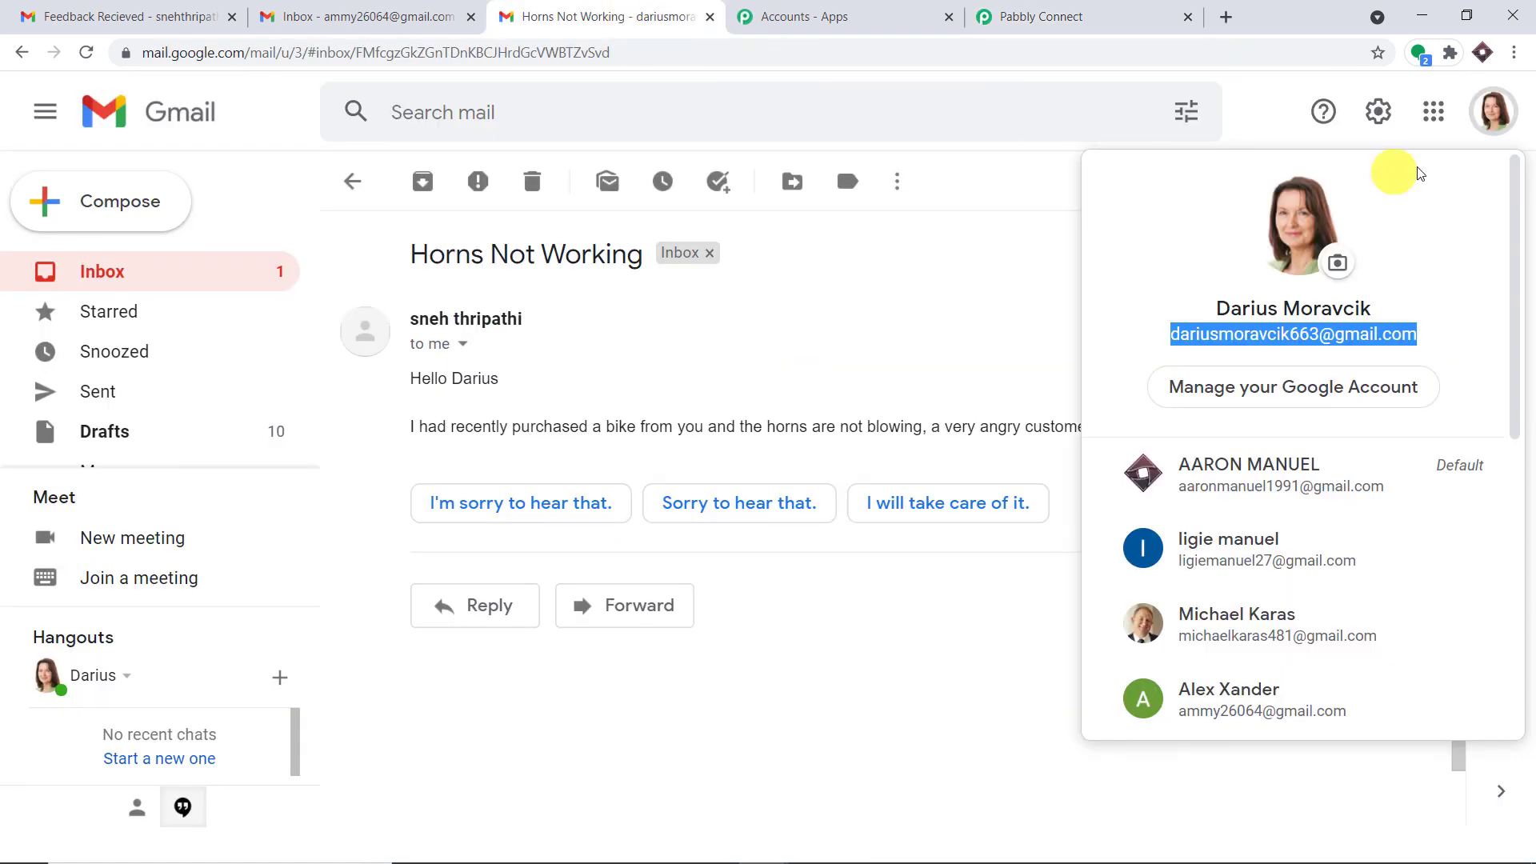
click(1104, 12)
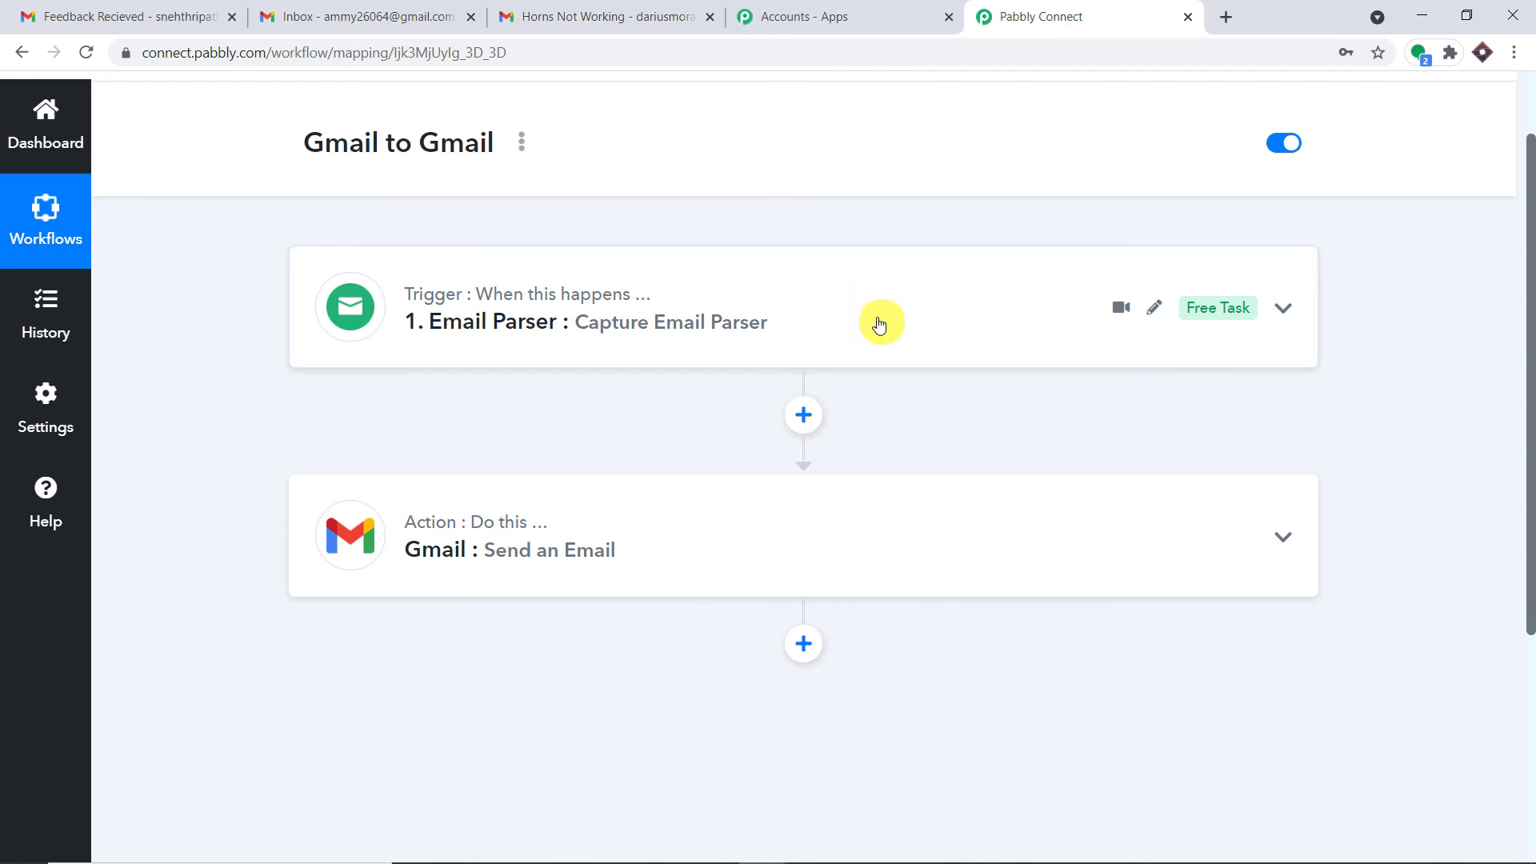
scroll(879, 323, down, 3)
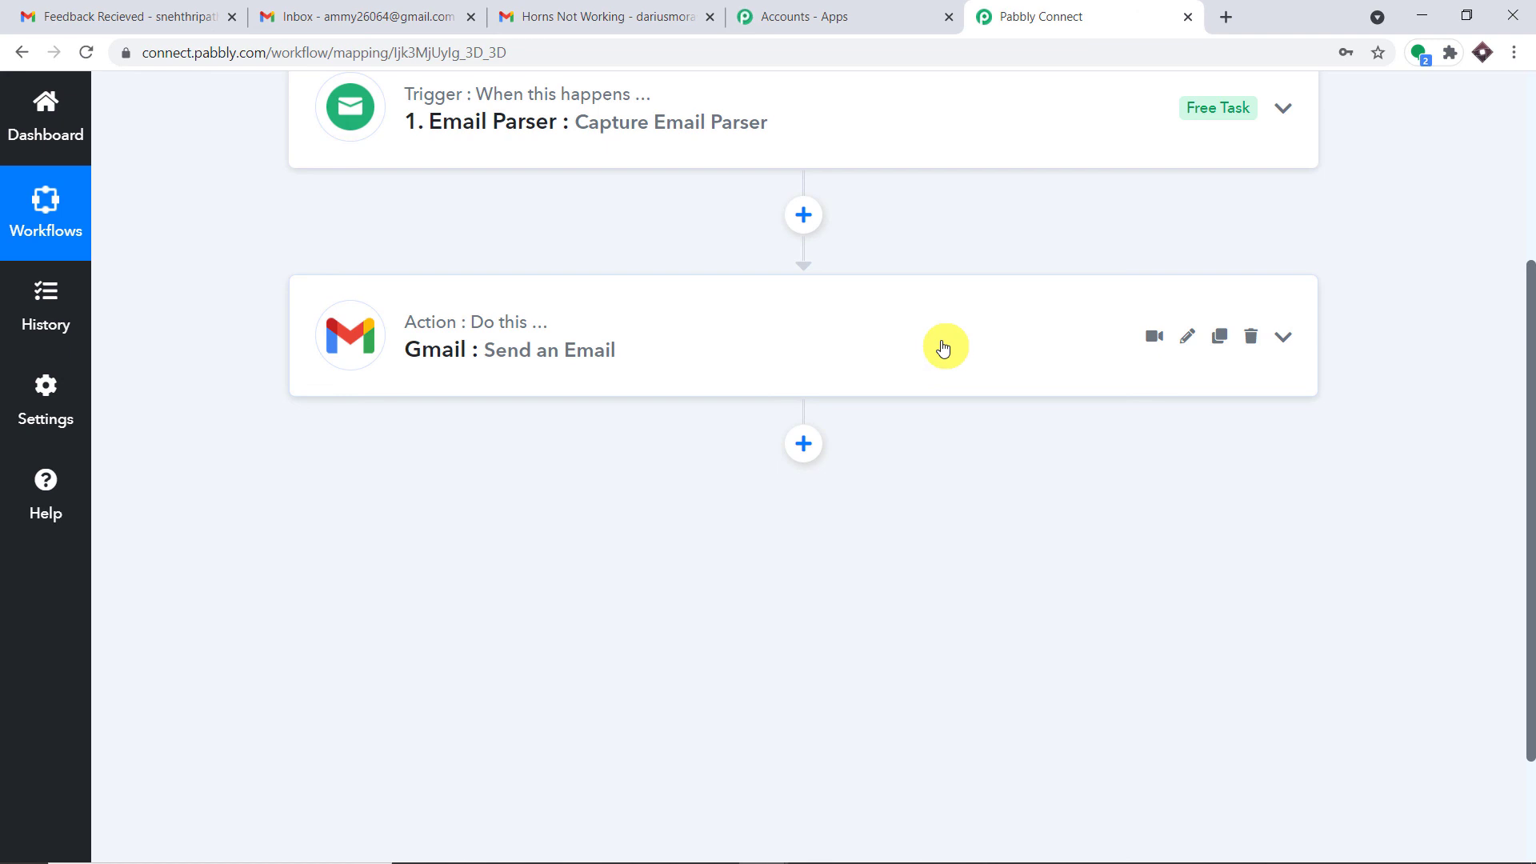
scroll(943, 344, up, 3)
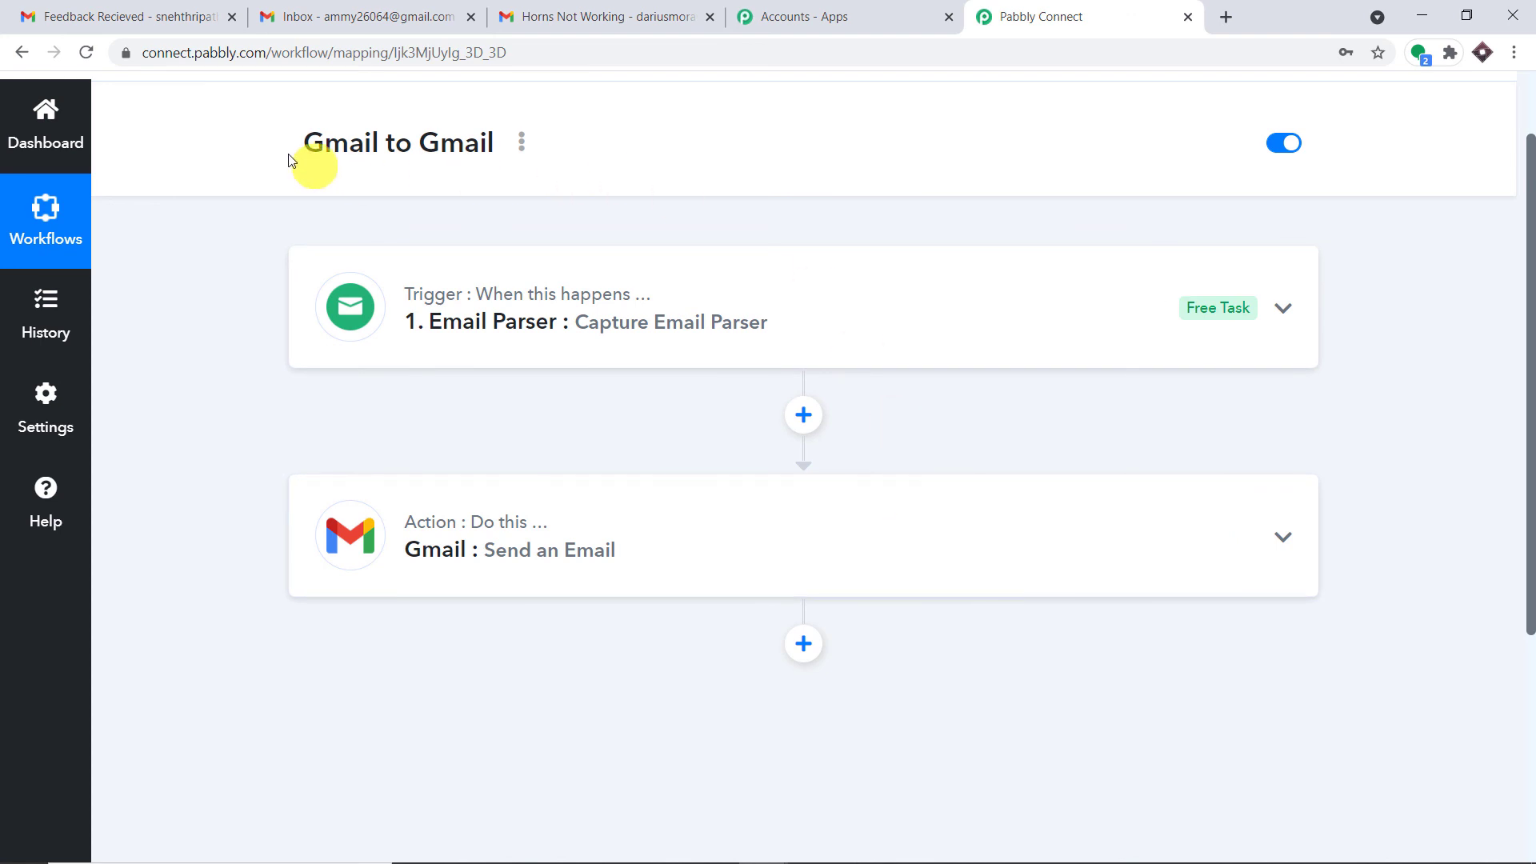
drag(307, 158, 547, 152)
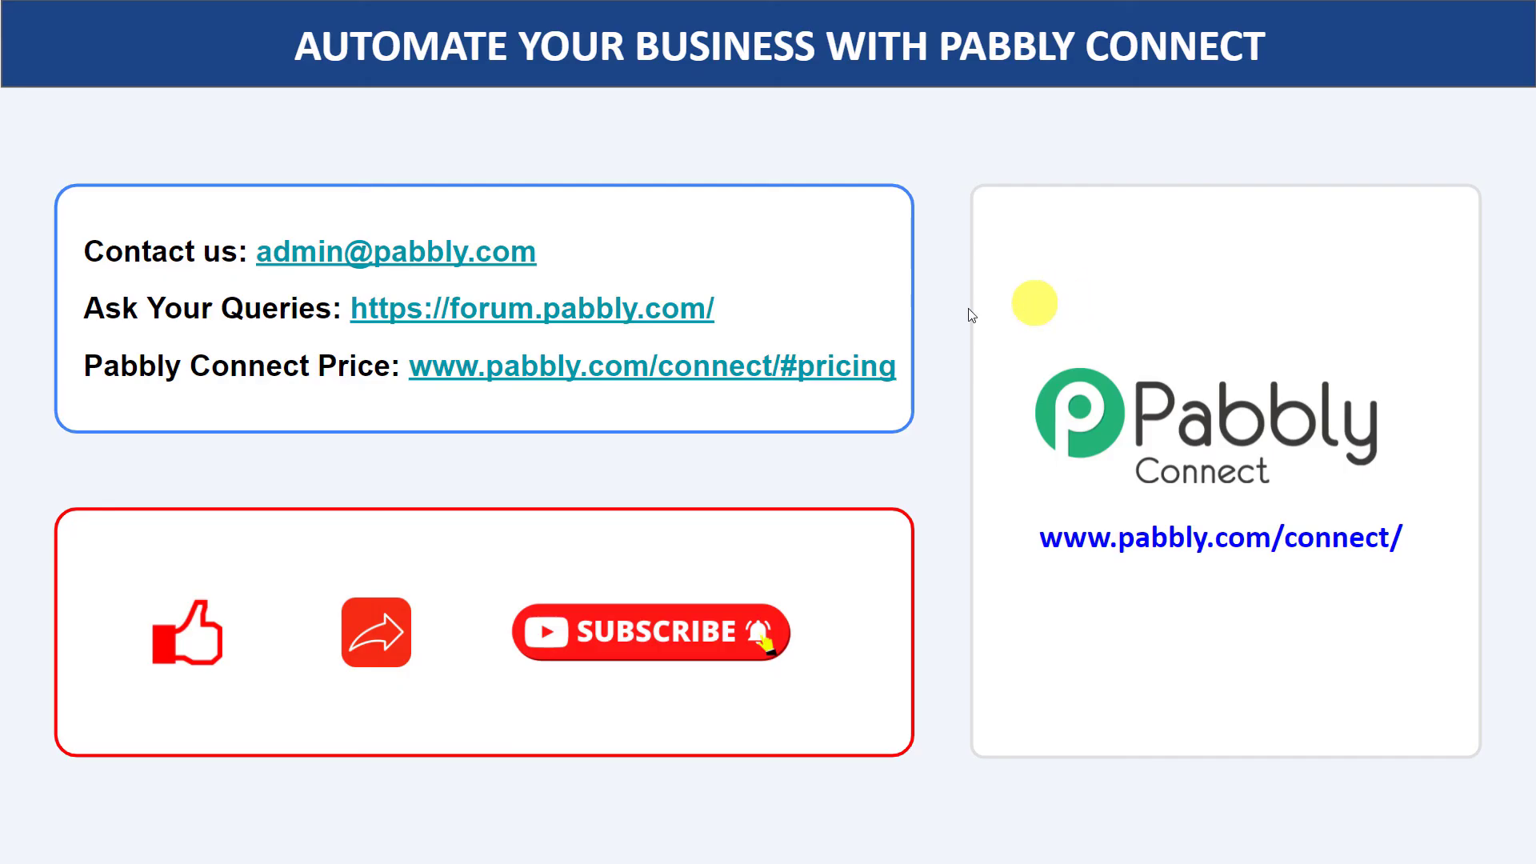